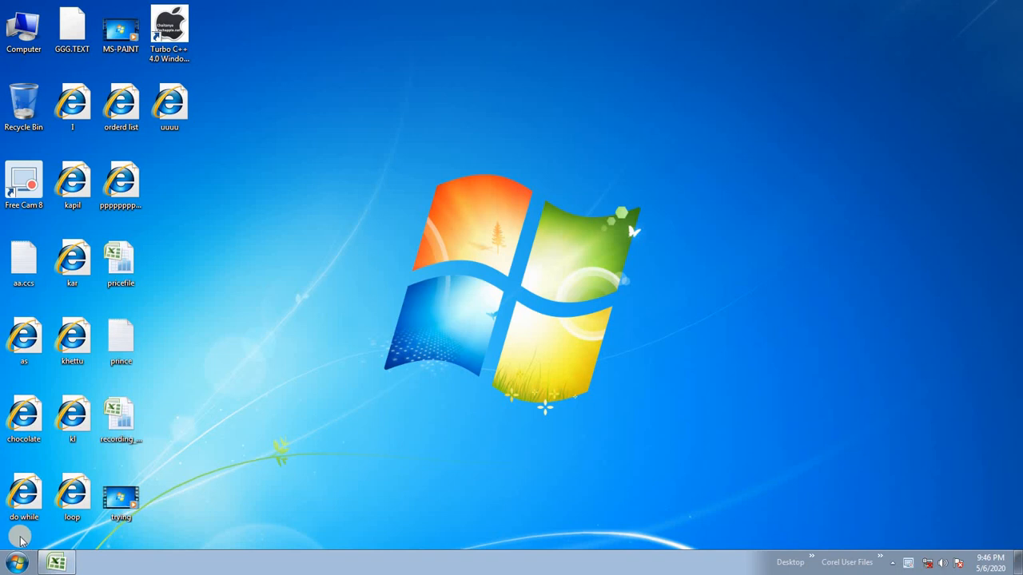
Step: Switch to the open Excel workbook and total the first student's marks H7:L7 in cell M7 with the AutoSum Sum function
{"action": "left_click", "coordinate": [56, 563]}
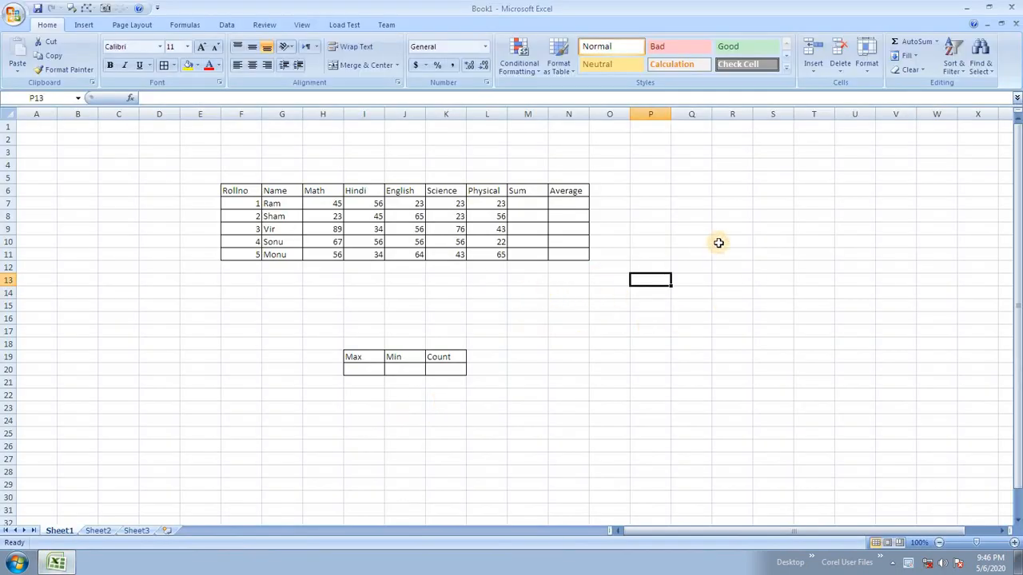
{"action": "left_click", "coordinate": [940, 43]}
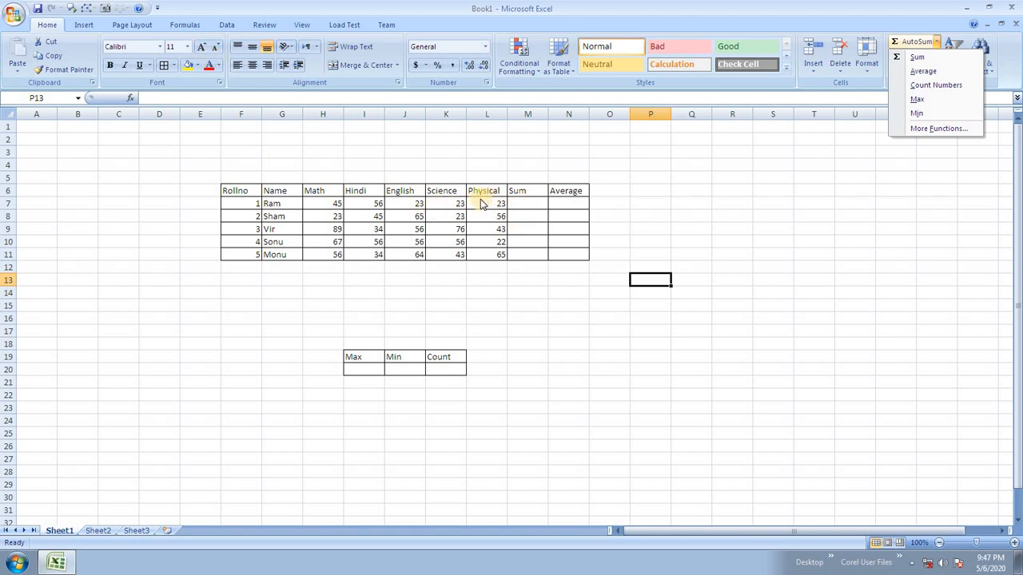
{"action": "left_click", "coordinate": [537, 207]}
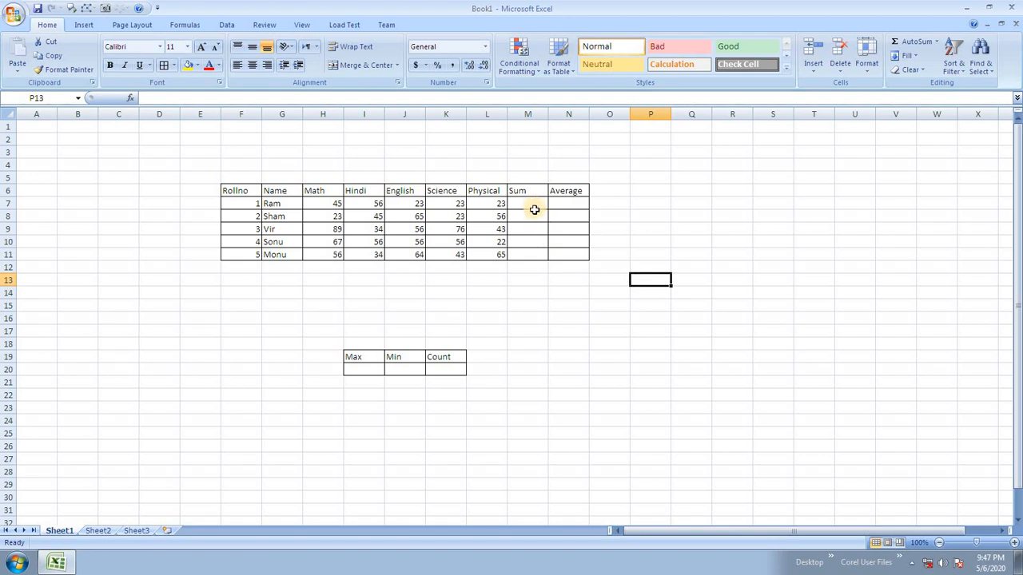
{"action": "left_click", "coordinate": [533, 205]}
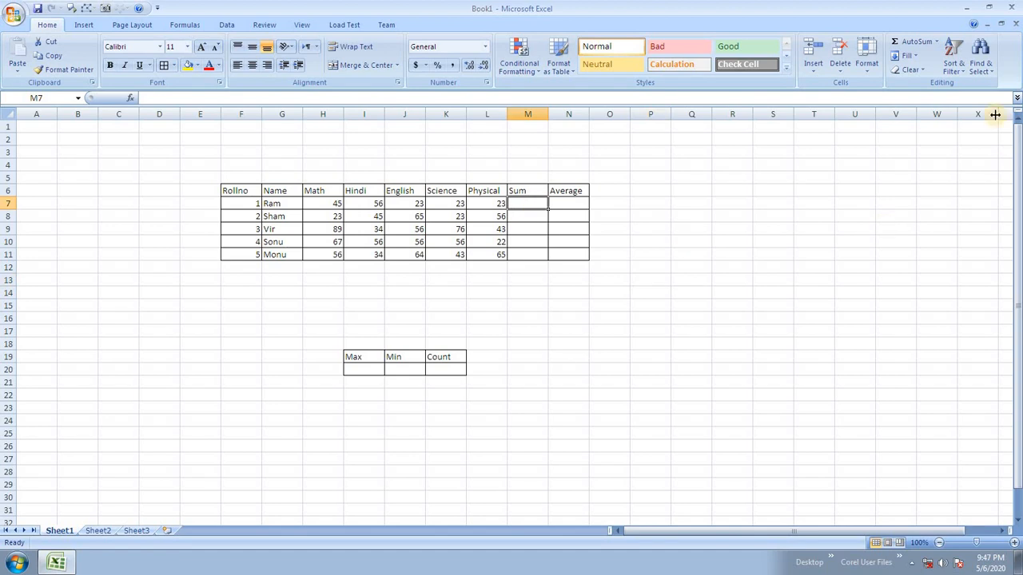
{"action": "left_click", "coordinate": [939, 44]}
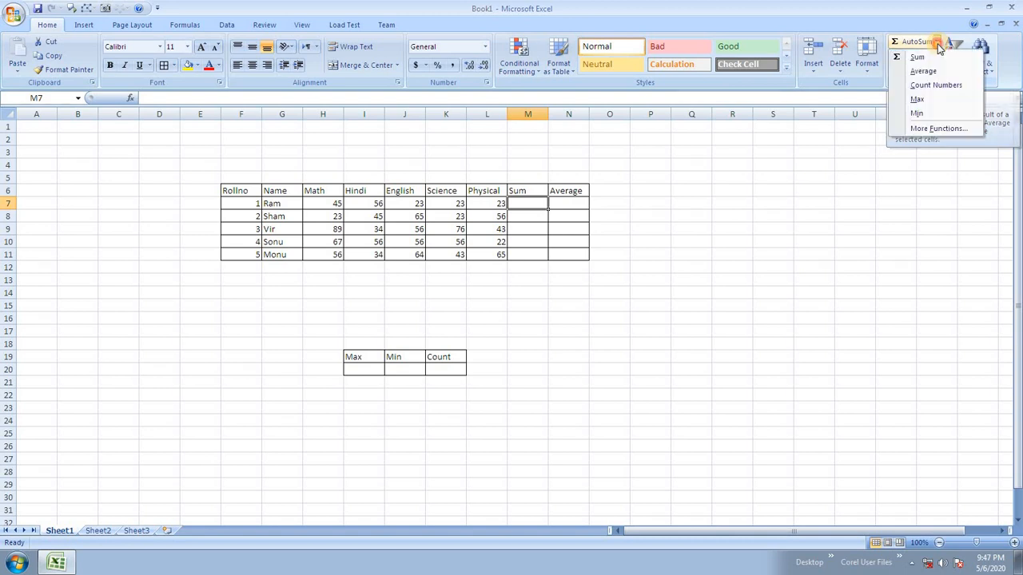
{"action": "left_click", "coordinate": [917, 58]}
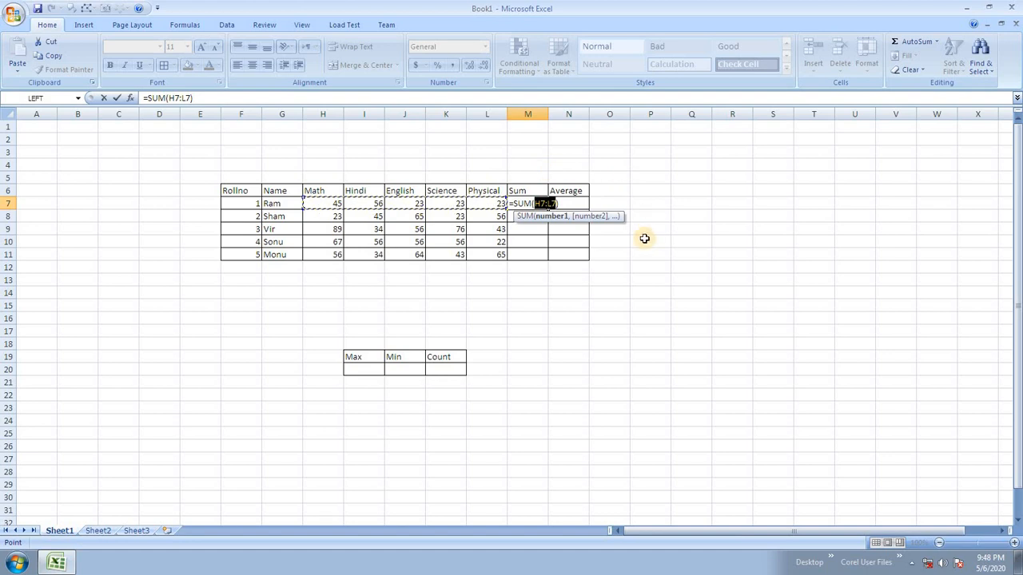
{"action": "key", "text": "Return"}
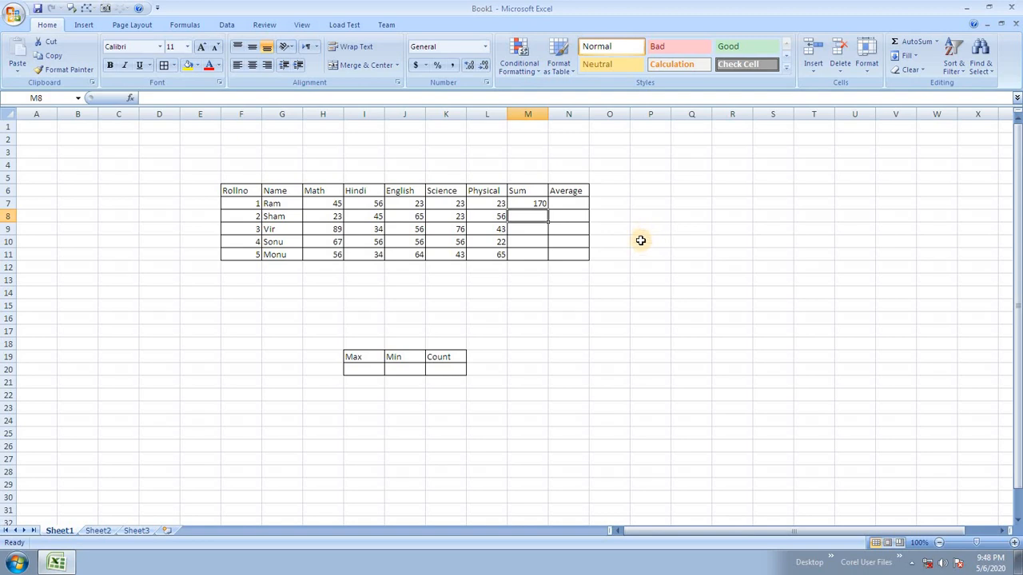
Step: Total the second student's marks H8:L8 in cell M8 with the AutoSum Sum function
{"action": "left_click_drag", "start_coordinate": [238, 192], "coordinate": [553, 253]}
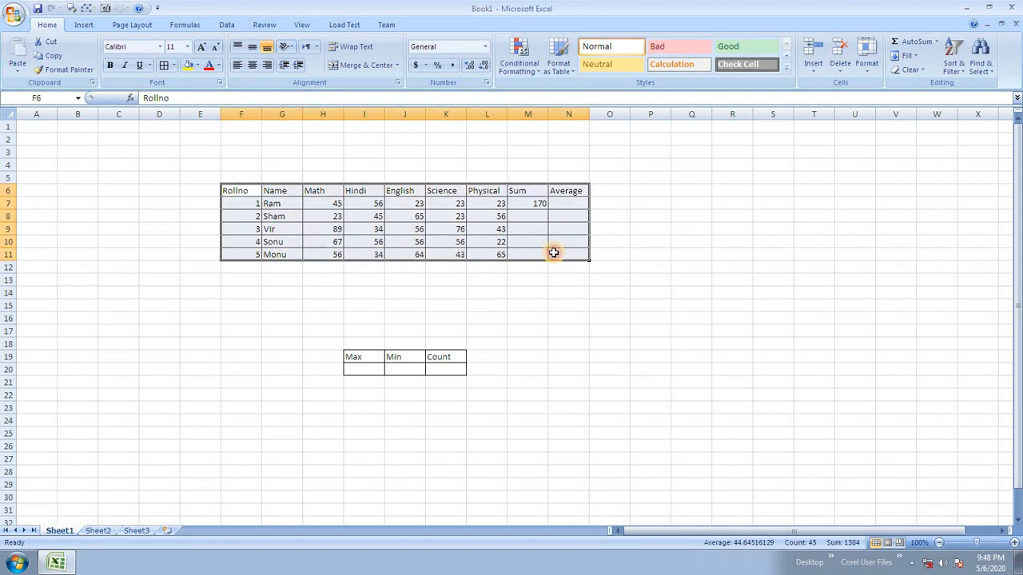
{"action": "left_click", "coordinate": [559, 291]}
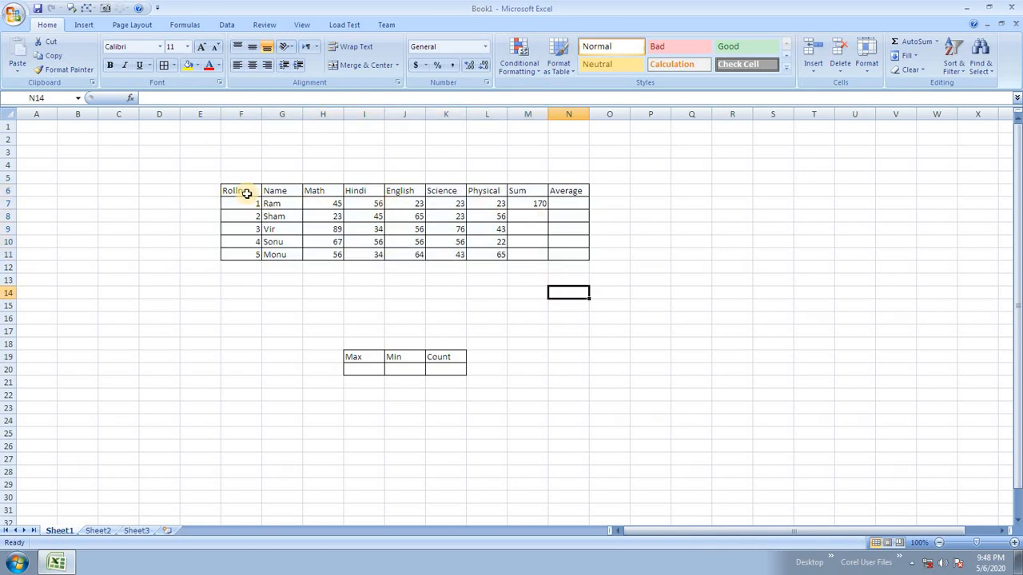
{"action": "left_click_drag", "start_coordinate": [246, 194], "coordinate": [564, 251]}
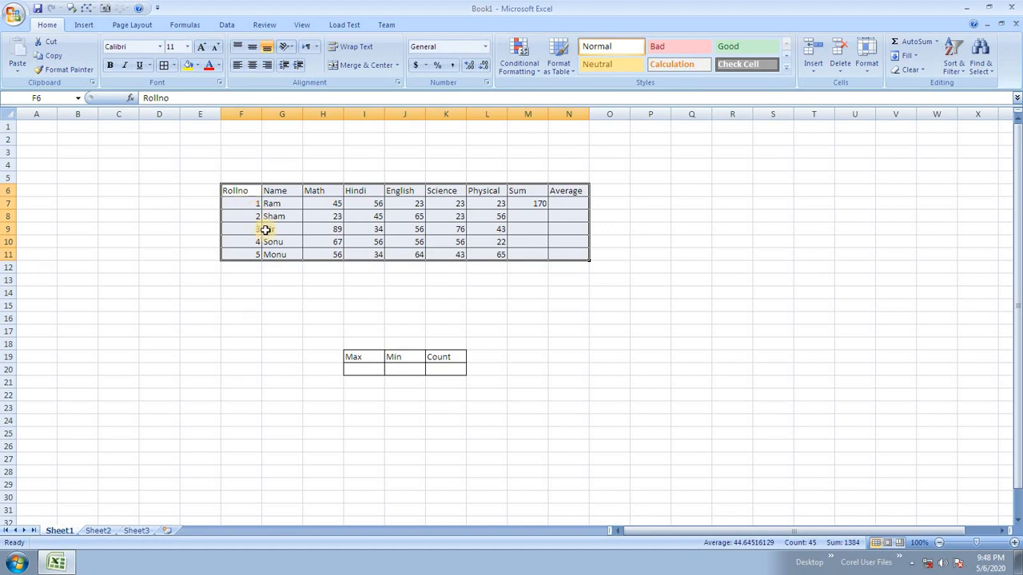
{"action": "left_click", "coordinate": [530, 217]}
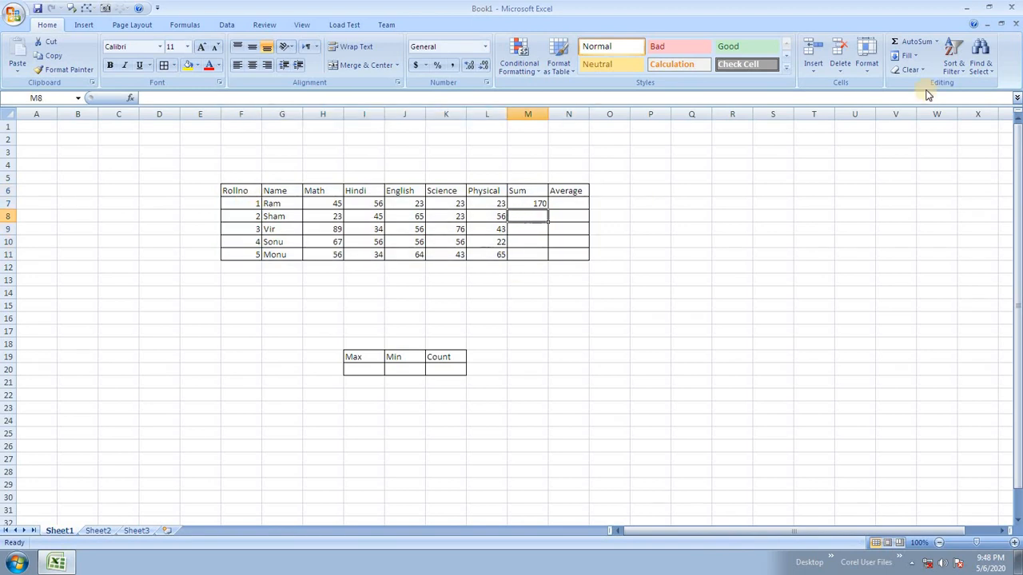
{"action": "left_click", "coordinate": [936, 42]}
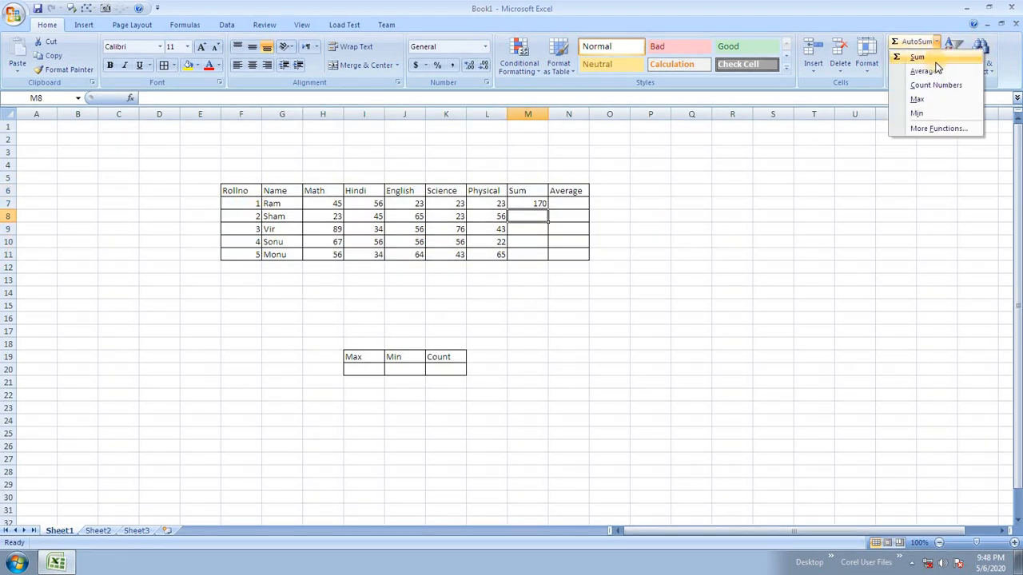
{"action": "left_click", "coordinate": [934, 59]}
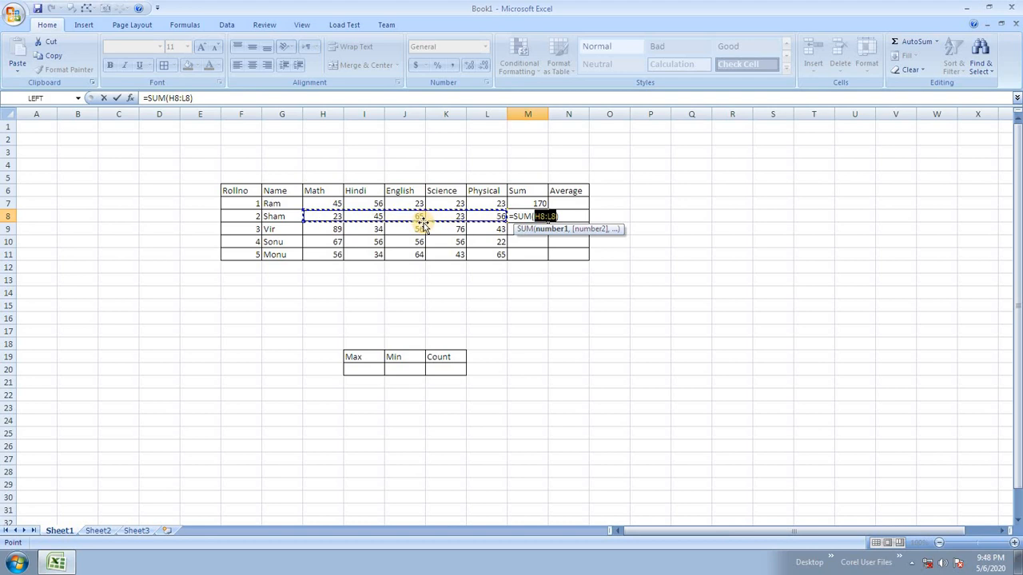
{"action": "key", "text": "Return"}
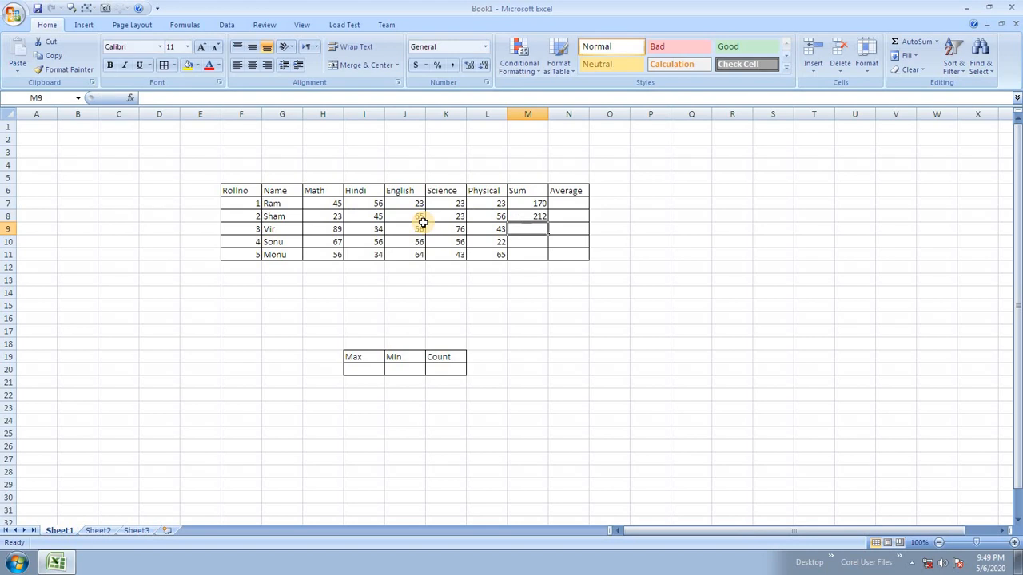
Step: Enter the formula =SUM(H9:L9) in cell M9 to total the third student's marks
{"action": "type", "text": "="}
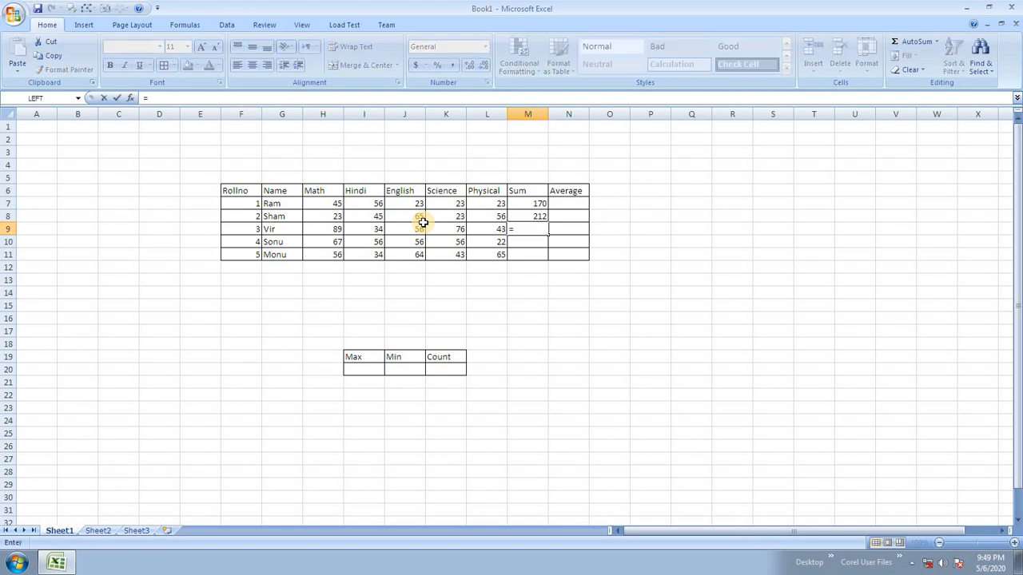
{"action": "type", "text": "sum"}
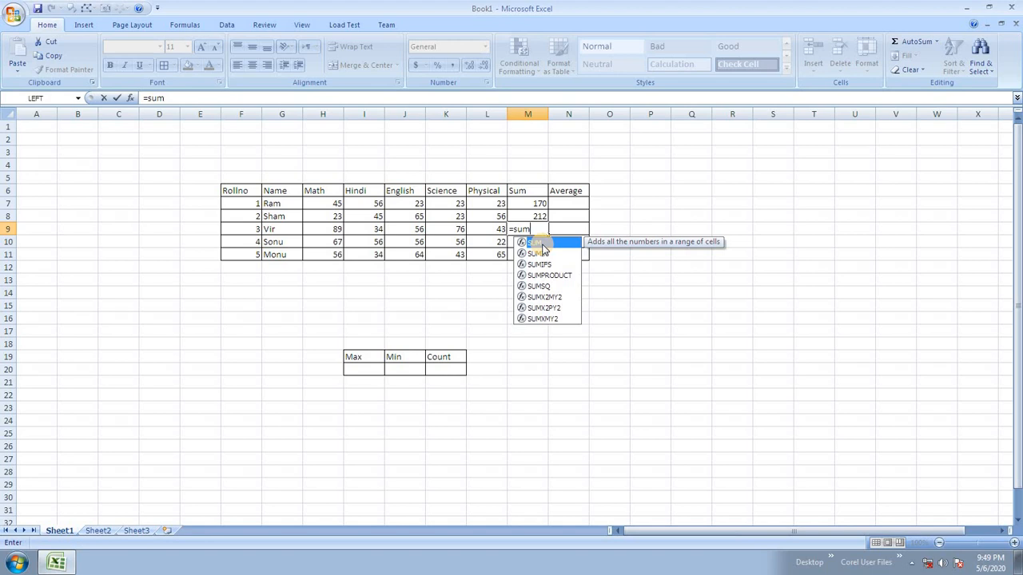
{"action": "double_click", "coordinate": [542, 243]}
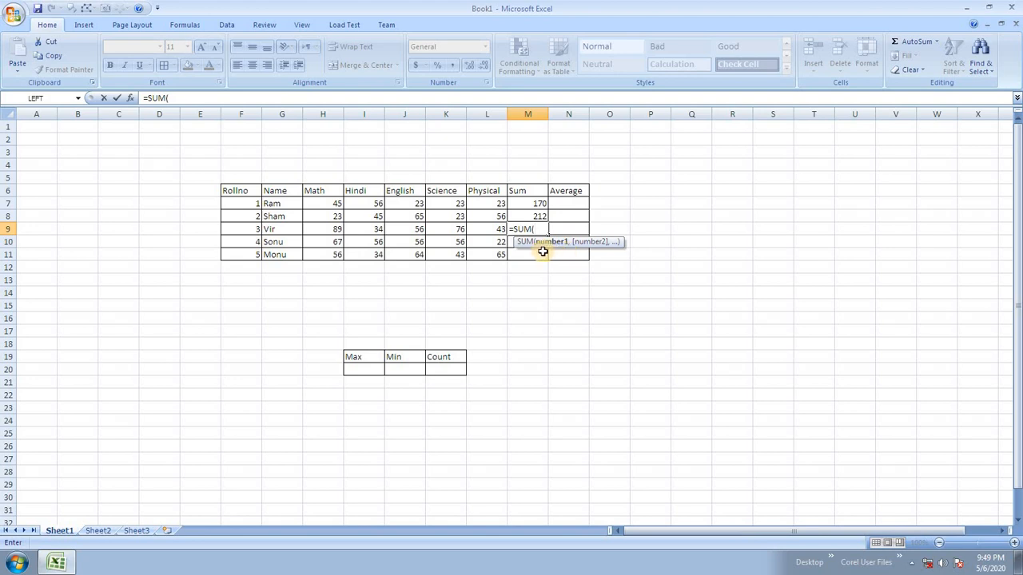
{"action": "left_click_drag", "start_coordinate": [337, 230], "coordinate": [481, 231]}
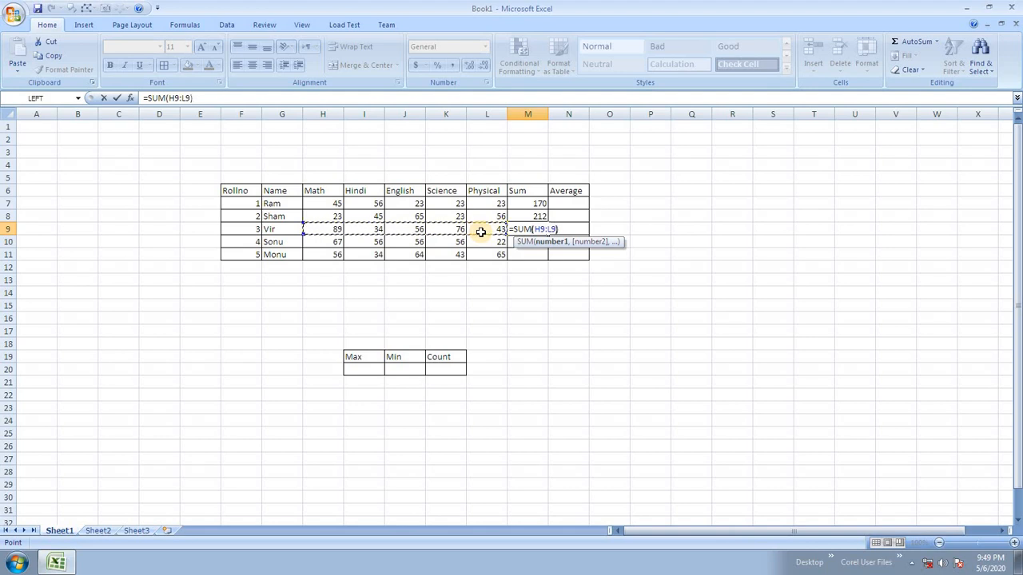
{"action": "type", "text": ")"}
{"action": "key", "text": "Return"}
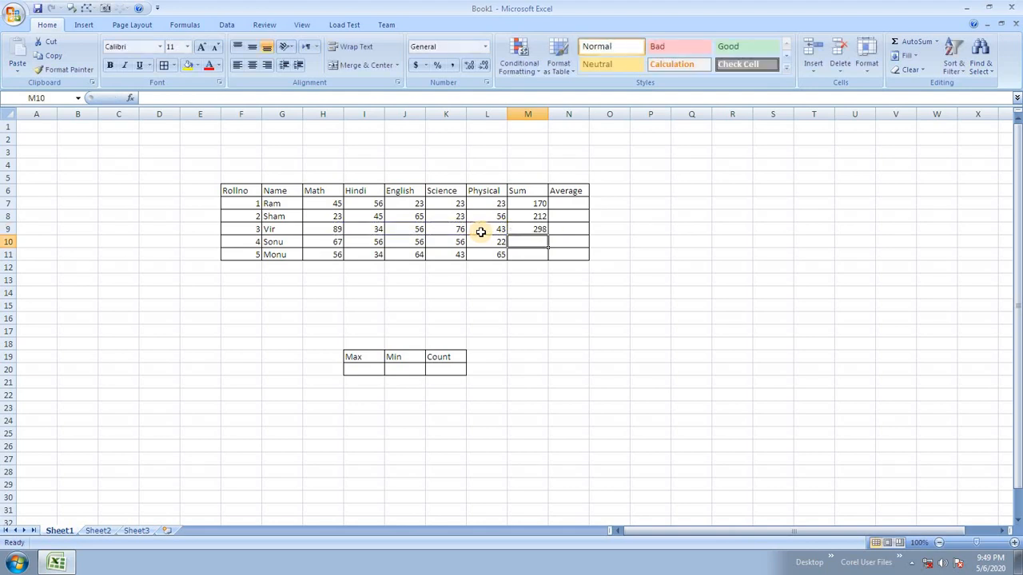
Step: Enter a SUM formula over H10:L10 in cell M10 for the fourth student's total
{"action": "type", "text": "="}
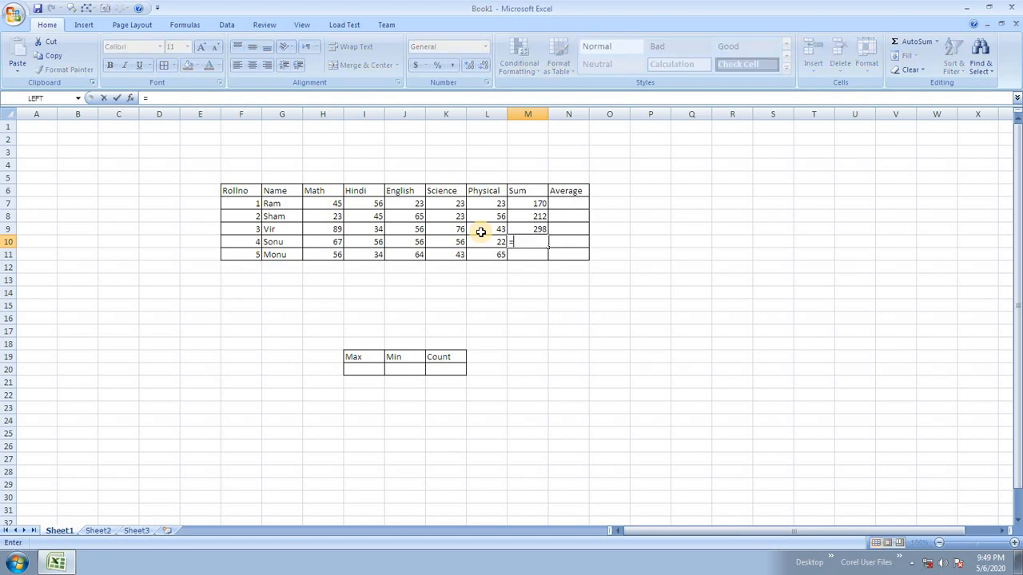
{"action": "type", "text": "sum"}
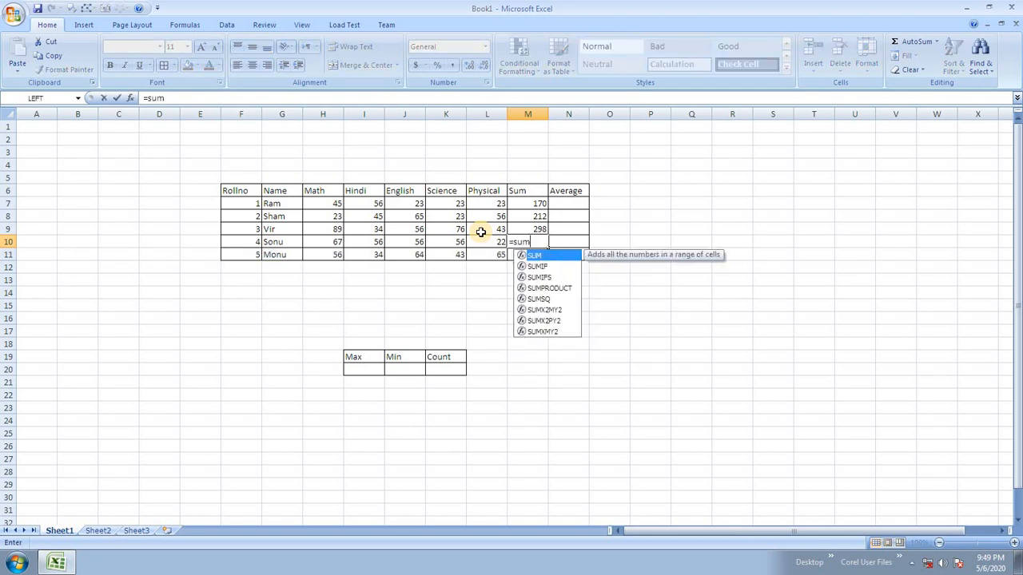
{"action": "key", "text": "Tab"}
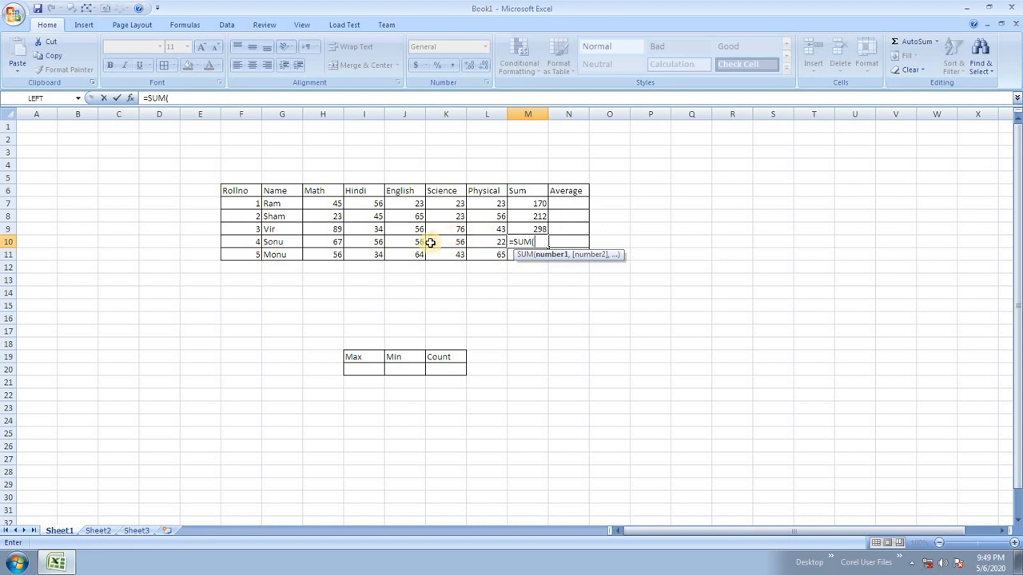
{"action": "left_click_drag", "start_coordinate": [331, 241], "coordinate": [489, 242]}
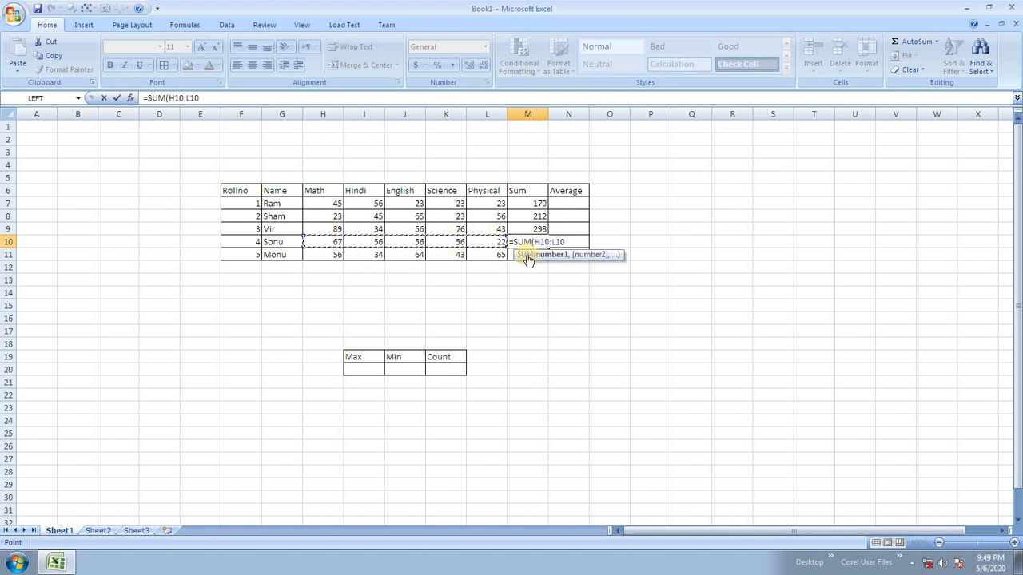
{"action": "key", "text": "Return"}
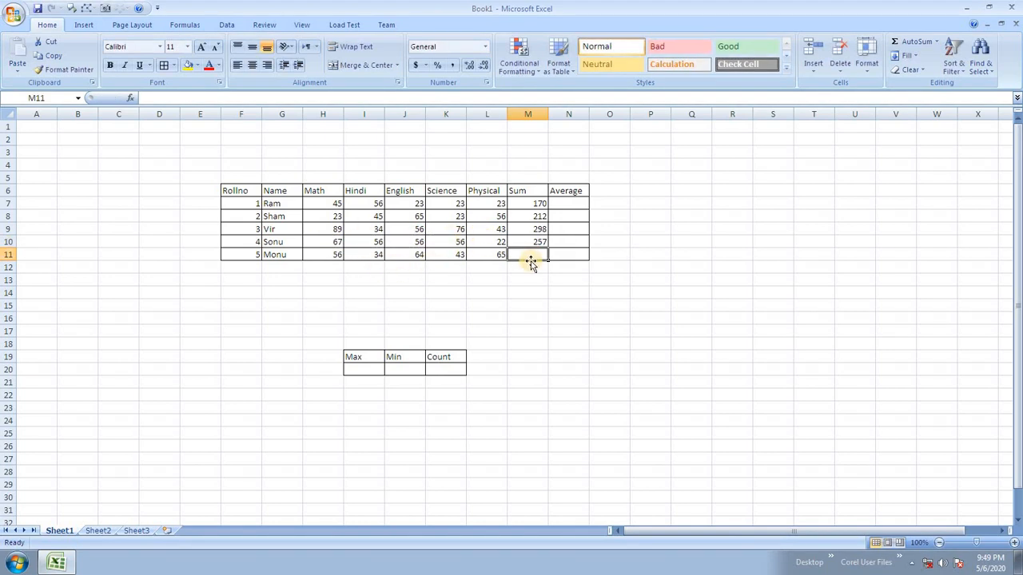
Step: Enter a SUM formula over H11:L11 in cell M11 for the fifth student's total
{"action": "type", "text": "=sum"}
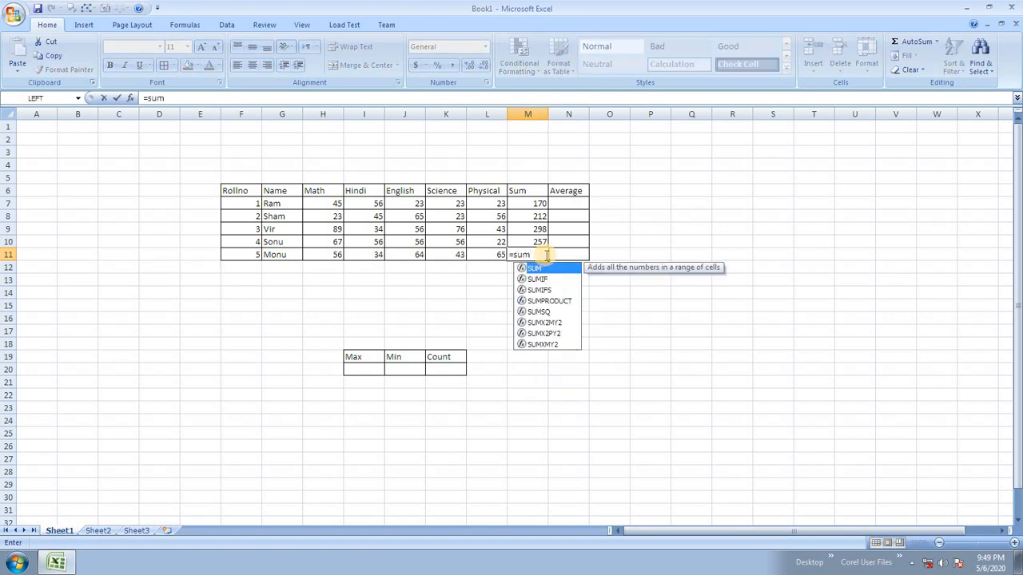
{"action": "key", "text": "Tab"}
{"action": "left_click_drag", "start_coordinate": [335, 254], "coordinate": [489, 252]}
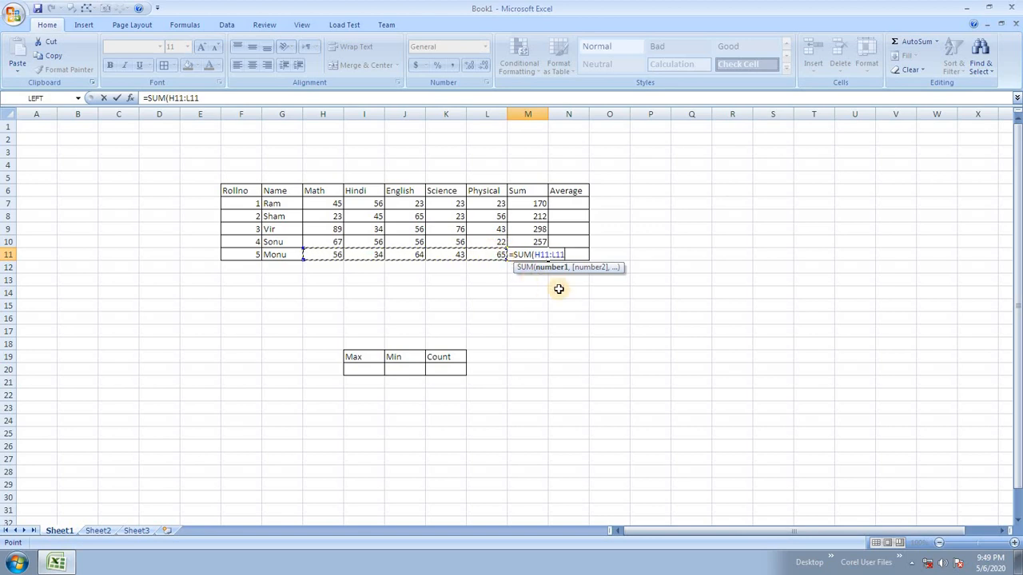
{"action": "key", "text": "Return"}
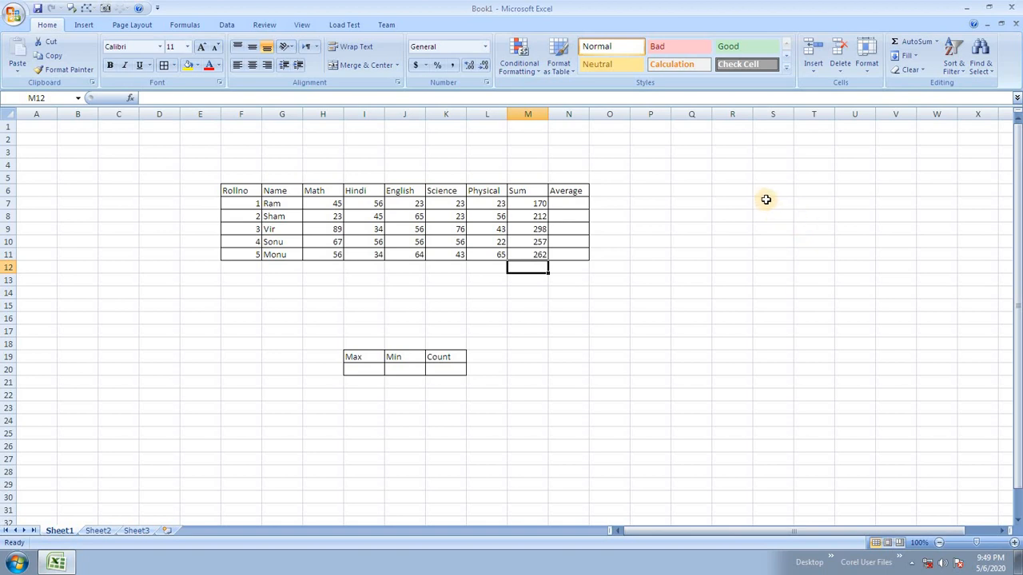
Step: Enter the sample numbers 56, 345, 67 and 45 in cells S6 to S9
{"action": "left_click", "coordinate": [767, 193]}
{"action": "type", "text": "56"}
{"action": "key", "text": "Return"}
{"action": "type", "text": "345"}
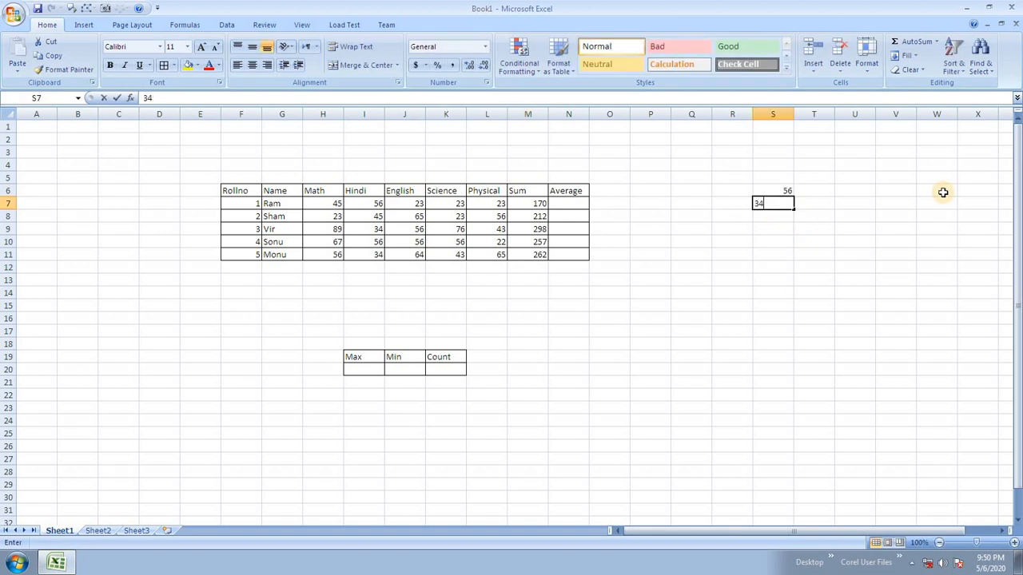
{"action": "key", "text": "Return"}
{"action": "type", "text": "67"}
{"action": "key", "text": "Return"}
{"action": "type", "text": "45"}
{"action": "key", "text": "Return"}
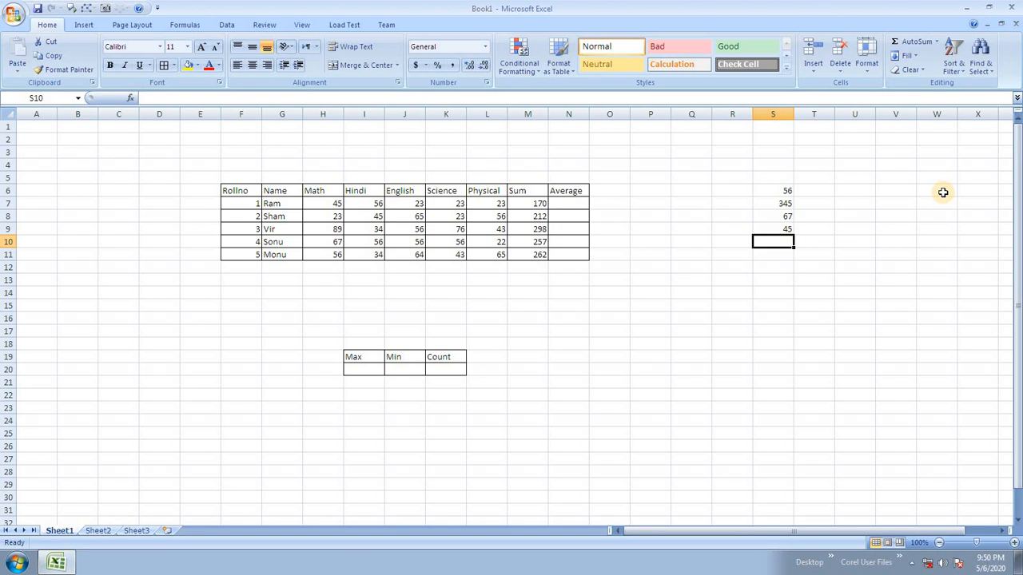
Step: Try out AutoSum on S6:S9 in cell S10 and clear that cell again
{"action": "key", "text": "alt+equal"}
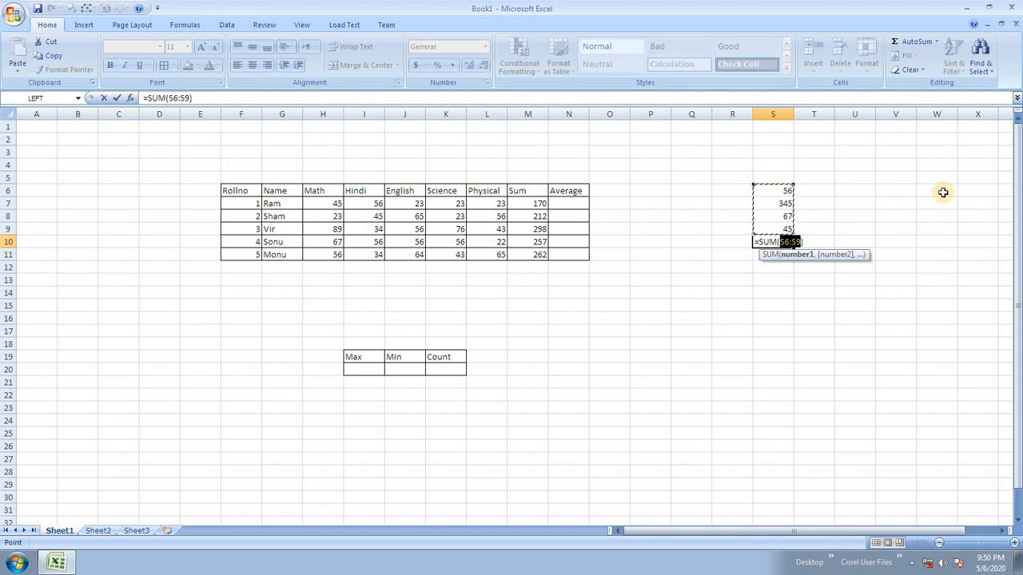
{"action": "key", "text": "Return"}
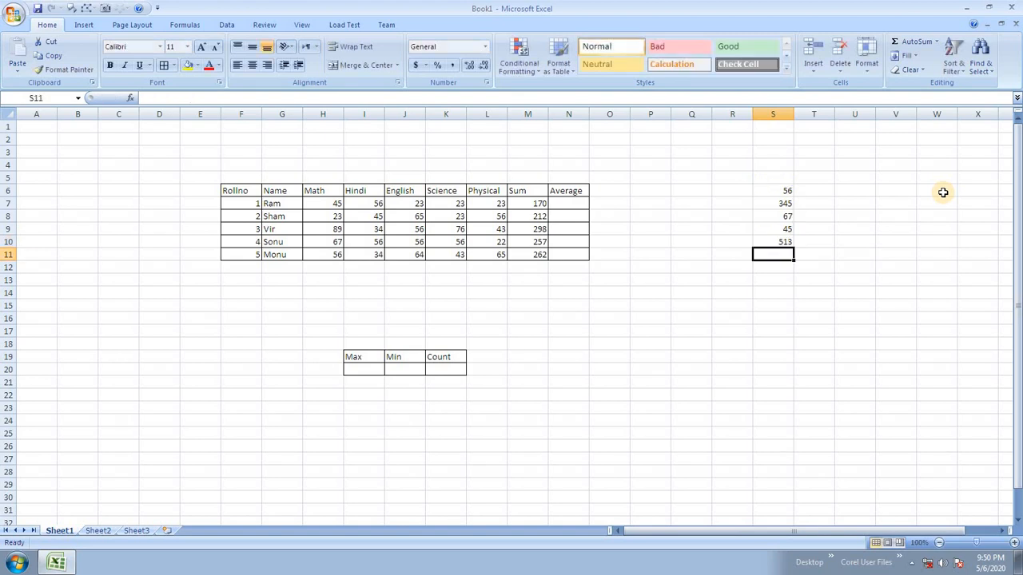
{"action": "key", "text": "Up"}
{"action": "key", "text": "Delete"}
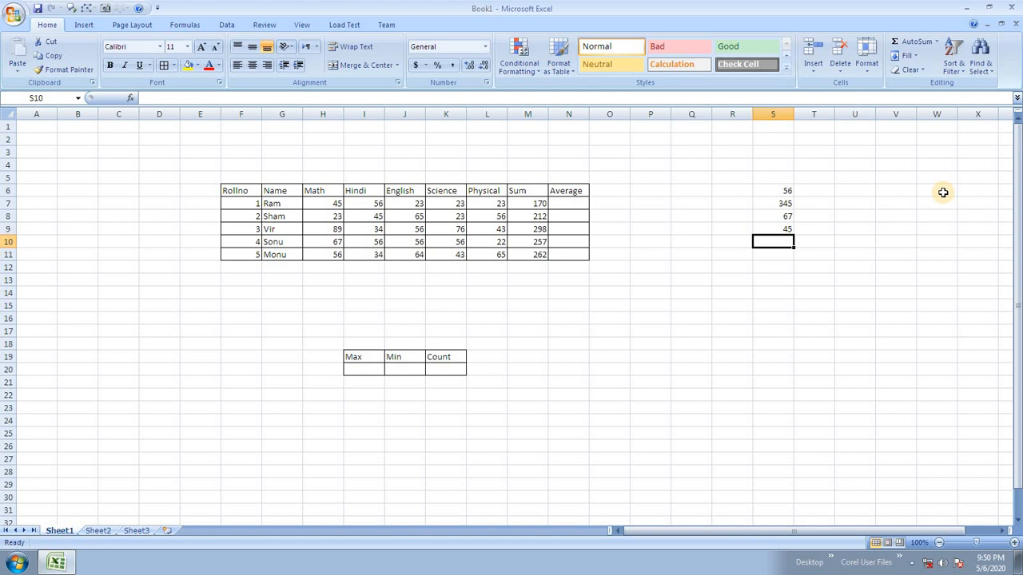
Step: Add the numbers 34 and 56 in cells S3 and S4, leaving S5 blank above the existing sample numbers
{"action": "key", "text": "Up"}
{"action": "key", "text": "Up"}
{"action": "key", "text": "Up"}
{"action": "key", "text": "Up"}
{"action": "key", "text": "Up"}
{"action": "key", "text": "Up"}
{"action": "key", "text": "Up"}
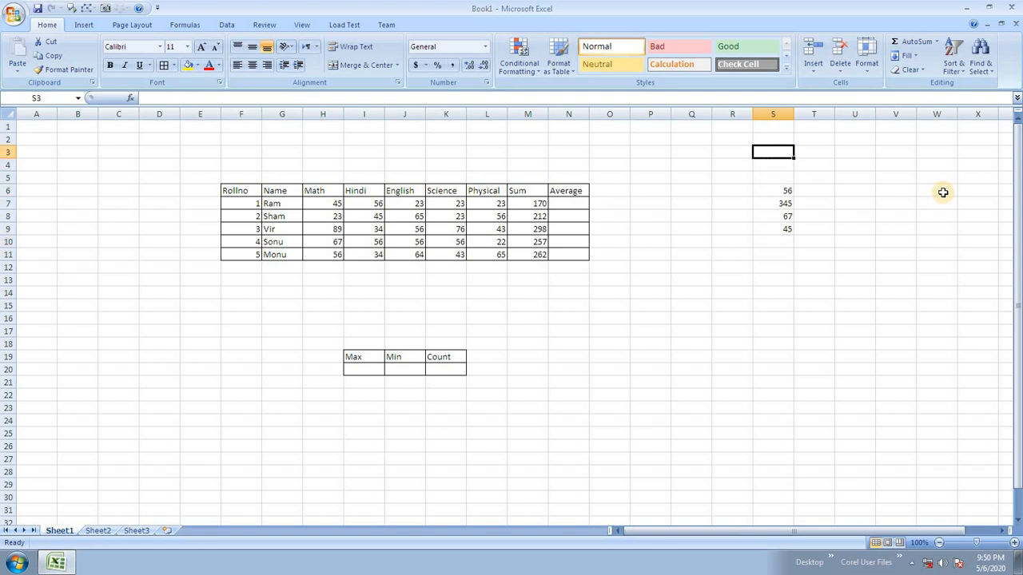
{"action": "type", "text": "34"}
{"action": "key", "text": "Return"}
{"action": "type", "text": "56"}
{"action": "key", "text": "Return"}
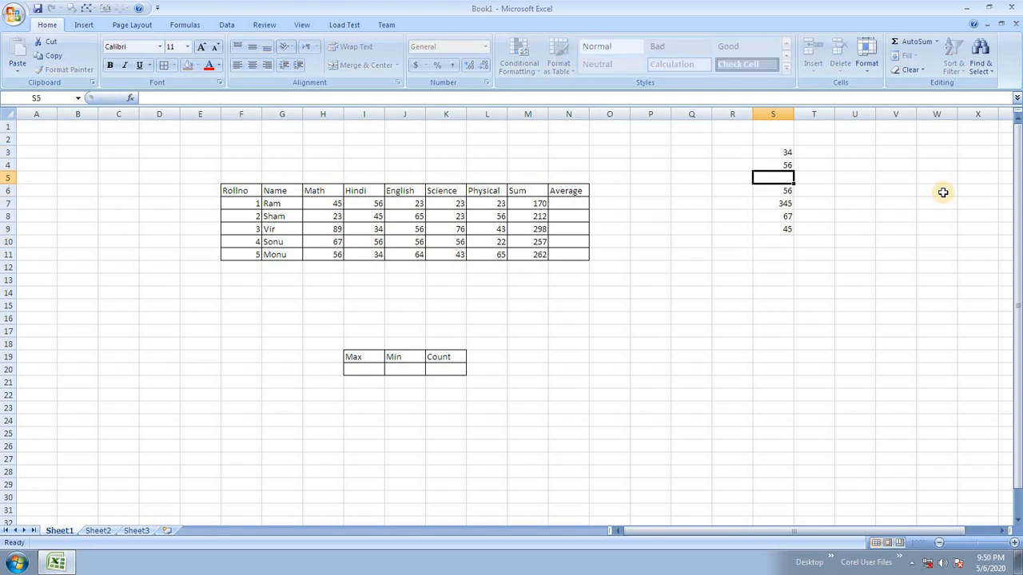
Step: Try AutoSum in cell S10 on the sample column with its blank at S5, and clear that cell again
{"action": "key", "text": "Down"}
{"action": "key", "text": "Down"}
{"action": "key", "text": "Down"}
{"action": "key", "text": "Down"}
{"action": "key", "text": "Down"}
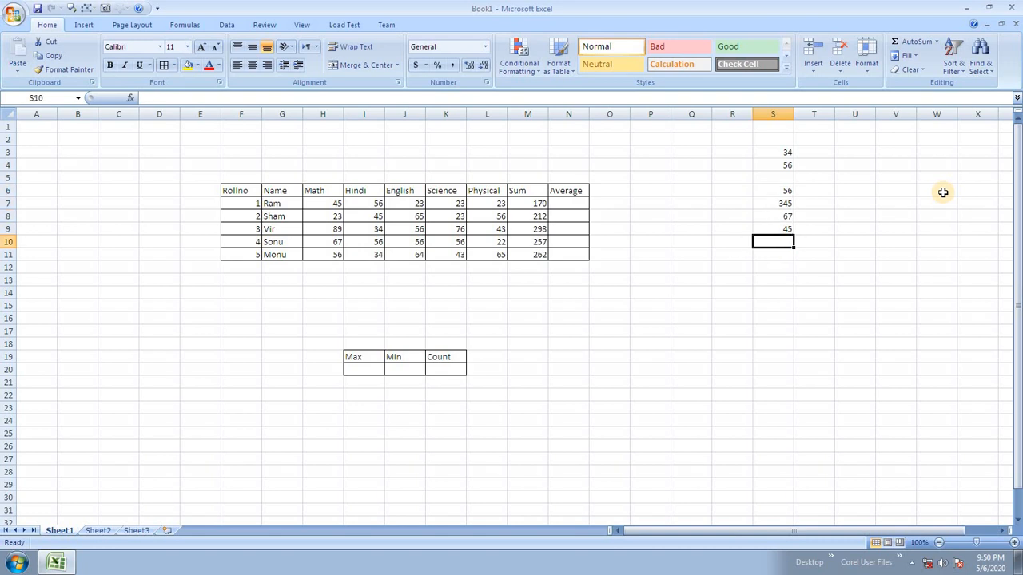
{"action": "key", "text": "alt+equal"}
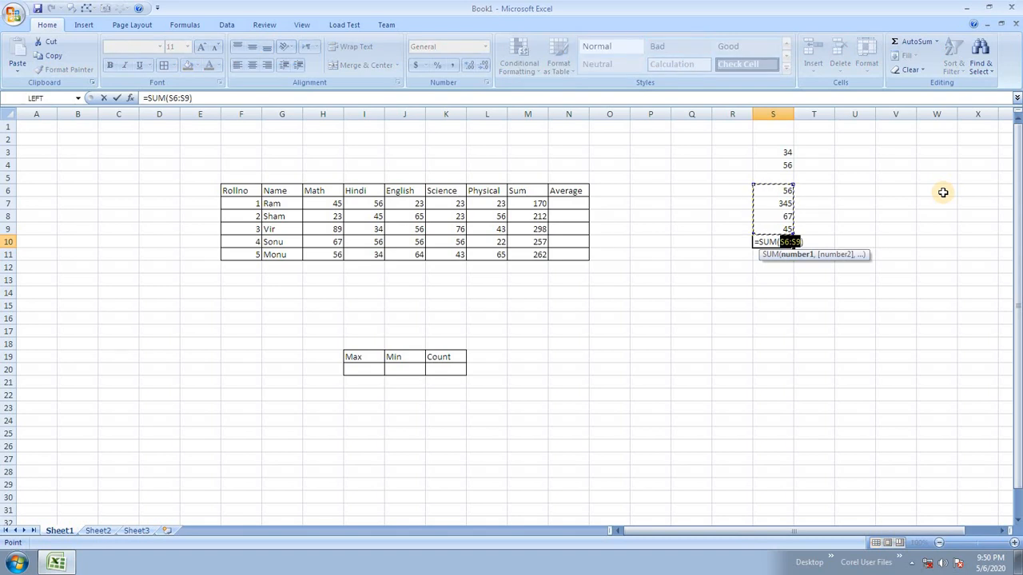
{"action": "key", "text": "Return"}
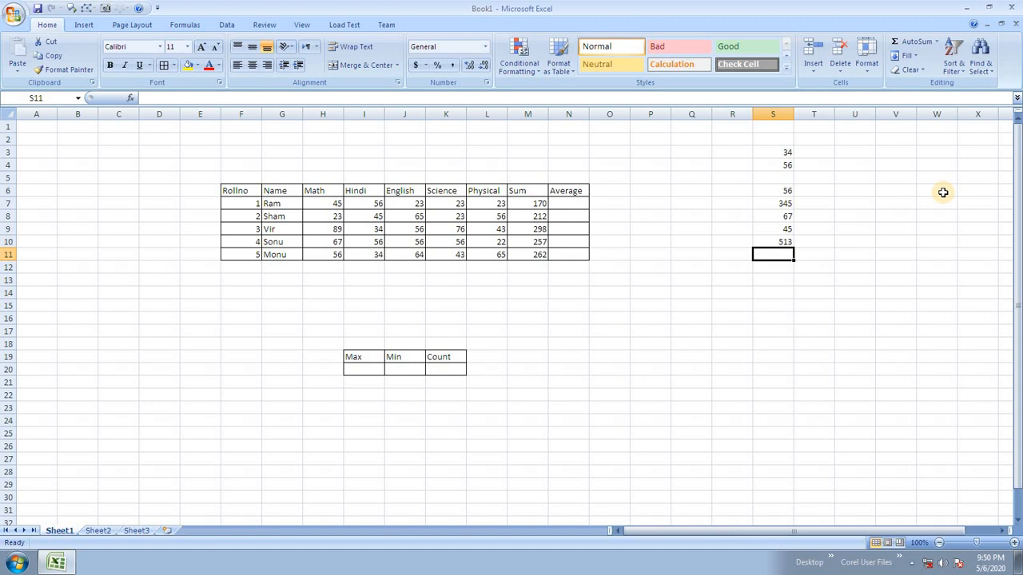
{"action": "key", "text": "Up"}
{"action": "key", "text": "Delete"}
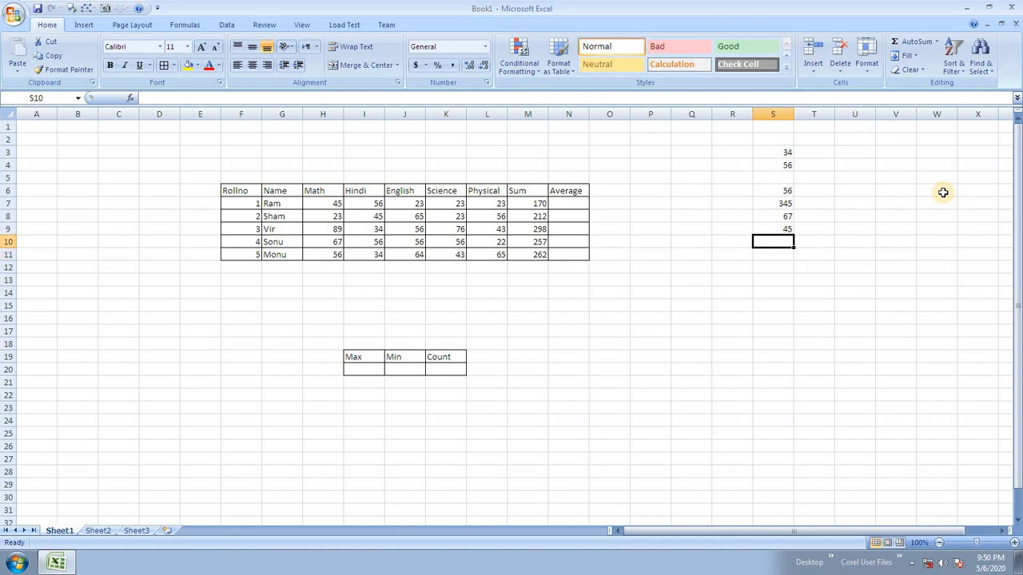
Step: Enter a SUM formula covering S3:S9, including the blank cell, in cell S10
{"action": "type", "text": "=s"}
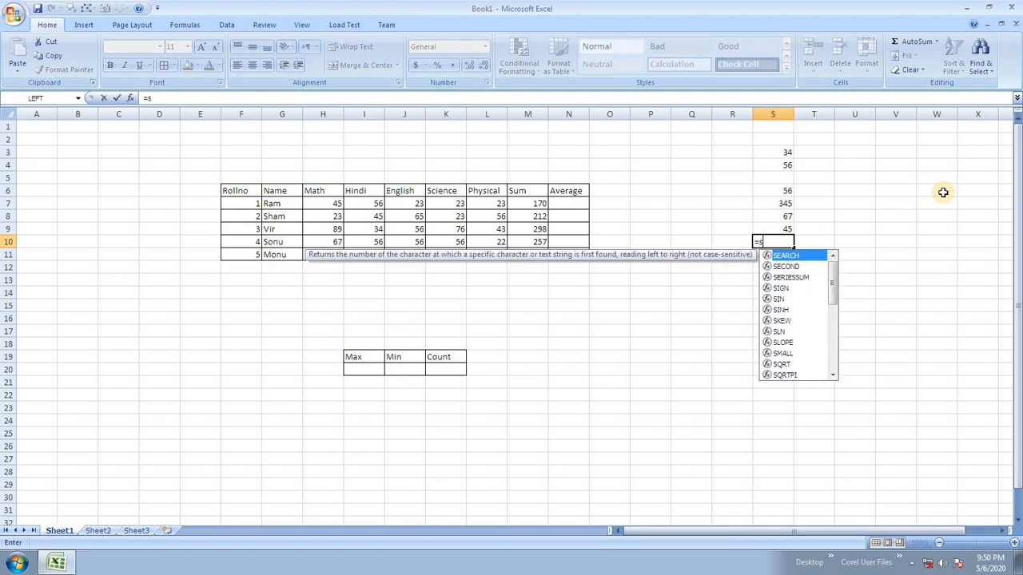
{"action": "type", "text": "um"}
{"action": "key", "text": "Tab"}
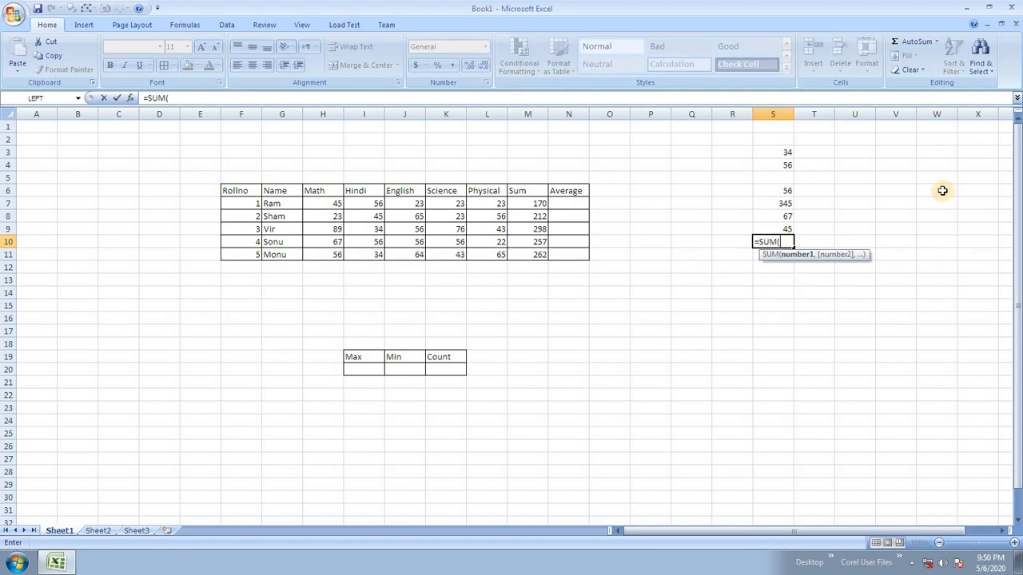
{"action": "left_click_drag", "start_coordinate": [787, 152], "coordinate": [784, 235]}
{"action": "key", "text": "Return"}
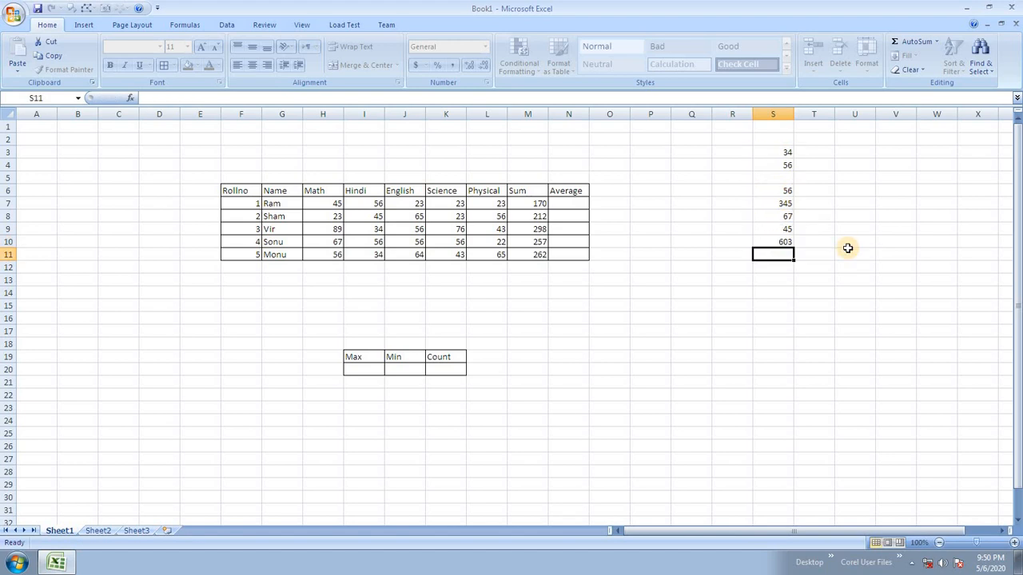
Step: Fill the blank cell S5 in the sample column with the number 47
{"action": "key", "text": "Up"}
{"action": "key", "text": "Up"}
{"action": "key", "text": "Up"}
{"action": "key", "text": "Up"}
{"action": "key", "text": "Up"}
{"action": "key", "text": "Up"}
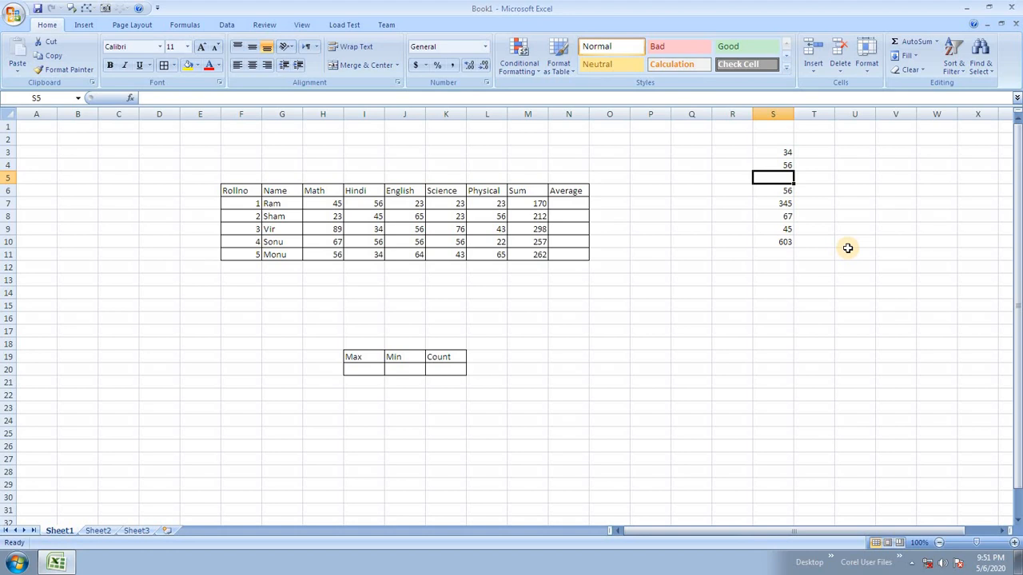
{"action": "type", "text": "47"}
{"action": "key", "text": "Return"}
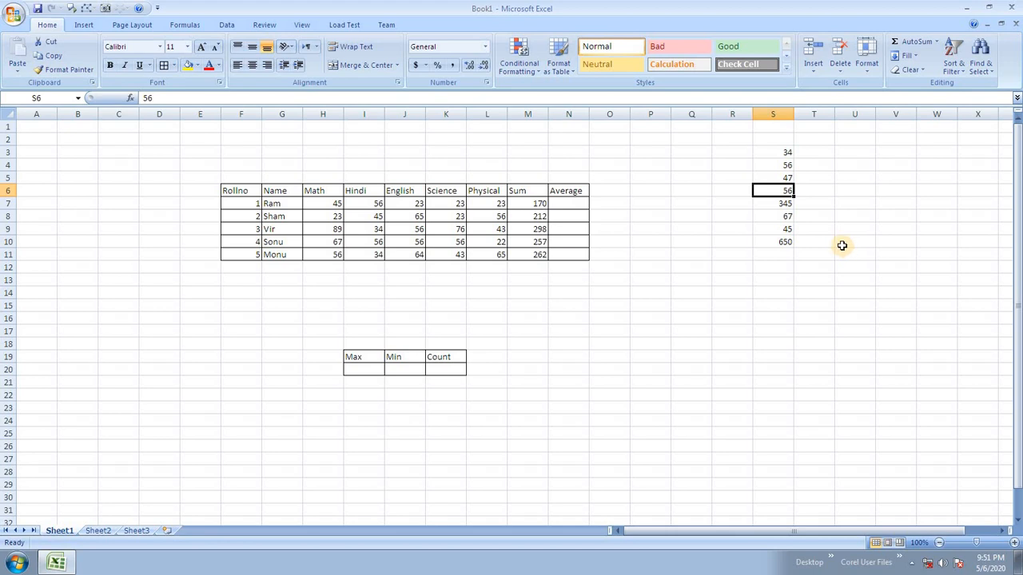
Step: Insert an AutoSum Average formula in cell N7 for the first student, limiting its range to the subject marks H7:L7
{"action": "left_click", "coordinate": [575, 205]}
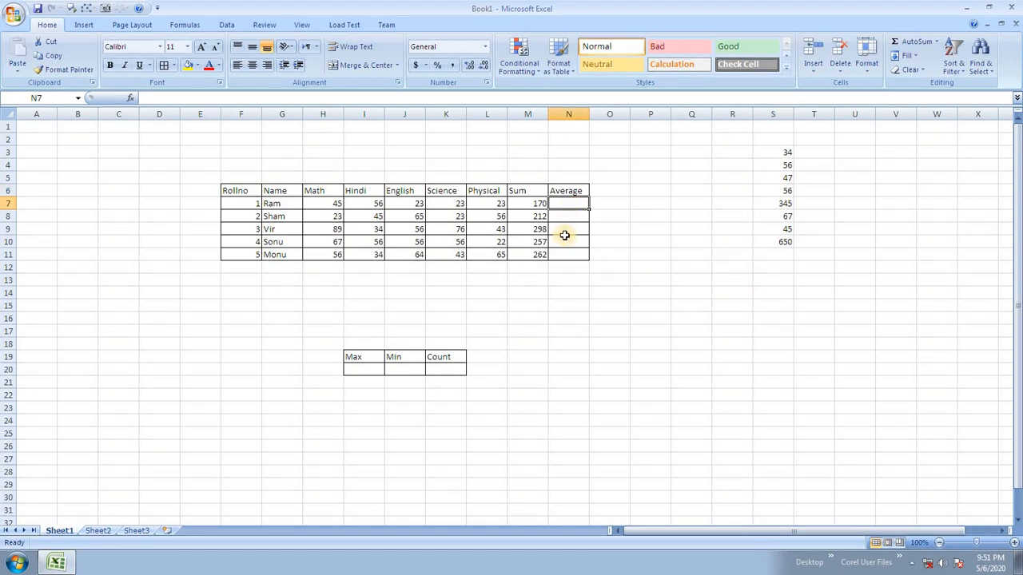
{"action": "left_click", "coordinate": [939, 42]}
{"action": "left_click", "coordinate": [921, 71]}
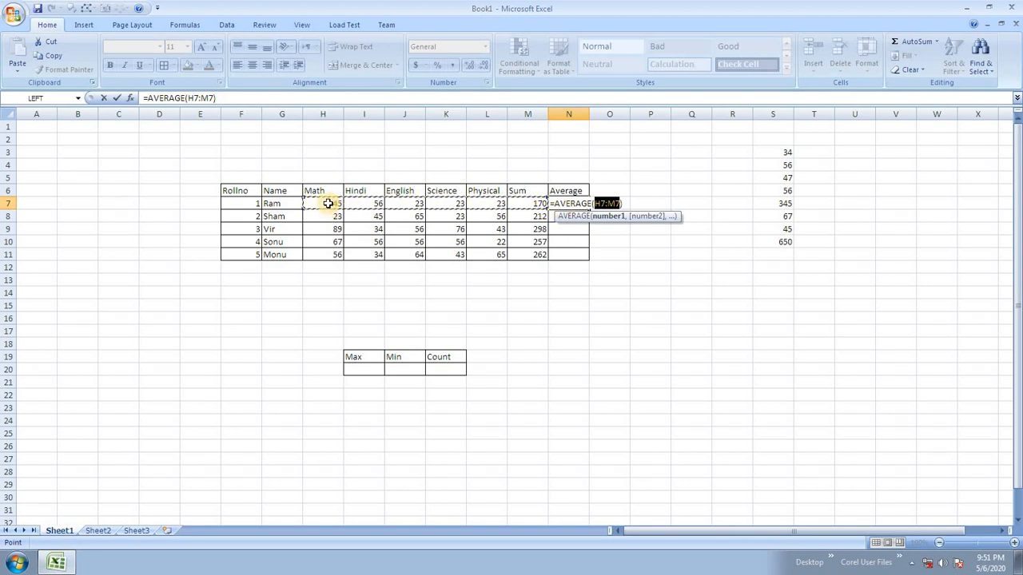
{"action": "left_click", "coordinate": [333, 204]}
{"action": "left_click_drag", "start_coordinate": [333, 204], "coordinate": [479, 202]}
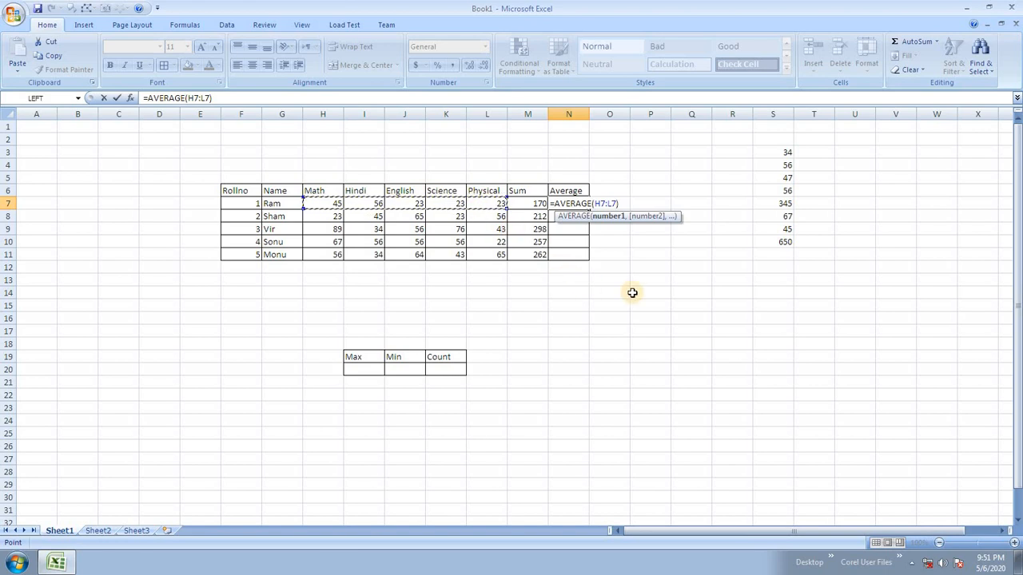
{"action": "key", "text": "Return"}
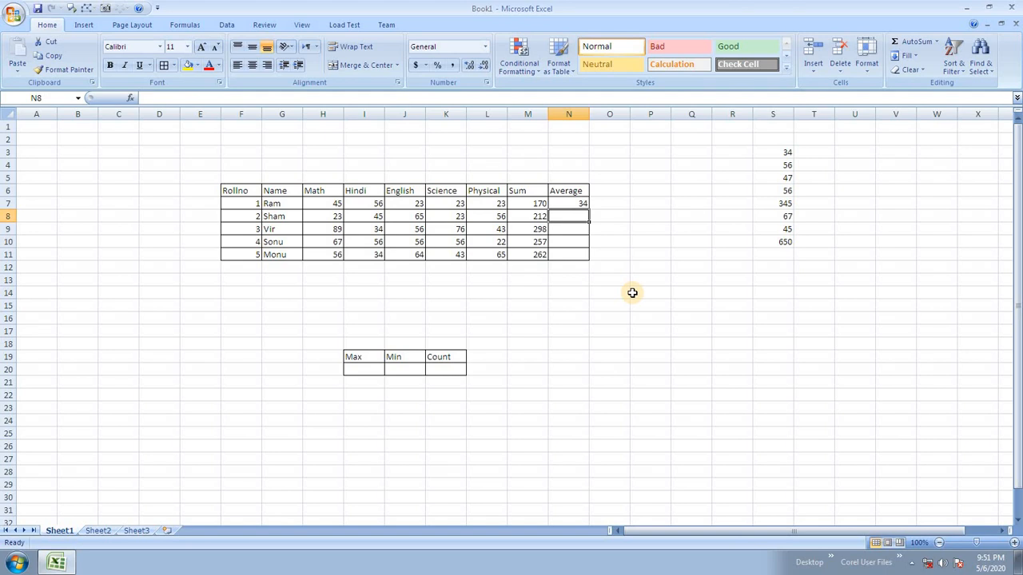
Step: Copy the average formula from N7 down to N11 for the remaining students
{"action": "left_click", "coordinate": [581, 204]}
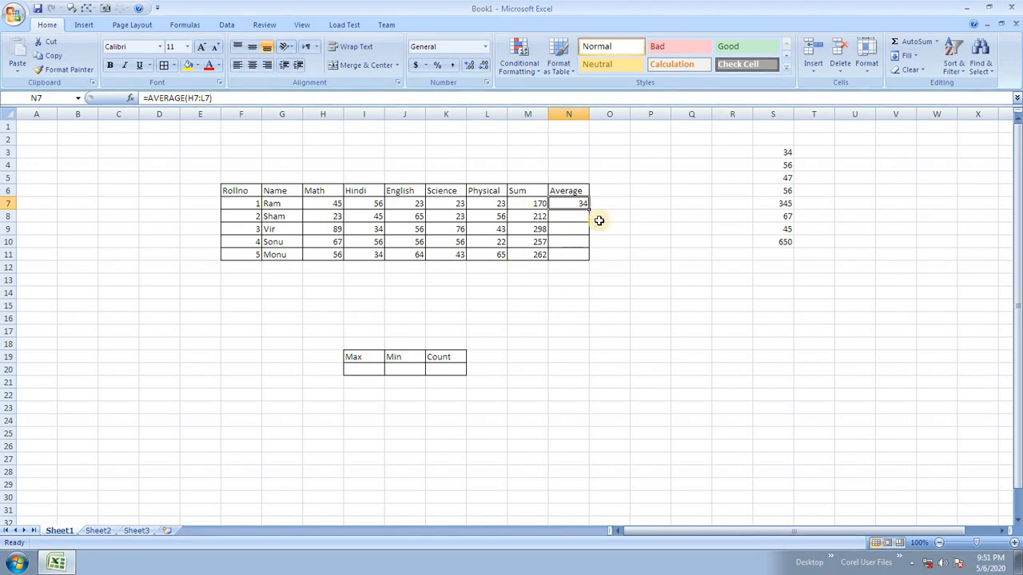
{"action": "scroll", "coordinate": [624, 260], "scroll_direction": "up", "scroll_amount": 3}
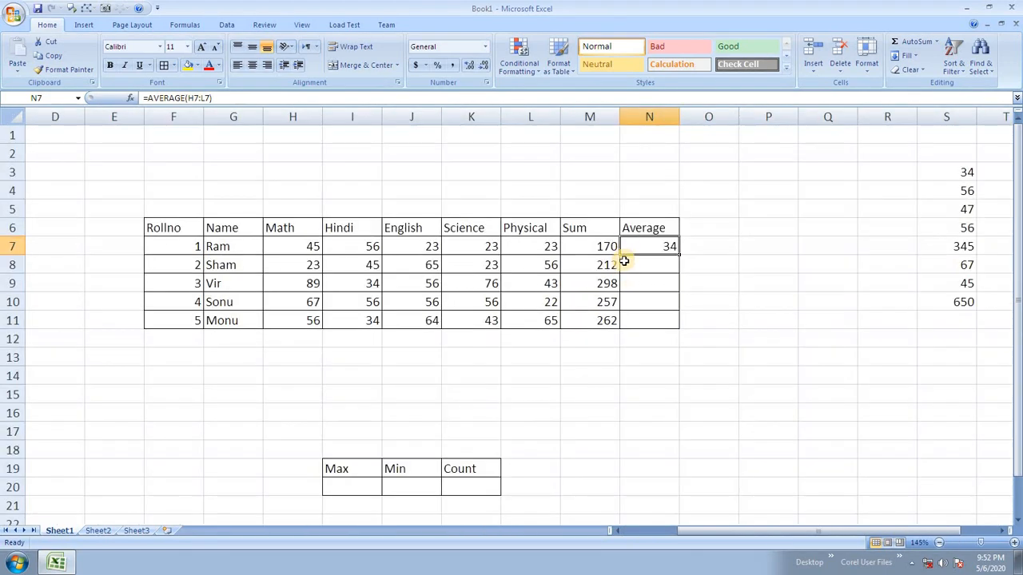
{"action": "scroll", "coordinate": [712, 282], "scroll_direction": "up", "scroll_amount": 3}
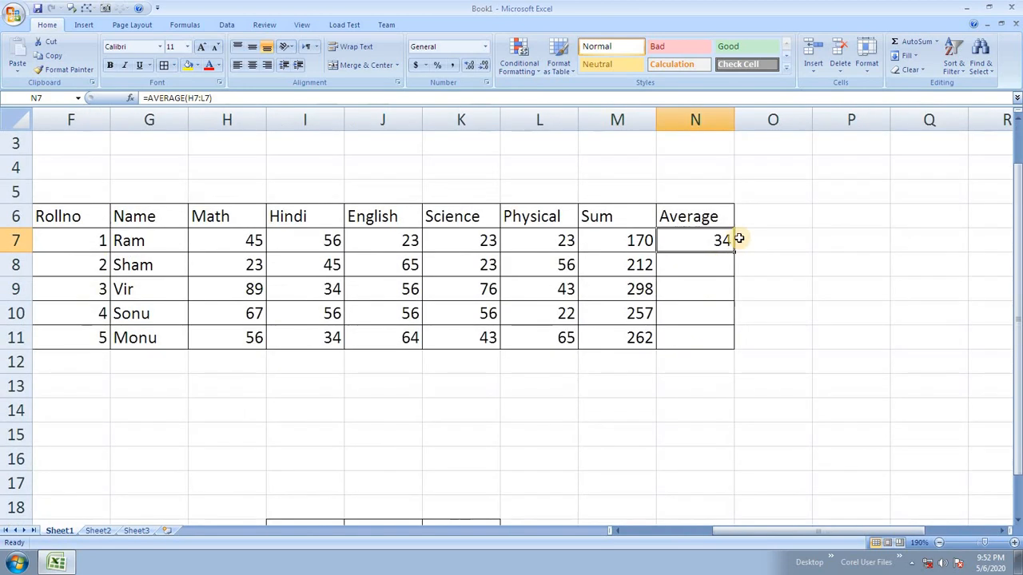
{"action": "left_click", "coordinate": [777, 244]}
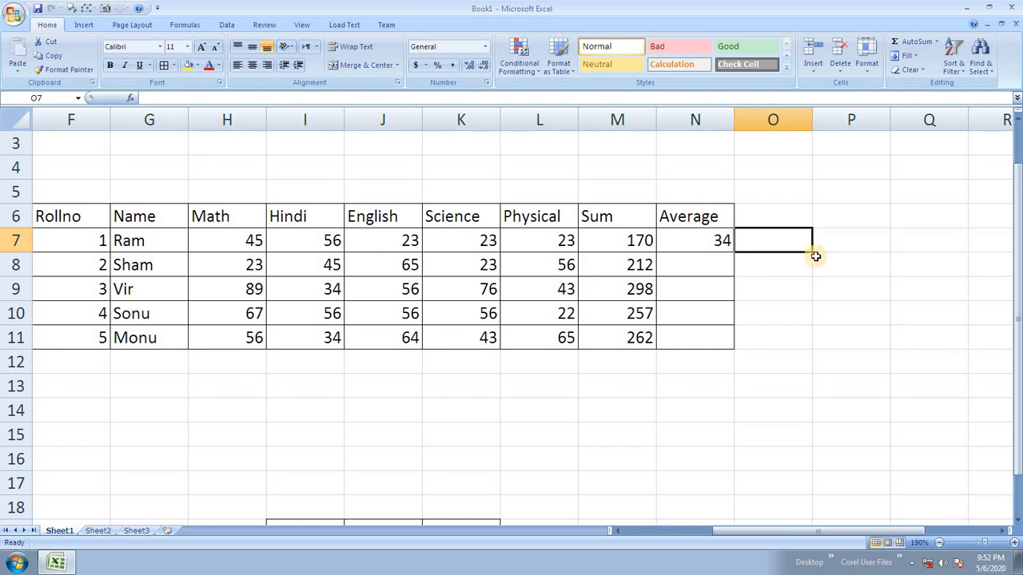
{"action": "left_click", "coordinate": [694, 238]}
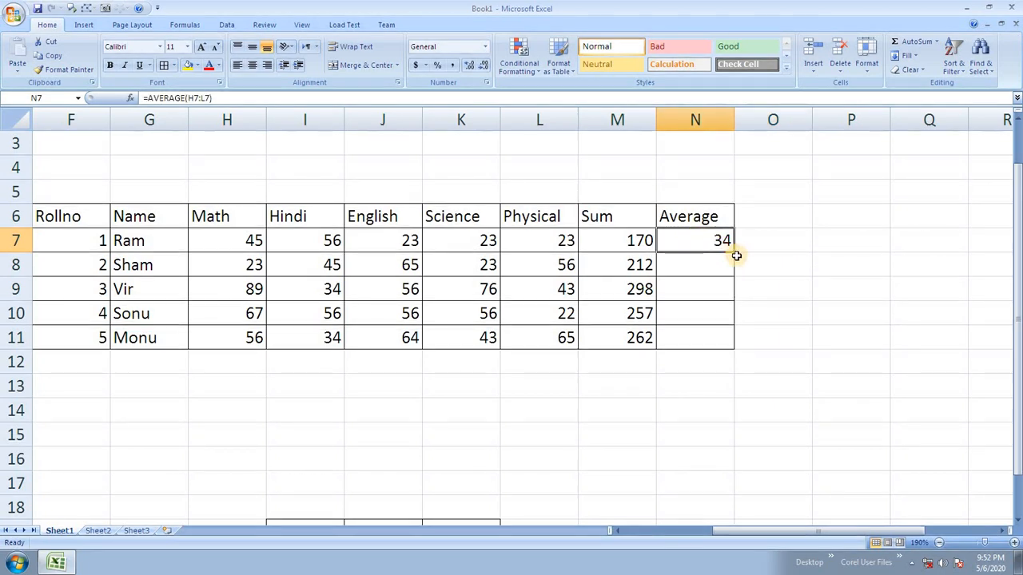
{"action": "left_click_drag", "start_coordinate": [733, 253], "coordinate": [739, 339]}
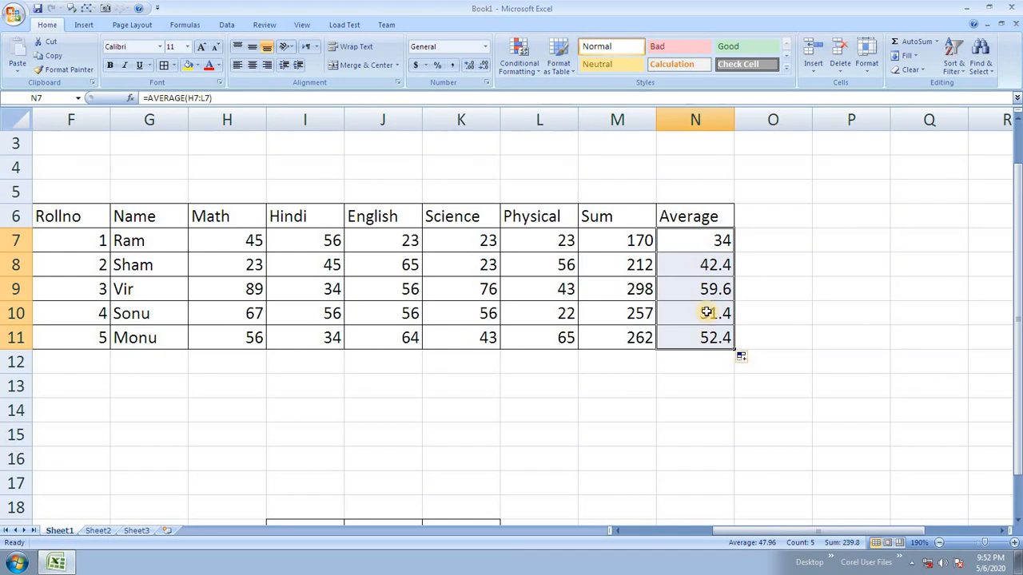
Step: Clear the sample numbers and their total from cells S3:S10
{"action": "scroll", "coordinate": [707, 312], "scroll_direction": "down", "scroll_amount": 1}
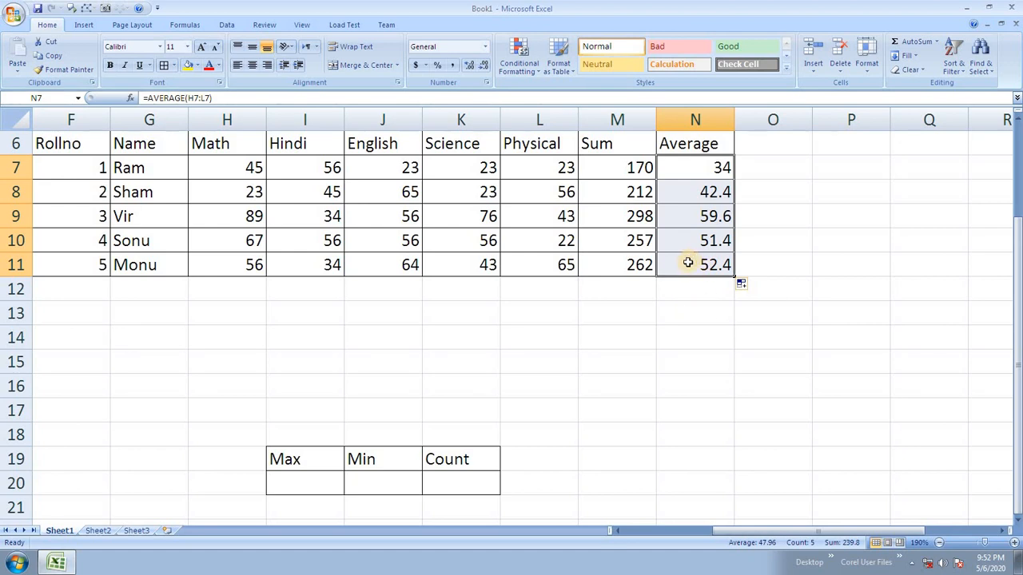
{"action": "scroll", "coordinate": [725, 331], "scroll_direction": "up", "scroll_amount": 2}
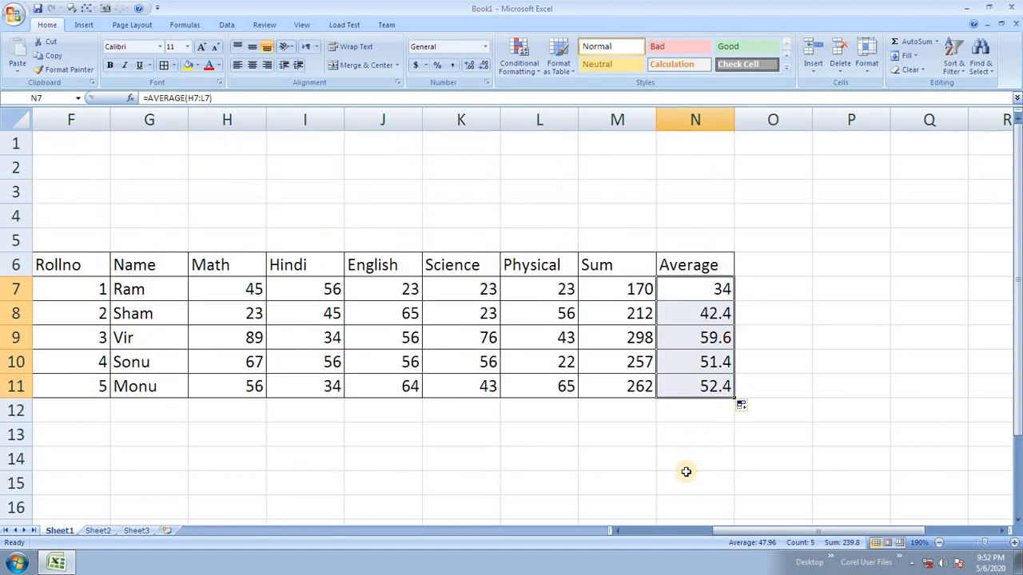
{"action": "left_click_drag", "start_coordinate": [737, 530], "coordinate": [786, 457]}
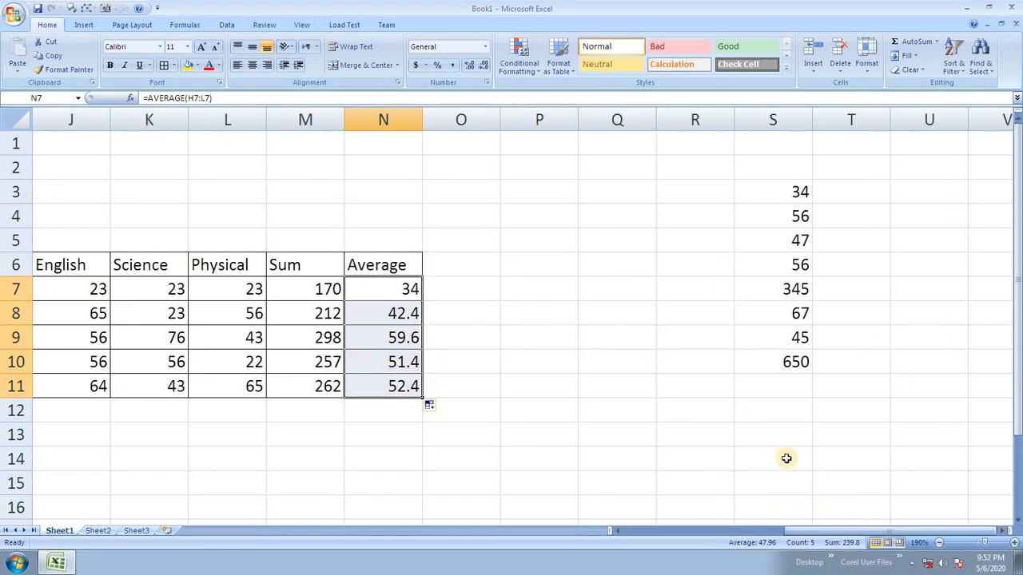
{"action": "left_click", "coordinate": [794, 361]}
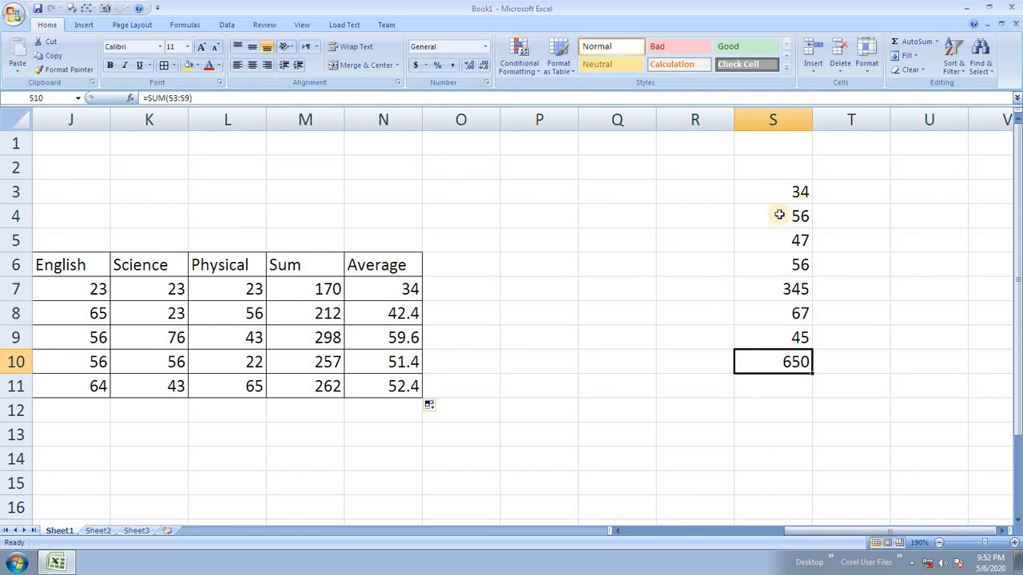
{"action": "left_click", "coordinate": [779, 190]}
{"action": "left_click_drag", "start_coordinate": [779, 239], "coordinate": [779, 356]}
{"action": "key", "text": "Delete"}
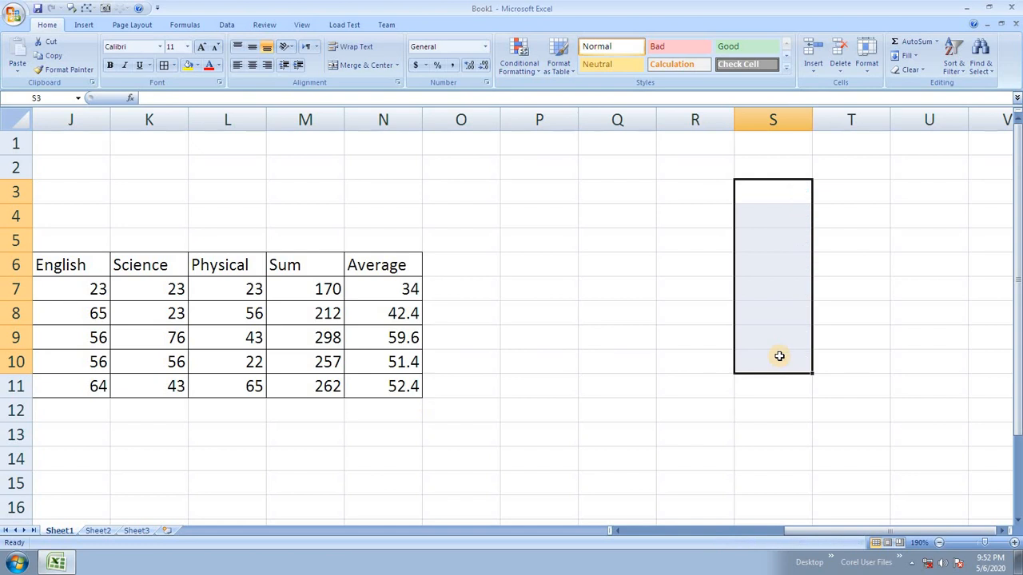
Step: Enter the new sample numbers 45, 67, 53, 89 and 65 in cells S3 to S7
{"action": "left_click", "coordinate": [767, 194]}
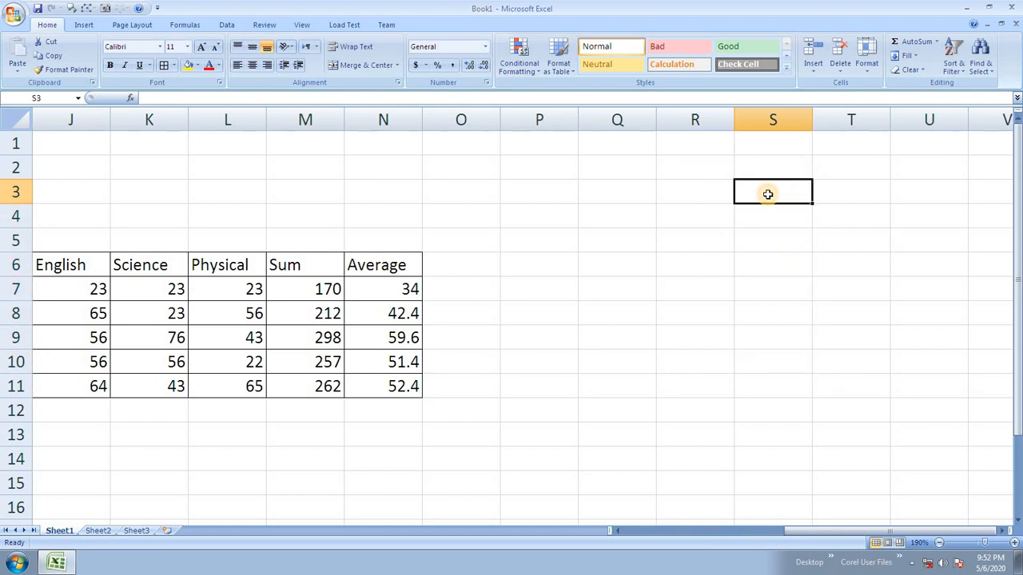
{"action": "type", "text": "45"}
{"action": "key", "text": "Return"}
{"action": "type", "text": "67"}
{"action": "key", "text": "Return"}
{"action": "type", "text": "5"}
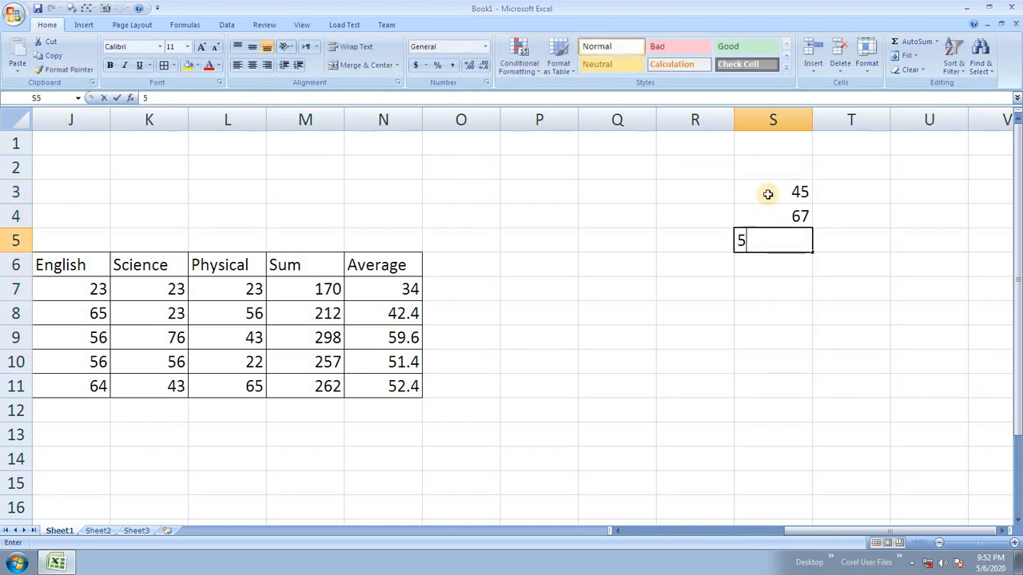
{"action": "type", "text": "34"}
{"action": "key", "text": "BackSpace"}
{"action": "key", "text": "Return"}
{"action": "type", "text": "89"}
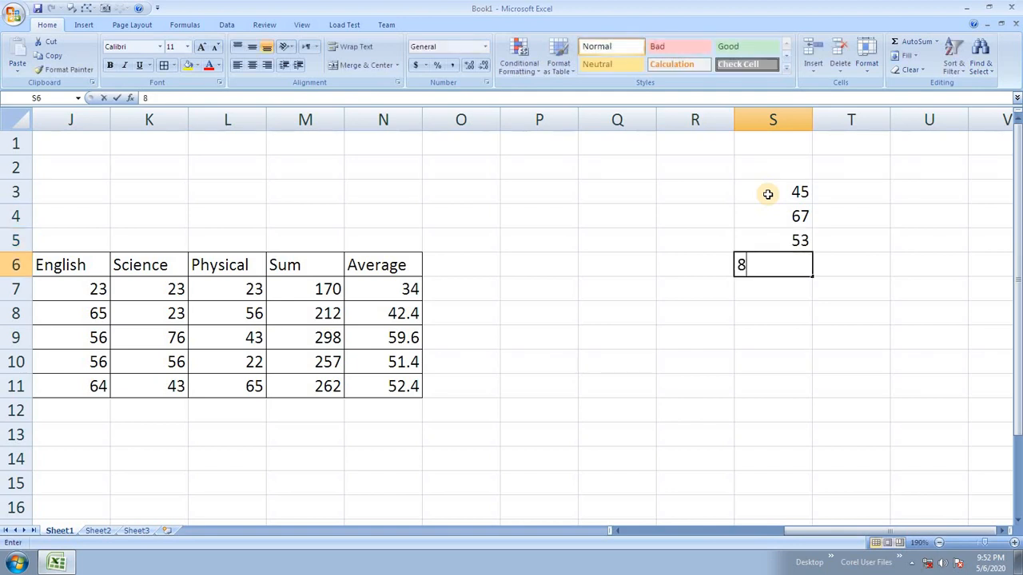
{"action": "key", "text": "Return"}
{"action": "type", "text": "65"}
{"action": "key", "text": "Return"}
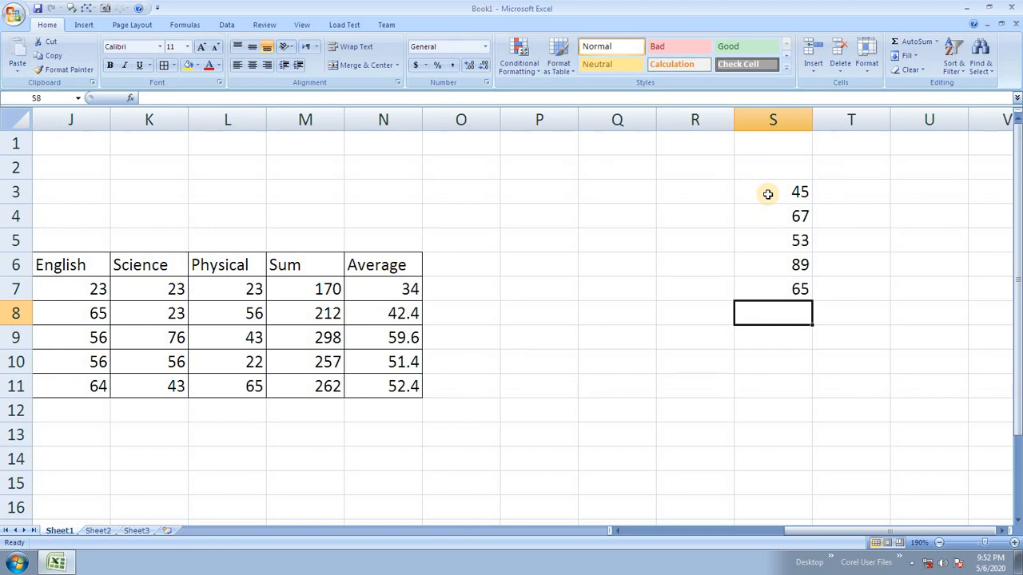
Step: Total S3:S7 with AutoSum in cell S8 and label it "sum" in cell R8
{"action": "key", "text": "alt+equal"}
{"action": "key", "text": "Return"}
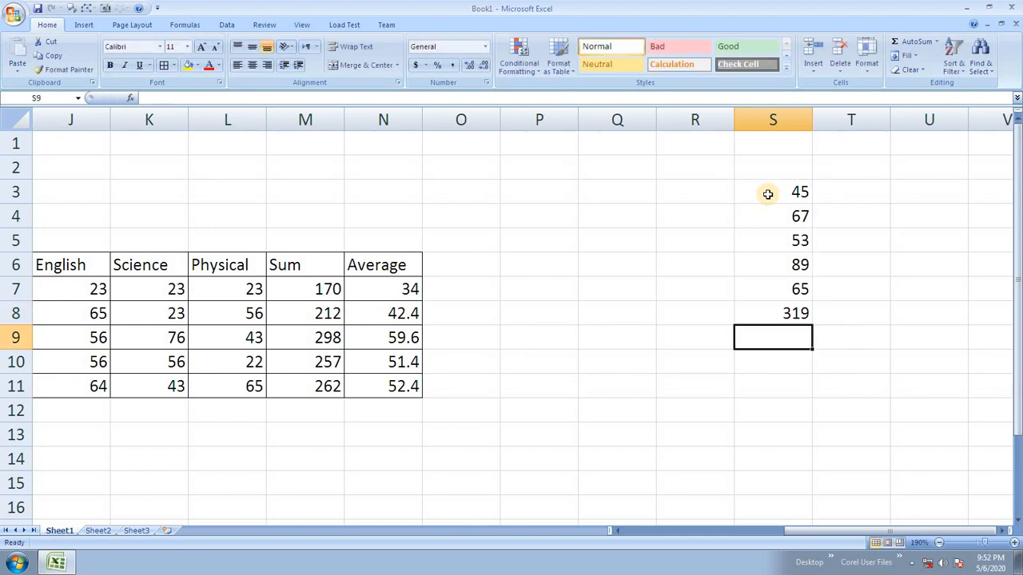
{"action": "key", "text": "Up"}
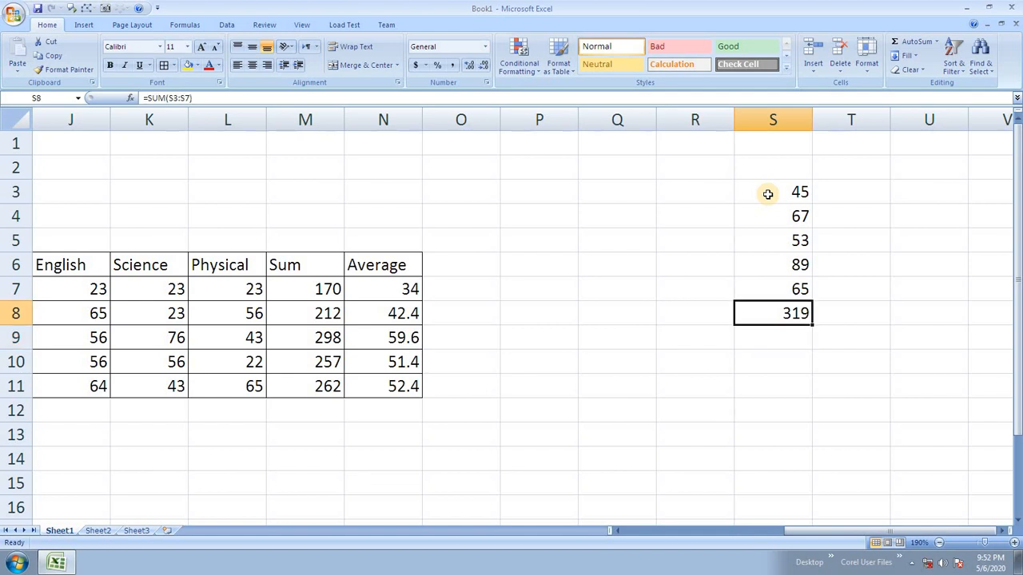
{"action": "key", "text": "Left"}
{"action": "type", "text": "sum"}
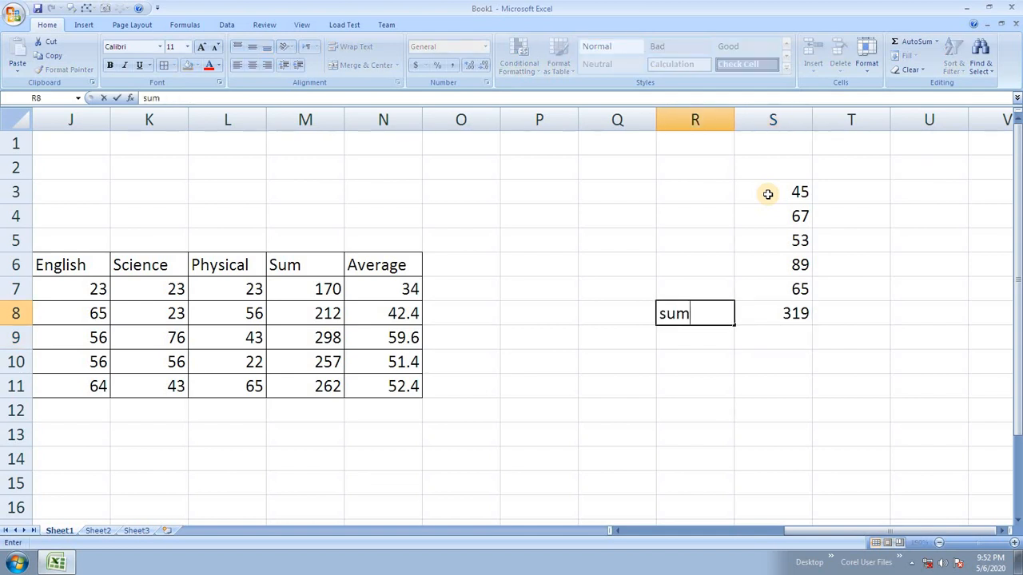
{"action": "key", "text": "Return"}
Step: Label cell R9 "avg" and calculate the average of S3:S7 in cell S9 with the AVERAGE function
{"action": "type", "text": "avg"}
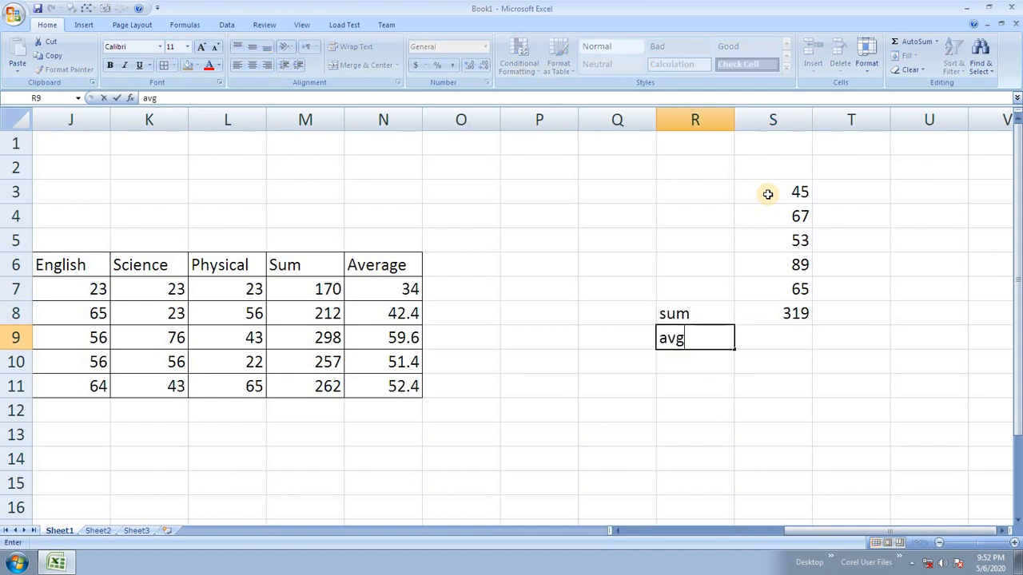
{"action": "key", "text": "Right"}
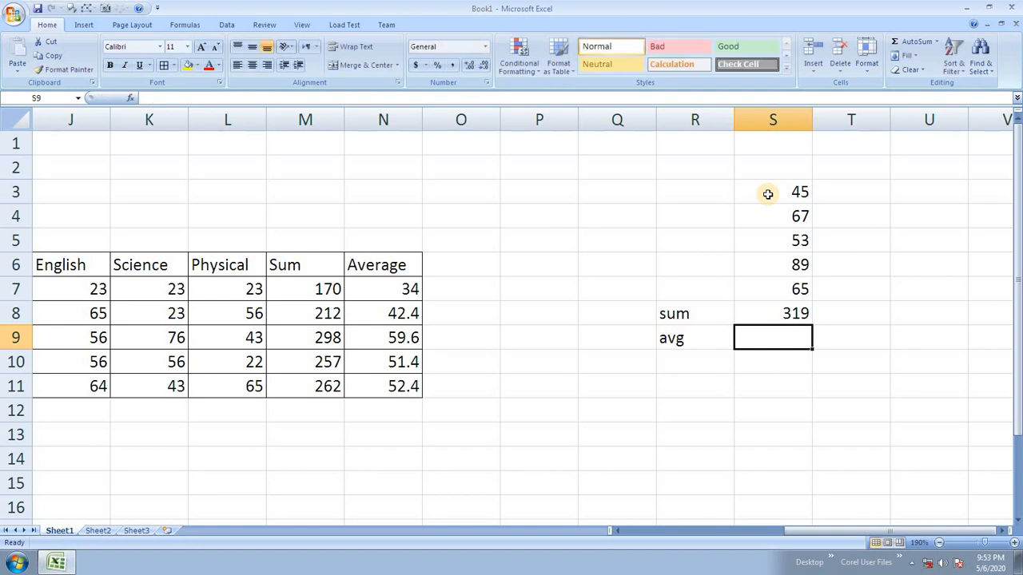
{"action": "type", "text": "=av"}
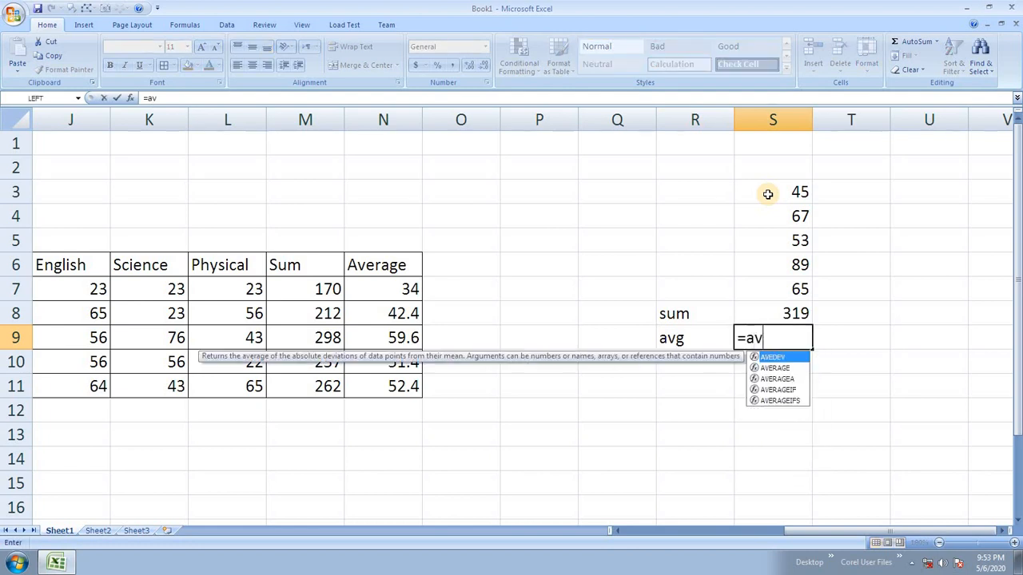
{"action": "key", "text": "Down"}
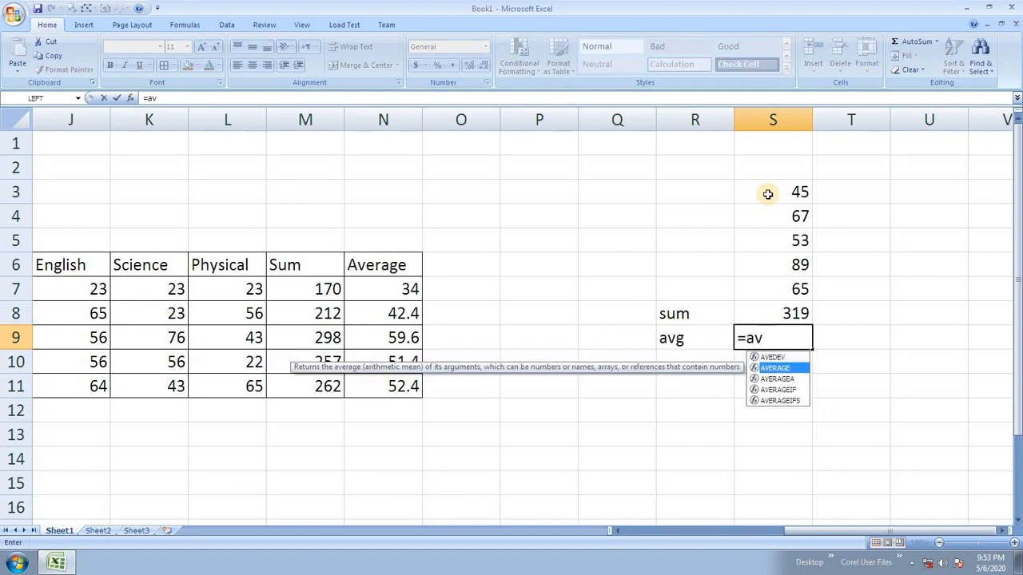
{"action": "key", "text": "Tab"}
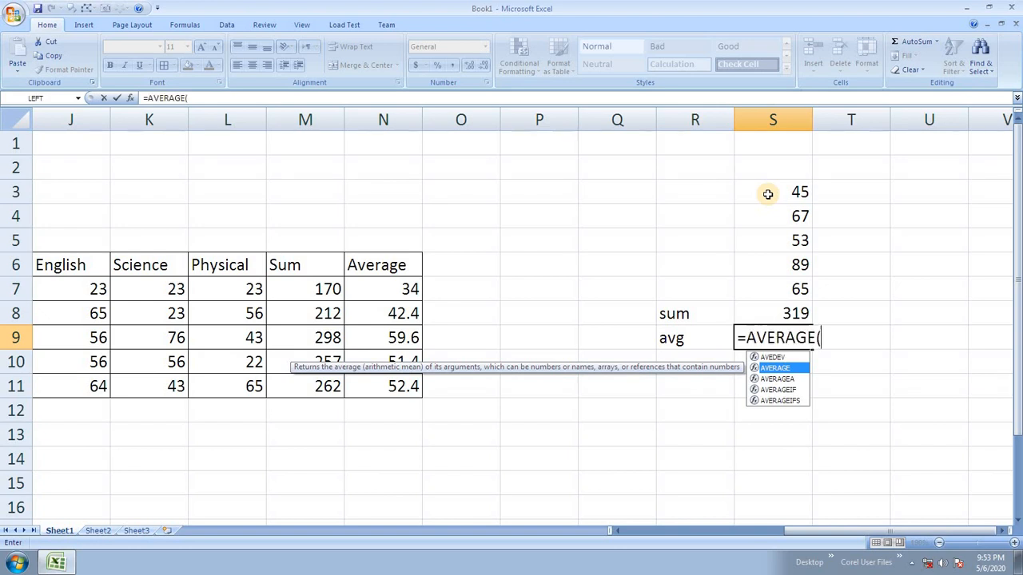
{"action": "left_click_drag", "start_coordinate": [796, 193], "coordinate": [784, 301]}
{"action": "key", "text": "Return"}
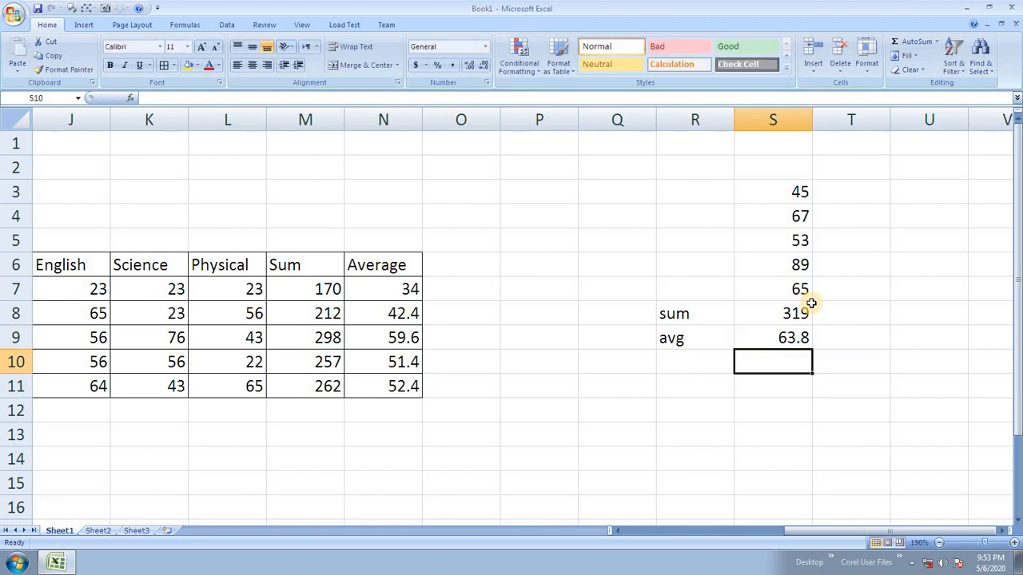
Step: Replace the average formula in cell S9 with =S8/5, dividing the sum by the number of values
{"action": "key", "text": "Up"}
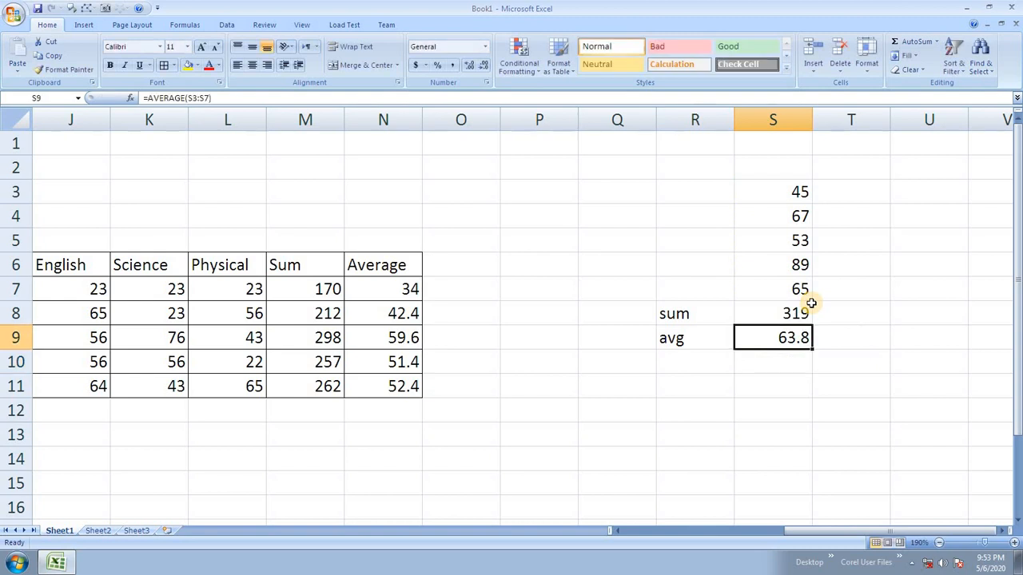
{"action": "key", "text": "Delete"}
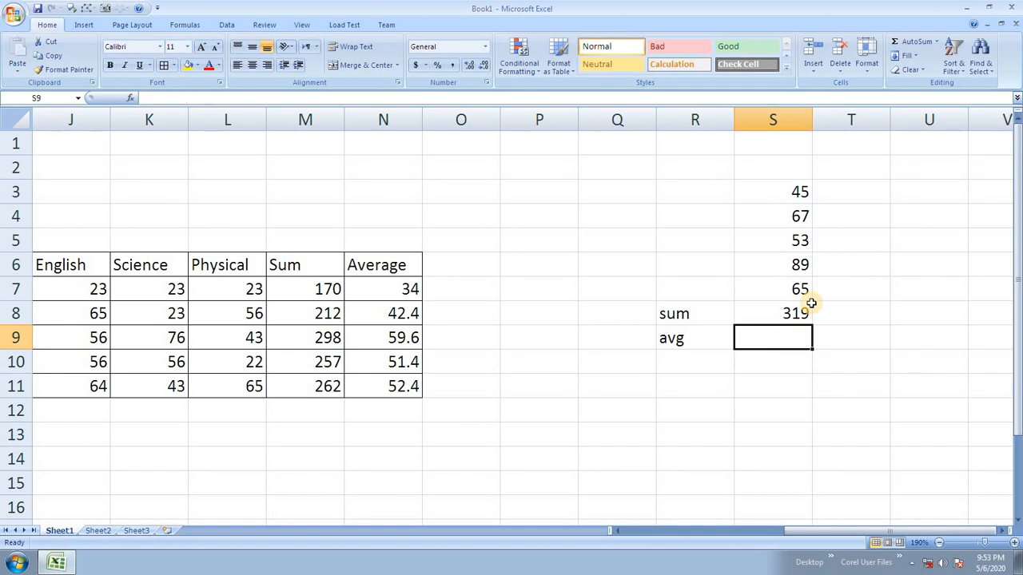
{"action": "type", "text": "="}
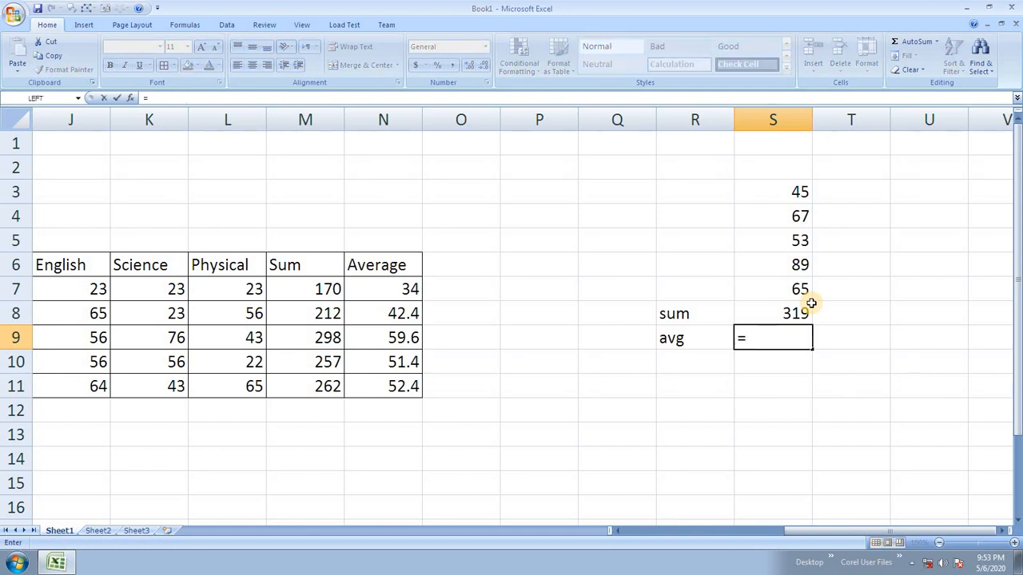
{"action": "left_click", "coordinate": [810, 305]}
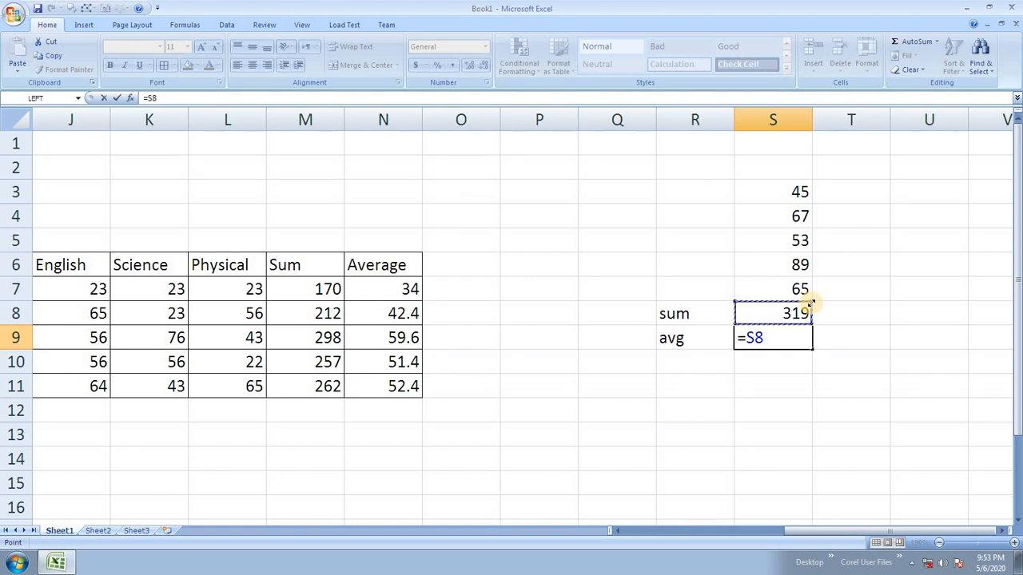
{"action": "type", "text": "/5"}
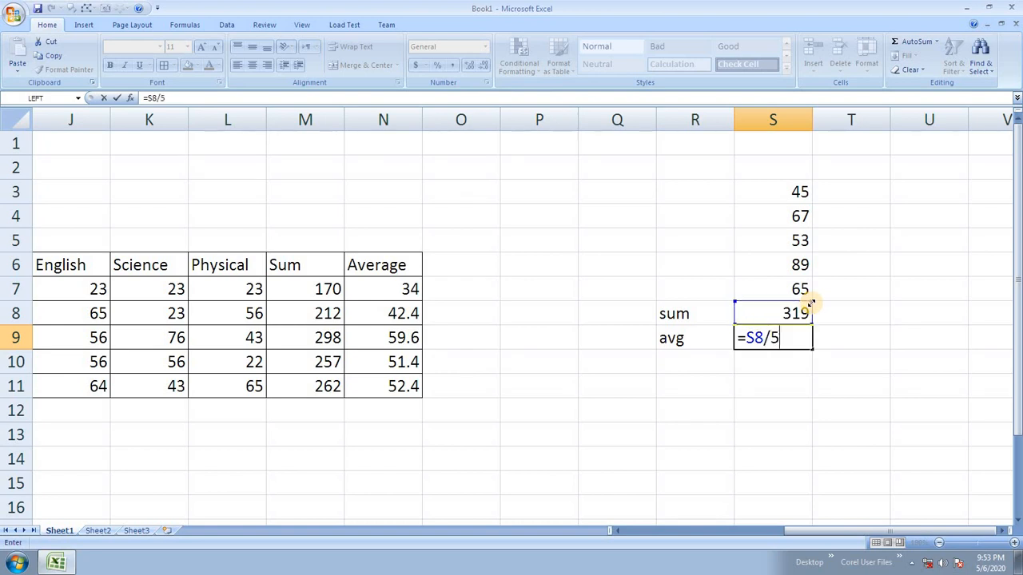
{"action": "key", "text": "Return"}
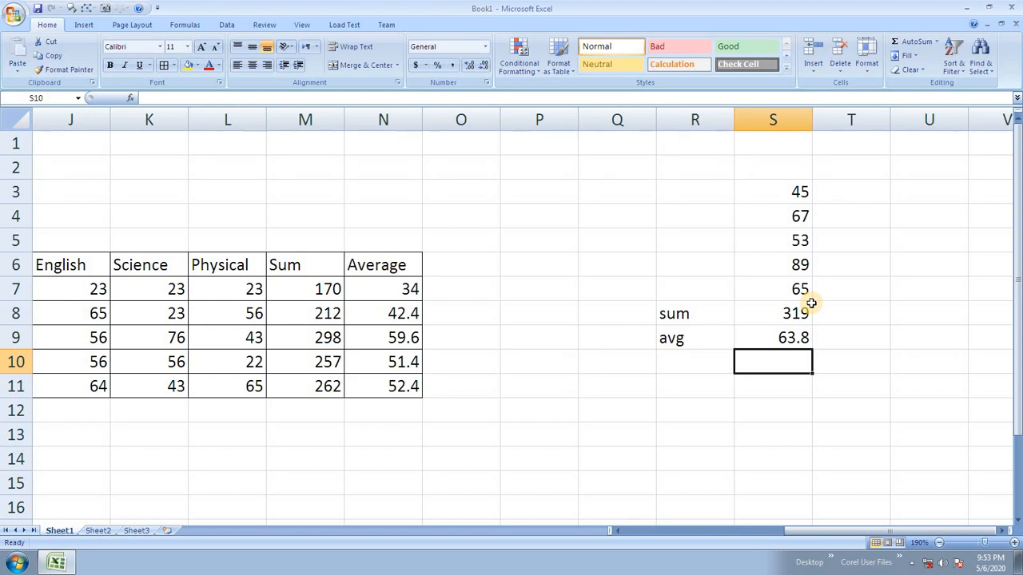
Step: Use the AutoSum Max function in cell I20 to find the highest value of the Average column, N7:N11
{"action": "scroll", "coordinate": [479, 399], "scroll_direction": "down", "scroll_amount": 1}
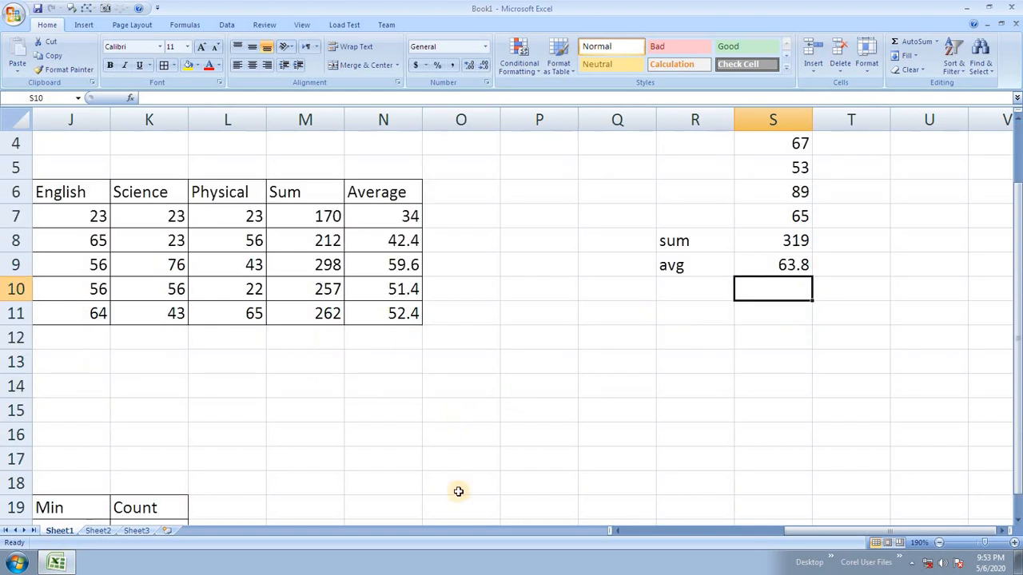
{"action": "left_click_drag", "start_coordinate": [810, 529], "coordinate": [727, 537]}
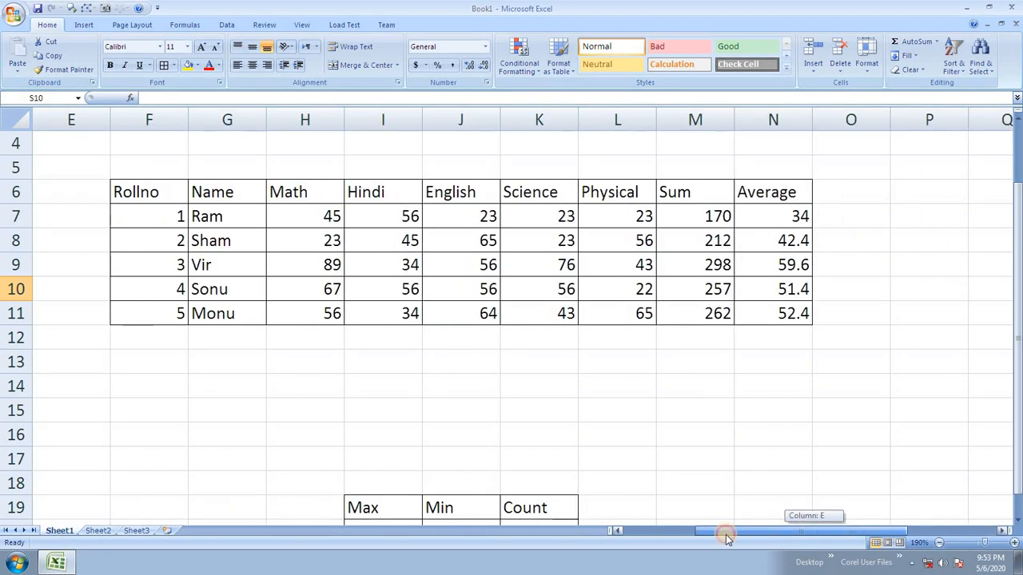
{"action": "scroll", "coordinate": [615, 444], "scroll_direction": "down", "scroll_amount": 2}
{"action": "scroll", "coordinate": [503, 416], "scroll_direction": "up", "scroll_amount": 1}
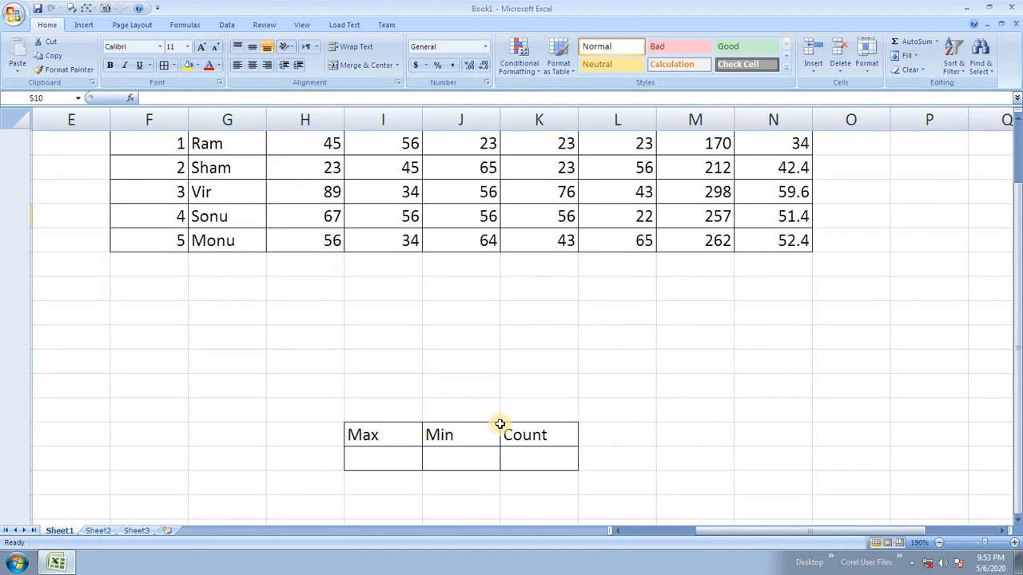
{"action": "scroll", "coordinate": [499, 424], "scroll_direction": "down", "scroll_amount": 2}
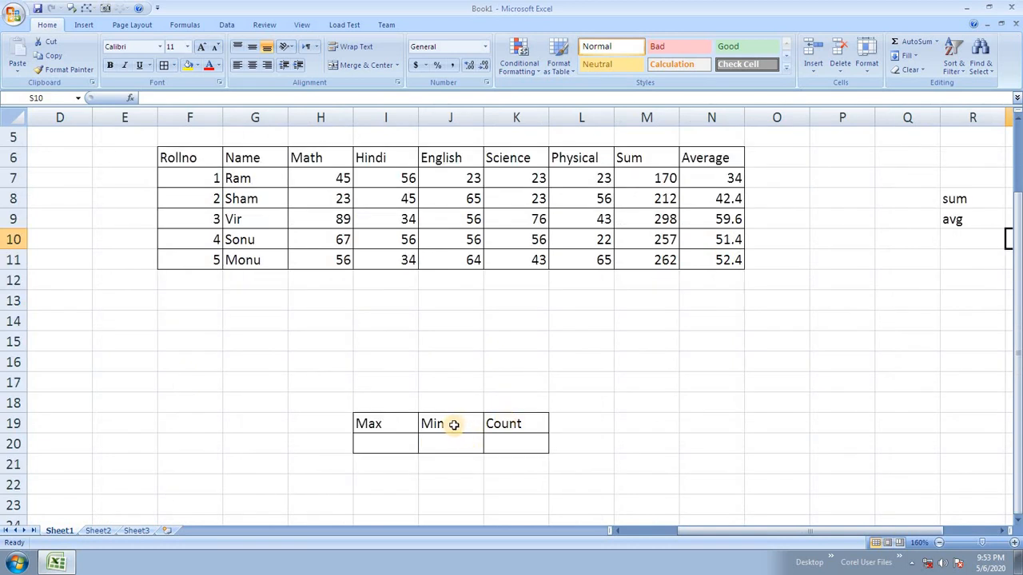
{"action": "left_click", "coordinate": [396, 441]}
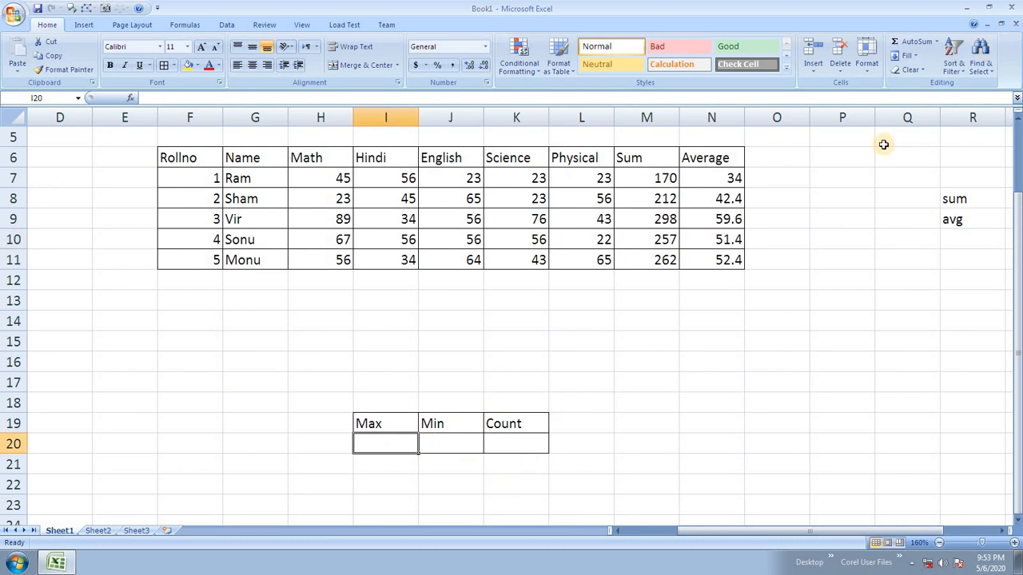
{"action": "left_click", "coordinate": [937, 43]}
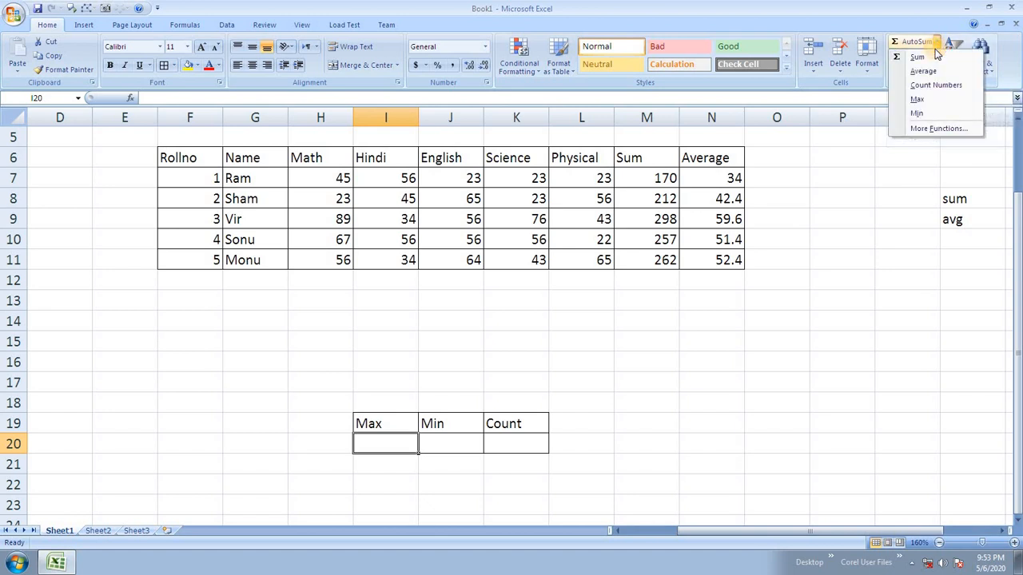
{"action": "left_click", "coordinate": [937, 100]}
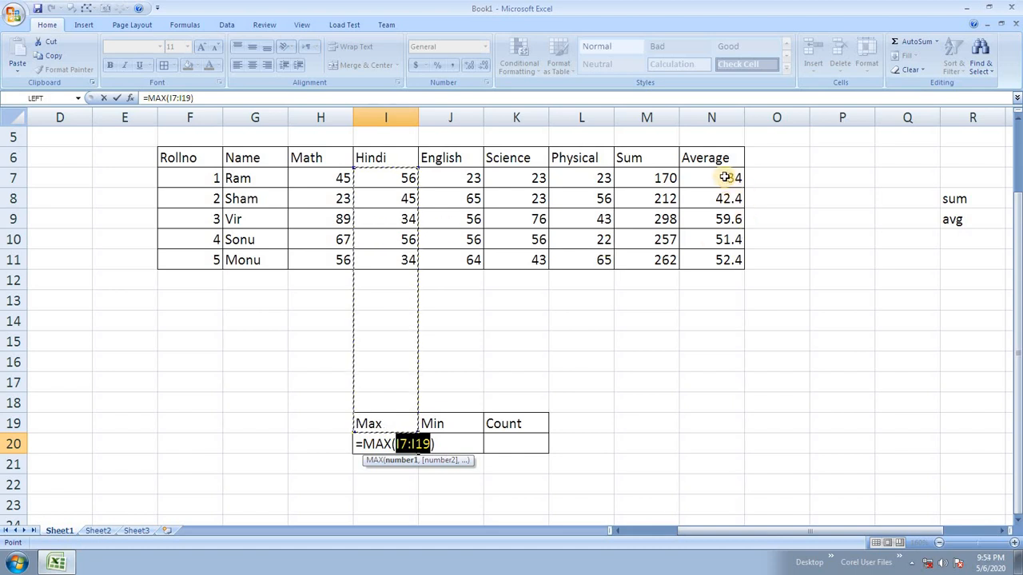
{"action": "left_click_drag", "start_coordinate": [725, 177], "coordinate": [723, 257]}
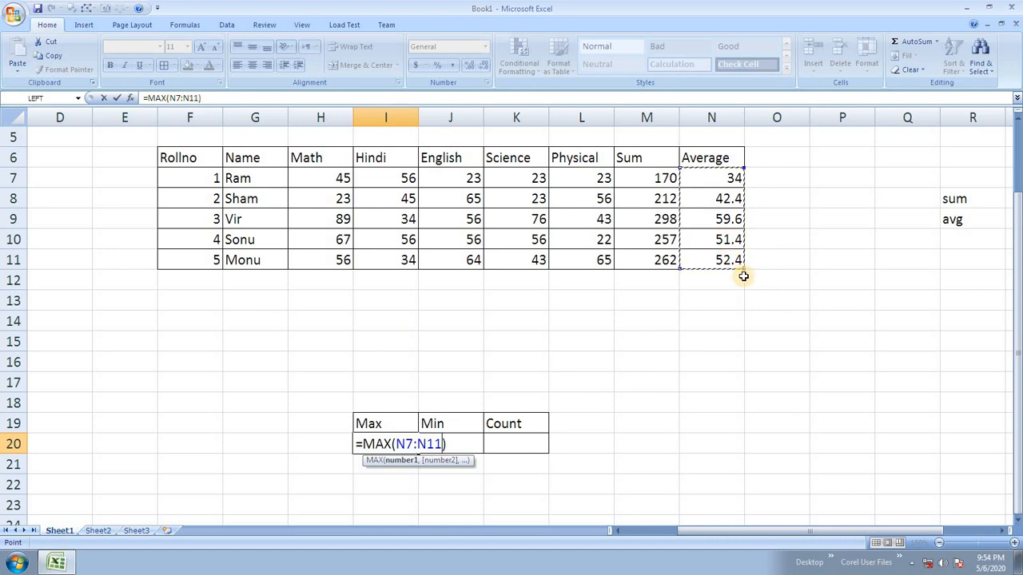
{"action": "key", "text": "Return"}
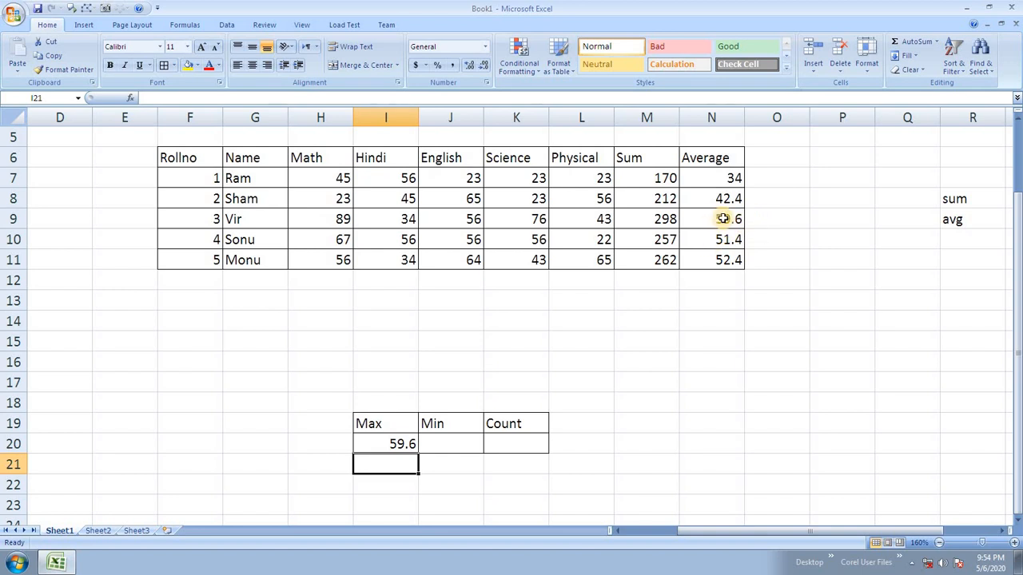
Step: Enter a MIN formula in cell J20 for the lowest value of the Average column, N7:N11
{"action": "left_click", "coordinate": [440, 446]}
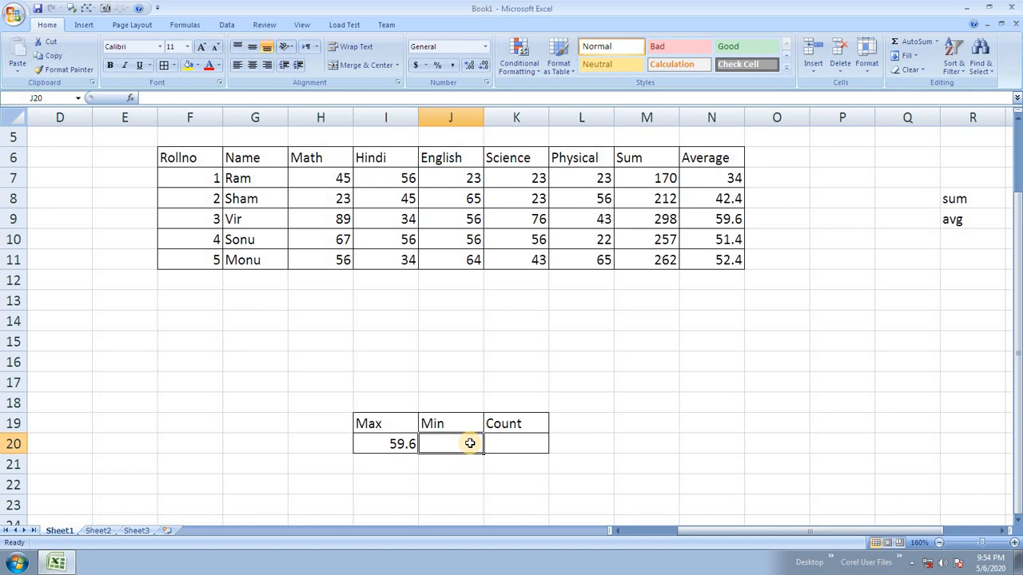
{"action": "type", "text": "=min"}
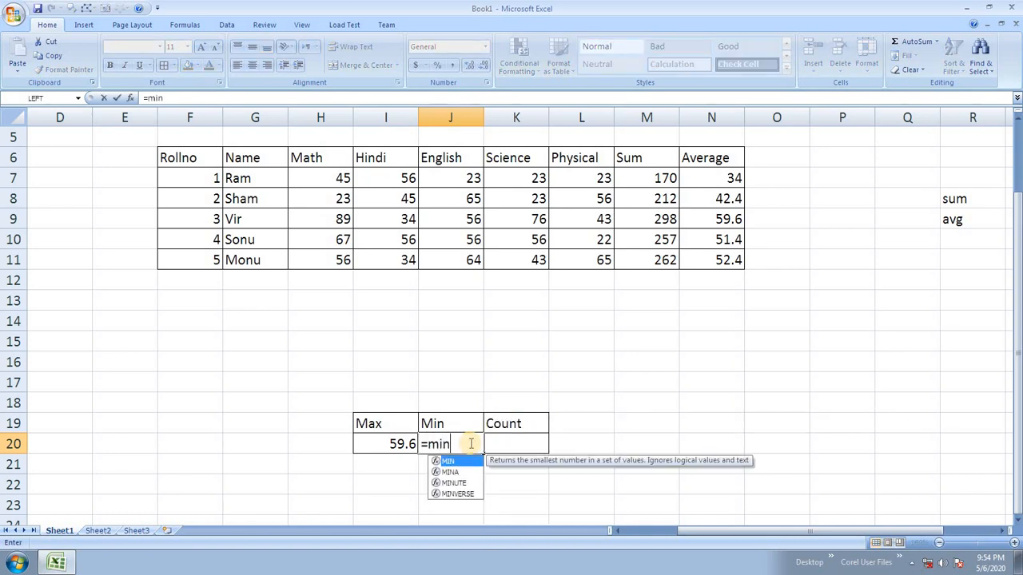
{"action": "key", "text": "Tab"}
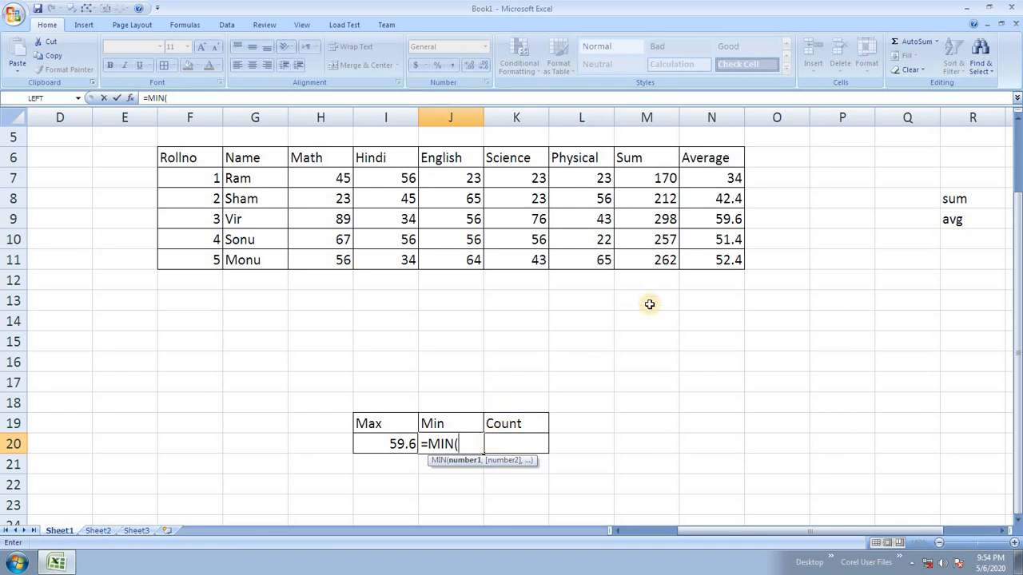
{"action": "left_click_drag", "start_coordinate": [703, 180], "coordinate": [705, 259]}
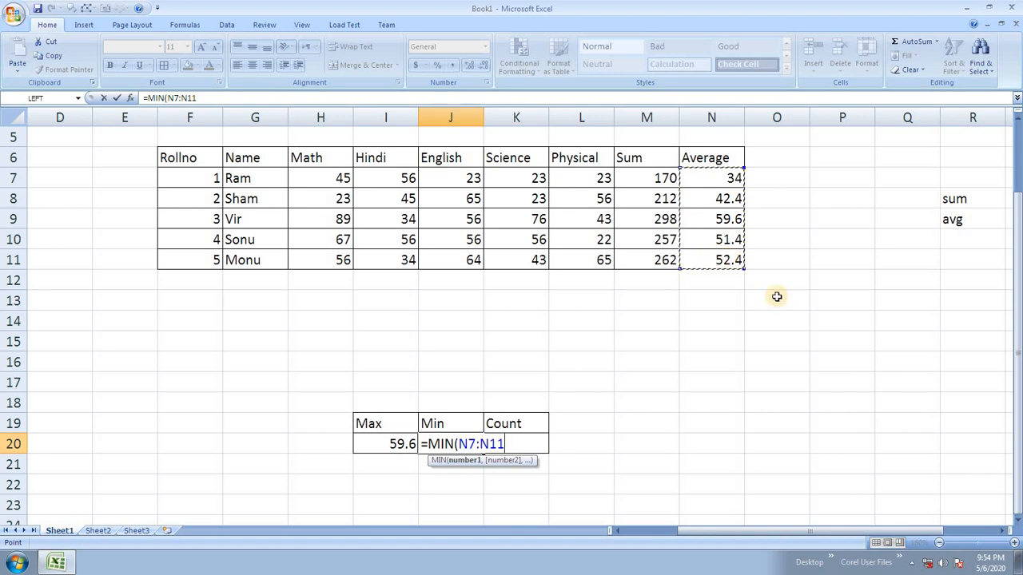
{"action": "key", "text": "Return"}
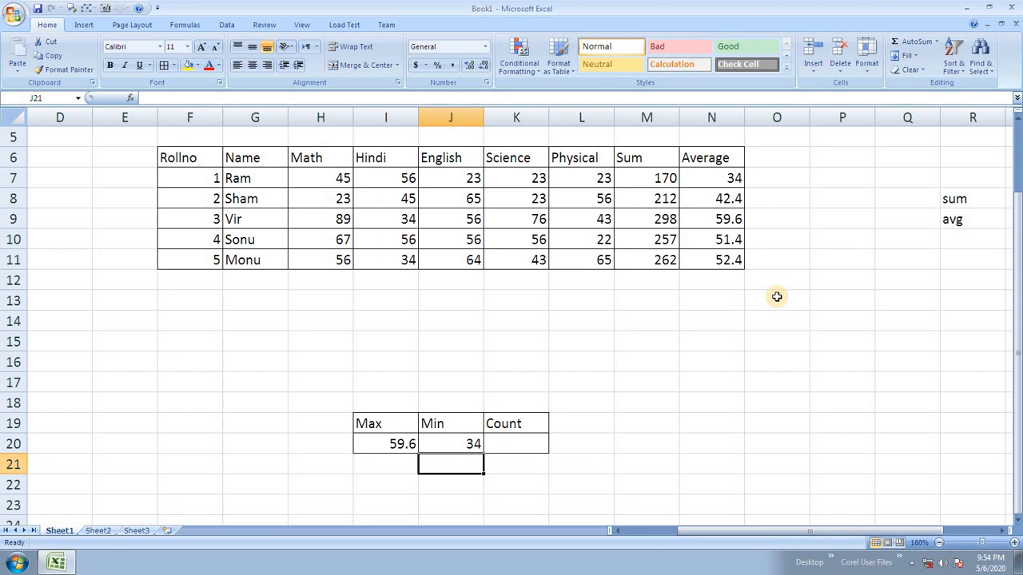
Step: Enter a COUNT formula in cell K20 that counts the roll numbers in F7:F11
{"action": "left_click", "coordinate": [532, 444]}
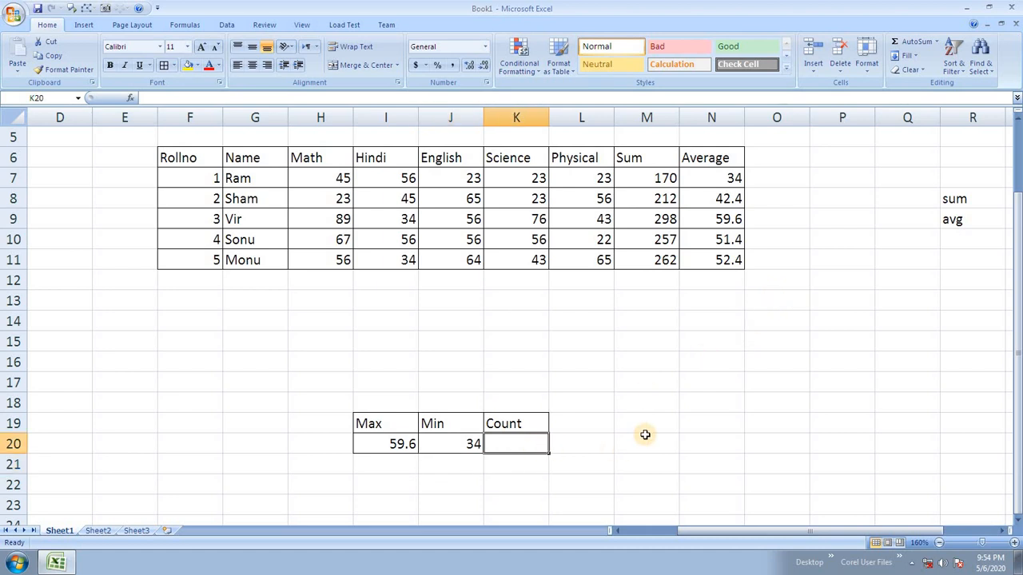
{"action": "type", "text": "coun"}
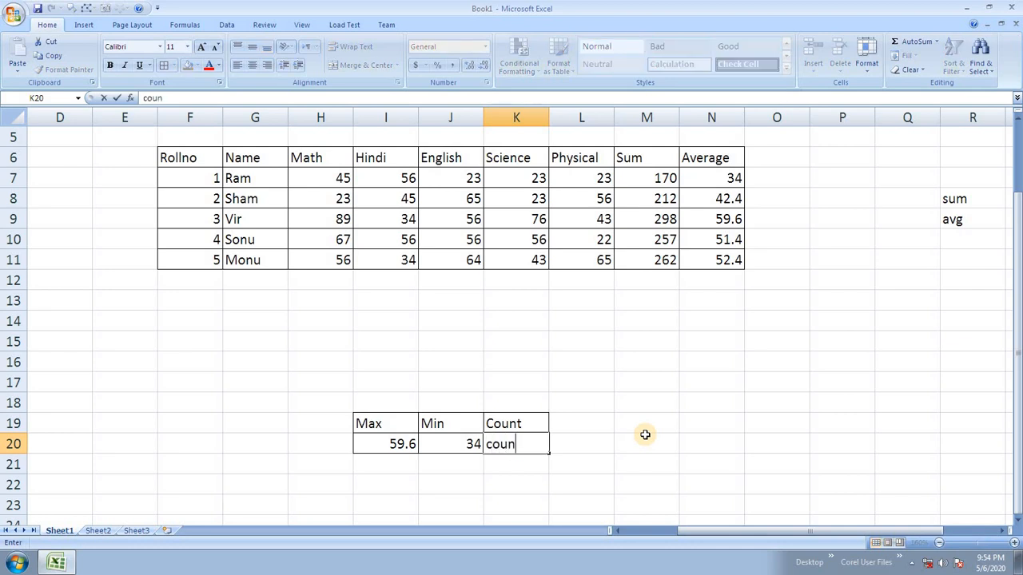
{"action": "type", "text": "t"}
{"action": "key", "text": "BackSpace"}
{"action": "key", "text": "BackSpace"}
{"action": "key", "text": "BackSpace"}
{"action": "key", "text": "BackSpace"}
{"action": "type", "text": "=count"}
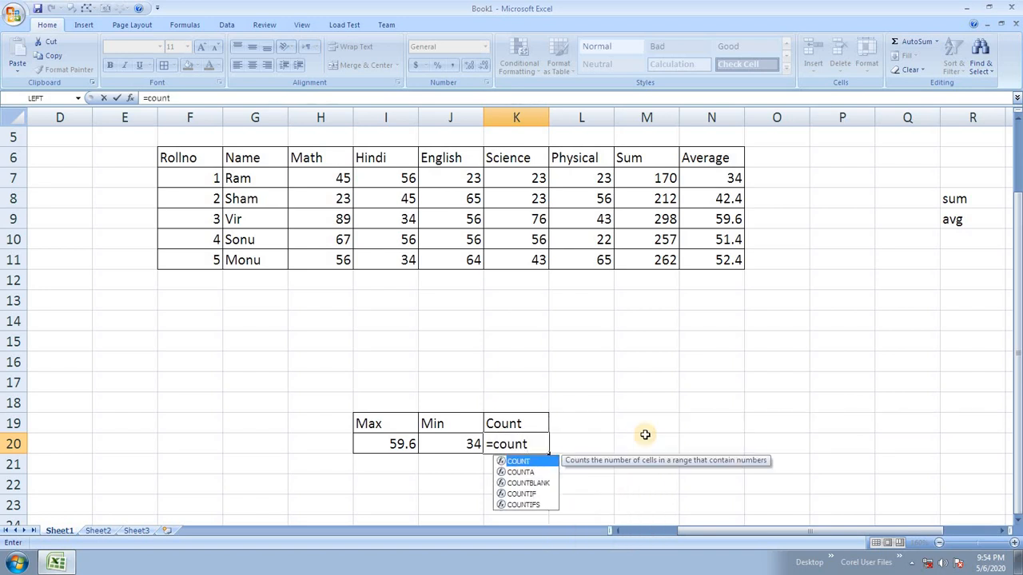
{"action": "key", "text": "Tab"}
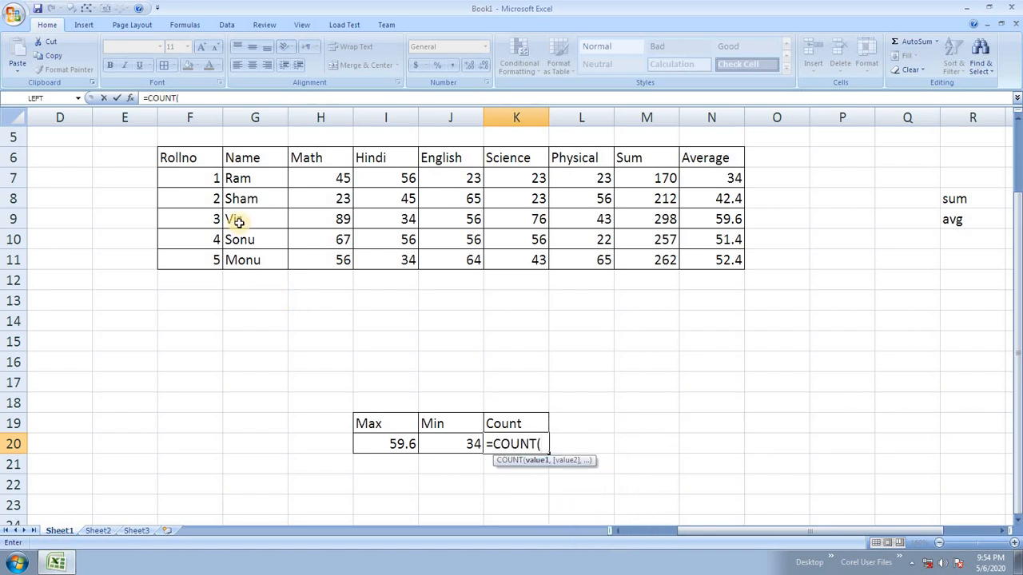
{"action": "left_click", "coordinate": [208, 180]}
{"action": "left_click_drag", "start_coordinate": [207, 180], "coordinate": [192, 257]}
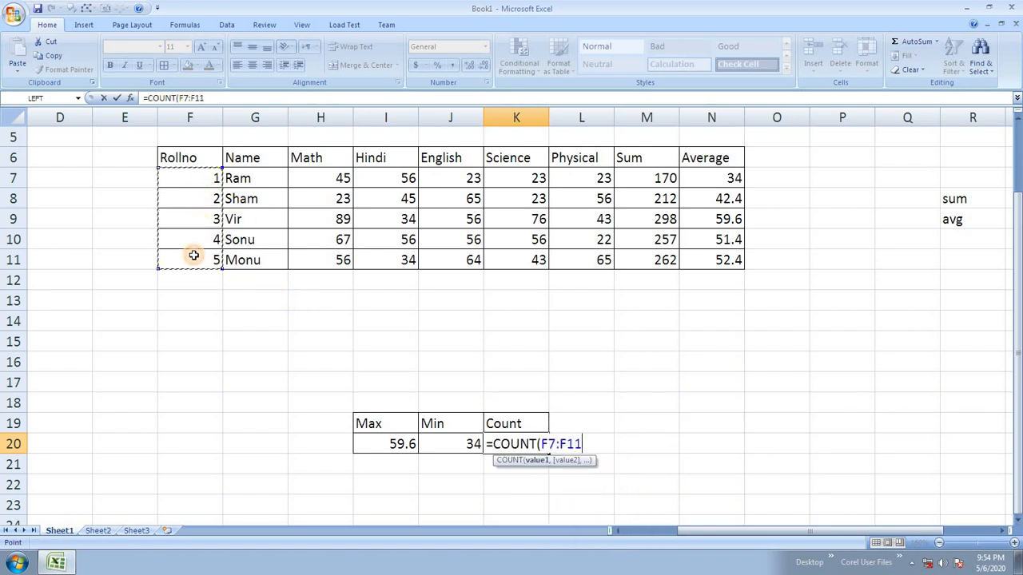
{"action": "key", "text": "Return"}
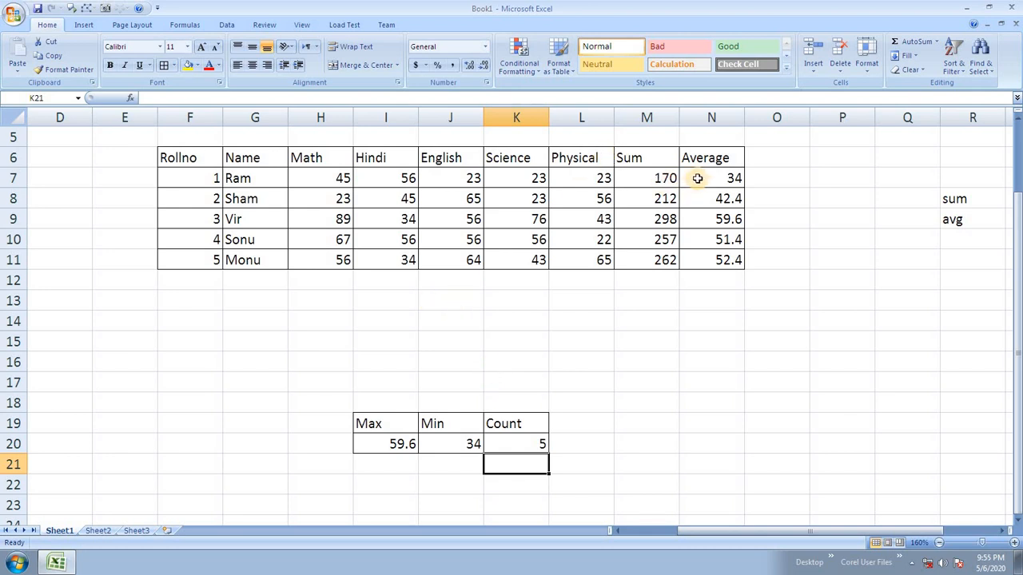
{"action": "left_click_drag", "start_coordinate": [696, 177], "coordinate": [697, 263]}
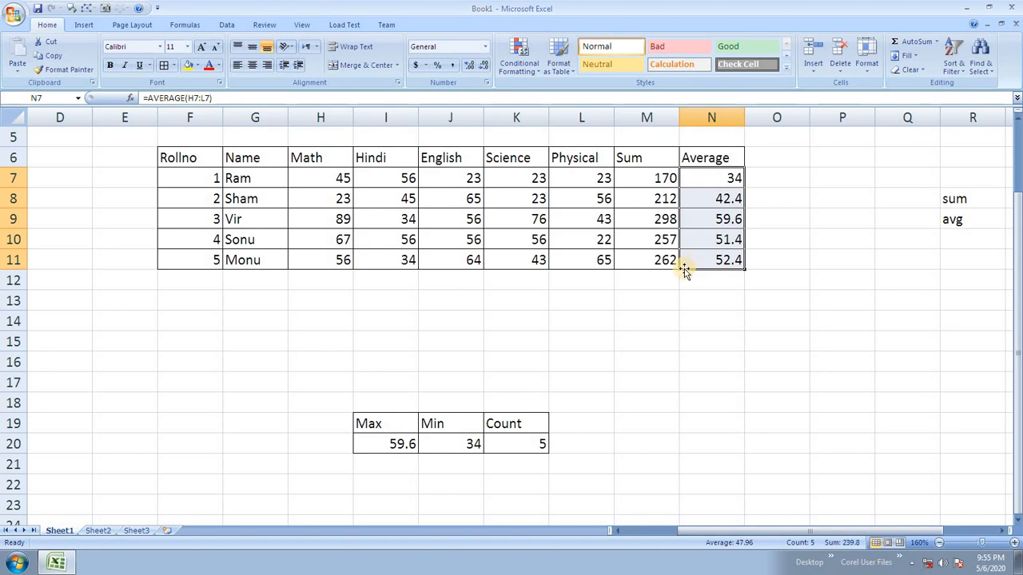
{"action": "left_click", "coordinate": [661, 293]}
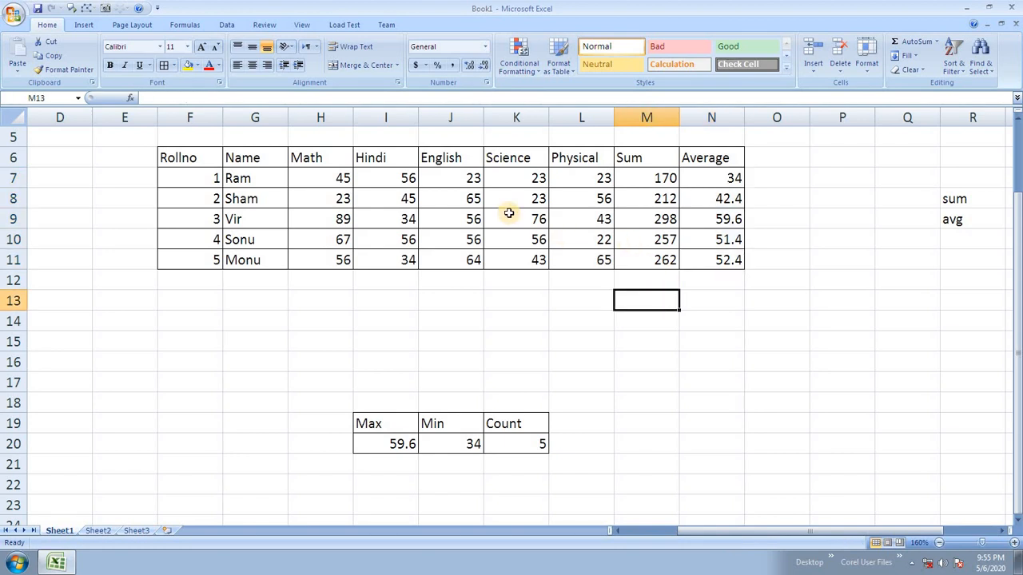
{"action": "left_click_drag", "start_coordinate": [326, 178], "coordinate": [584, 179]}
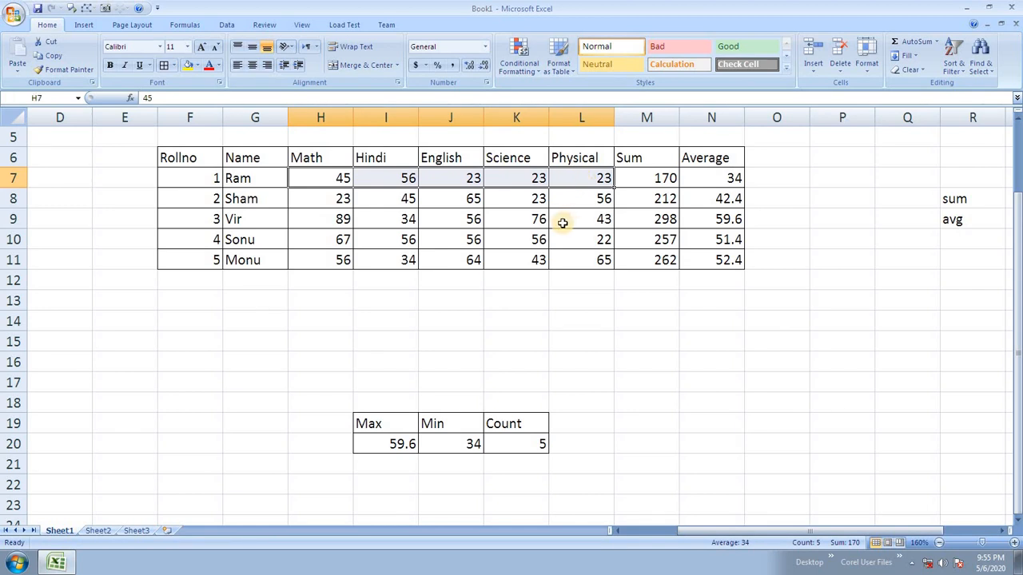
{"action": "left_click", "coordinate": [717, 382]}
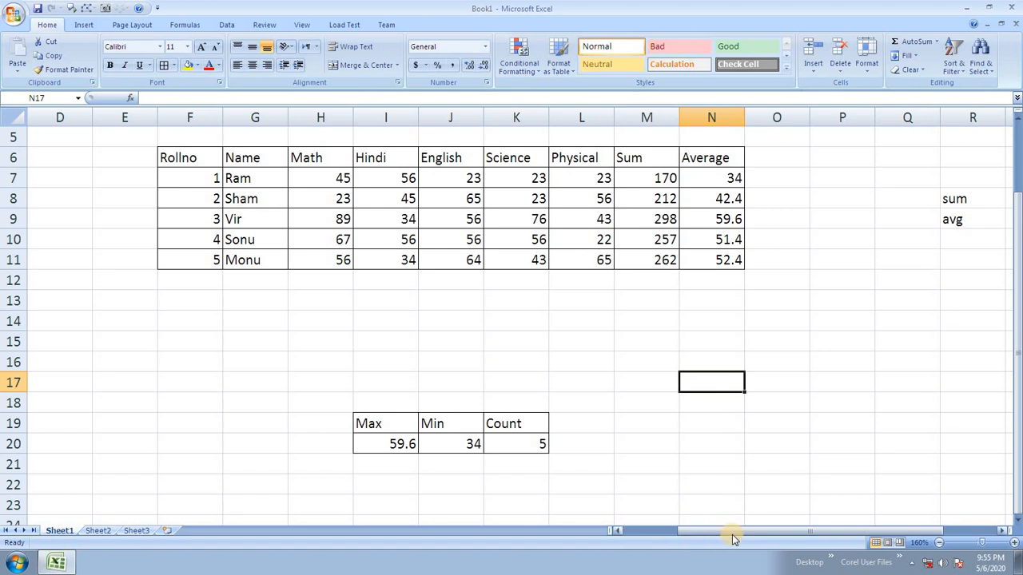
{"action": "mouse_move", "coordinate": [729, 533]}
{"action": "left_mouse_down"}
{"action": "mouse_move", "coordinate": [711, 534]}
{"action": "mouse_move", "coordinate": [747, 532]}
{"action": "left_mouse_up"}
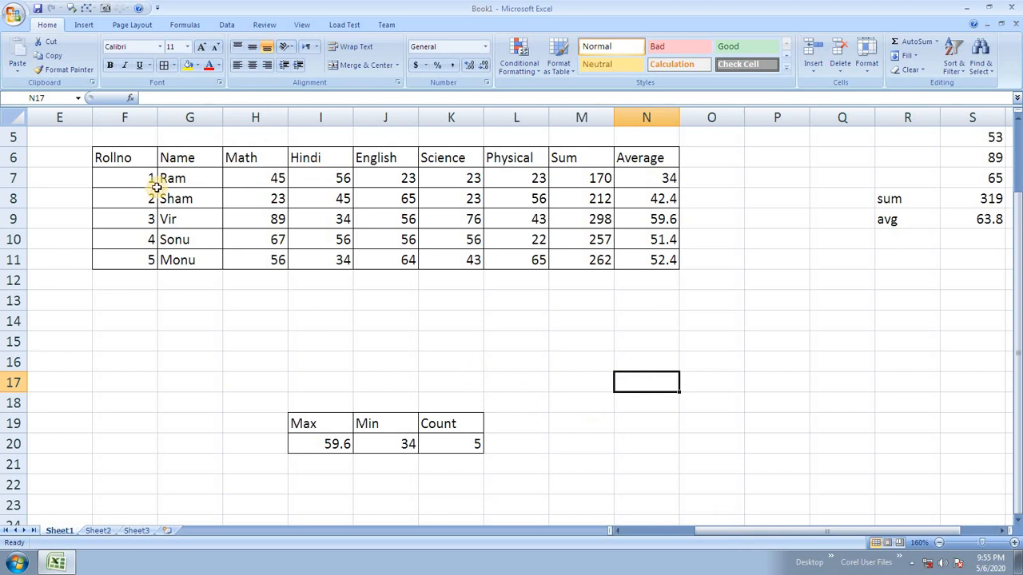
{"action": "left_click_drag", "start_coordinate": [270, 179], "coordinate": [539, 181]}
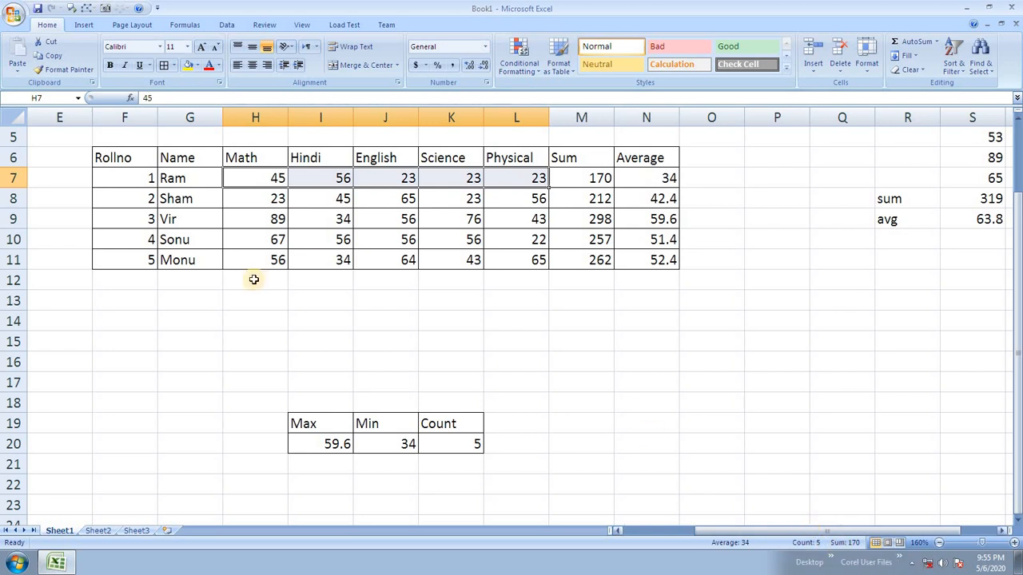
{"action": "left_click_drag", "start_coordinate": [254, 199], "coordinate": [501, 199]}
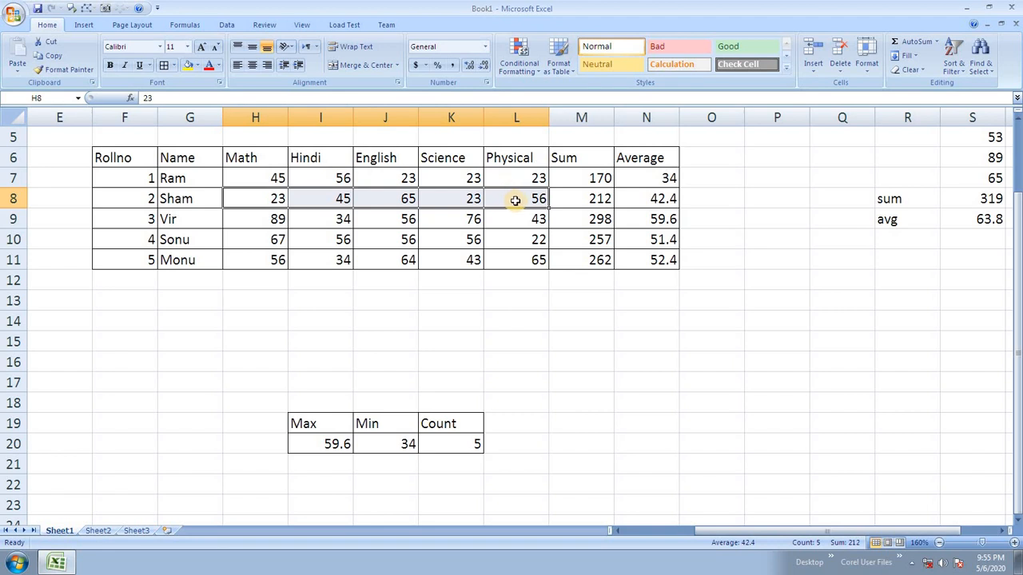
{"action": "left_click", "coordinate": [694, 337]}
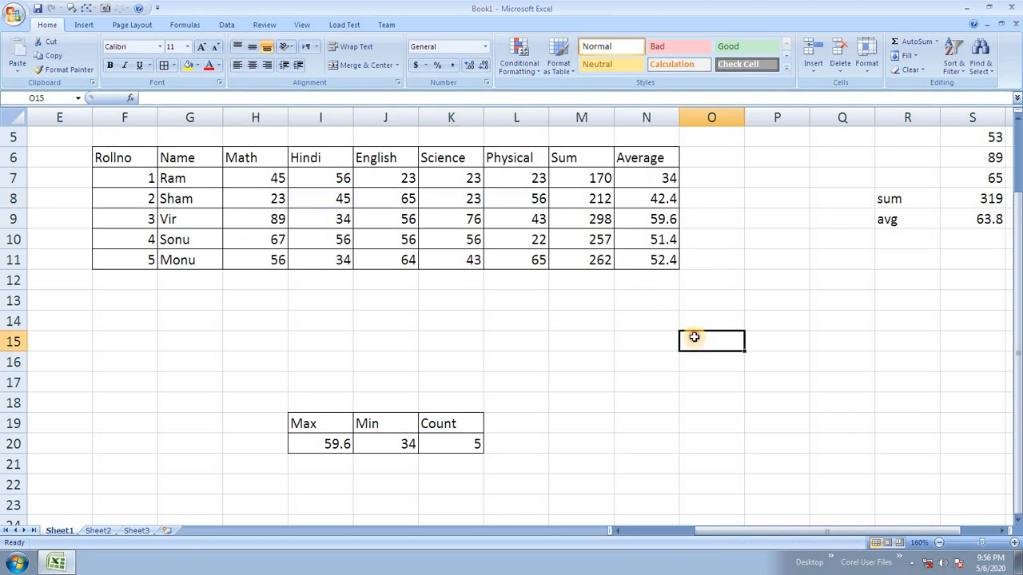
{"action": "left_click", "coordinate": [941, 45]}
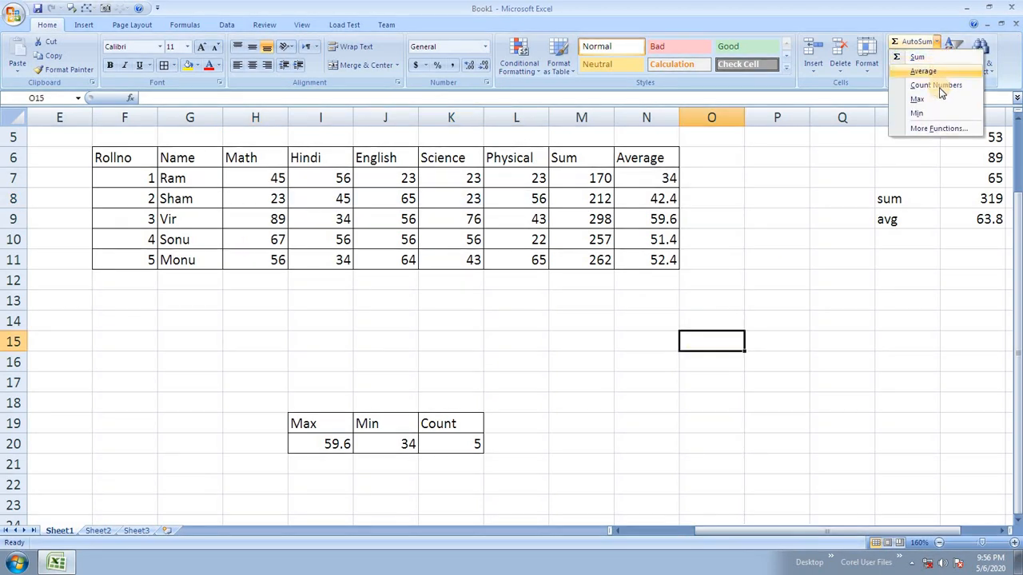
{"action": "left_click", "coordinate": [735, 234]}
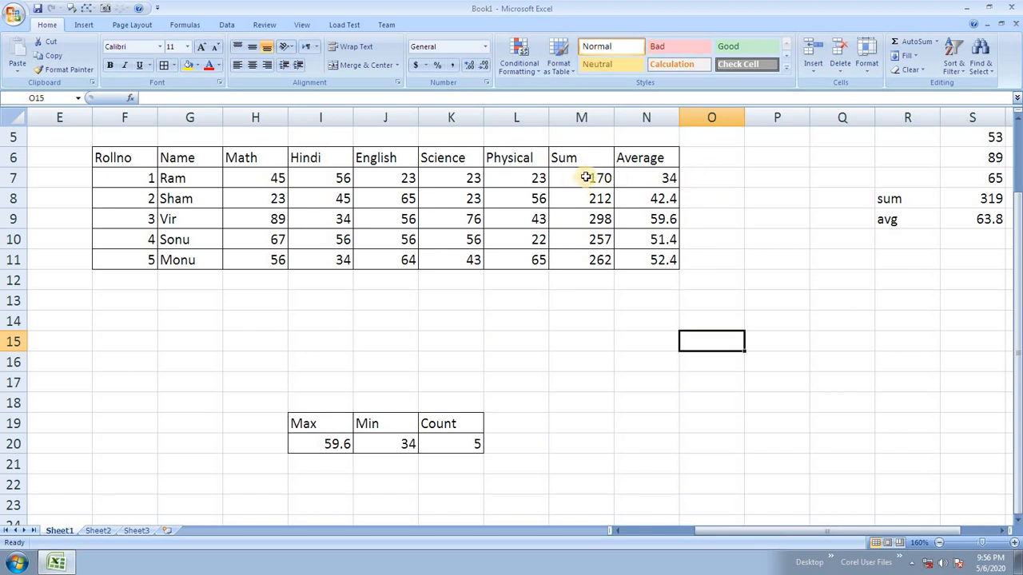
Step: Clear the Sum and Average results in M7:N11 and enter the formula =H7+I7+J7+K7+L7 in cell M7
{"action": "left_click_drag", "start_coordinate": [587, 175], "coordinate": [637, 257]}
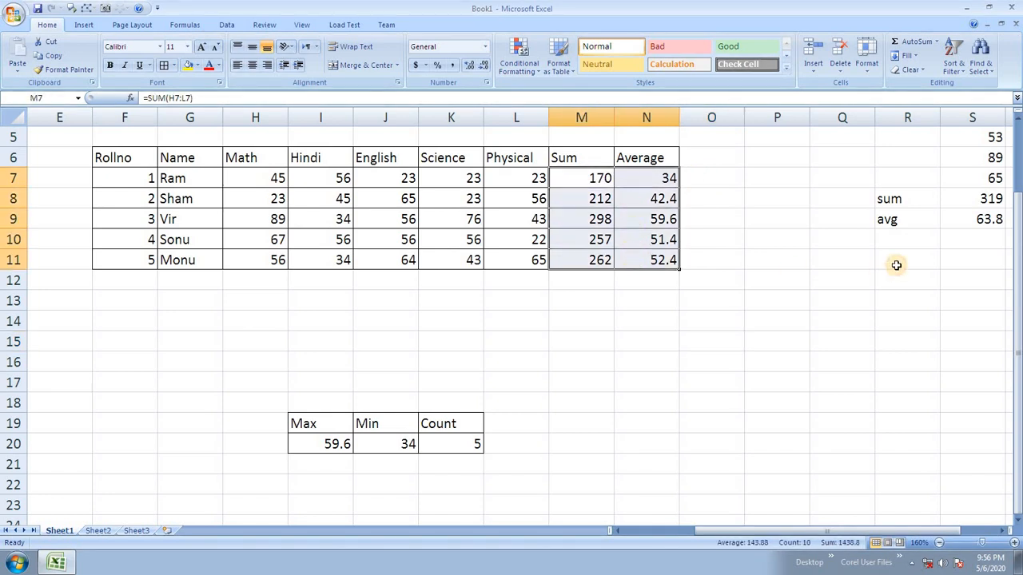
{"action": "key", "text": "Delete"}
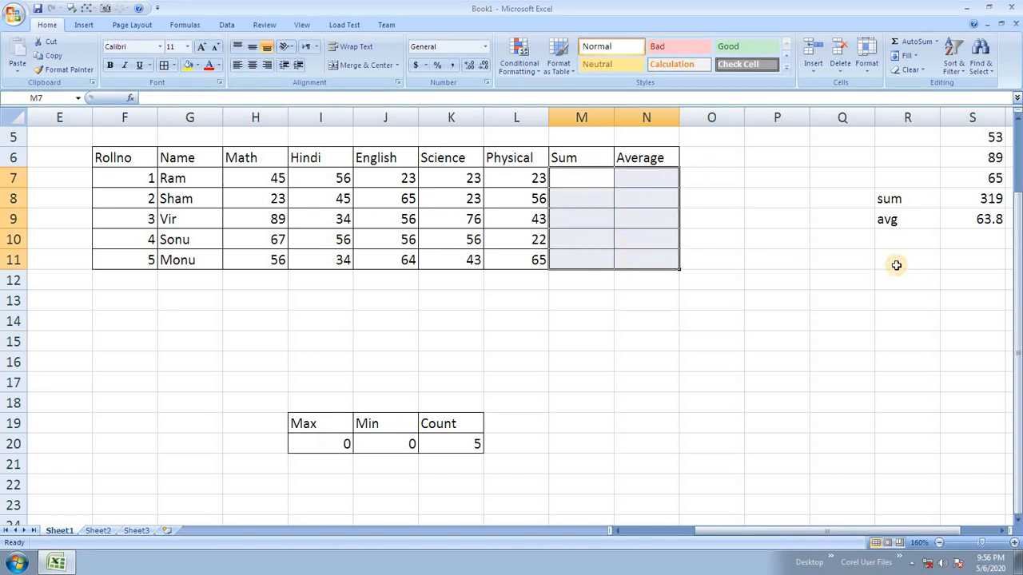
{"action": "left_click", "coordinate": [592, 183]}
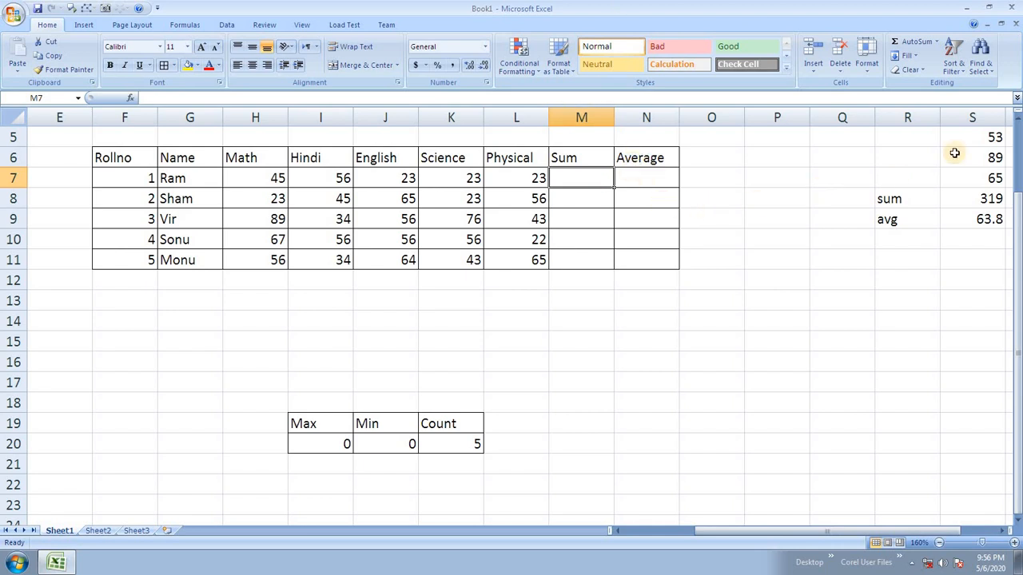
{"action": "type", "text": "="}
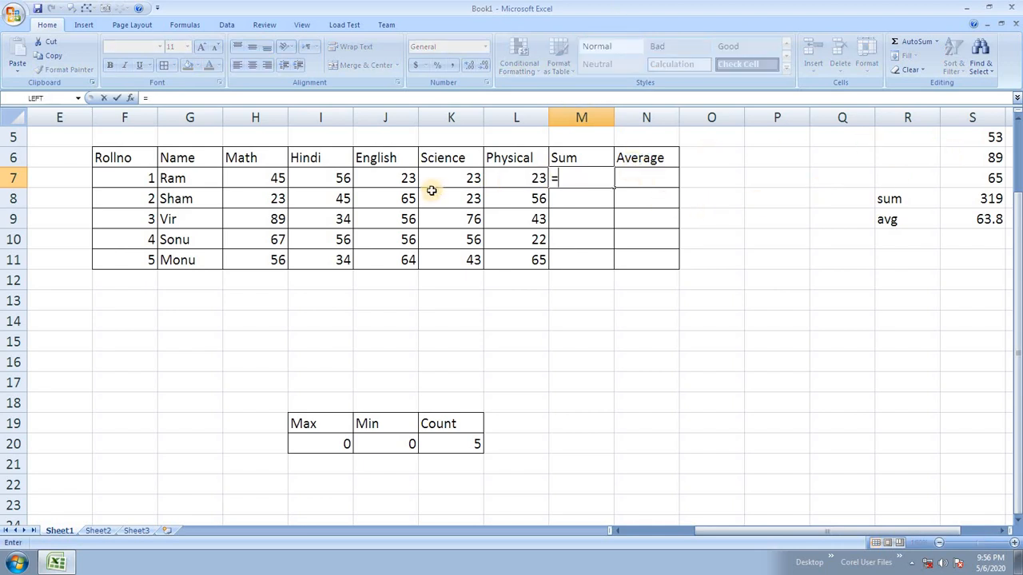
{"action": "left_click", "coordinate": [278, 178]}
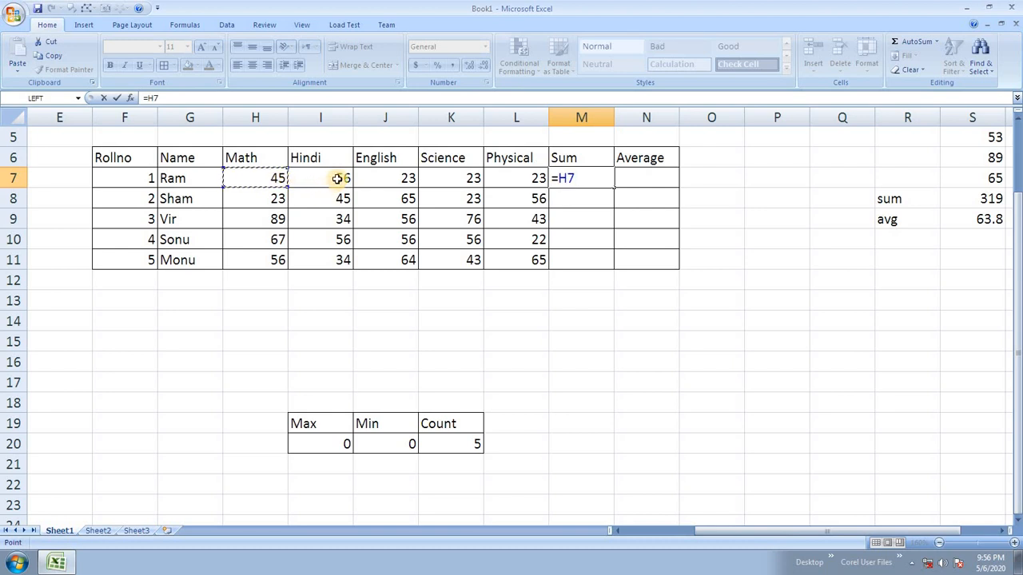
{"action": "type", "text": "+"}
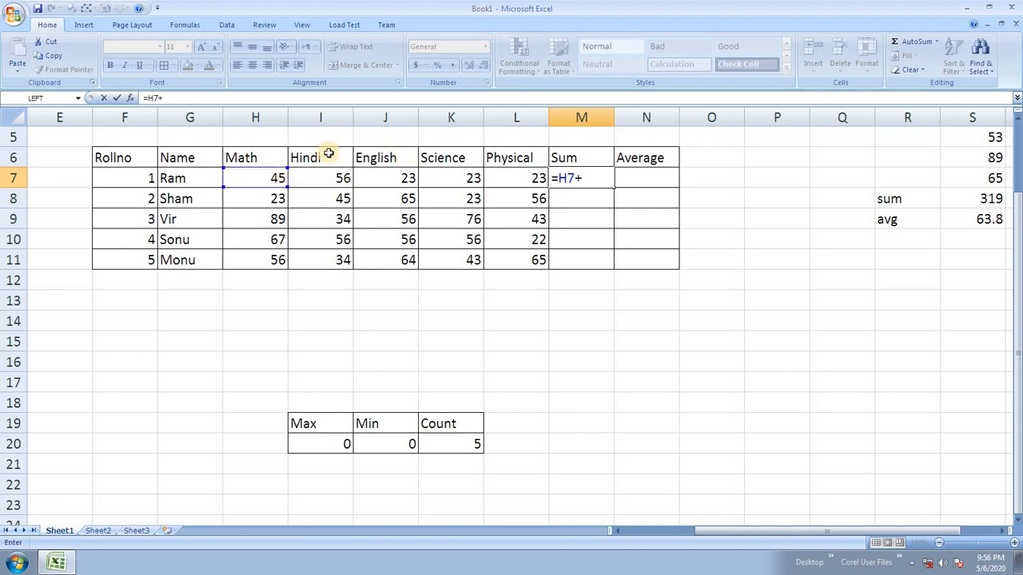
{"action": "left_click", "coordinate": [334, 177]}
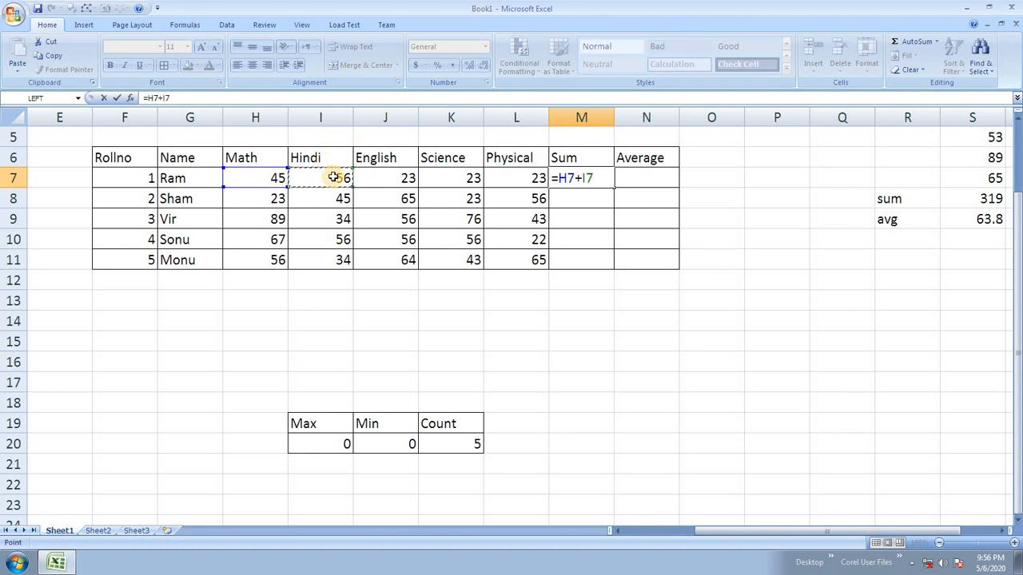
{"action": "type", "text": "+"}
{"action": "left_click", "coordinate": [395, 177]}
{"action": "type", "text": "+"}
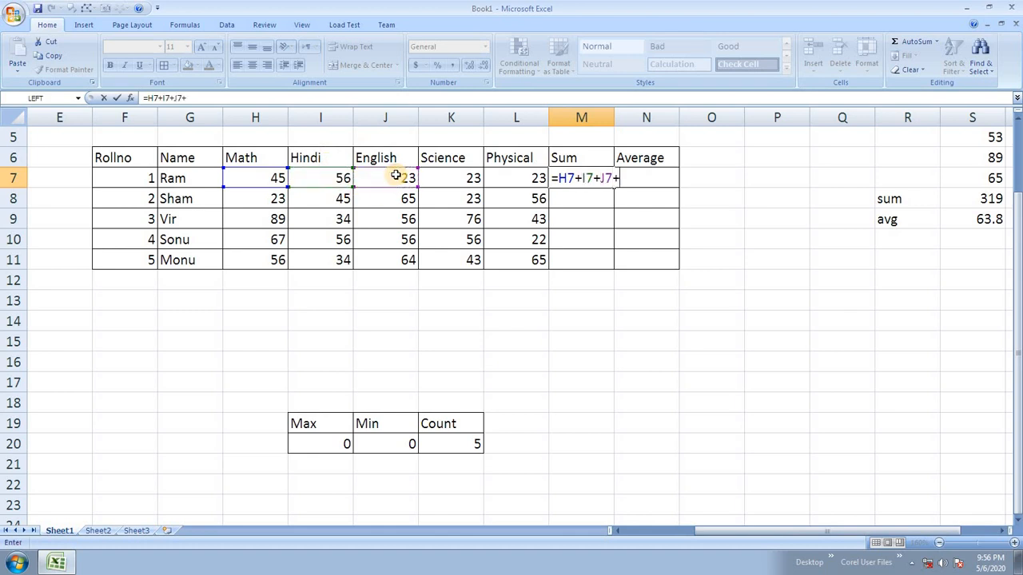
{"action": "left_click", "coordinate": [470, 180]}
{"action": "type", "text": "+"}
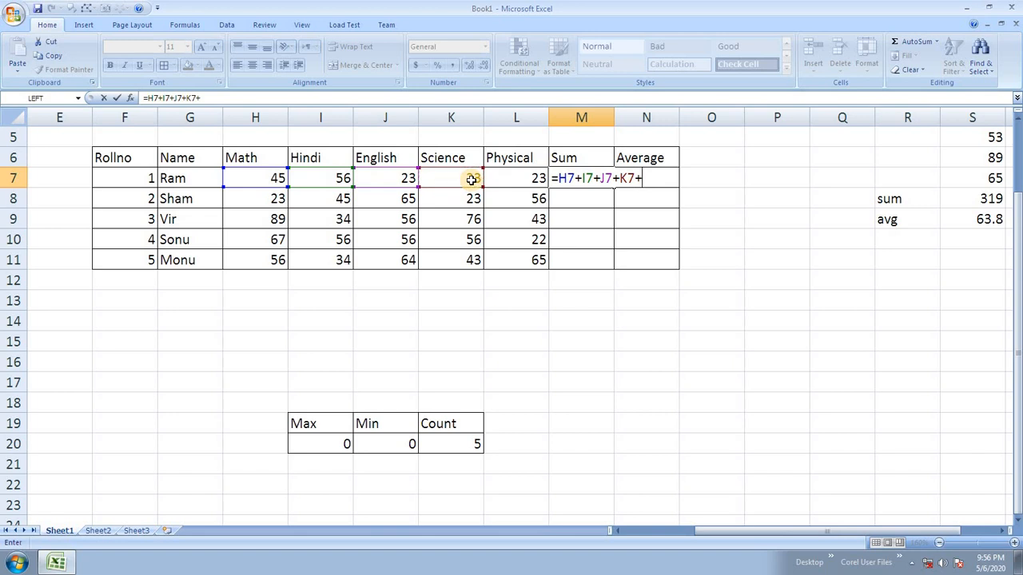
{"action": "left_click", "coordinate": [520, 169]}
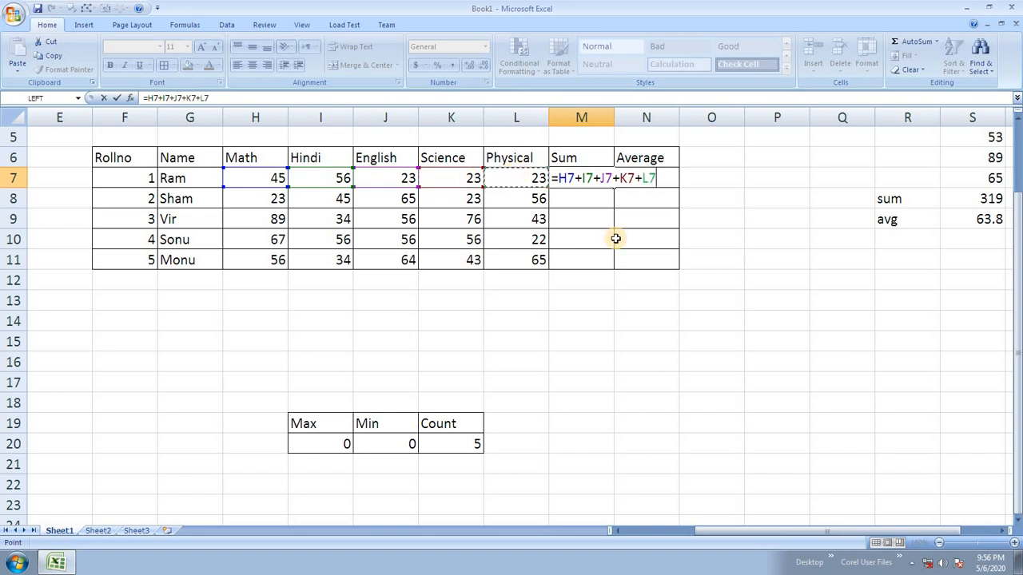
{"action": "key", "text": "Return"}
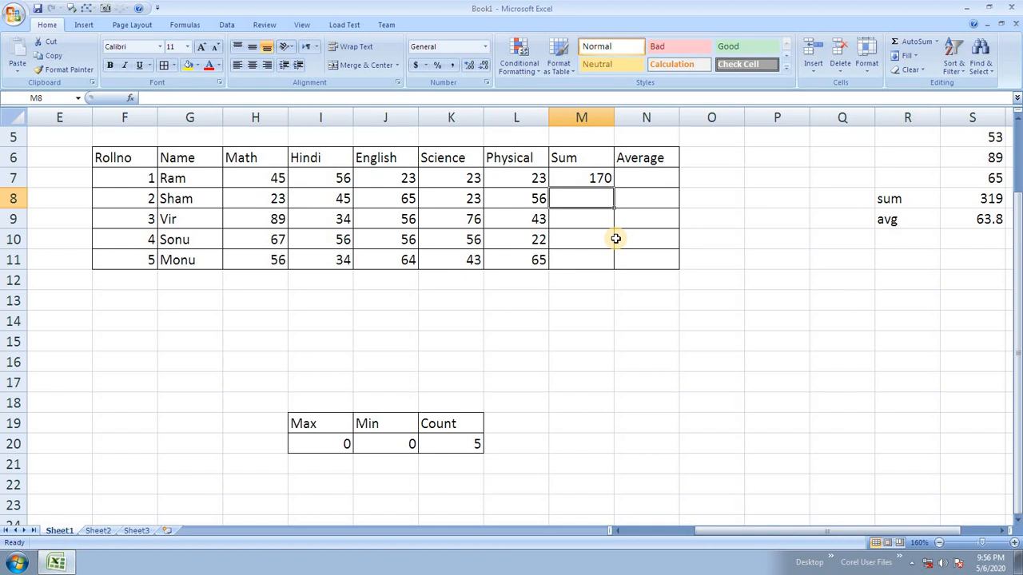
Step: Enter the formula =M7/5 in cell N7 for the first student's average
{"action": "left_click", "coordinate": [655, 181]}
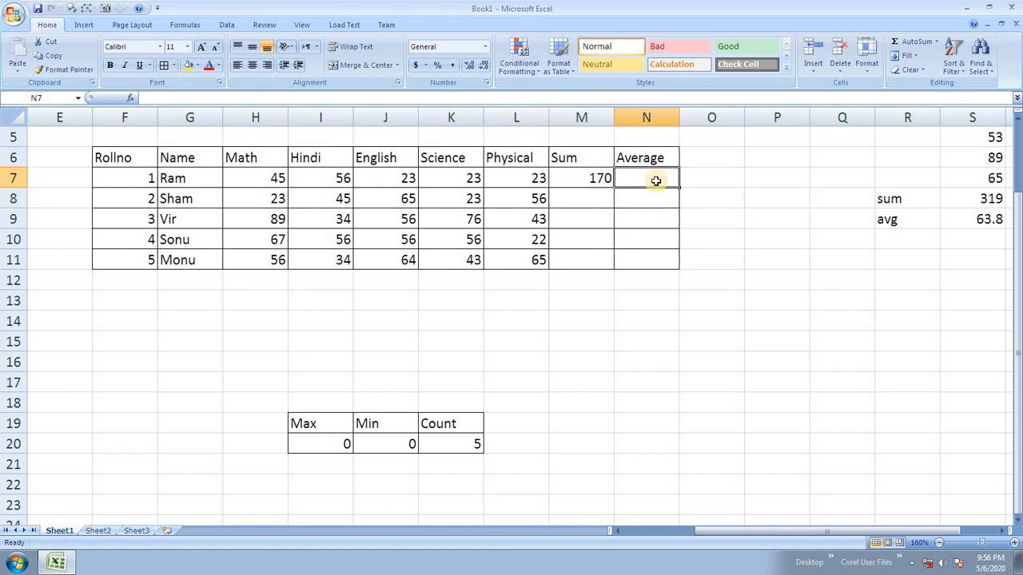
{"action": "type", "text": "="}
{"action": "left_click", "coordinate": [592, 171]}
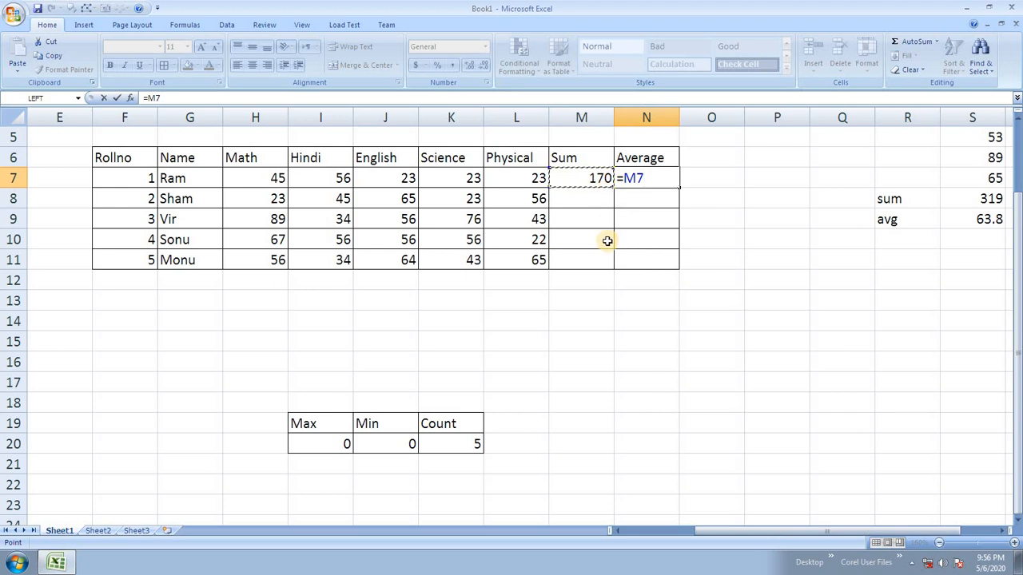
{"action": "type", "text": "/5"}
{"action": "key", "text": "Return"}
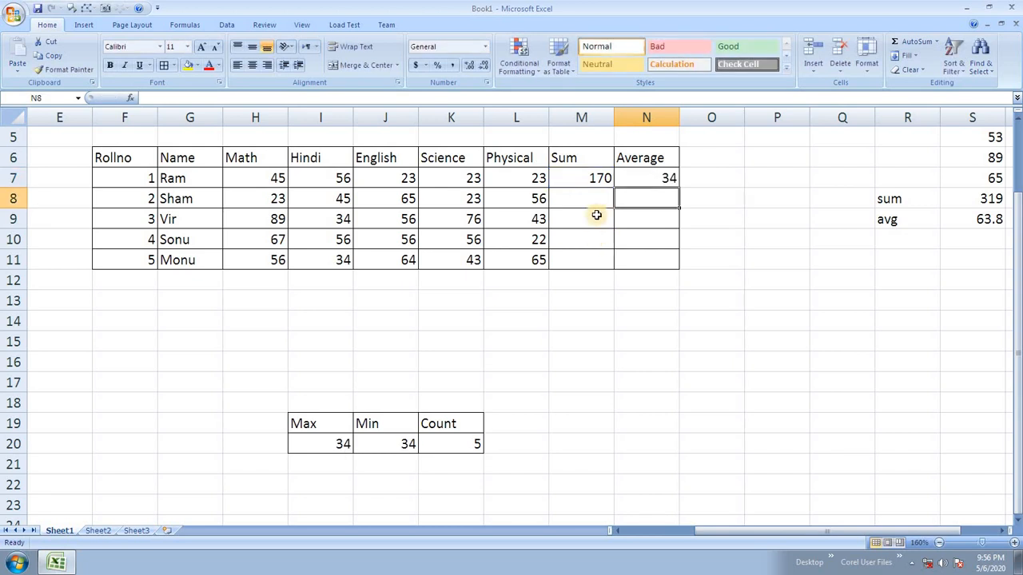
Step: Extend the Sum and Average formulas of row 7 down to row 11
{"action": "left_click_drag", "start_coordinate": [598, 176], "coordinate": [687, 263]}
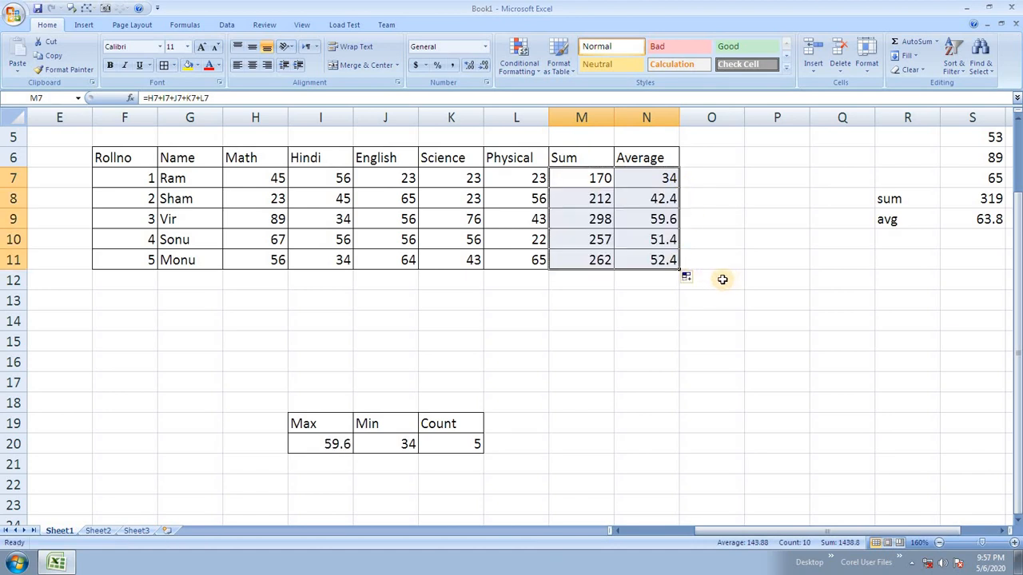
{"action": "left_click", "coordinate": [606, 281]}
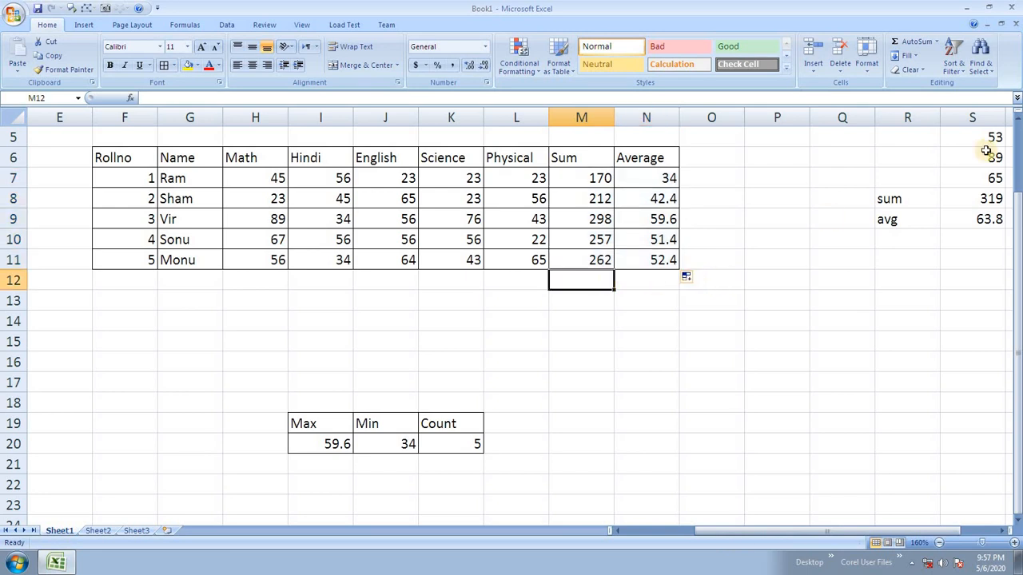
{"action": "left_click", "coordinate": [912, 56]}
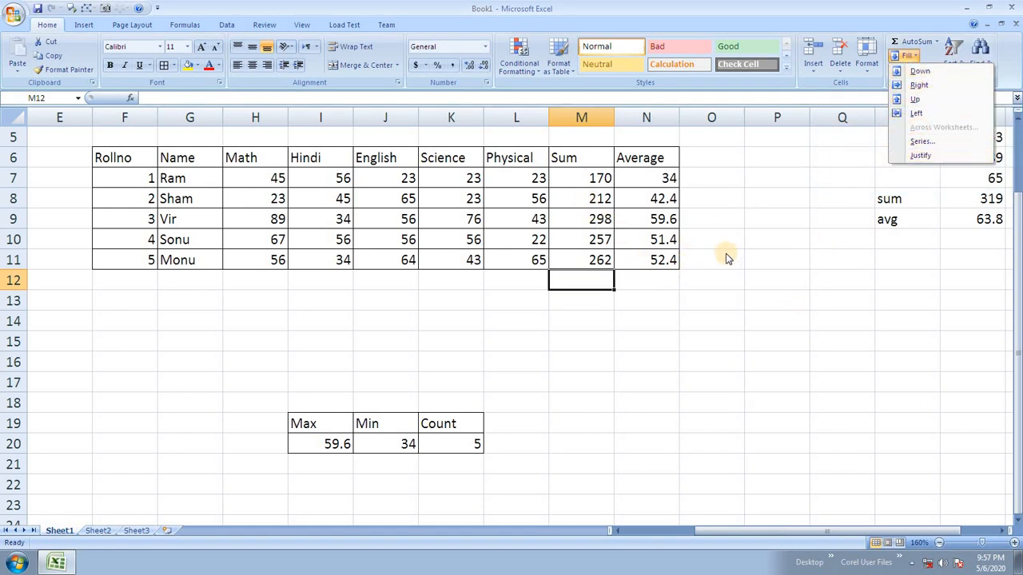
{"action": "left_click", "coordinate": [694, 284]}
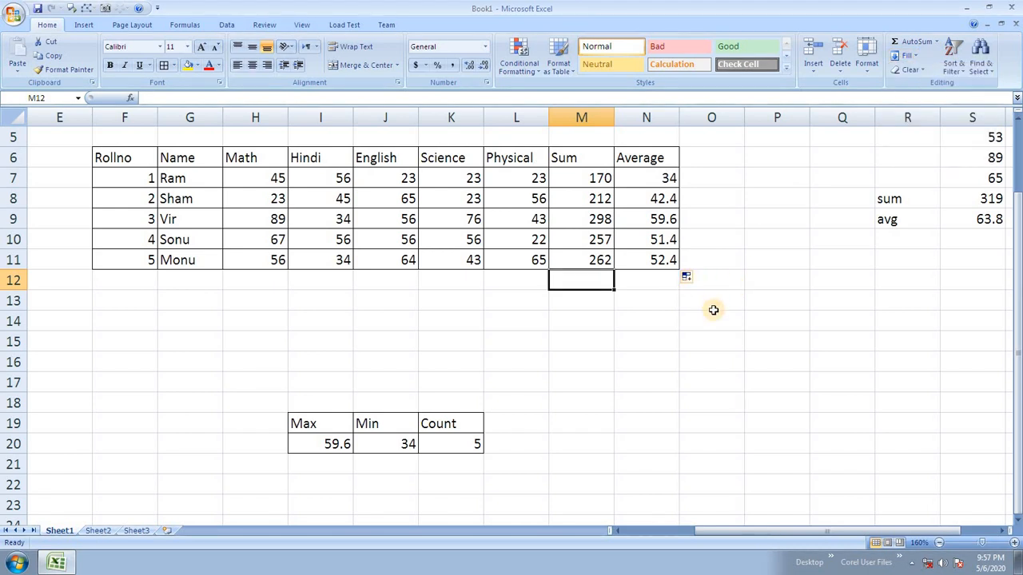
Step: Clear the copied Sum and Average formulas in M8:N11
{"action": "left_click", "coordinate": [714, 307]}
{"action": "left_click_drag", "start_coordinate": [592, 202], "coordinate": [676, 263]}
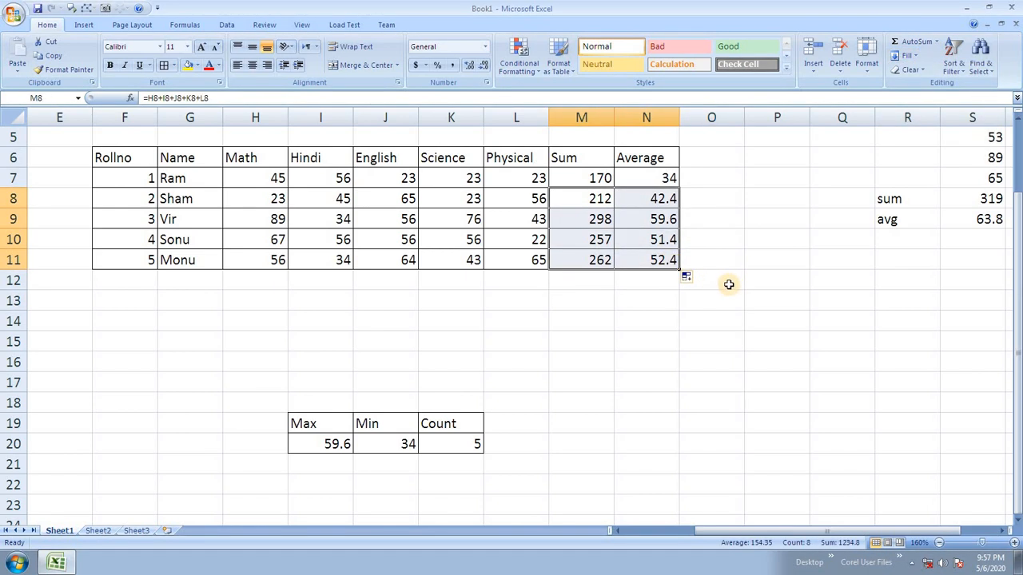
{"action": "key", "text": "Delete"}
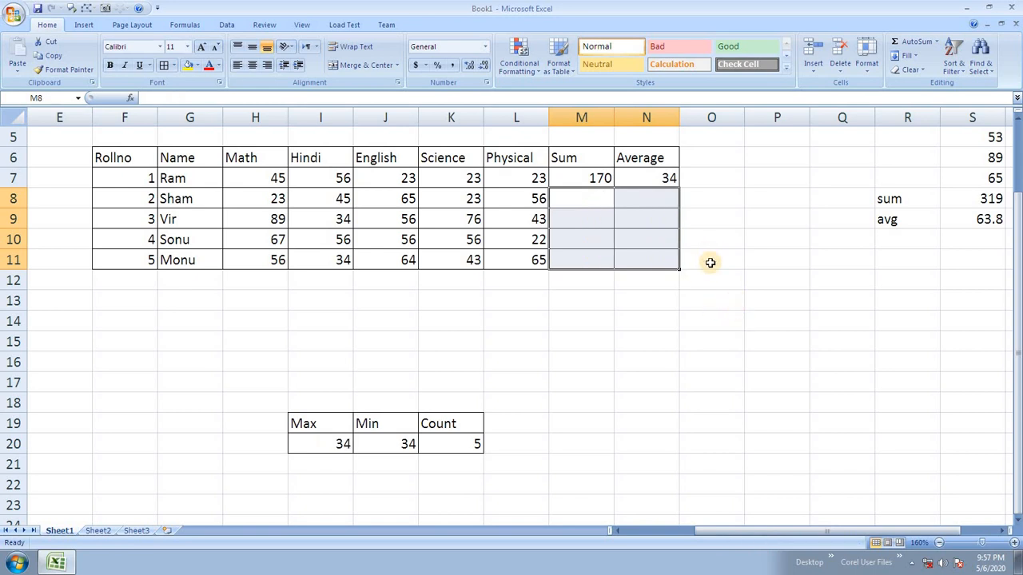
Step: Use the Fill Down command on M7:N11 to copy the first student's Sum and Average formulas to the other students
{"action": "left_click", "coordinate": [709, 260]}
{"action": "left_click_drag", "start_coordinate": [598, 177], "coordinate": [640, 261]}
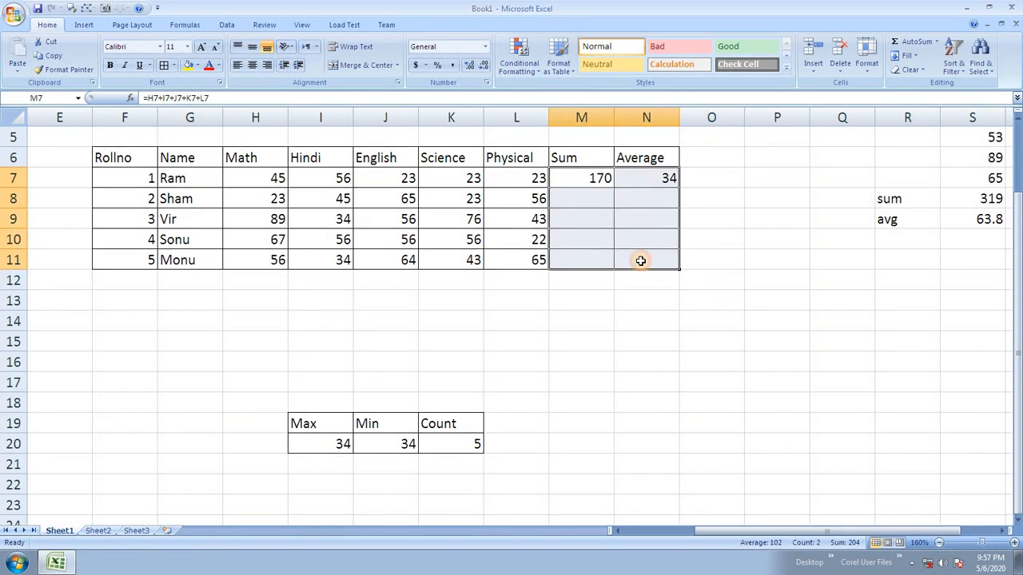
{"action": "left_click", "coordinate": [916, 62]}
{"action": "left_click", "coordinate": [919, 69]}
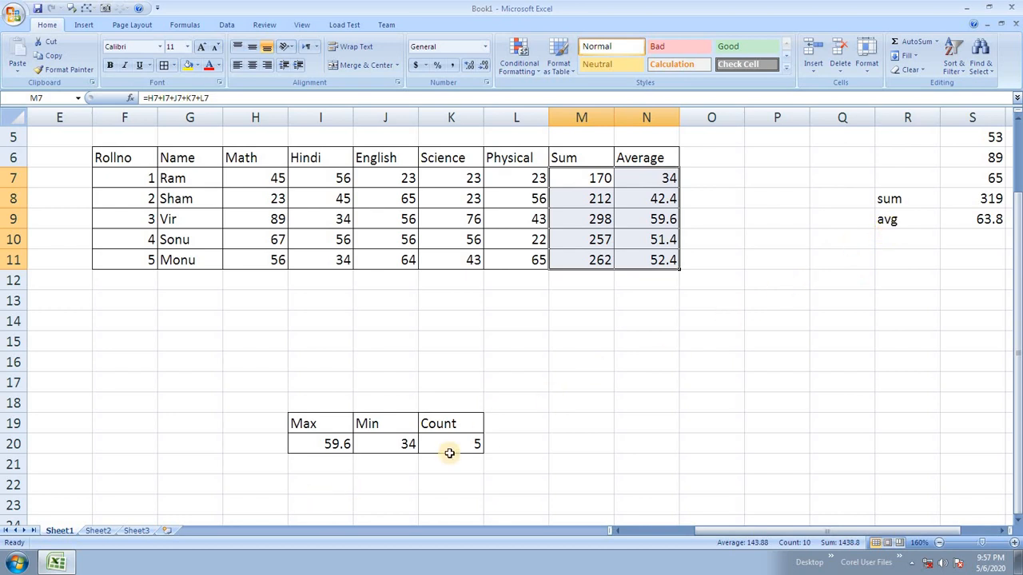
Step: Switch to Sheet2 and enter the text Hartron in cell F2
{"action": "left_click", "coordinate": [99, 530]}
{"action": "scroll", "coordinate": [537, 220], "scroll_direction": "up", "scroll_amount": 7}
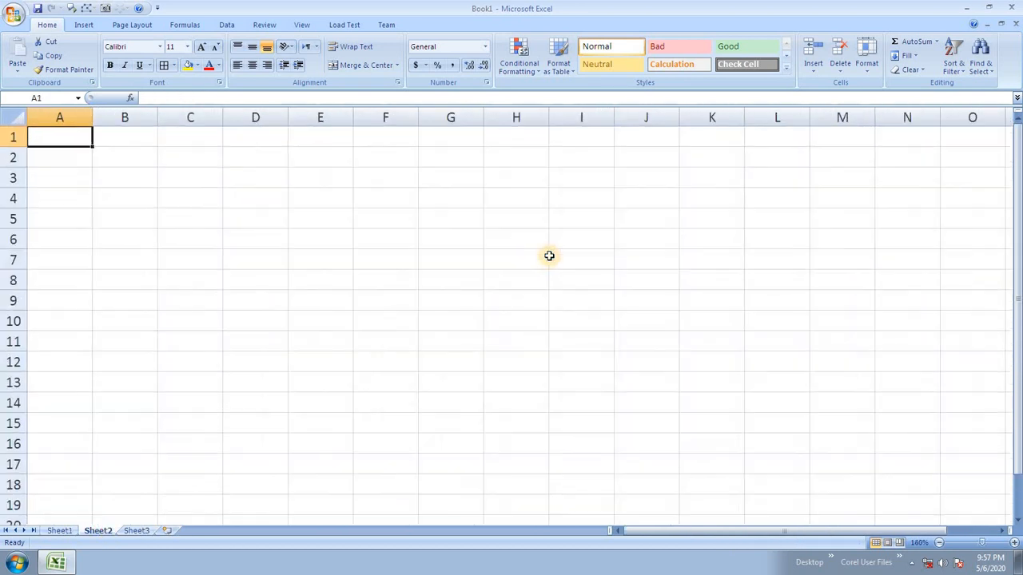
{"action": "left_click", "coordinate": [504, 174]}
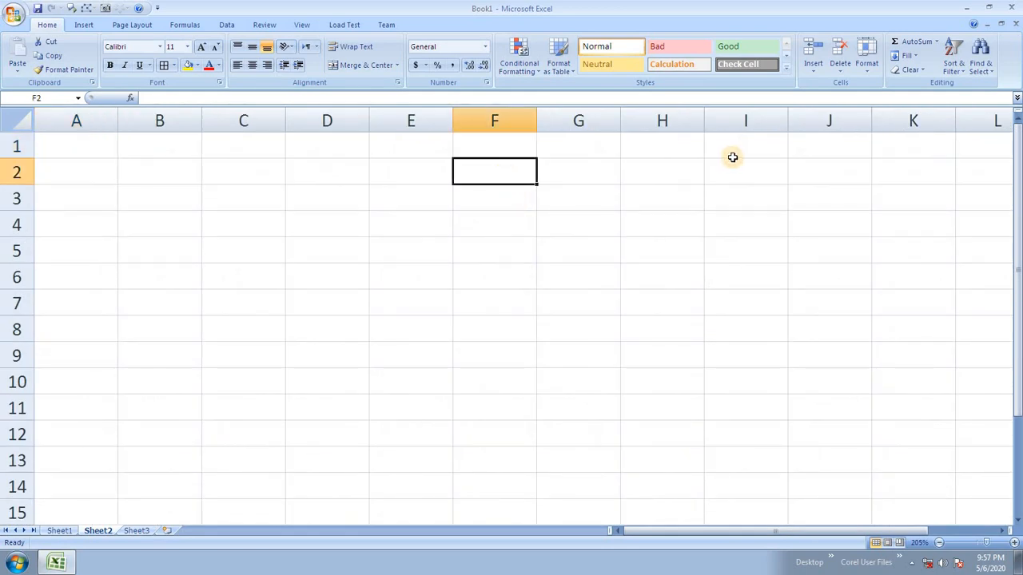
{"action": "type", "text": "Hartron"}
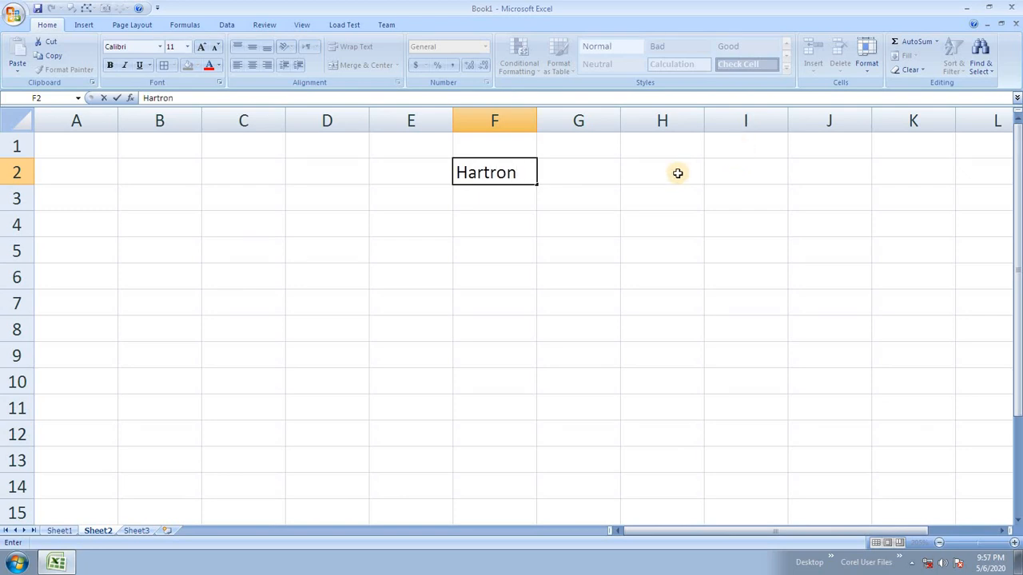
{"action": "left_click", "coordinate": [545, 228]}
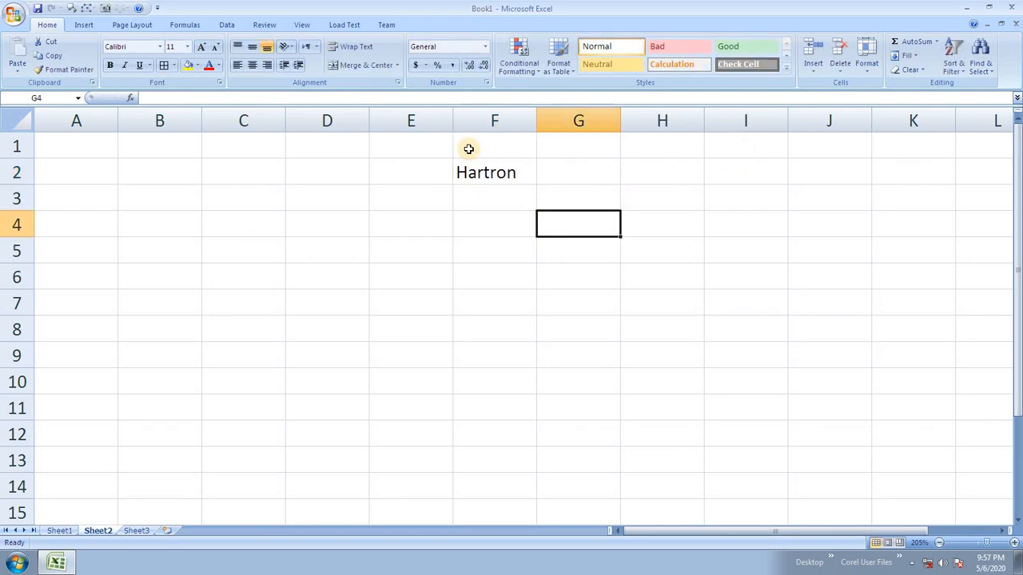
Step: Fill the text Hartron from F2 down through F10, and undo the fill
{"action": "left_click_drag", "start_coordinate": [496, 172], "coordinate": [491, 377]}
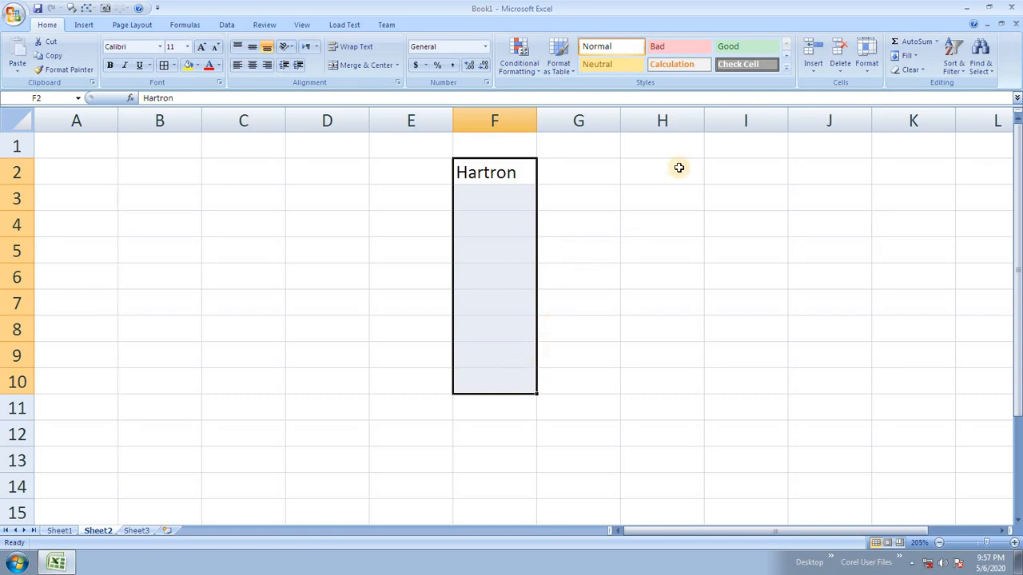
{"action": "left_click", "coordinate": [919, 60]}
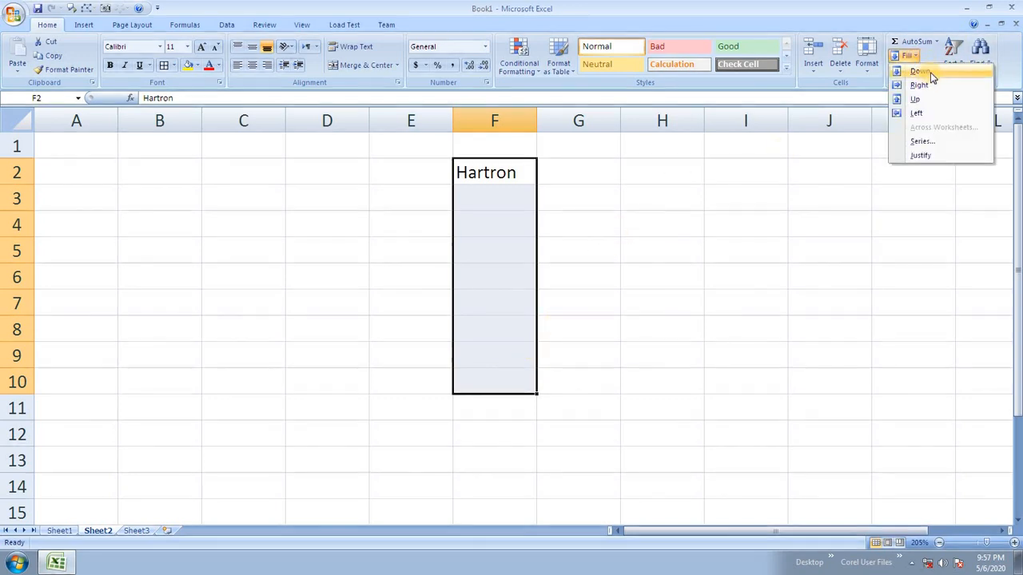
{"action": "left_click", "coordinate": [930, 72]}
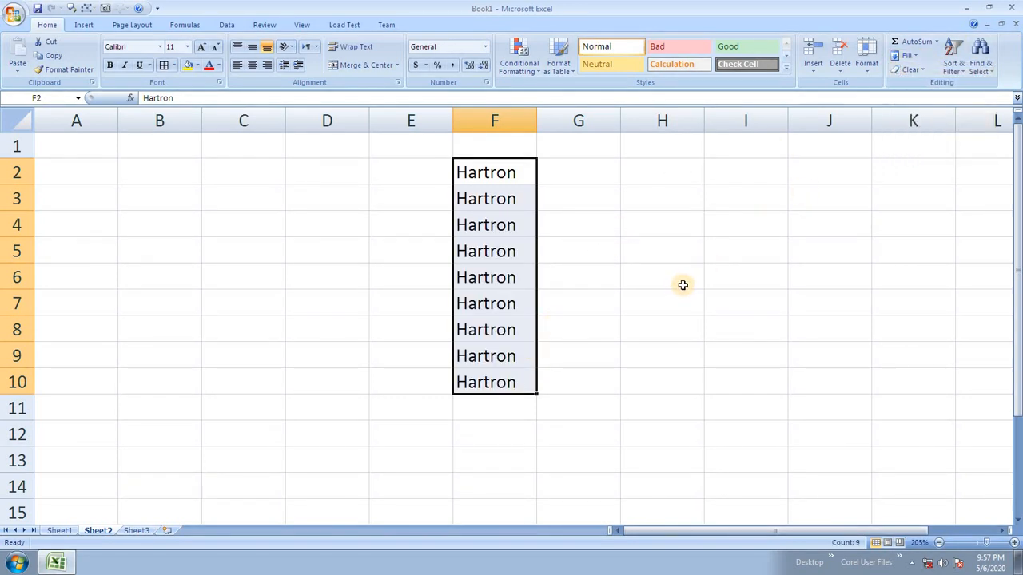
{"action": "key", "text": "ctrl+z"}
Step: Fill the text Hartron from F2 down through F9
{"action": "left_click_drag", "start_coordinate": [528, 177], "coordinate": [507, 344]}
{"action": "key", "text": "ctrl+d"}
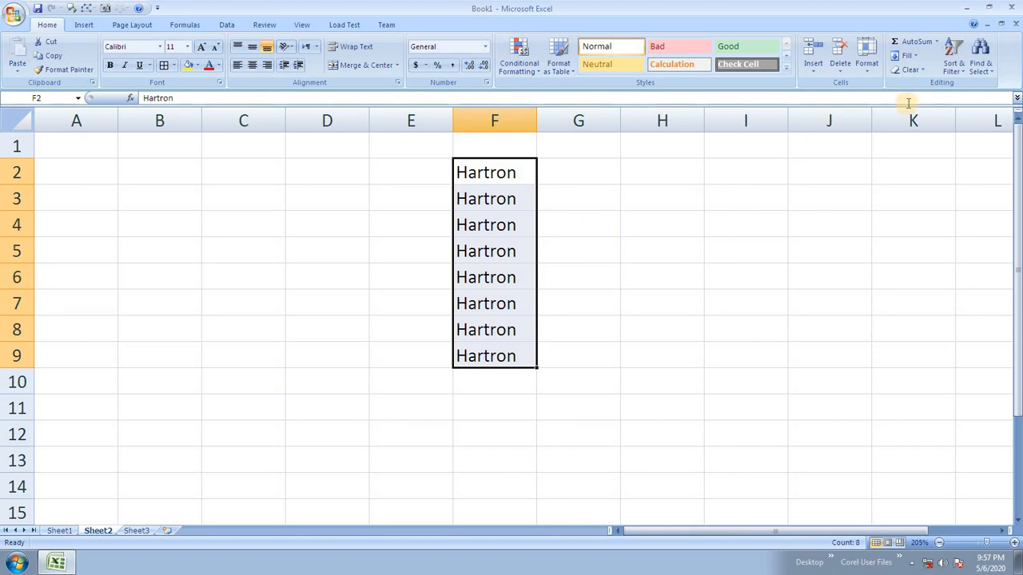
{"action": "left_click", "coordinate": [643, 217]}
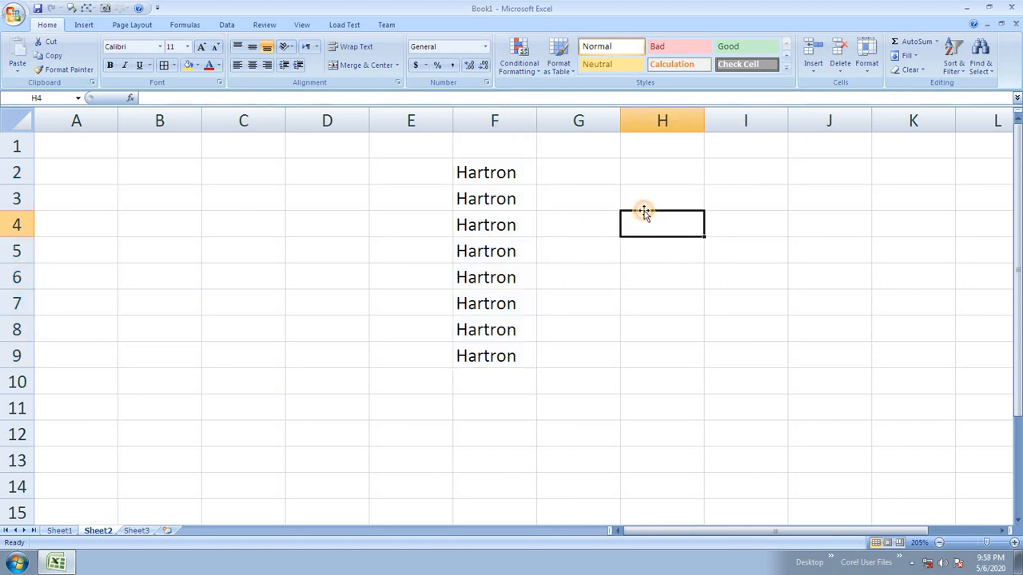
Step: Fill the text Hartron from F2 rightward across row 2 through K2
{"action": "left_click", "coordinate": [916, 56]}
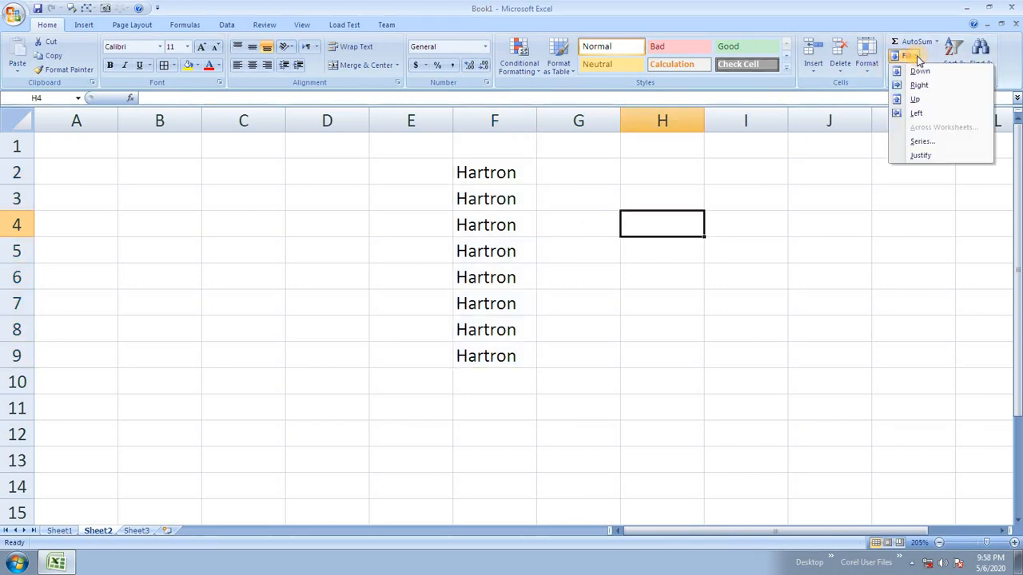
{"action": "left_click", "coordinate": [505, 175]}
{"action": "left_click", "coordinate": [504, 175]}
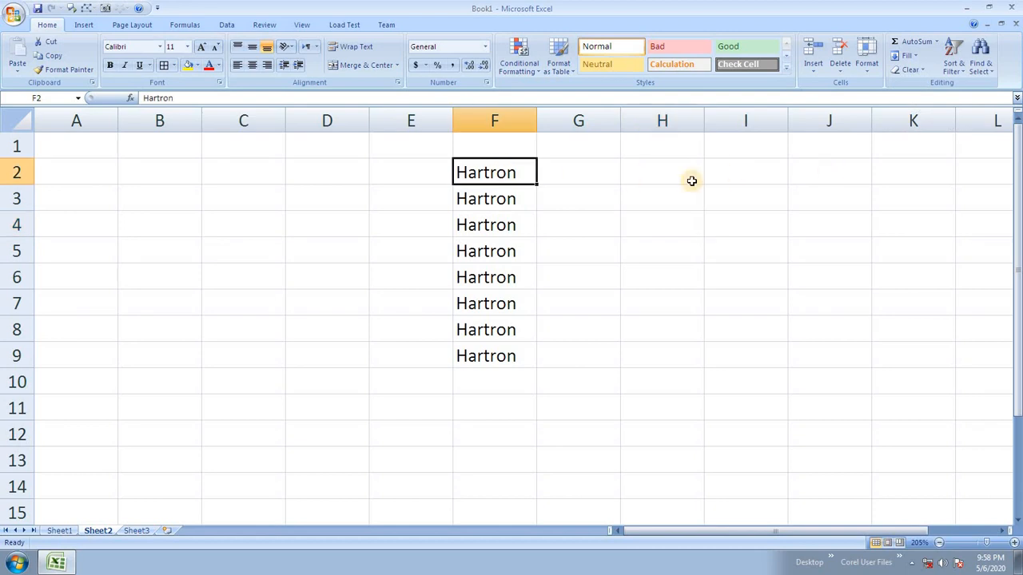
{"action": "left_click_drag", "start_coordinate": [506, 172], "coordinate": [902, 168]}
{"action": "key", "text": "ctrl+r"}
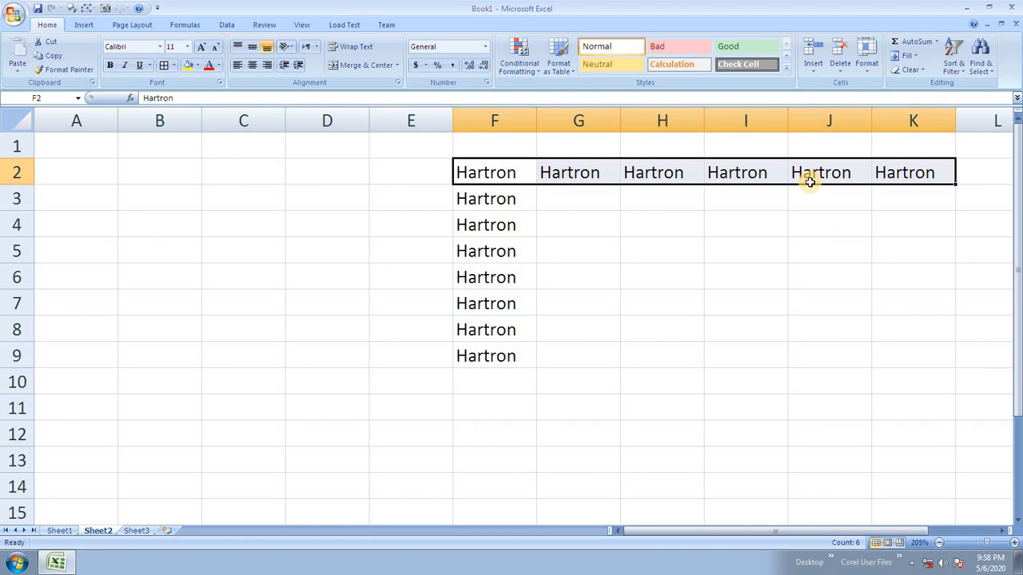
Step: Fill the Hartron entries of F2:F9 leftward through column C with the Fill Left command
{"action": "left_click", "coordinate": [506, 217]}
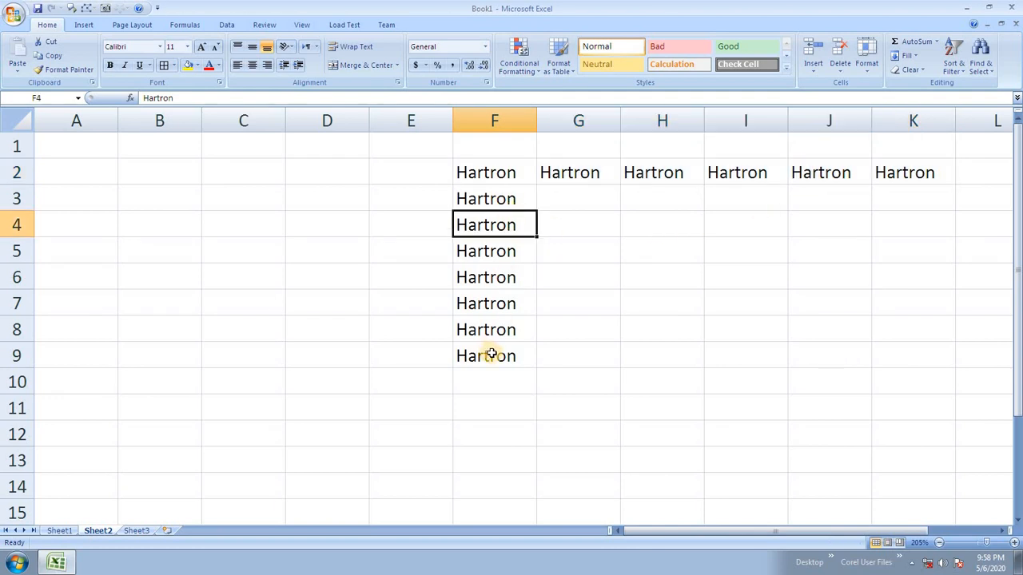
{"action": "left_click_drag", "start_coordinate": [491, 354], "coordinate": [248, 161]}
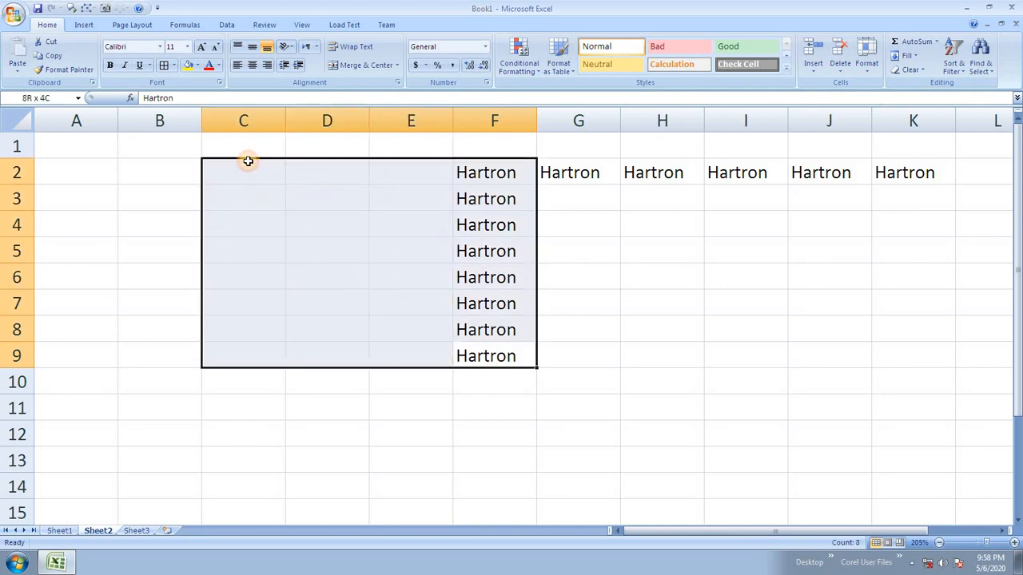
{"action": "left_click", "coordinate": [907, 55]}
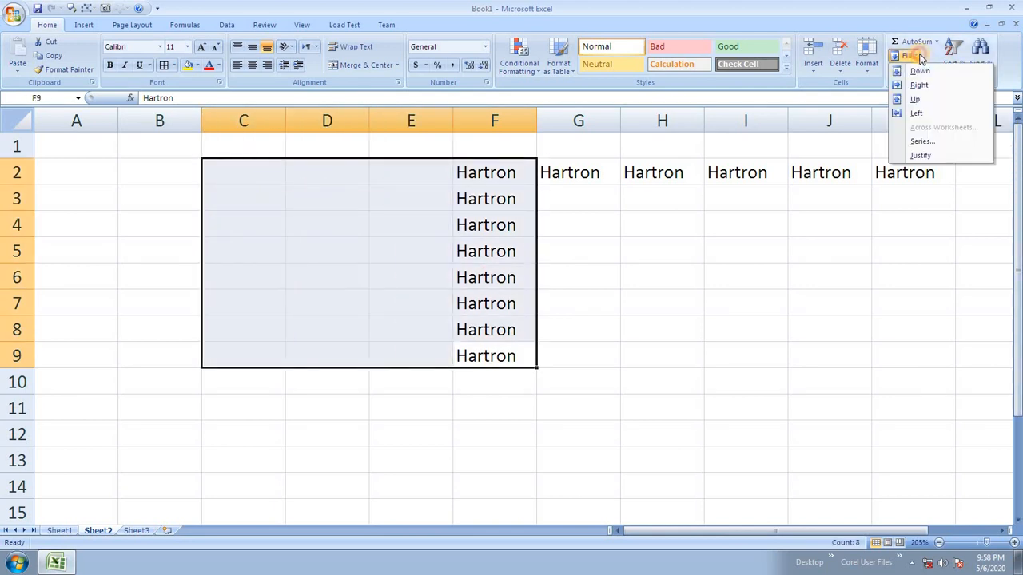
{"action": "left_click", "coordinate": [919, 113]}
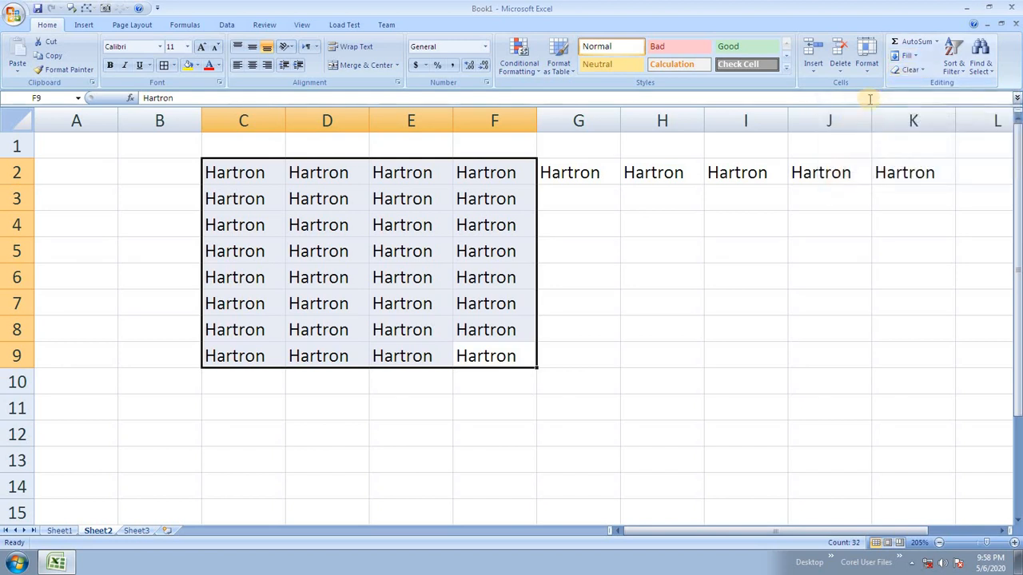
{"action": "left_click", "coordinate": [572, 248]}
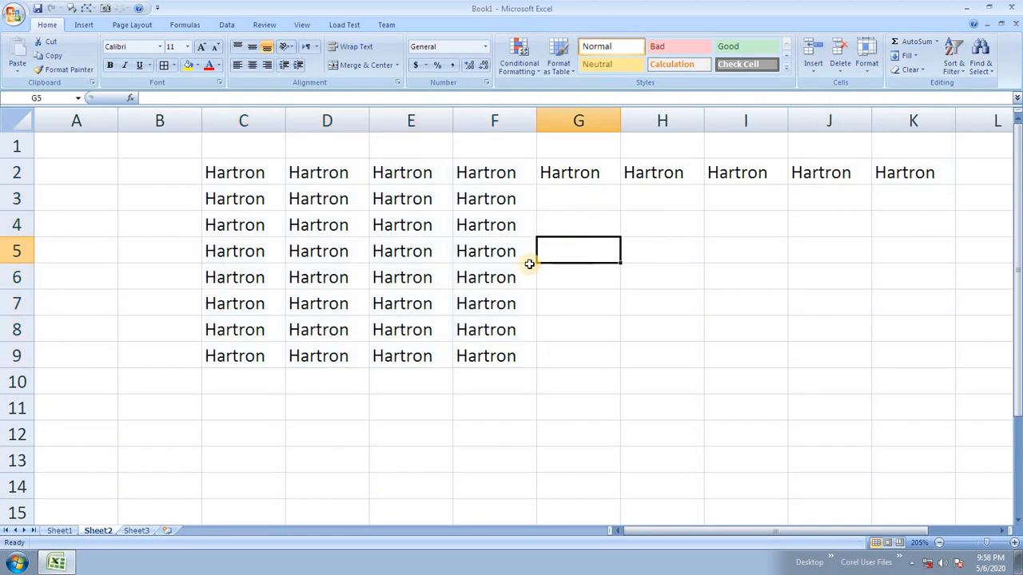
Step: Fill the Hartron entries of F3:F9 rightward through column I
{"action": "left_click_drag", "start_coordinate": [503, 199], "coordinate": [501, 344]}
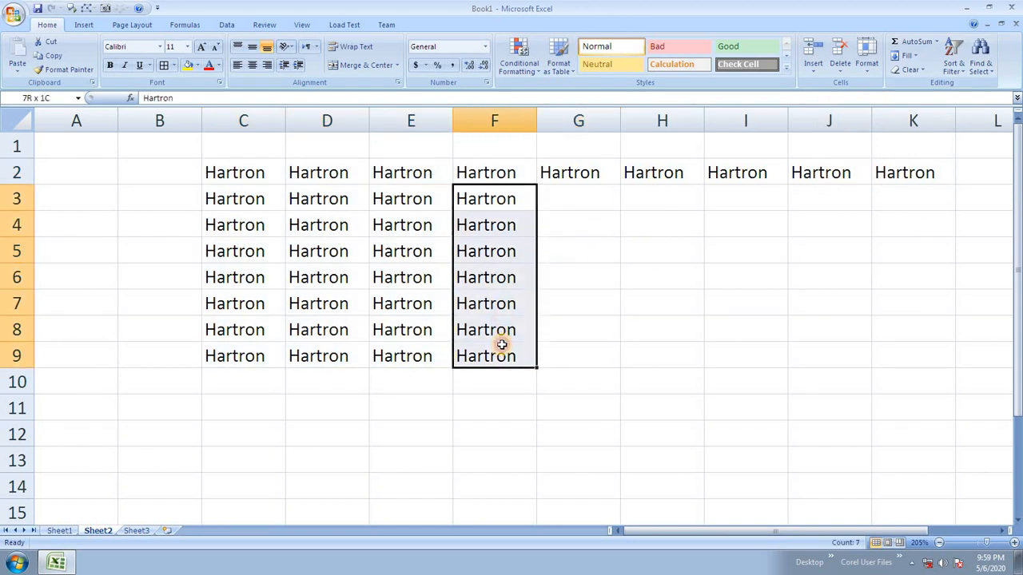
{"action": "left_click", "coordinate": [523, 199]}
{"action": "left_click_drag", "start_coordinate": [531, 199], "coordinate": [767, 347]}
{"action": "key", "text": "ctrl+r"}
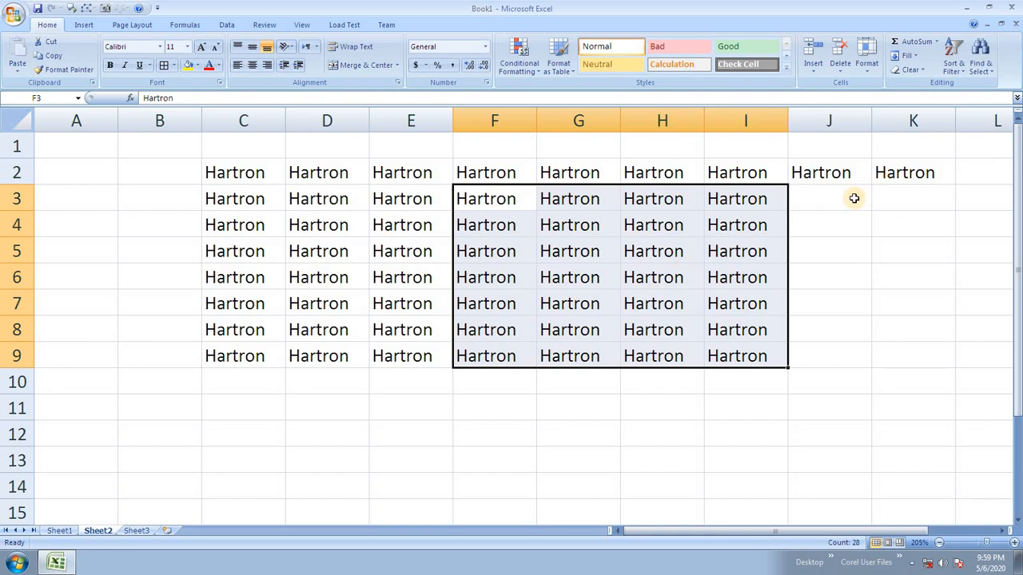
Step: Copy the Hartron entries of C2:K2 into row 1 above with the Fill Up command
{"action": "left_click_drag", "start_coordinate": [897, 171], "coordinate": [341, 193]}
{"action": "left_click_drag", "start_coordinate": [254, 170], "coordinate": [256, 149]}
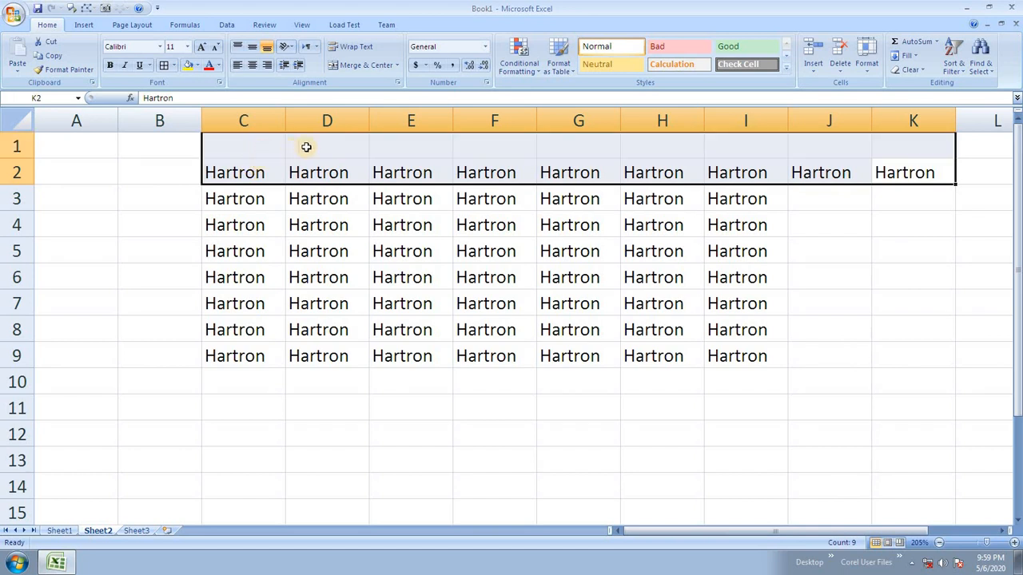
{"action": "left_click", "coordinate": [909, 55]}
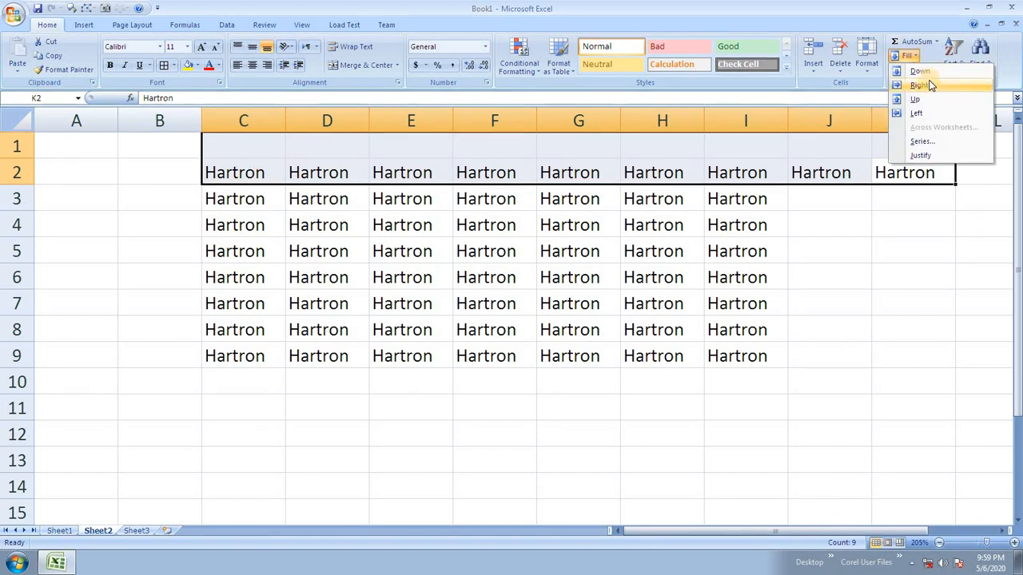
{"action": "left_click", "coordinate": [927, 100]}
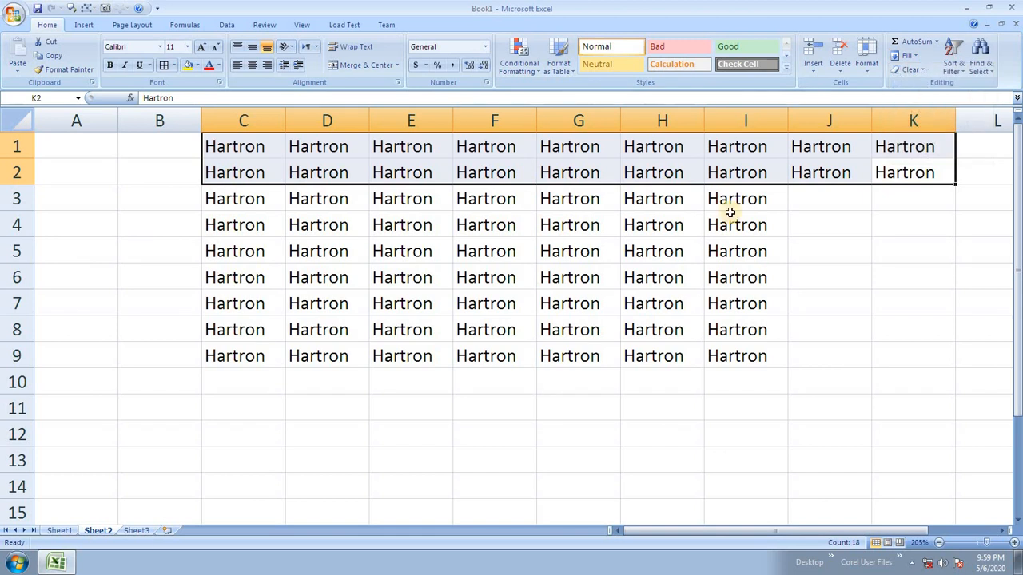
{"action": "left_click", "coordinate": [623, 257]}
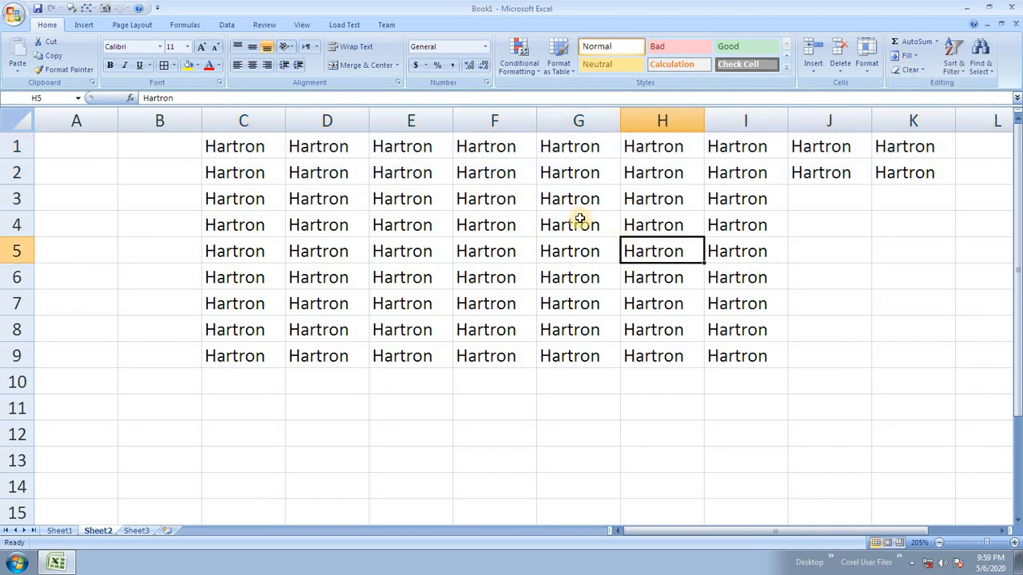
{"action": "left_click", "coordinate": [919, 57]}
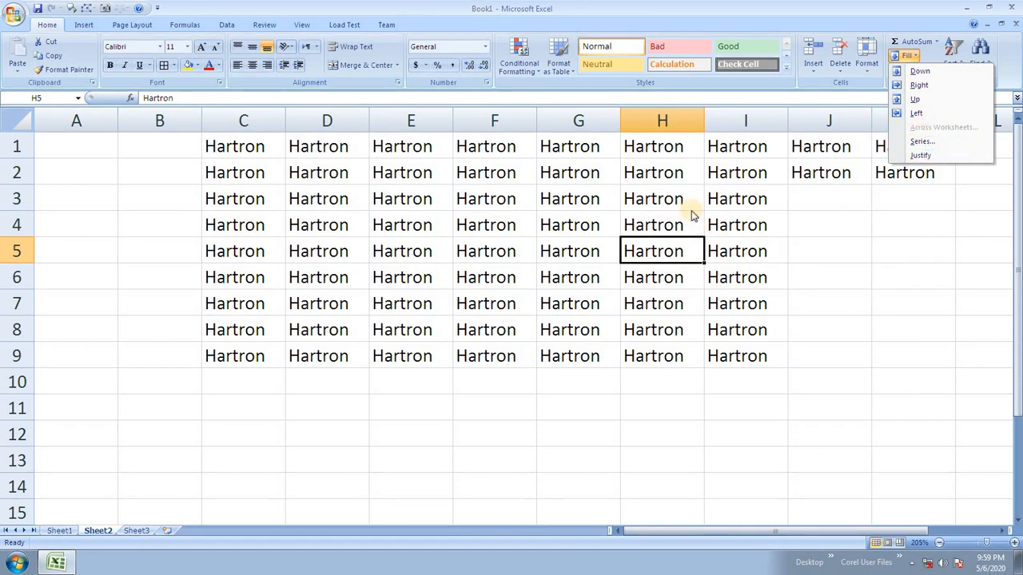
{"action": "left_click", "coordinate": [619, 235]}
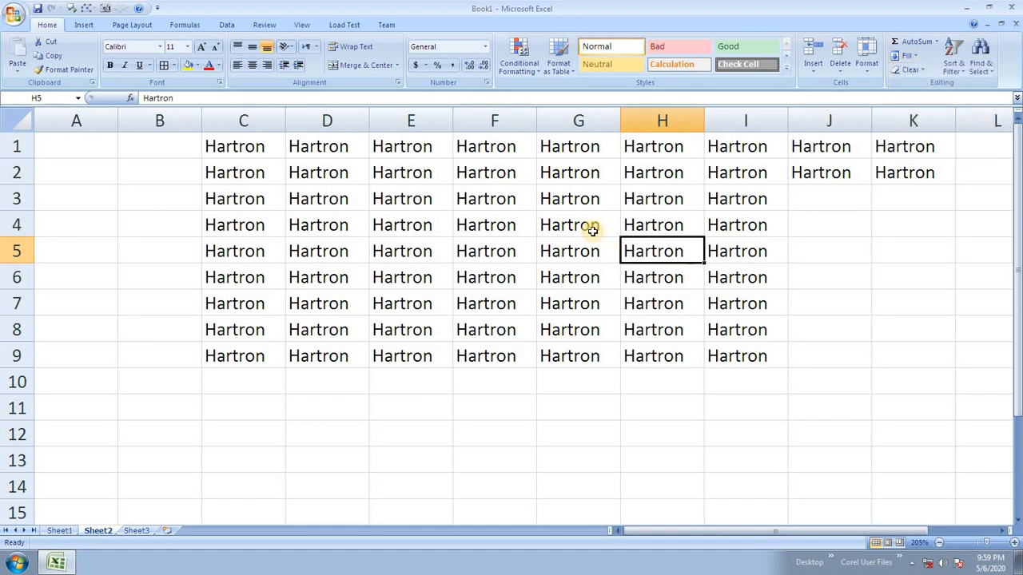
{"action": "left_click", "coordinate": [595, 233]}
{"action": "left_click", "coordinate": [602, 244]}
Step: Create a new blank workbook and check which Fill options are available on its single selected sheet
{"action": "key", "text": "ctrl+n"}
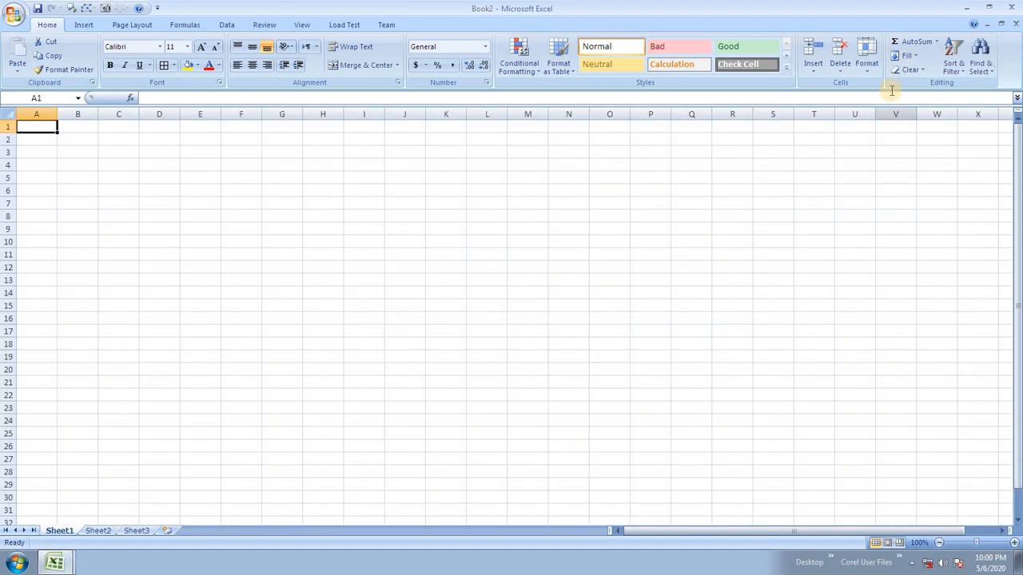
{"action": "left_click", "coordinate": [911, 56]}
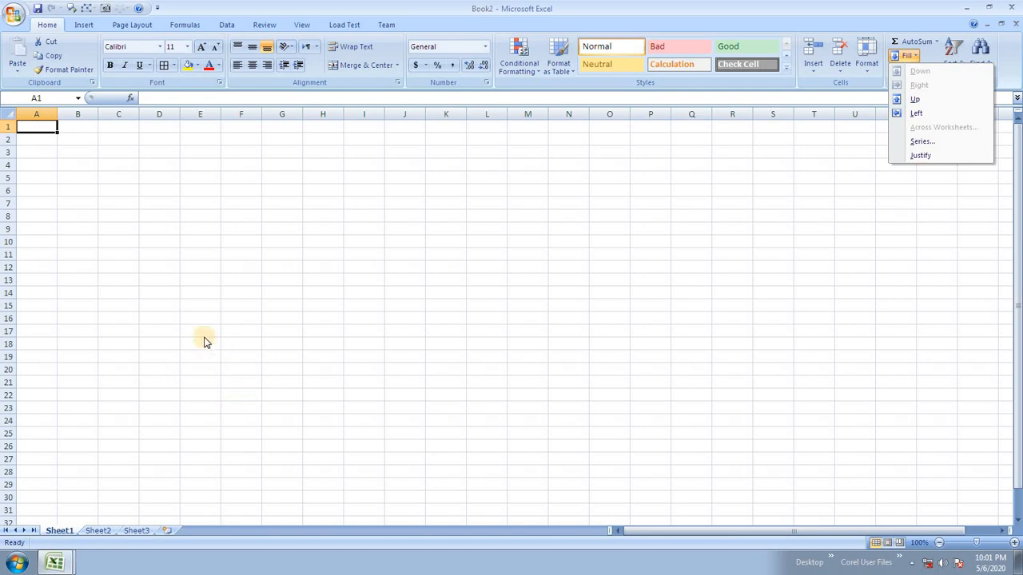
{"action": "left_click", "coordinate": [215, 294]}
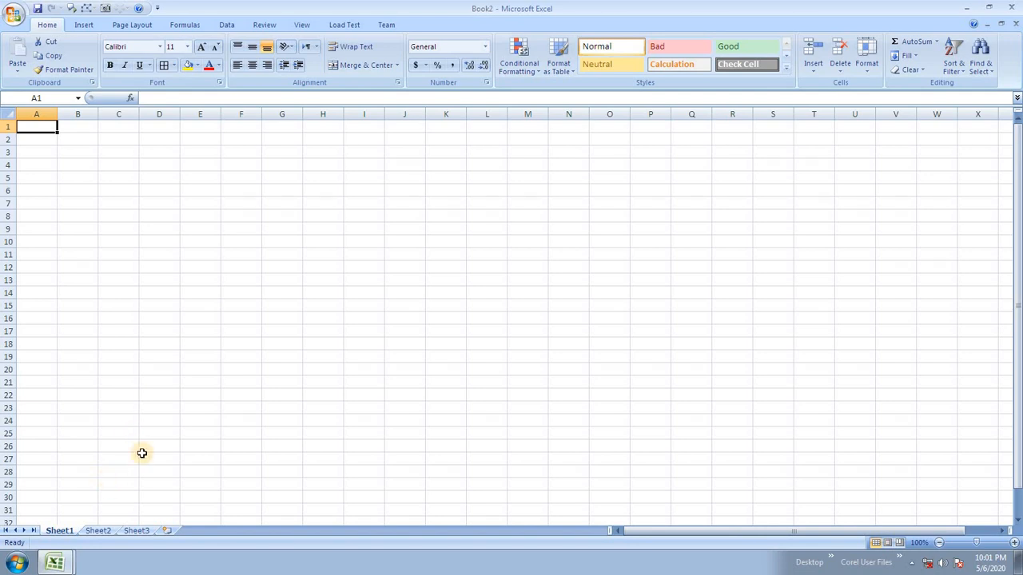
Step: Group Sheet2 and Sheet3 with Sheet1 and check the Fill options available for the grouped sheets
{"action": "scroll", "coordinate": [142, 450], "scroll_direction": "up", "scroll_amount": 3}
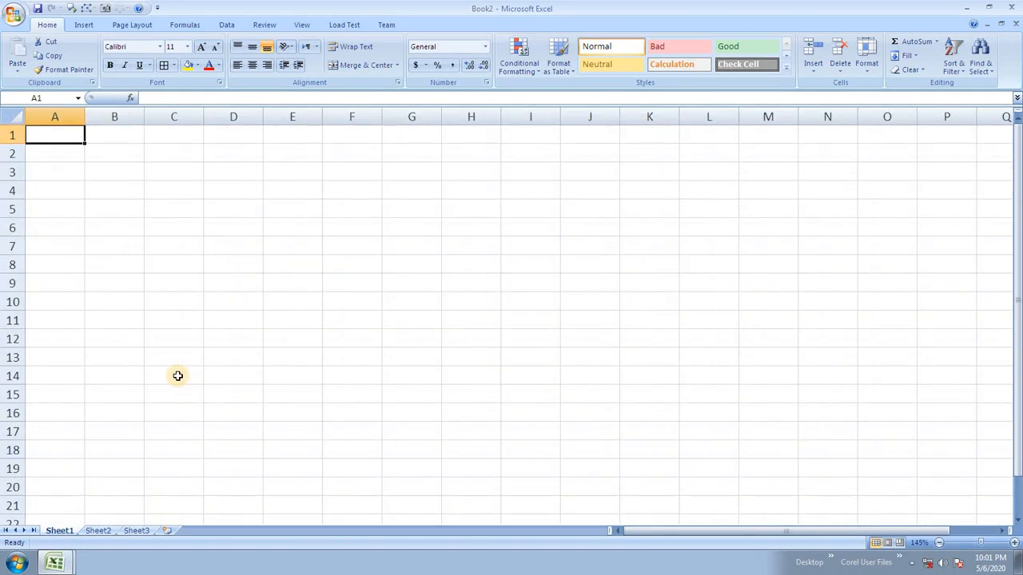
{"action": "left_click", "coordinate": [95, 531], "text": "ctrl"}
{"action": "left_click", "coordinate": [138, 531], "text": "ctrl"}
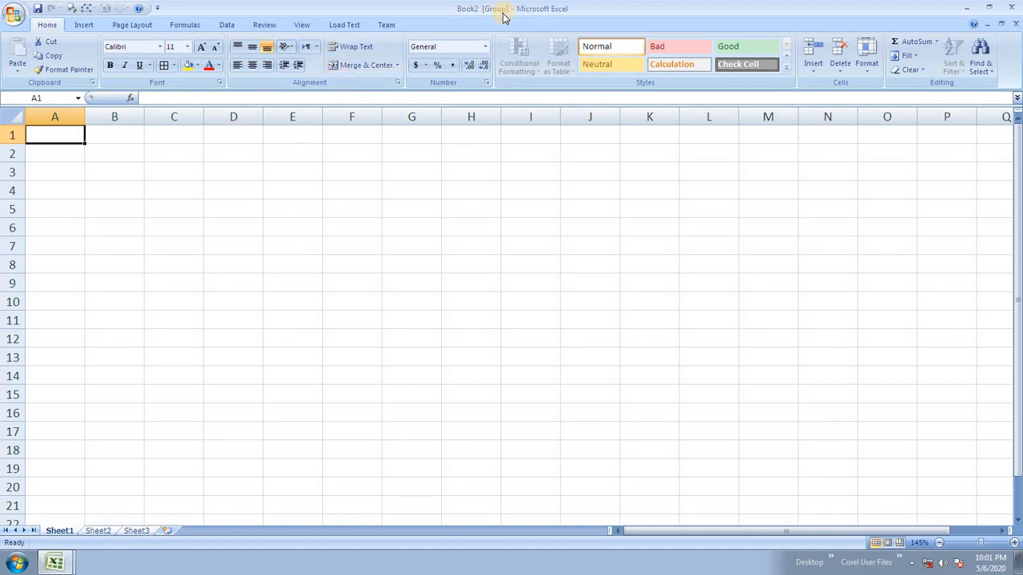
{"action": "left_click", "coordinate": [914, 56]}
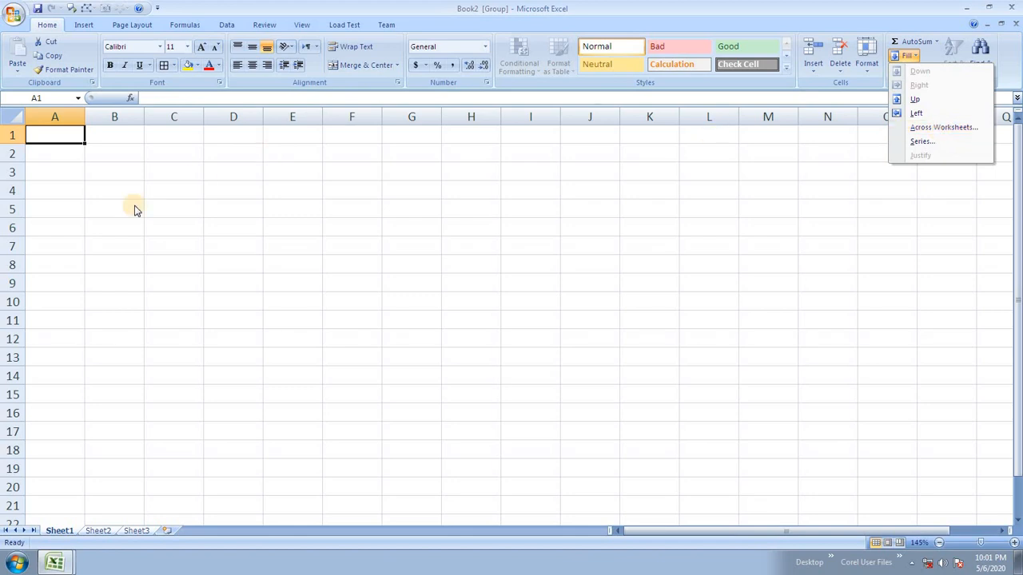
{"action": "left_click", "coordinate": [68, 142]}
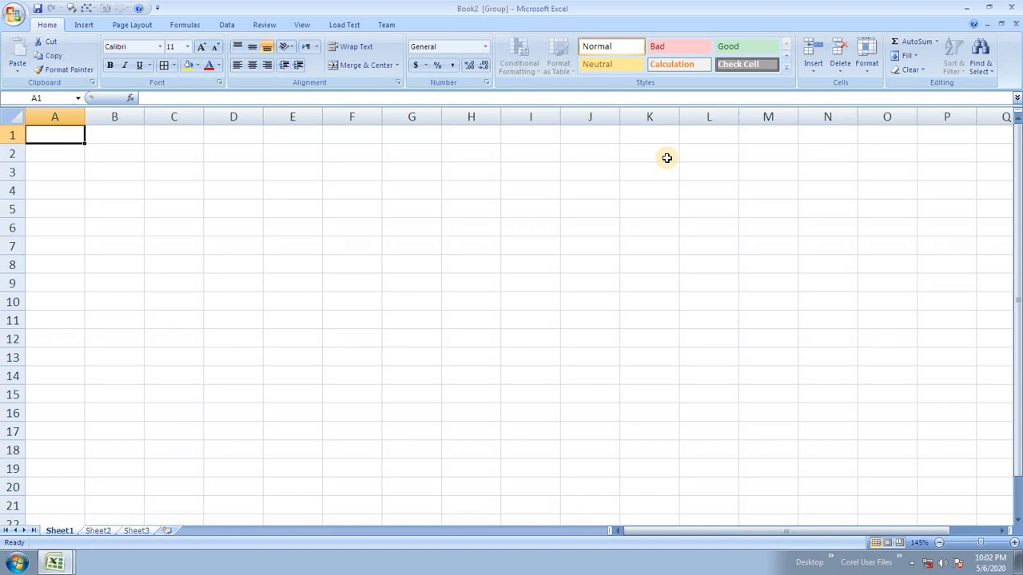
Step: Enter the column headings Rollno, Name, Class and Fees in A1:D1 of the grouped sheets
{"action": "type", "text": "Roll"}
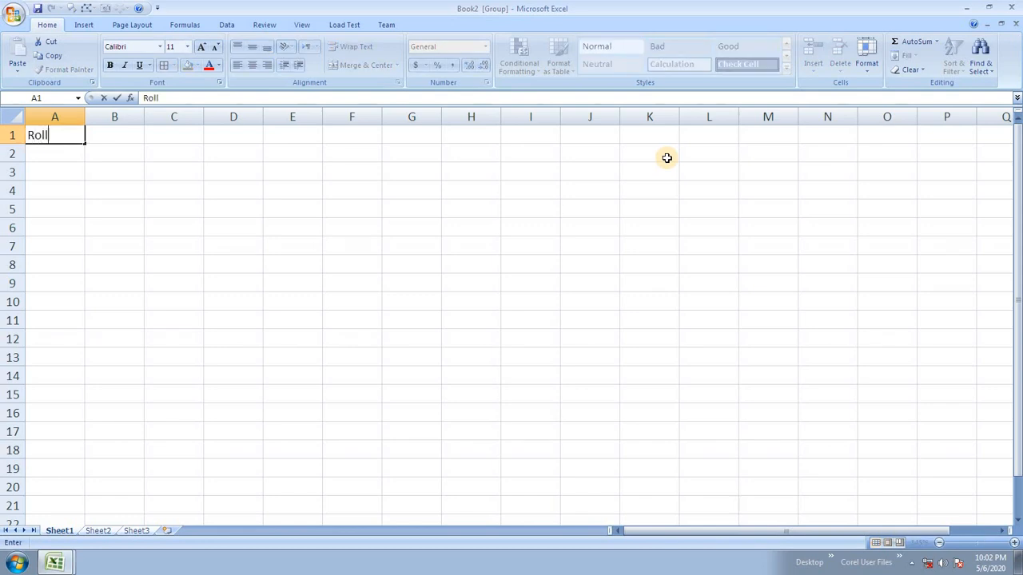
{"action": "type", "text": "no"}
{"action": "key", "text": "Tab"}
{"action": "type", "text": "Name"}
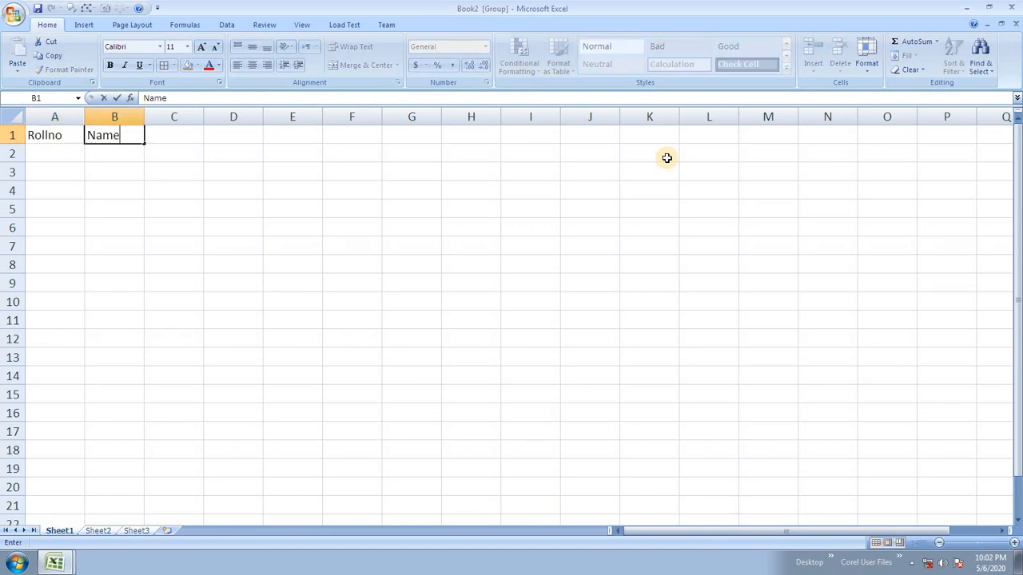
{"action": "key", "text": "Tab"}
{"action": "type", "text": "C"}
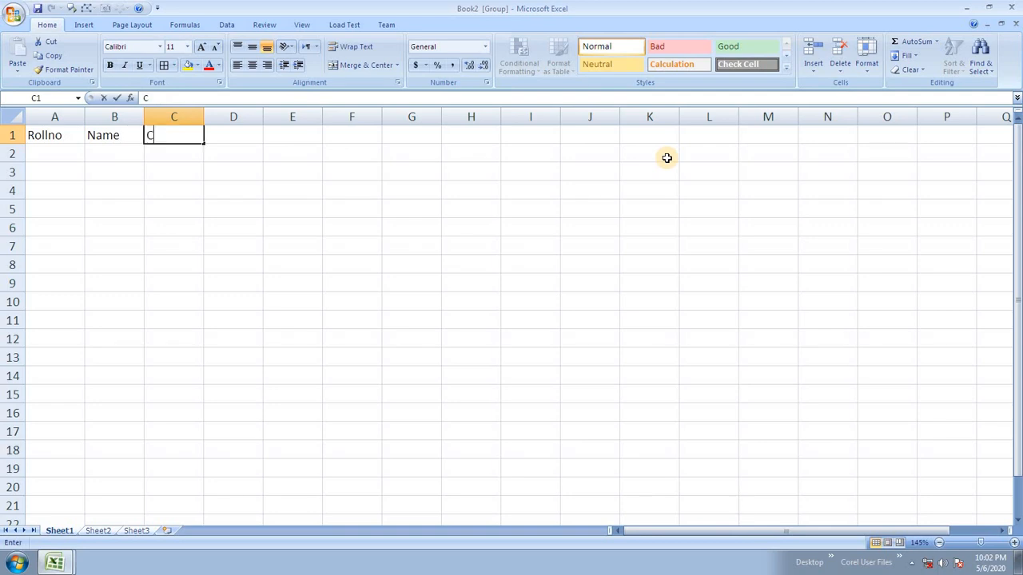
{"action": "type", "text": "lass"}
{"action": "key", "text": "Tab"}
{"action": "type", "text": "Fe"}
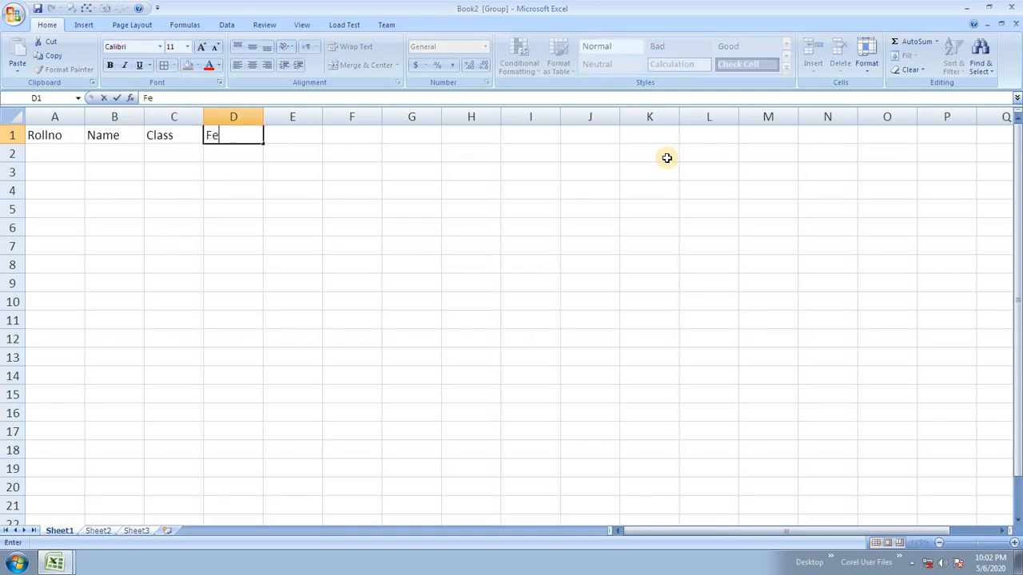
{"action": "key", "text": "Return"}
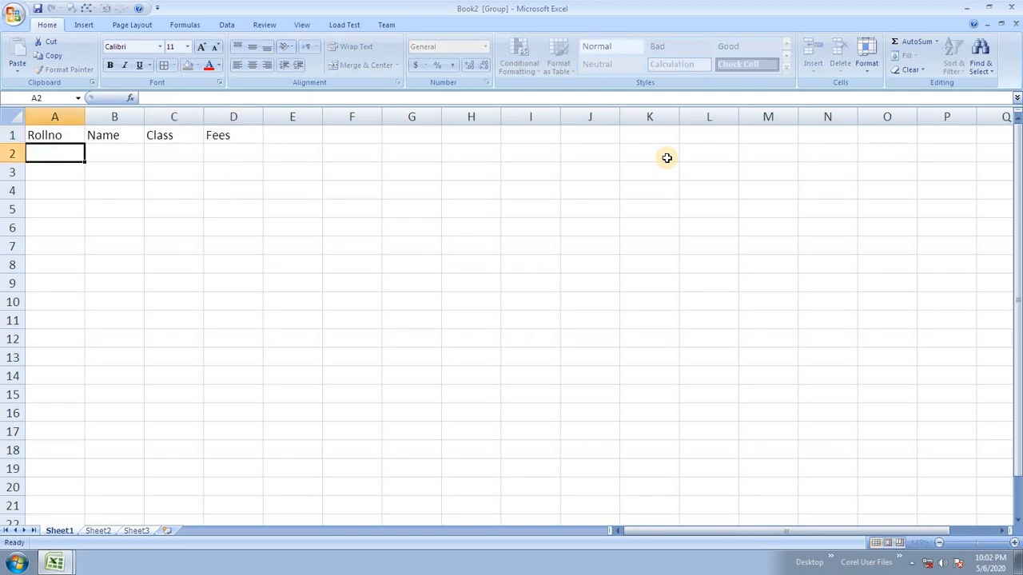
Step: Enter the roll numbers 1 to 5 in A2:A6 of the grouped sheets
{"action": "type", "text": "1"}
{"action": "key", "text": "Return"}
{"action": "type", "text": "2"}
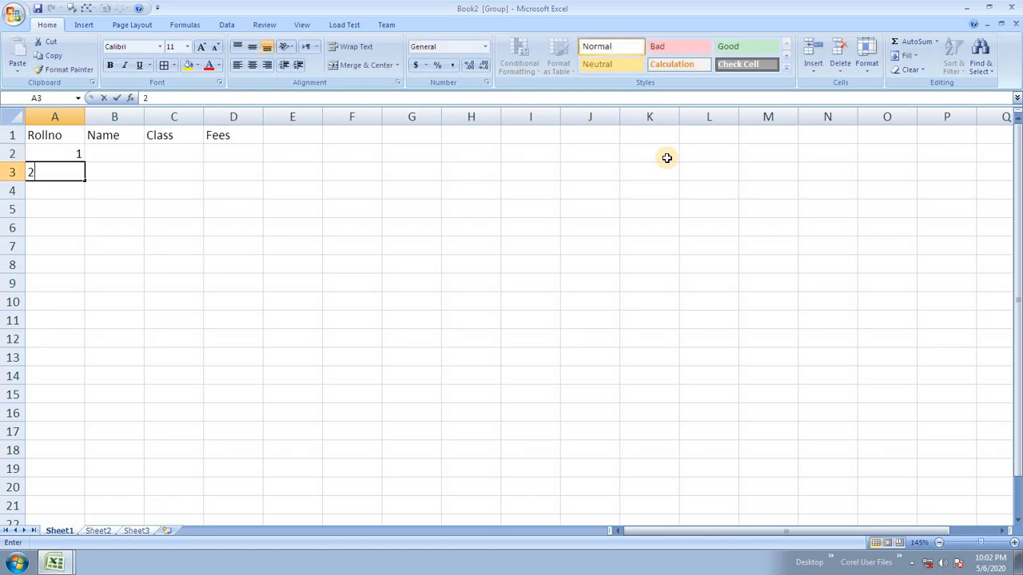
{"action": "key", "text": "Return"}
{"action": "type", "text": "3"}
{"action": "key", "text": "Return"}
{"action": "type", "text": "4"}
{"action": "key", "text": "Return"}
{"action": "type", "text": "5"}
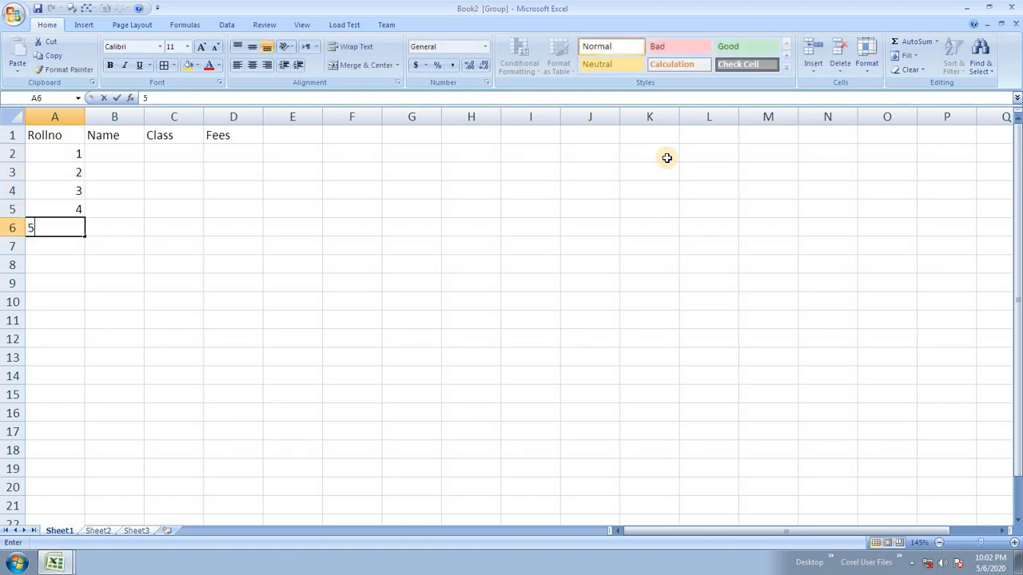
{"action": "key", "text": "Up"}
Step: Enter the first student's name in B2 and autofill the name series down to B6
{"action": "key", "text": "Up"}
{"action": "key", "text": "Right"}
{"action": "key", "text": "Up"}
{"action": "key", "text": "Up"}
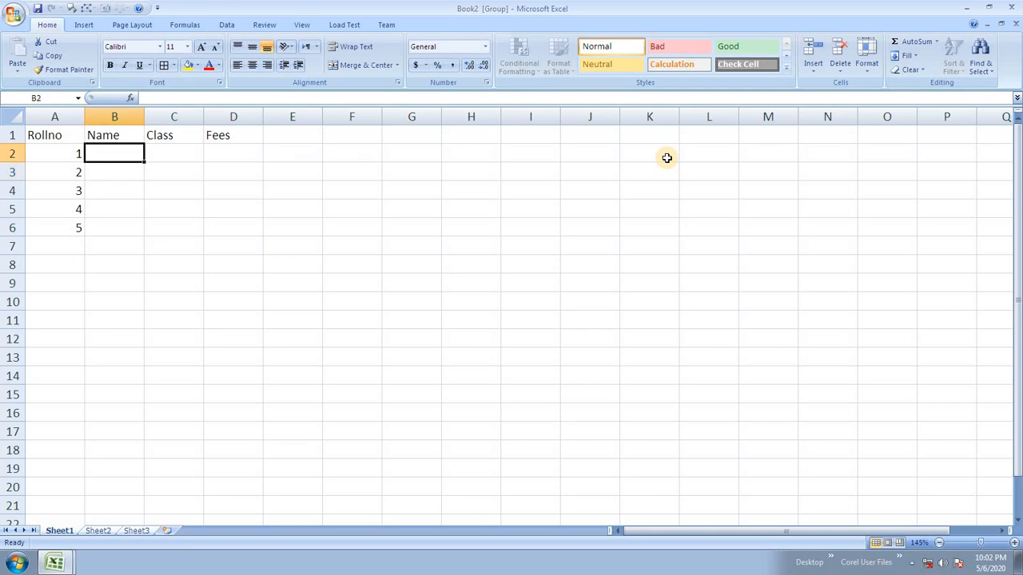
{"action": "type", "text": "Ram"}
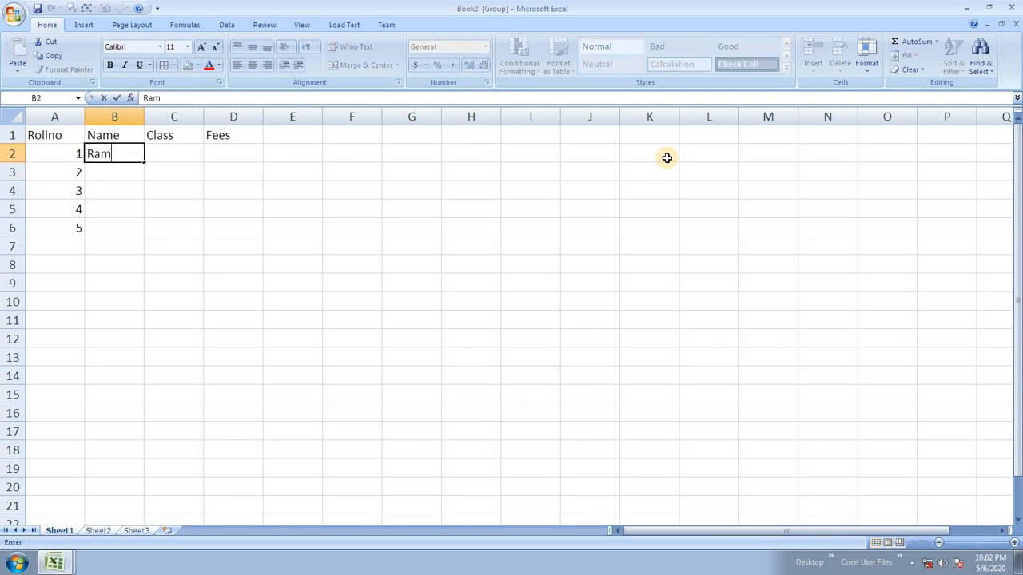
{"action": "left_click", "coordinate": [105, 195]}
{"action": "left_click", "coordinate": [115, 160]}
{"action": "left_click_drag", "start_coordinate": [144, 163], "coordinate": [137, 232]}
Step: Enter 7th in C2 and fill it down through C6 for all five students
{"action": "left_click", "coordinate": [176, 155]}
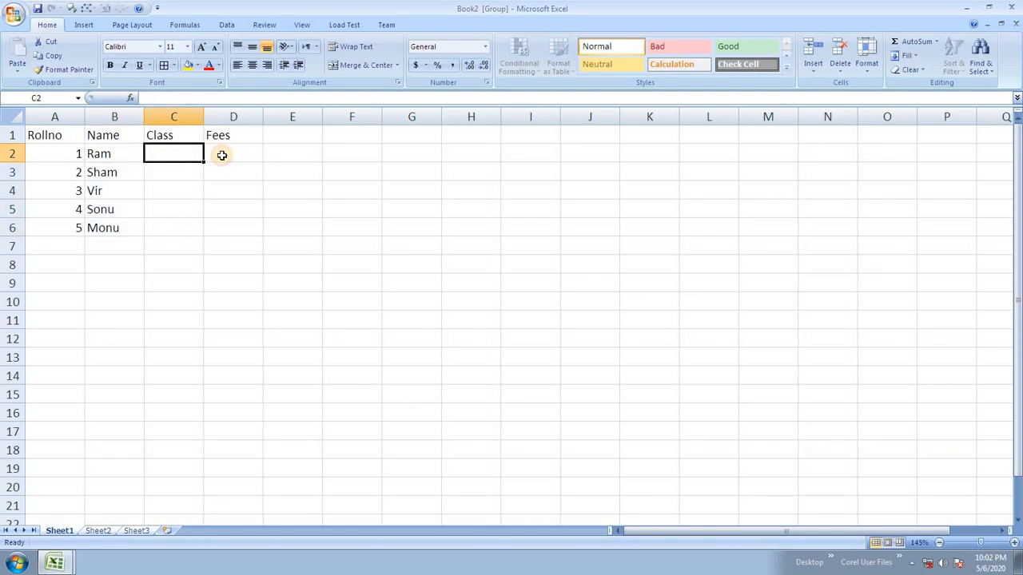
{"action": "type", "text": "7th"}
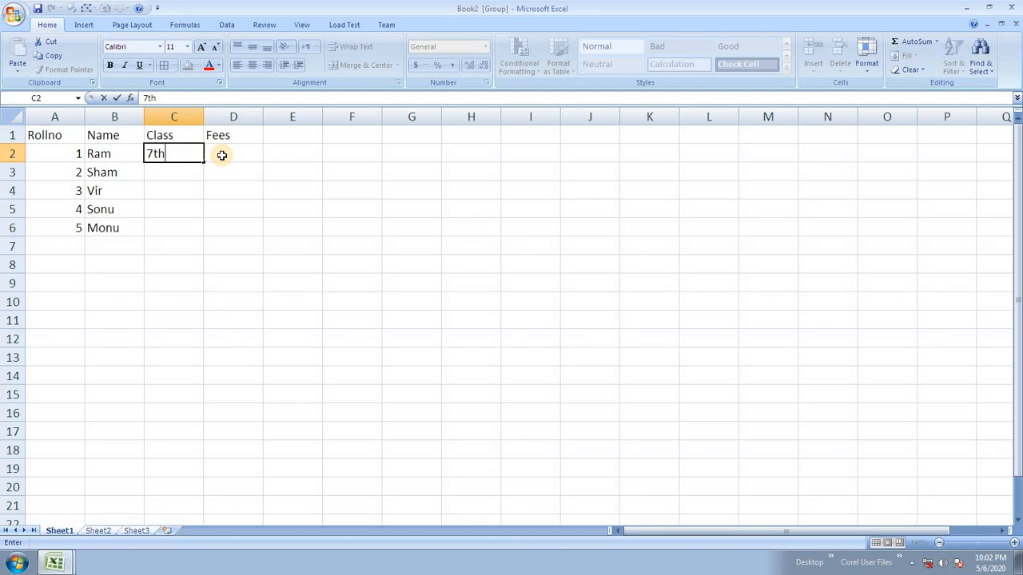
{"action": "key", "text": "Return"}
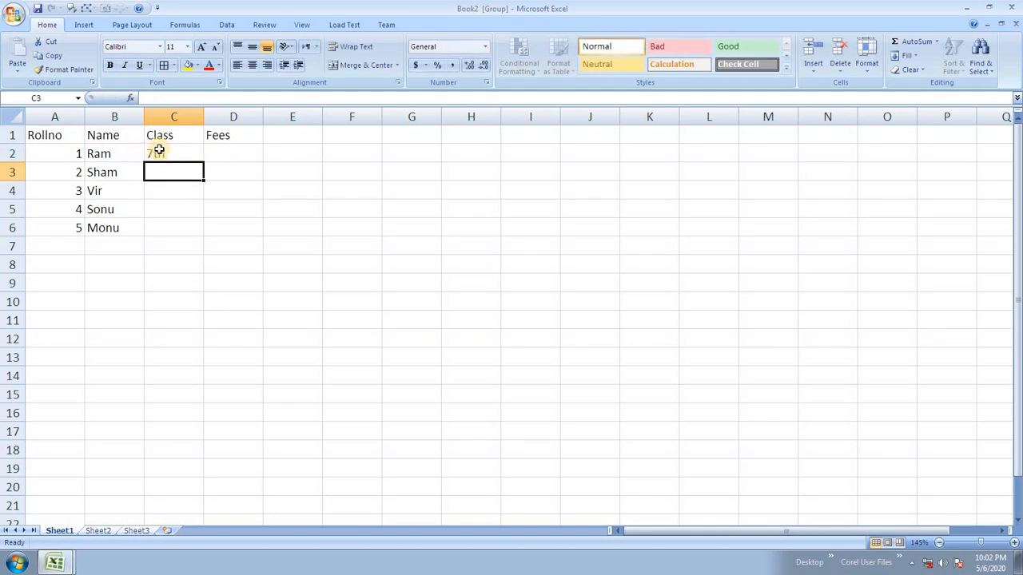
{"action": "left_click_drag", "start_coordinate": [156, 153], "coordinate": [172, 220]}
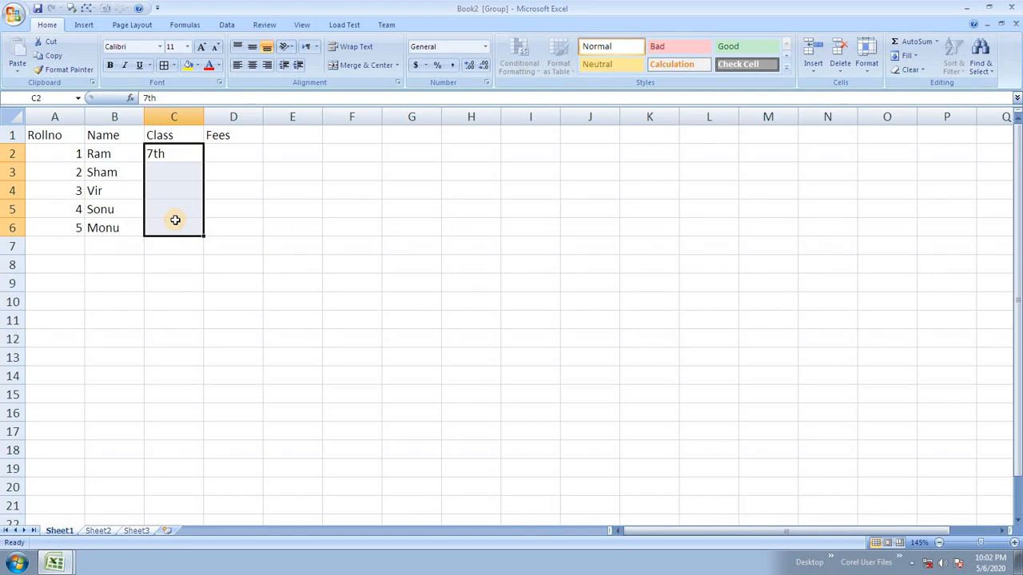
{"action": "key", "text": "ctrl+d"}
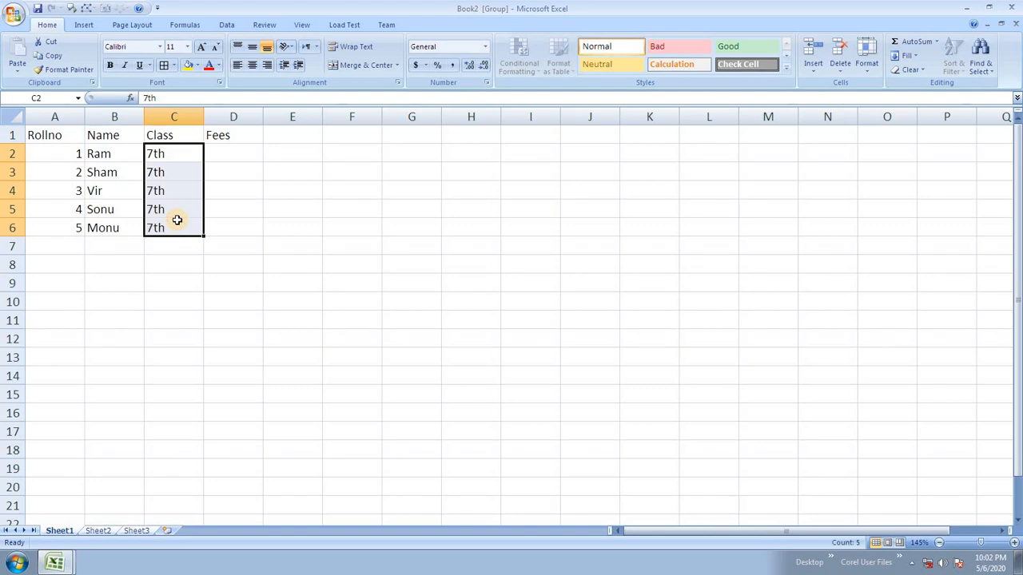
Step: Enter the fees 673, 544, 765, 233 and 677 in D2:D6 and return to D2
{"action": "left_click", "coordinate": [231, 151]}
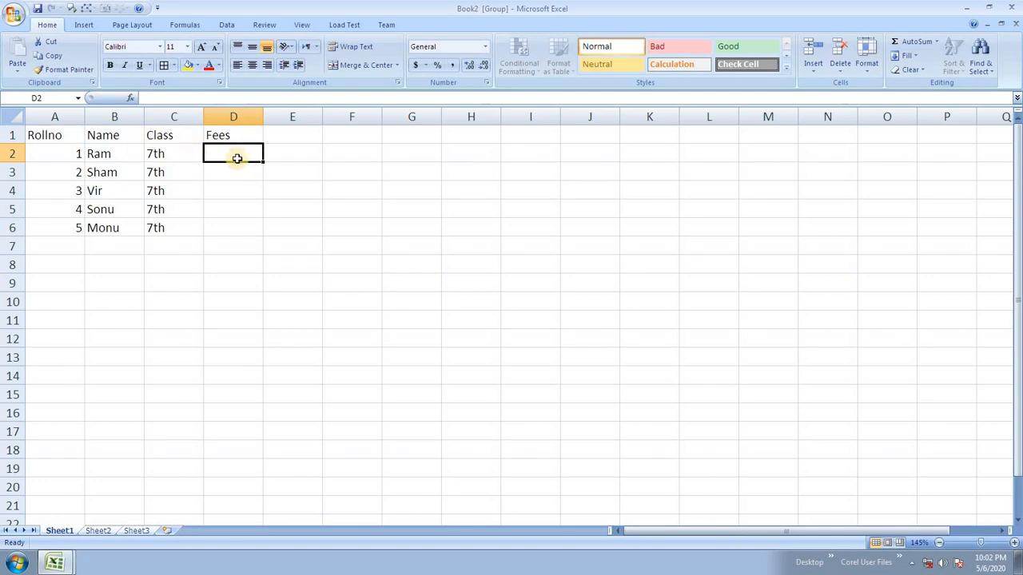
{"action": "type", "text": "673"}
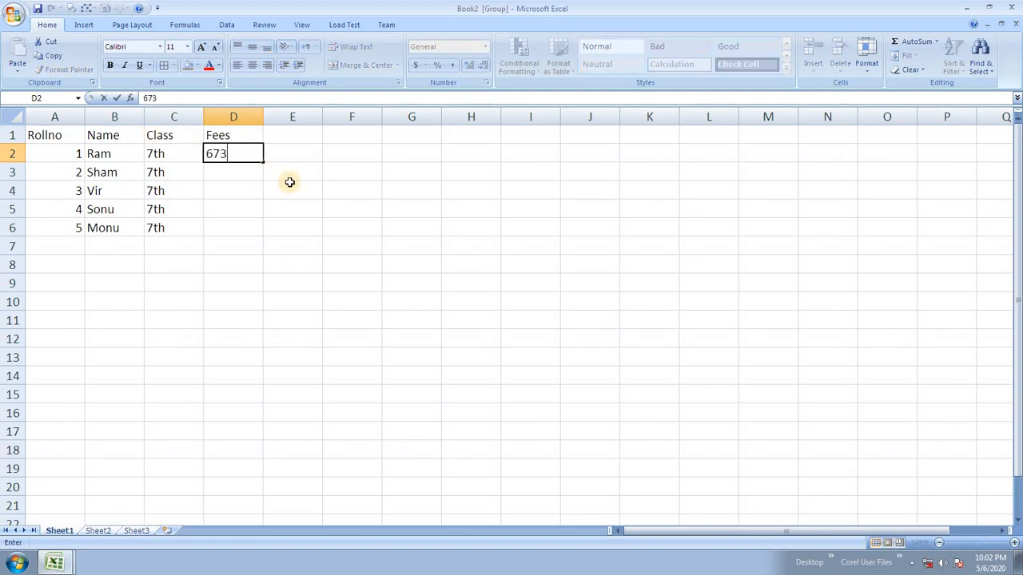
{"action": "key", "text": "Return"}
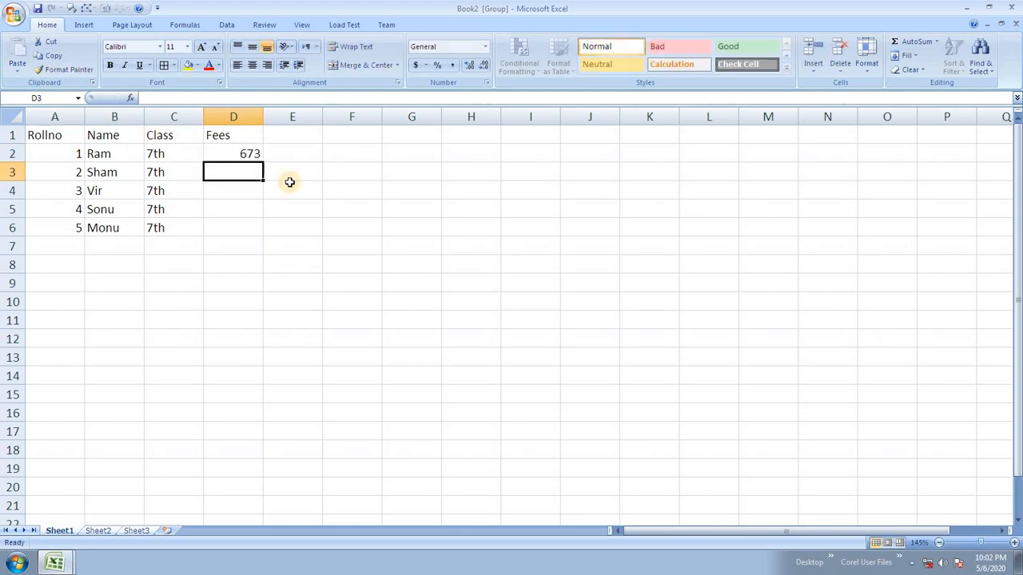
{"action": "type", "text": "544"}
{"action": "key", "text": "Return"}
{"action": "type", "text": "7"}
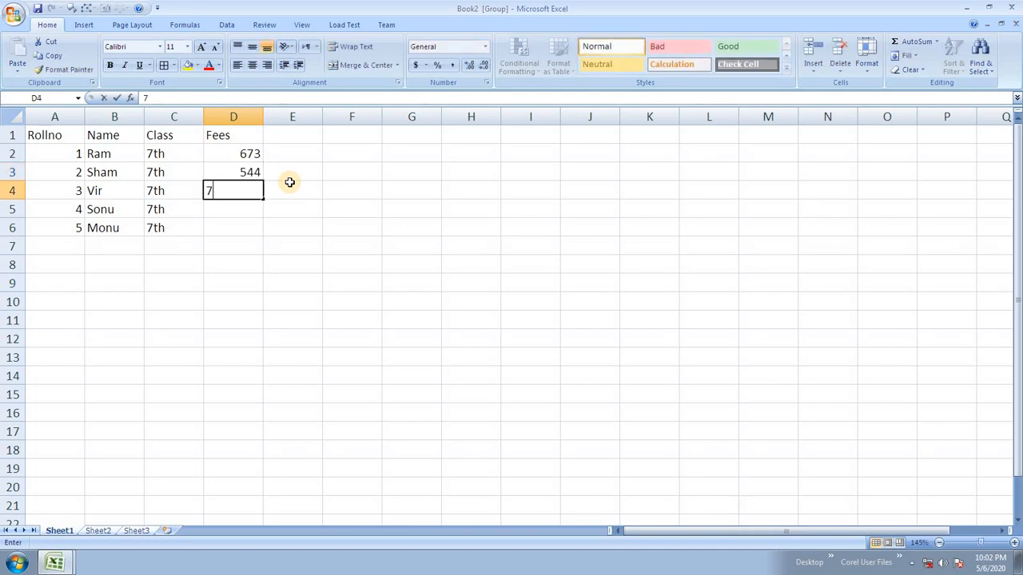
{"action": "type", "text": "65"}
{"action": "key", "text": "Return"}
{"action": "type", "text": "233"}
{"action": "key", "text": "Return"}
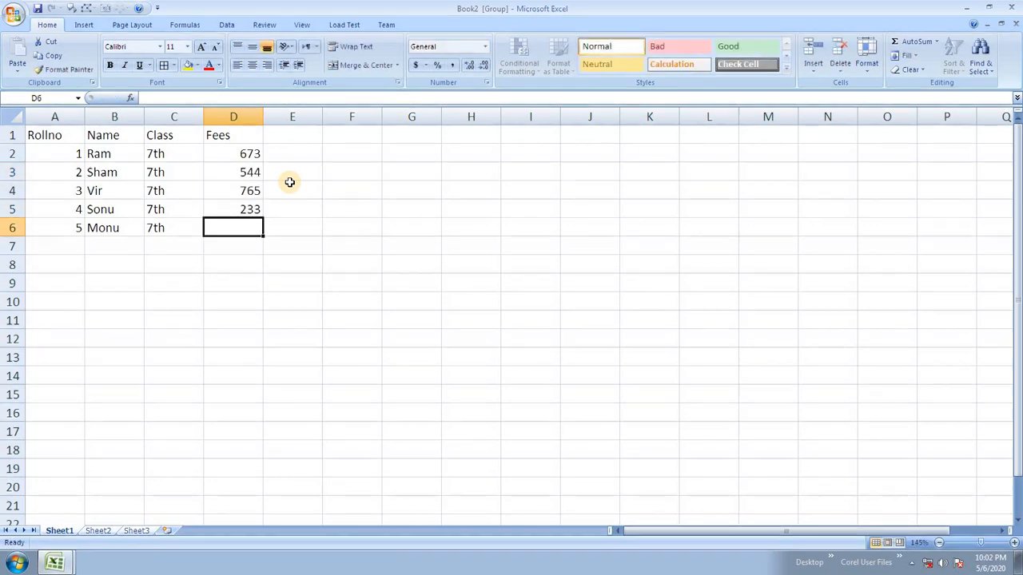
{"action": "type", "text": "677"}
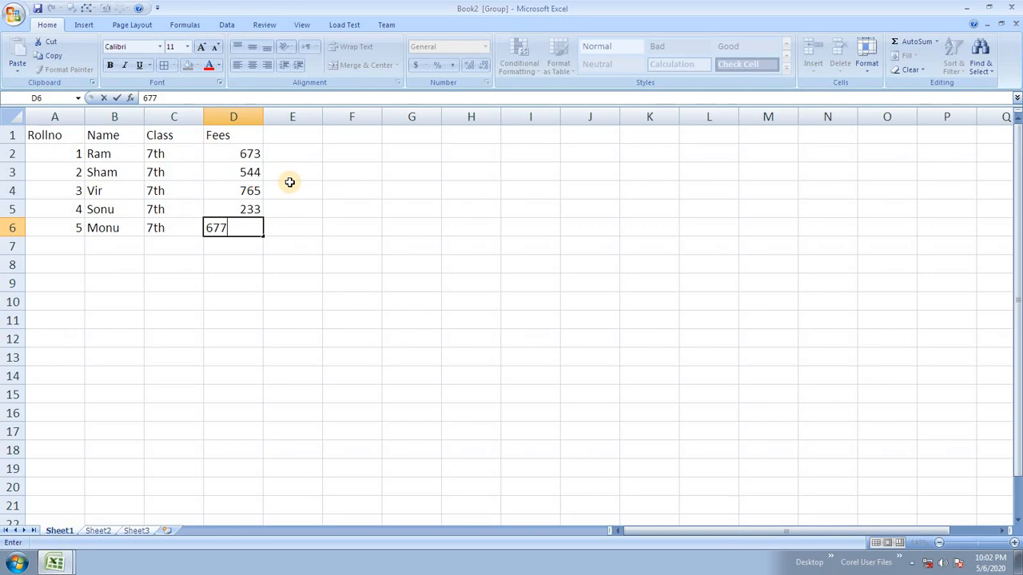
{"action": "key", "text": "Return"}
{"action": "key", "text": "Up"}
{"action": "key", "text": "Up"}
{"action": "key", "text": "Up"}
{"action": "key", "text": "Up"}
{"action": "key", "text": "Up"}
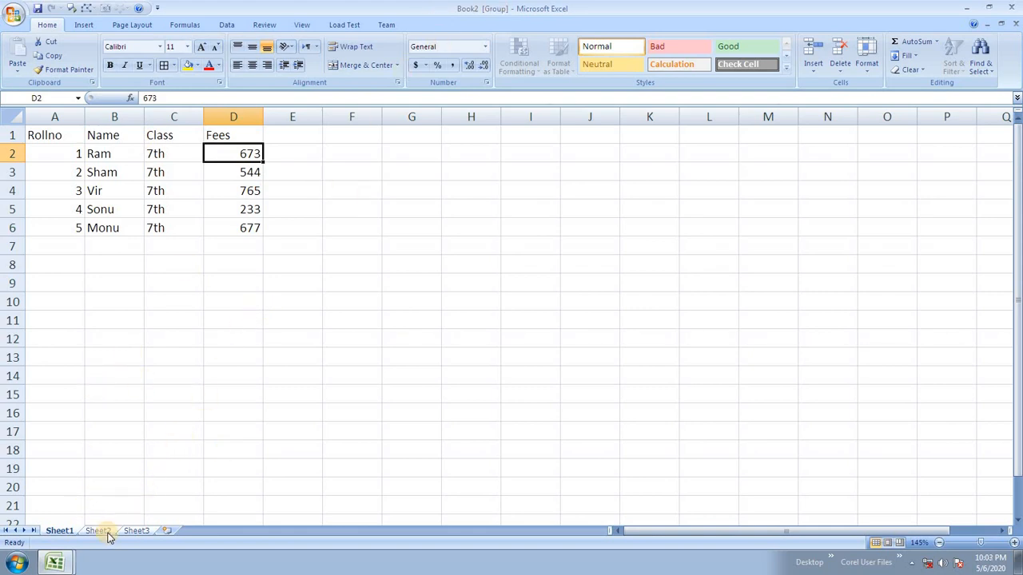
Step: Ungroup the worksheets and check the student table on Sheet3, Sheet2 and Sheet1
{"action": "left_click", "coordinate": [136, 531]}
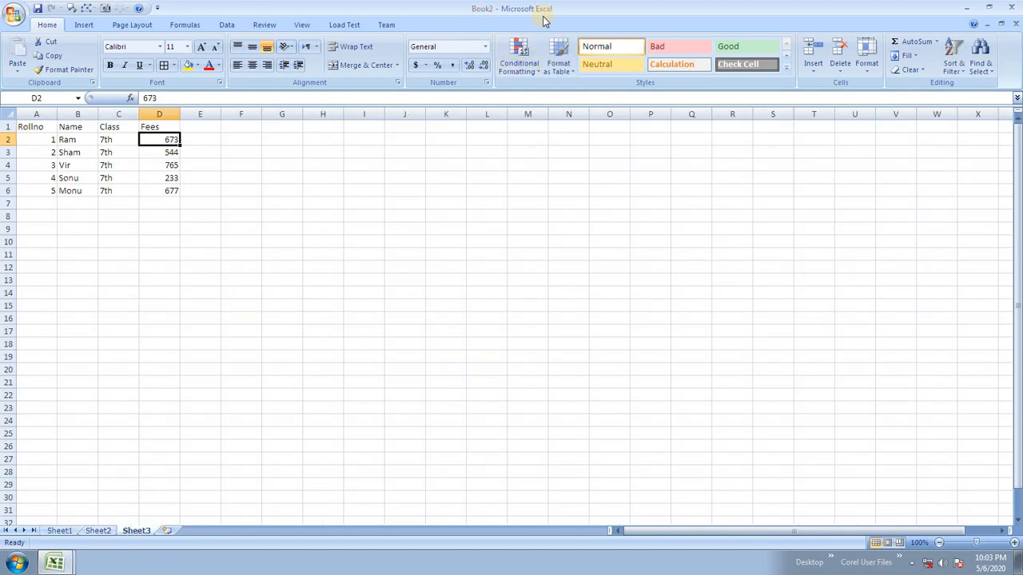
{"action": "left_click", "coordinate": [104, 531]}
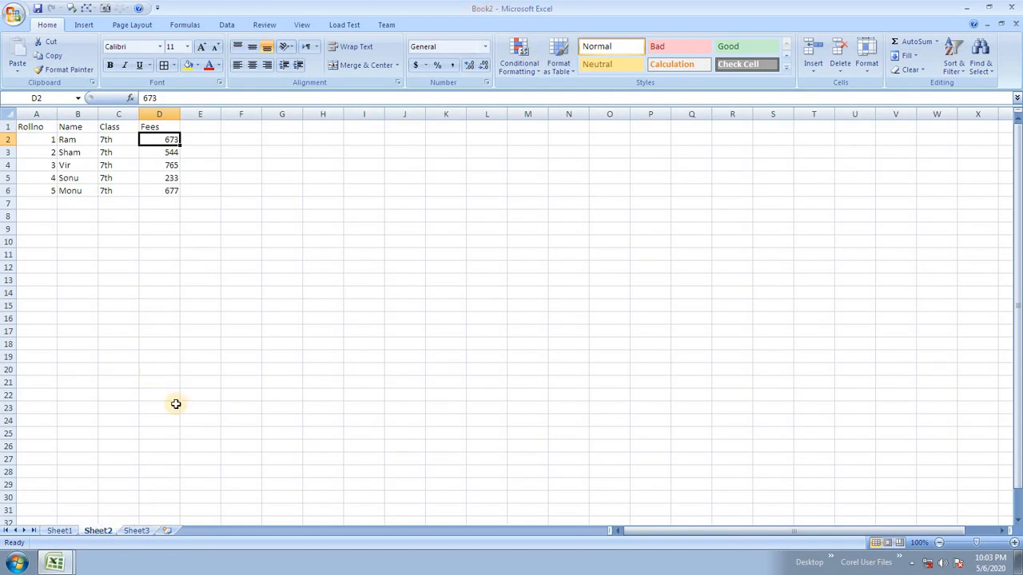
{"action": "scroll", "coordinate": [174, 388], "scroll_direction": "up", "scroll_amount": 3}
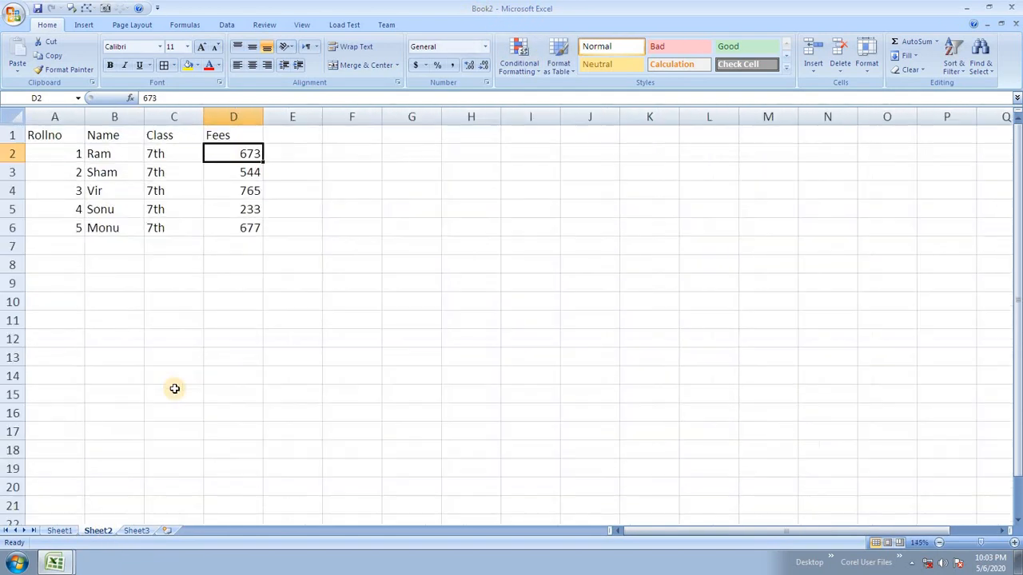
{"action": "left_click", "coordinate": [63, 531]}
{"action": "left_click", "coordinate": [96, 531]}
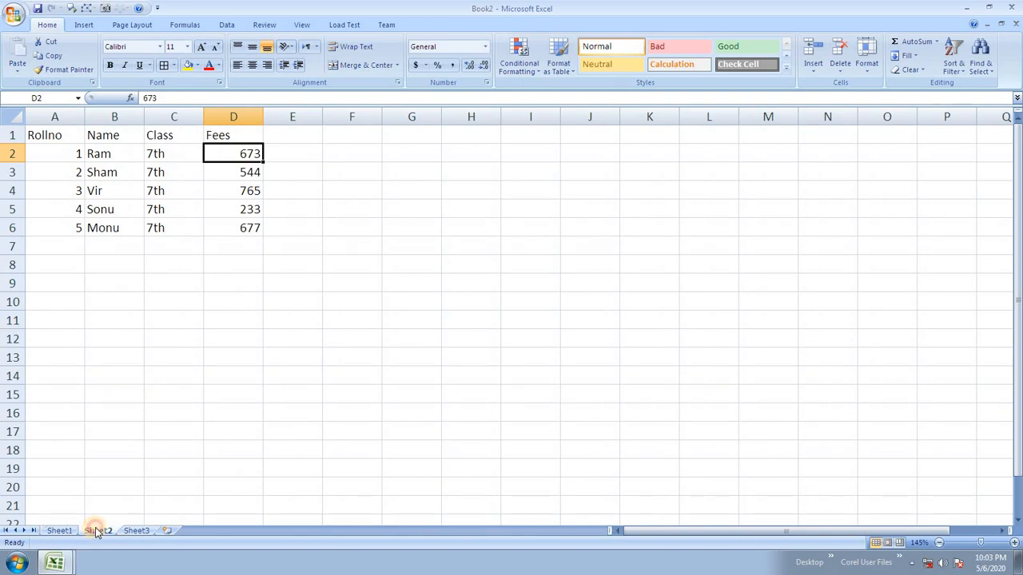
{"action": "left_click", "coordinate": [135, 531]}
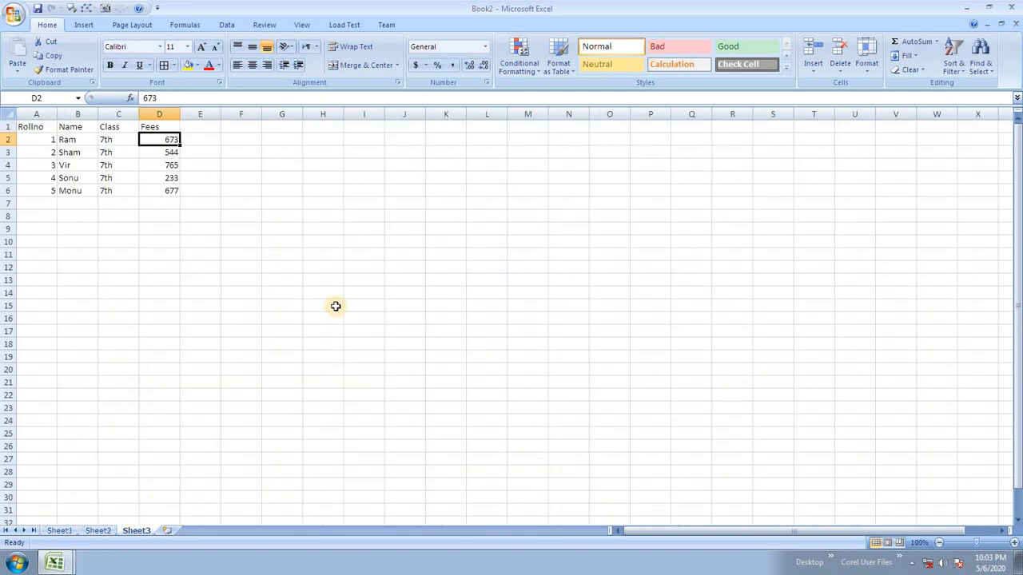
Step: Compare the student table across Sheet3, Sheet2 and Sheet1 at a larger zoom
{"action": "scroll", "coordinate": [336, 306], "scroll_direction": "up", "scroll_amount": 2}
{"action": "scroll", "coordinate": [338, 305], "scroll_direction": "down", "scroll_amount": 2}
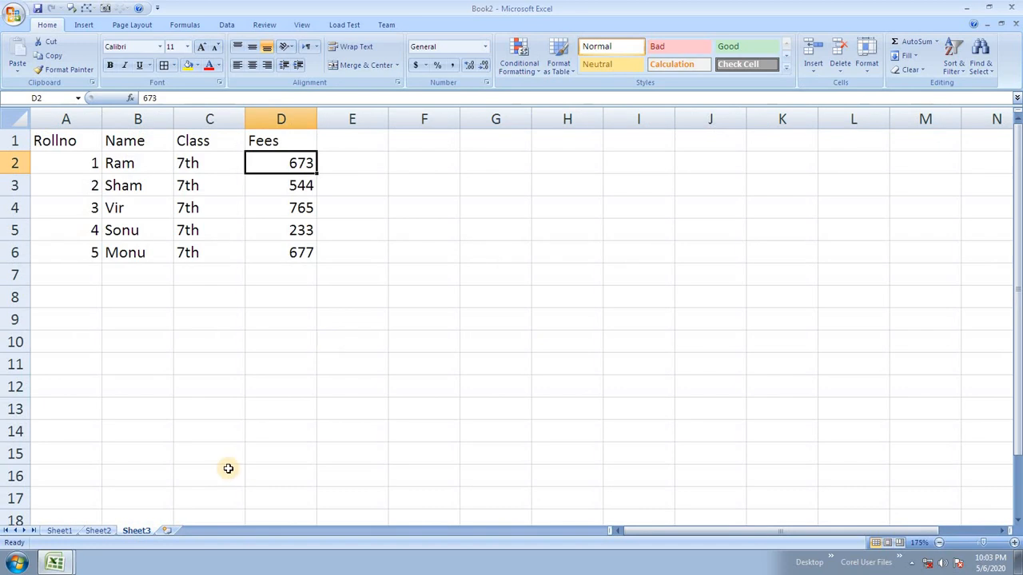
{"action": "left_click", "coordinate": [100, 530]}
{"action": "scroll", "coordinate": [213, 372], "scroll_direction": "up", "scroll_amount": 2}
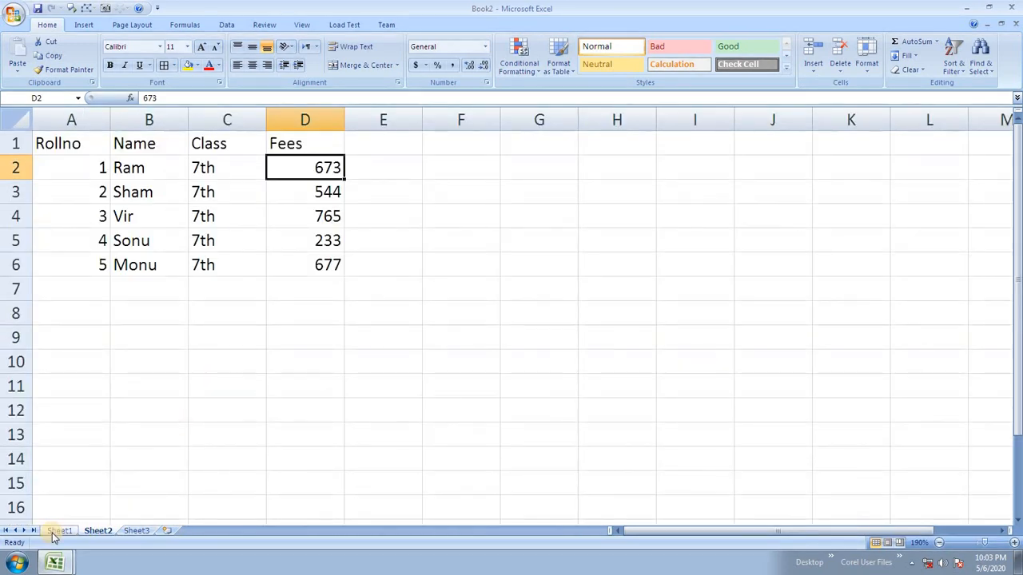
{"action": "left_click", "coordinate": [63, 530]}
{"action": "scroll", "coordinate": [185, 433], "scroll_direction": "up", "scroll_amount": 2}
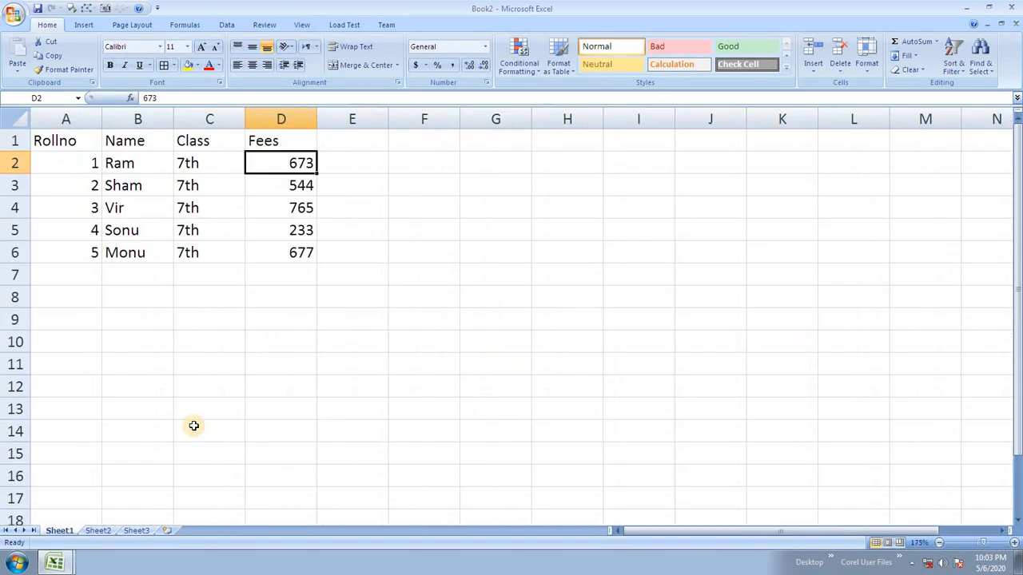
{"action": "left_click", "coordinate": [143, 531]}
{"action": "left_click", "coordinate": [98, 531]}
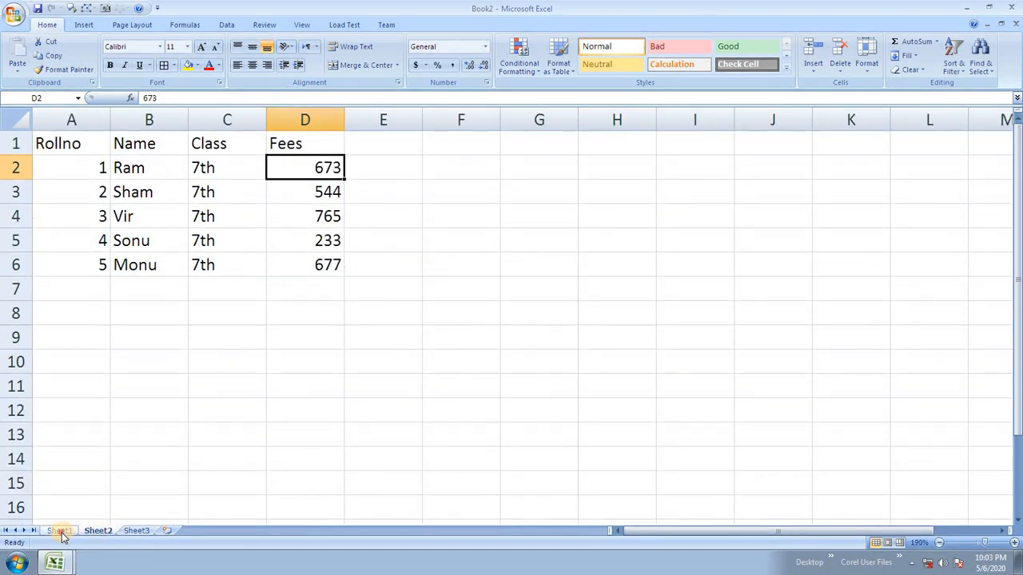
{"action": "left_click", "coordinate": [60, 531]}
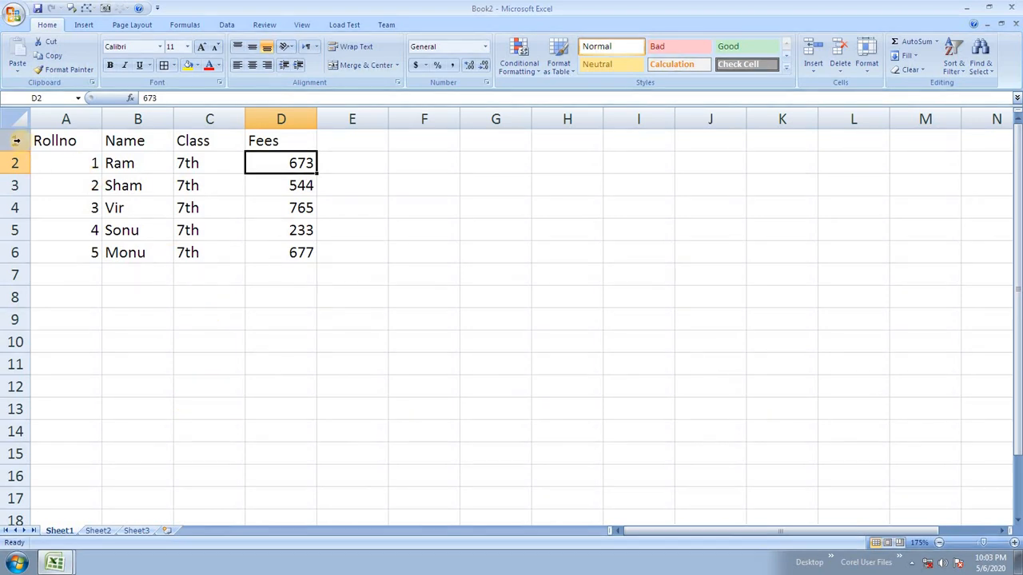
{"action": "left_click", "coordinate": [100, 531]}
Step: Insert a blank row above the column headings on Sheet1
{"action": "left_click", "coordinate": [66, 533]}
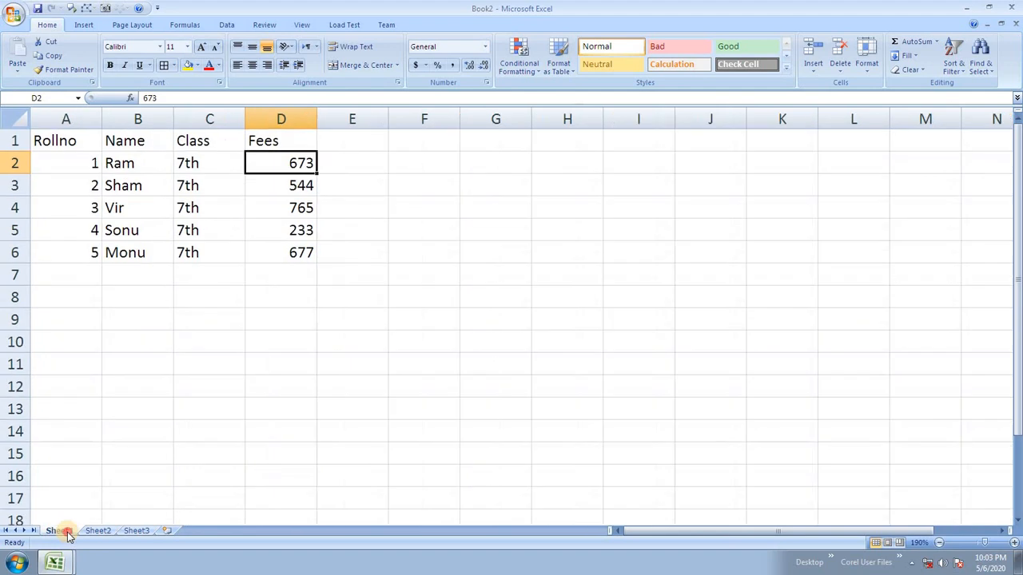
{"action": "left_click", "coordinate": [11, 141]}
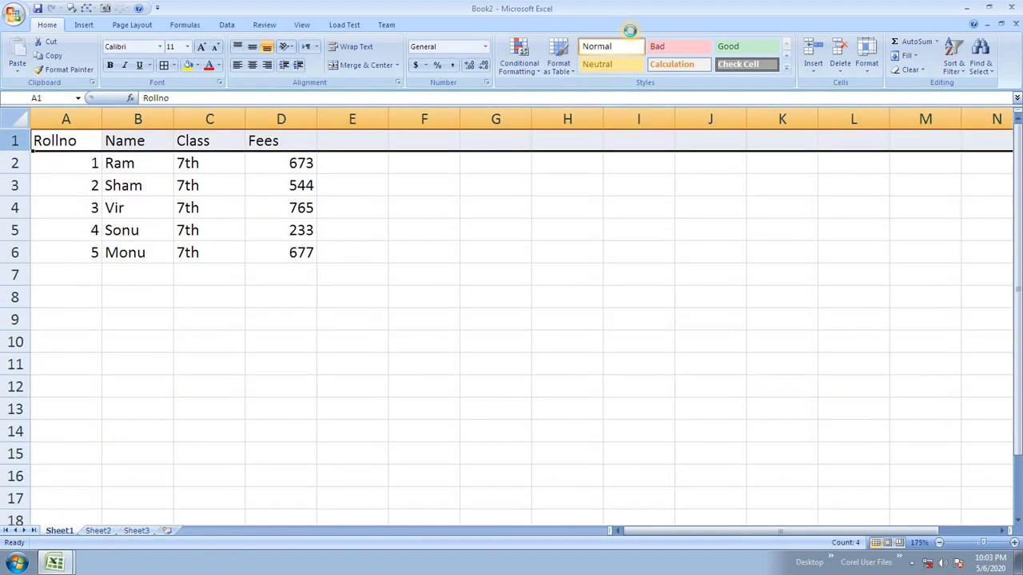
{"action": "key", "text": "ctrl+shift+plus"}
{"action": "left_click", "coordinate": [250, 245]}
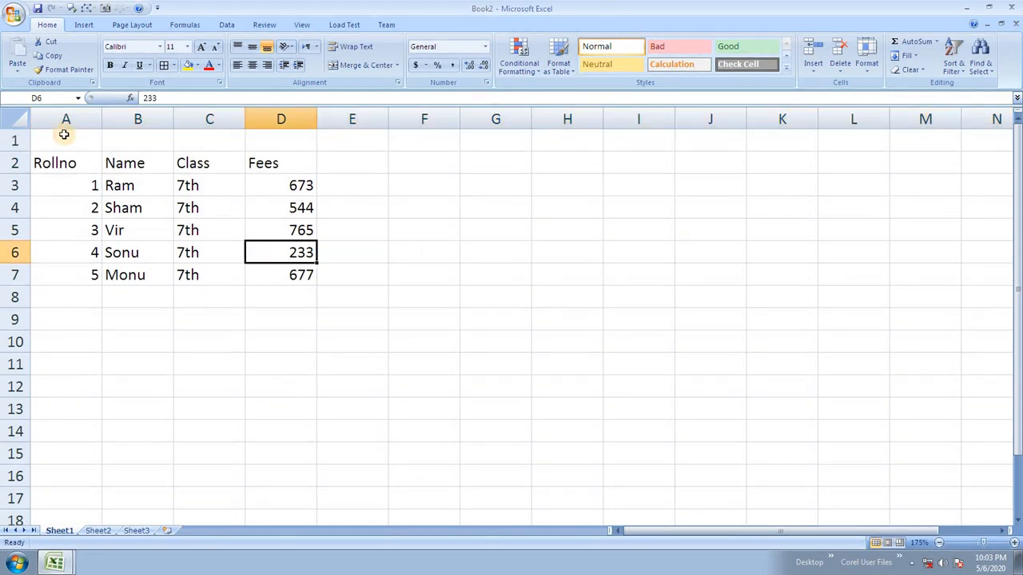
Step: Merge and center A1:D1 on Sheet1 and enter the title Sem 1st
{"action": "left_click_drag", "start_coordinate": [64, 134], "coordinate": [258, 137]}
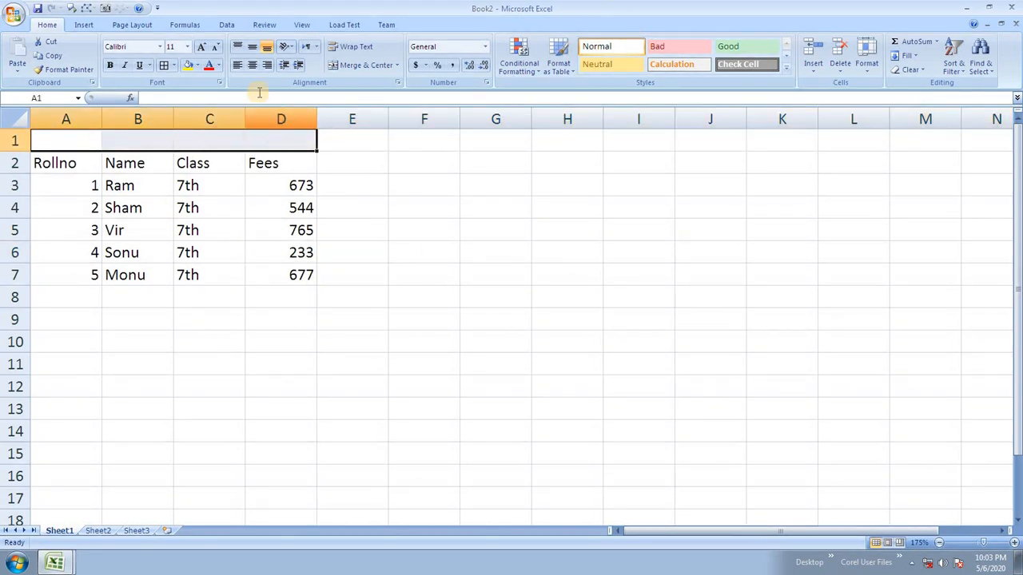
{"action": "left_click", "coordinate": [366, 65]}
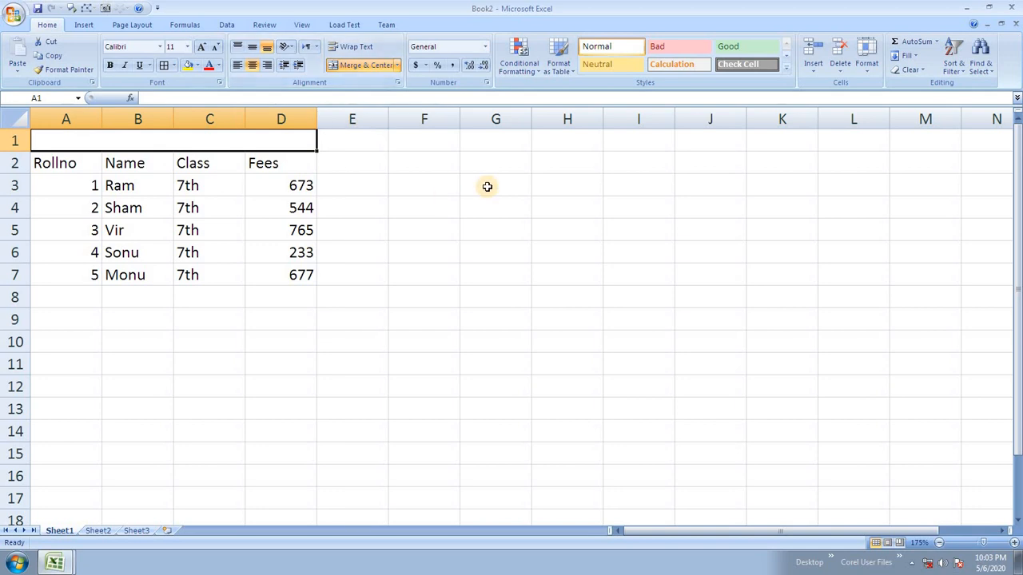
{"action": "type", "text": "se"}
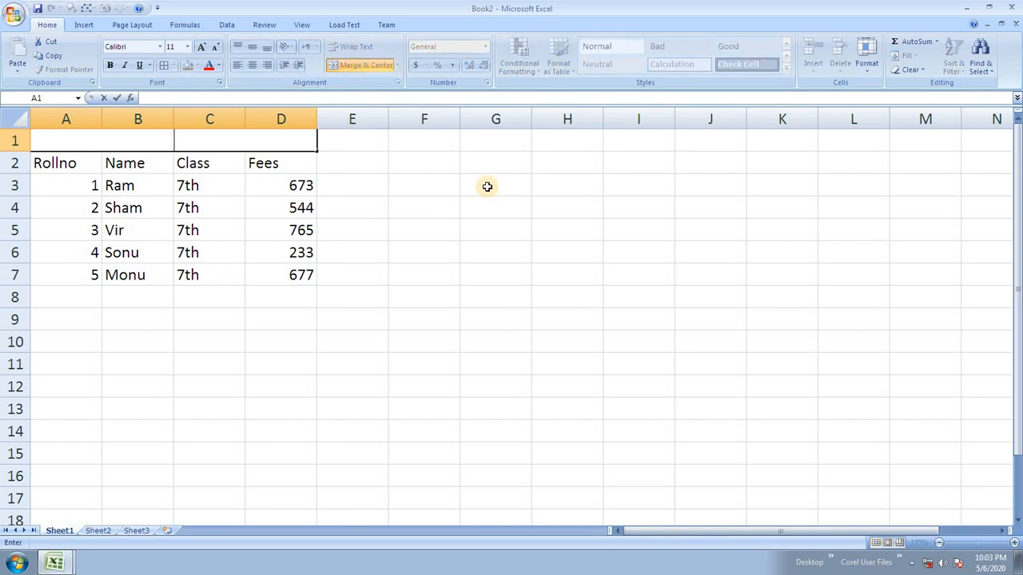
{"action": "type", "text": "Semp"}
{"action": "key", "text": "BackSpace"}
{"action": "type", "text": "1st"}
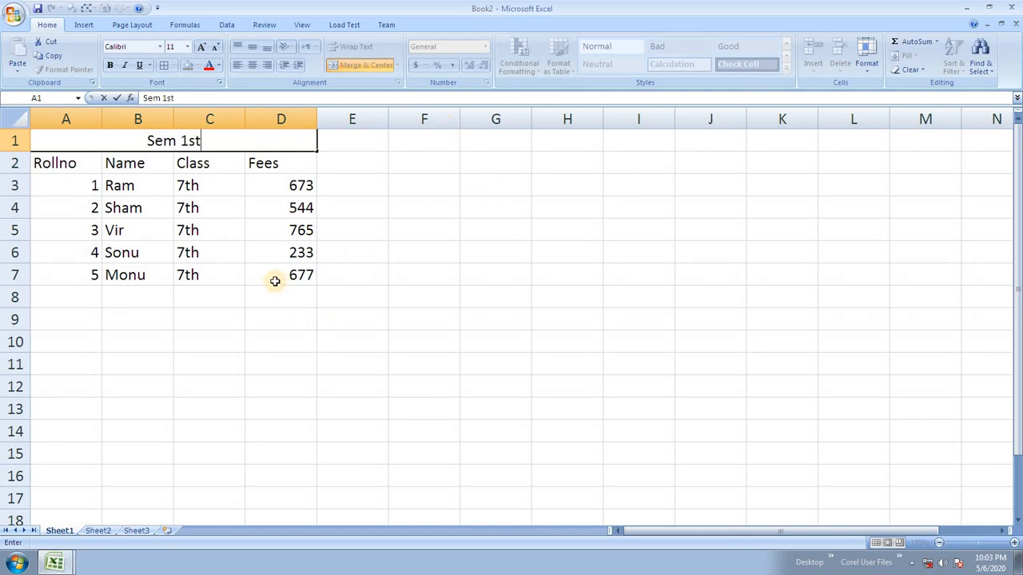
{"action": "left_click", "coordinate": [275, 281]}
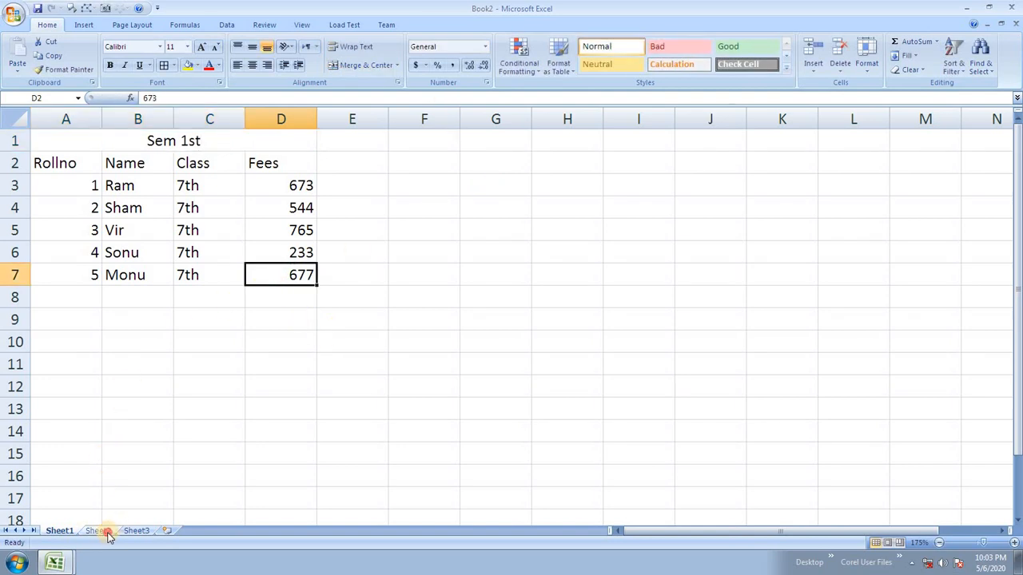
Step: Insert a blank row above the column headings on Sheet2 and merge and center A1:D1
{"action": "left_click", "coordinate": [108, 533]}
{"action": "left_click", "coordinate": [15, 146]}
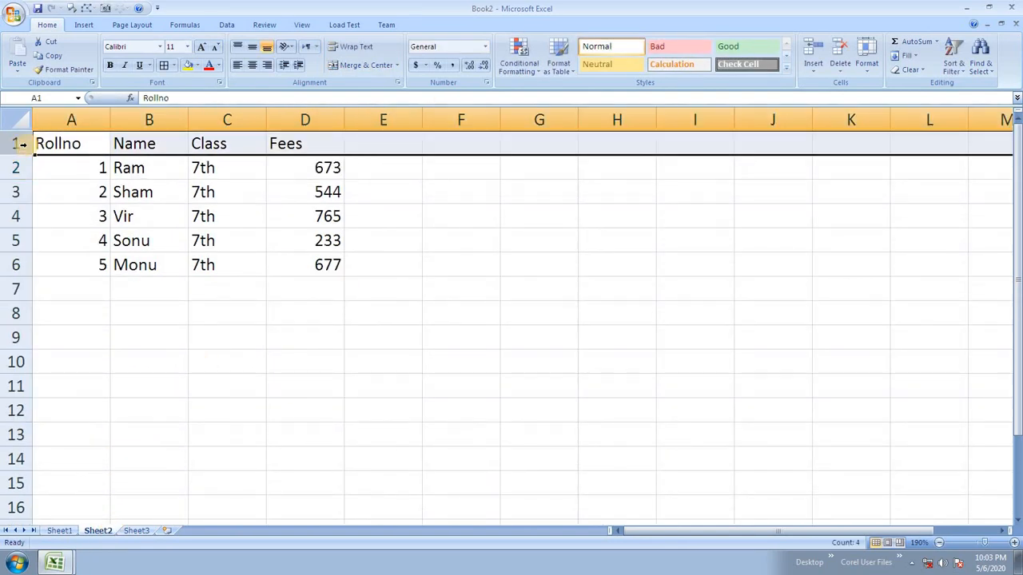
{"action": "key", "text": "ctrl+shift+plus"}
{"action": "left_click_drag", "start_coordinate": [85, 148], "coordinate": [283, 144]}
{"action": "left_click", "coordinate": [343, 65]}
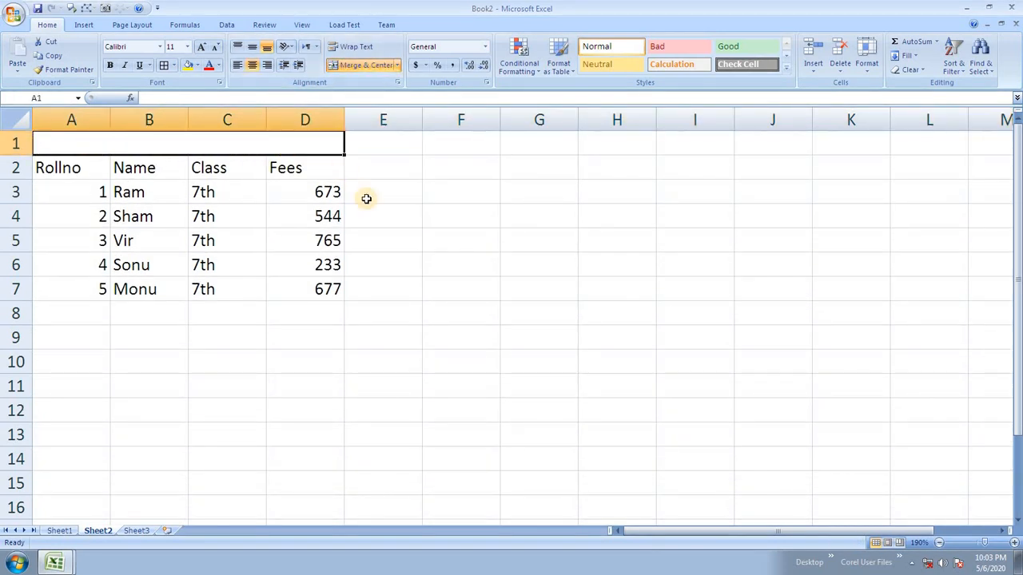
Step: Enter the title Sem 2nd in the merged cell above the table on Sheet2
{"action": "type", "text": "sem"}
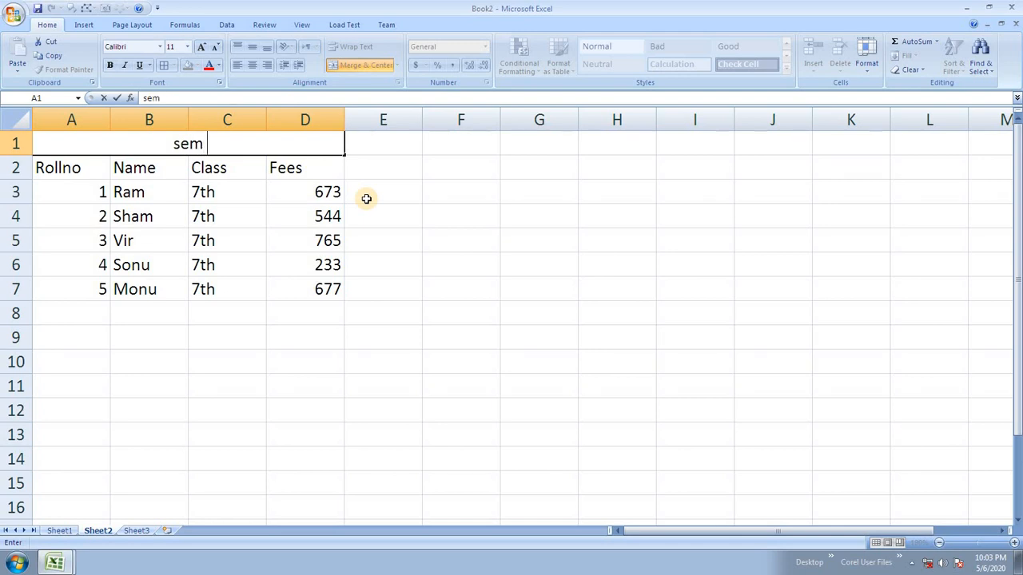
{"action": "type", "text": " @"}
{"action": "key", "text": "BackSpace"}
{"action": "type", "text": "2nd"}
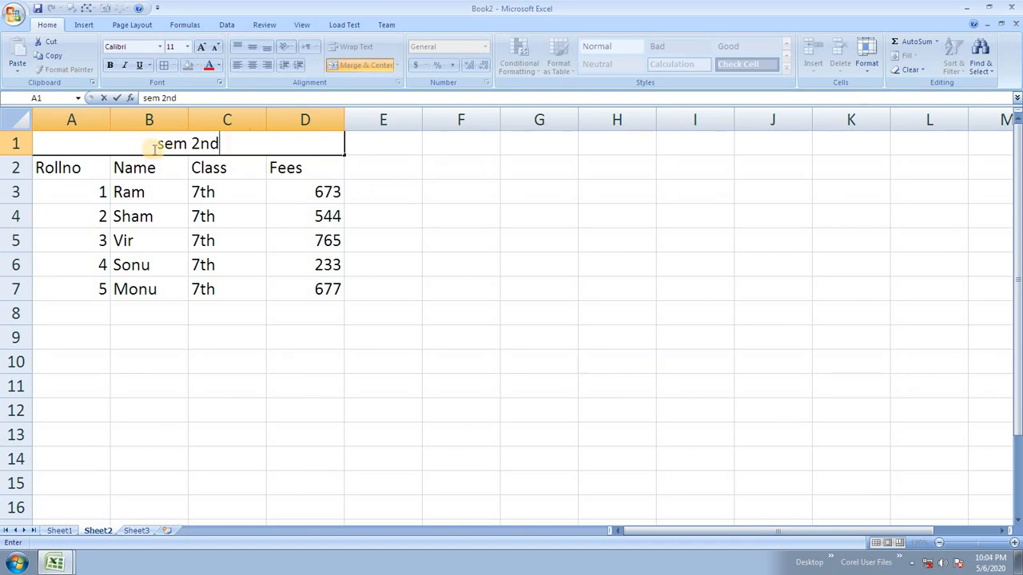
{"action": "left_click_drag", "start_coordinate": [152, 143], "coordinate": [186, 144]}
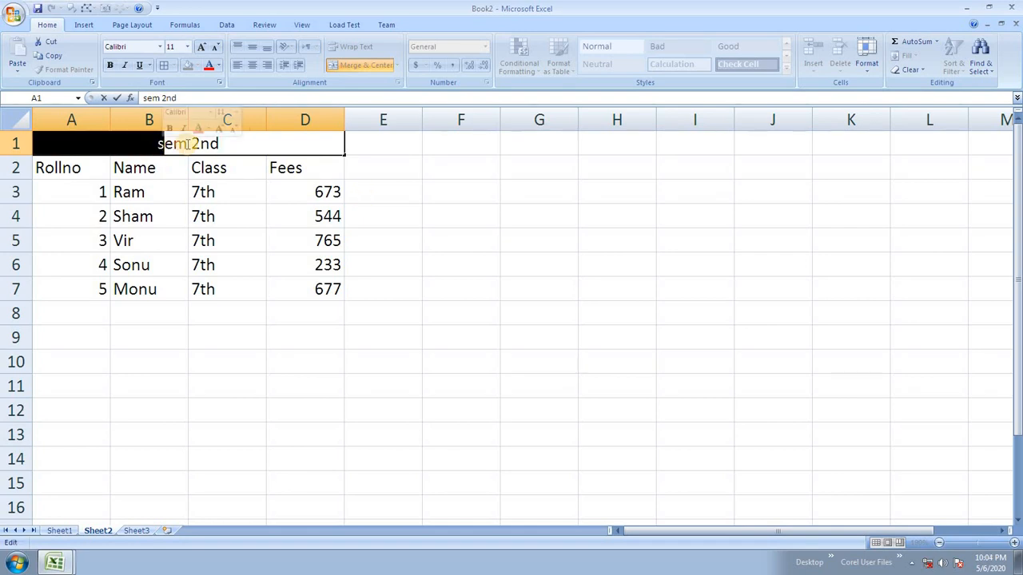
{"action": "type", "text": "S"}
{"action": "left_click", "coordinate": [284, 234]}
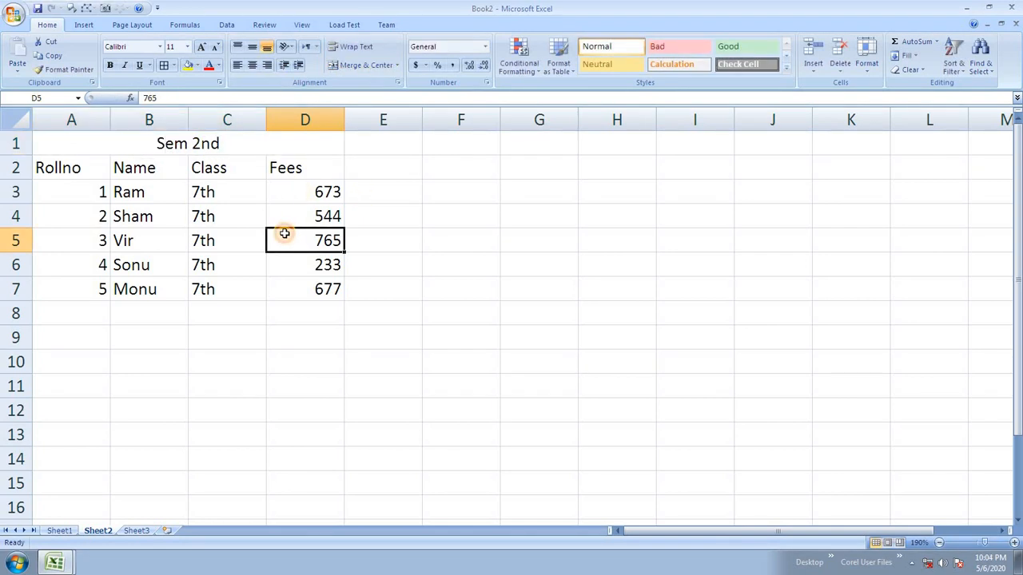
Step: Apply all borders to the student table A1:D7 on Sheet1 and compare it with the table on Sheet2
{"action": "left_click", "coordinate": [137, 530]}
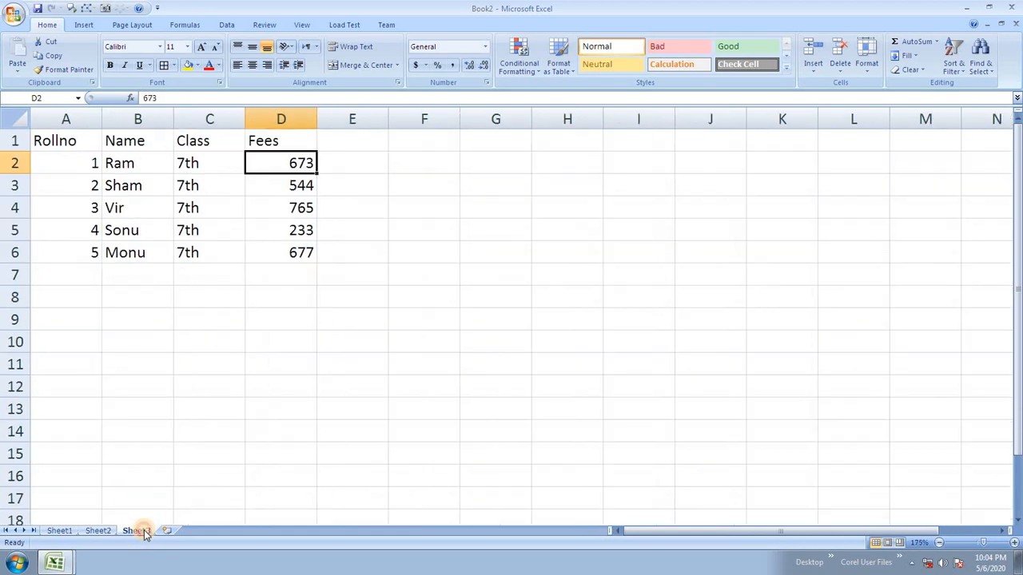
{"action": "left_click", "coordinate": [61, 530]}
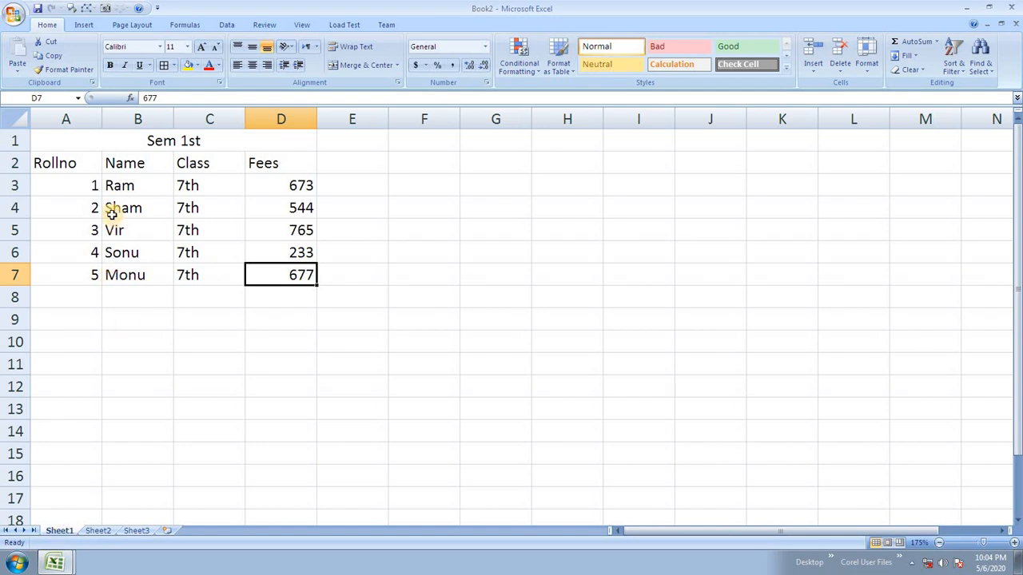
{"action": "left_click_drag", "start_coordinate": [101, 139], "coordinate": [267, 261]}
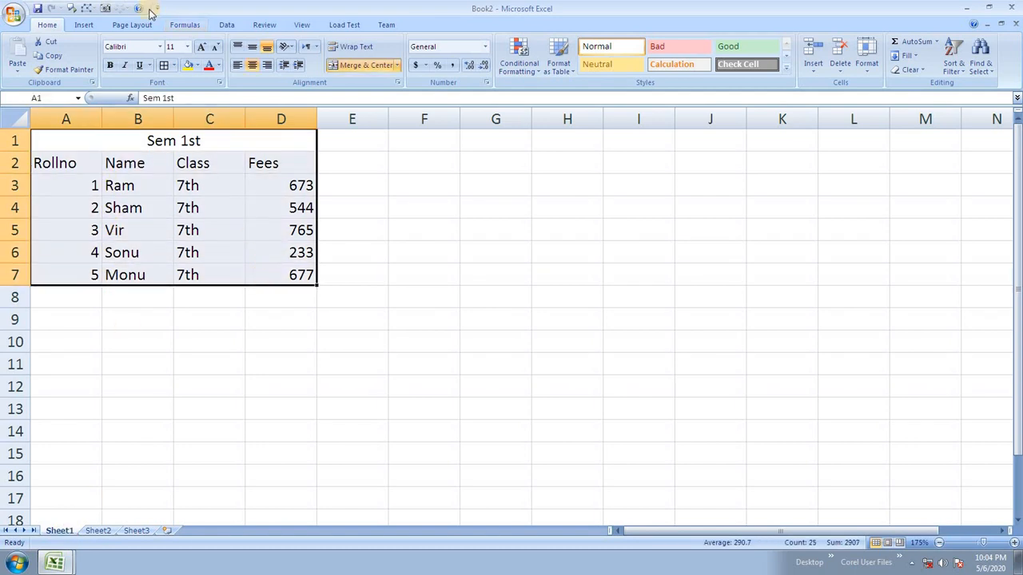
{"action": "left_click", "coordinate": [164, 65]}
{"action": "left_click", "coordinate": [228, 246]}
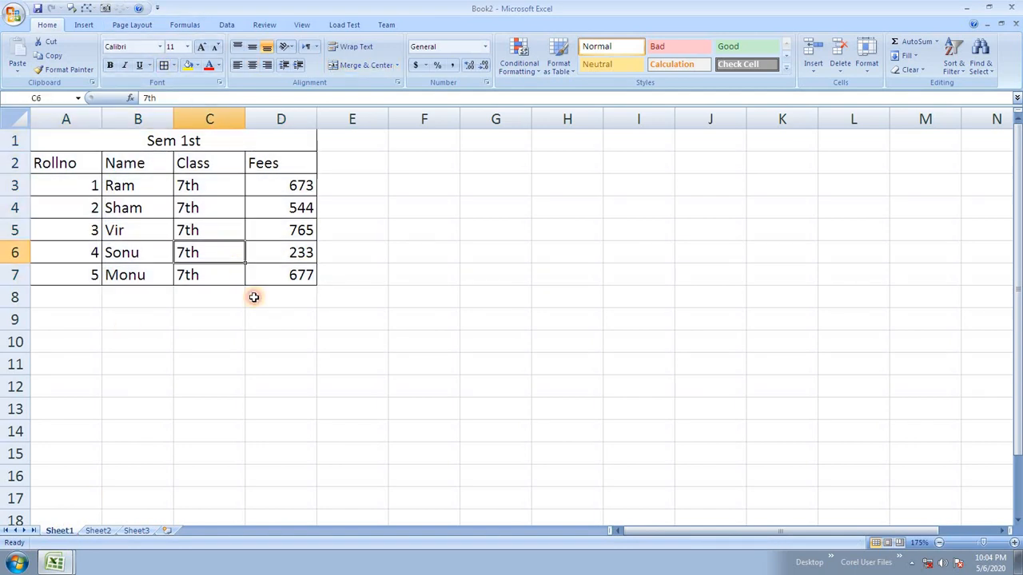
{"action": "left_click", "coordinate": [105, 532]}
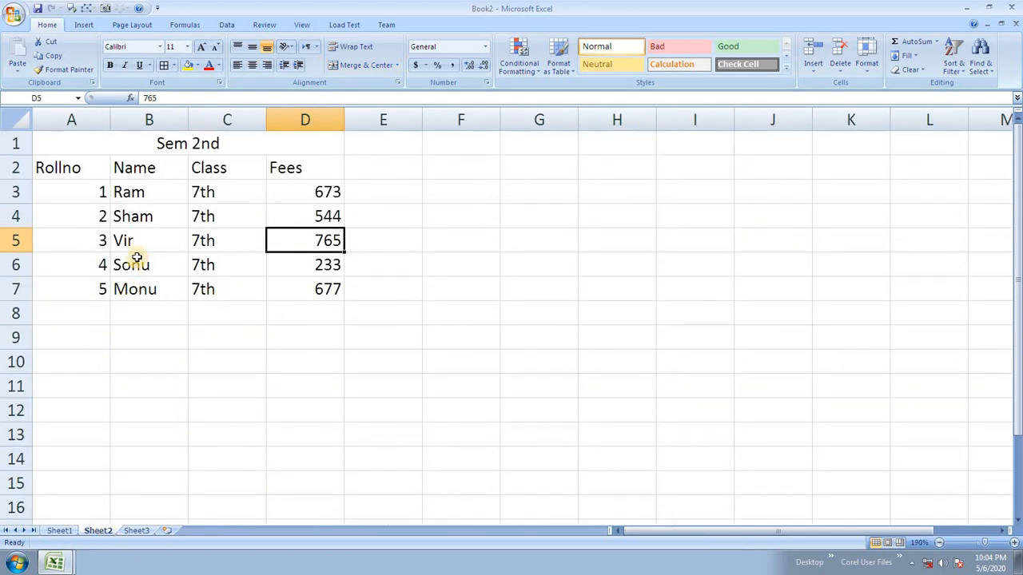
{"action": "left_click", "coordinate": [64, 531]}
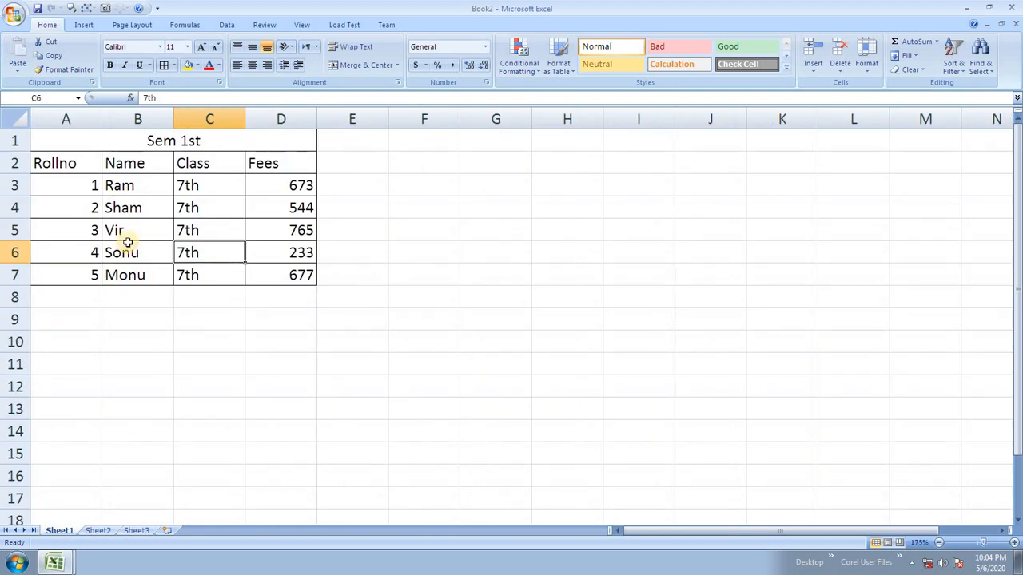
Step: Fill the merged Sem 1st title cell with light green and the header cells A2:D2 with light orange
{"action": "left_click", "coordinate": [152, 142]}
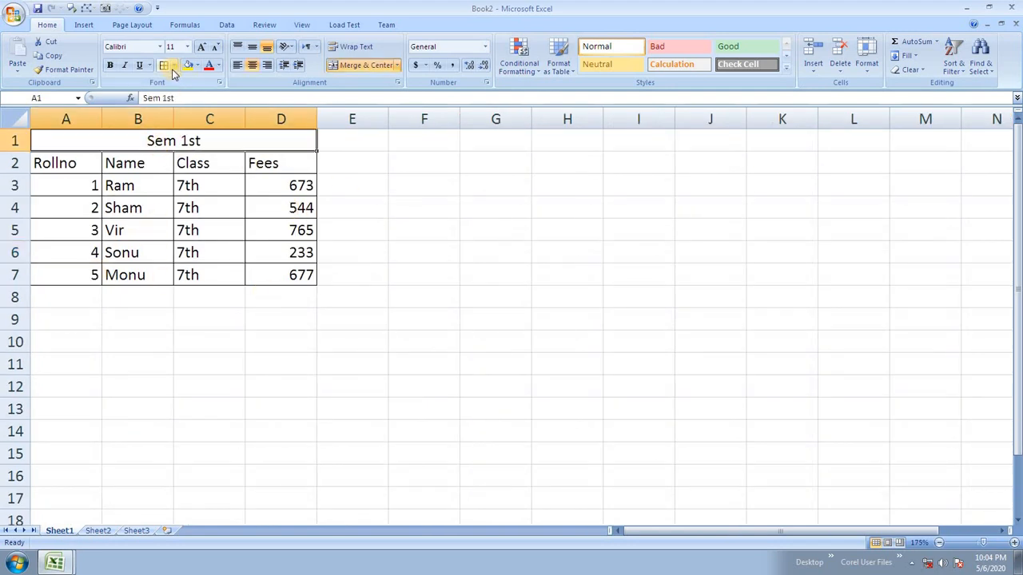
{"action": "left_click", "coordinate": [198, 66]}
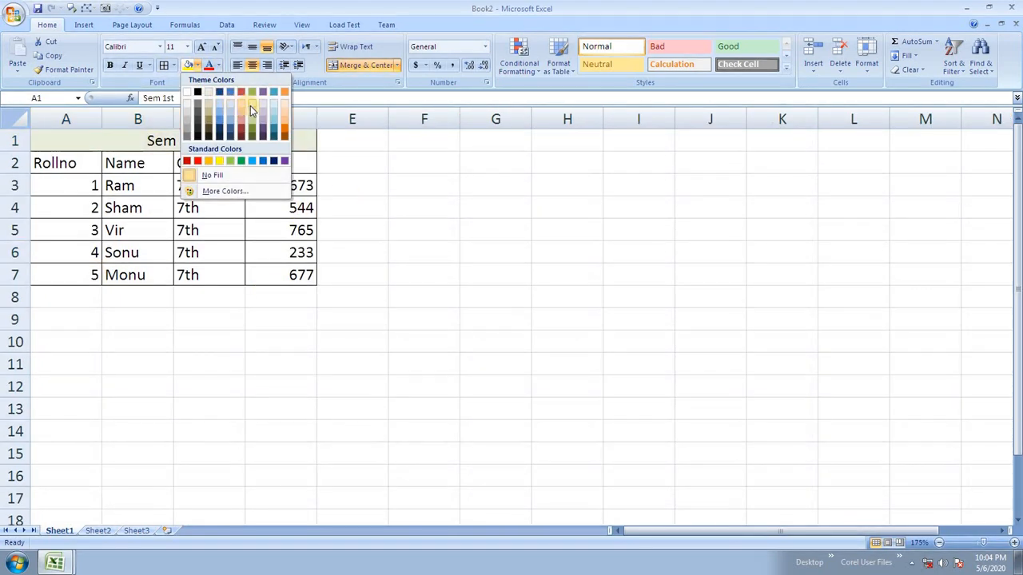
{"action": "left_click", "coordinate": [242, 134]}
{"action": "left_click_drag", "start_coordinate": [87, 162], "coordinate": [269, 160]}
{"action": "left_click", "coordinate": [199, 66]}
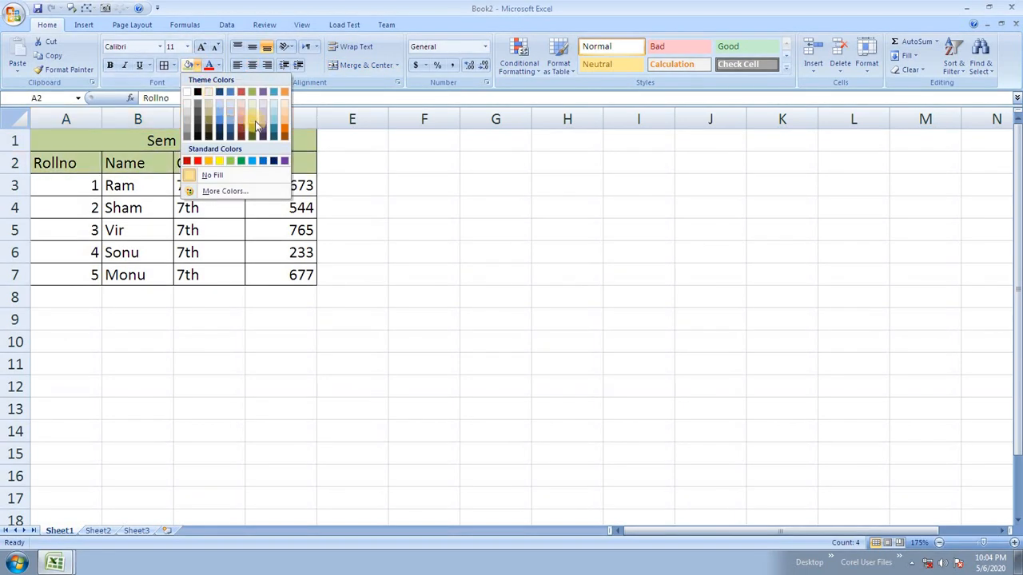
{"action": "left_click", "coordinate": [281, 114]}
{"action": "left_click", "coordinate": [280, 207]}
Step: Fill the student data cells A3:D7 on Sheet1 with light blue
{"action": "left_click_drag", "start_coordinate": [83, 192], "coordinate": [276, 269]}
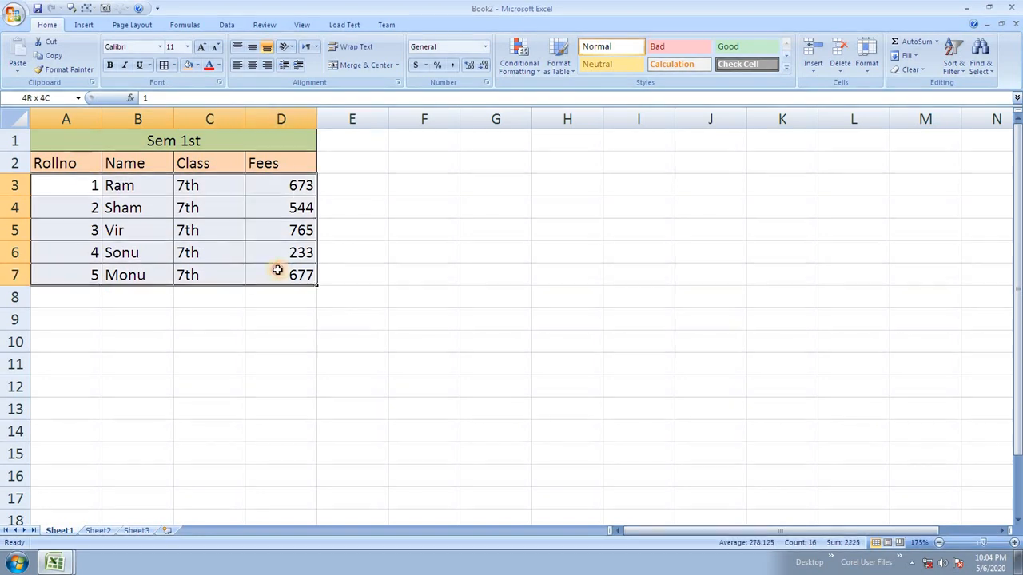
{"action": "left_click", "coordinate": [198, 66]}
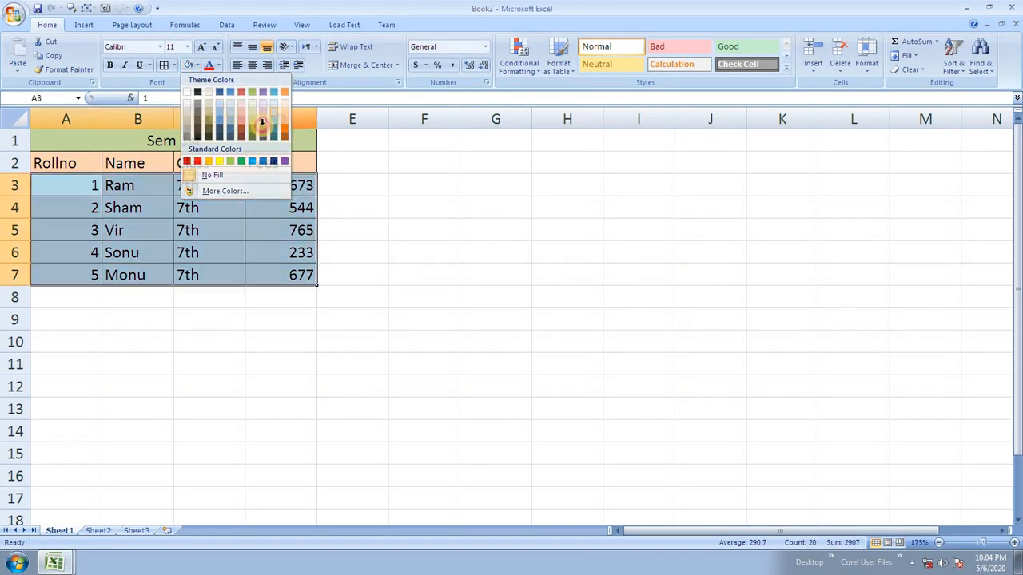
{"action": "left_click", "coordinate": [273, 117]}
{"action": "left_click", "coordinate": [249, 210]}
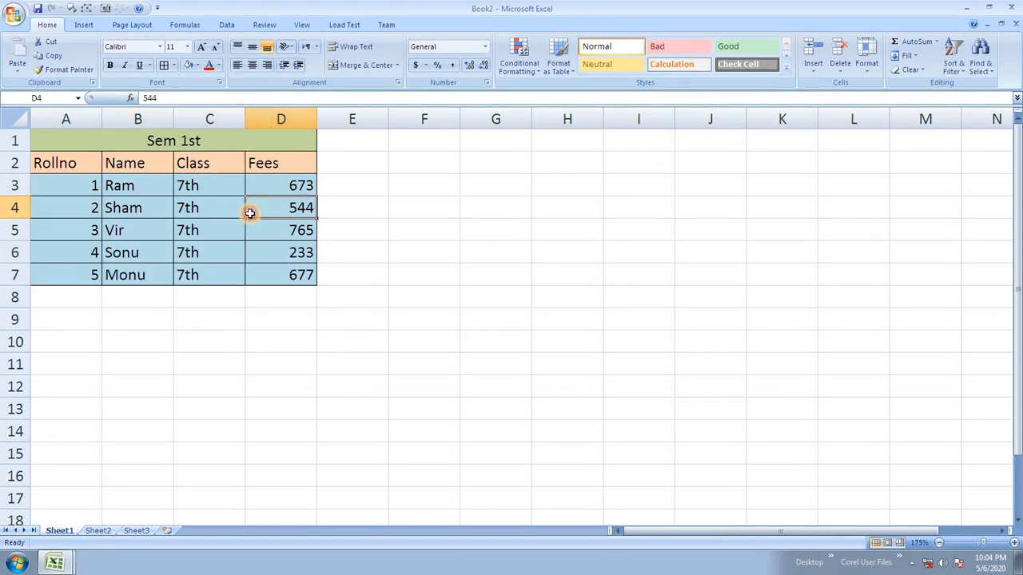
Step: Group Sheet1 with Sheet2 and fill only the formats of A1:D7 across both worksheets, checking the table on Sheet2
{"action": "left_click", "coordinate": [96, 530]}
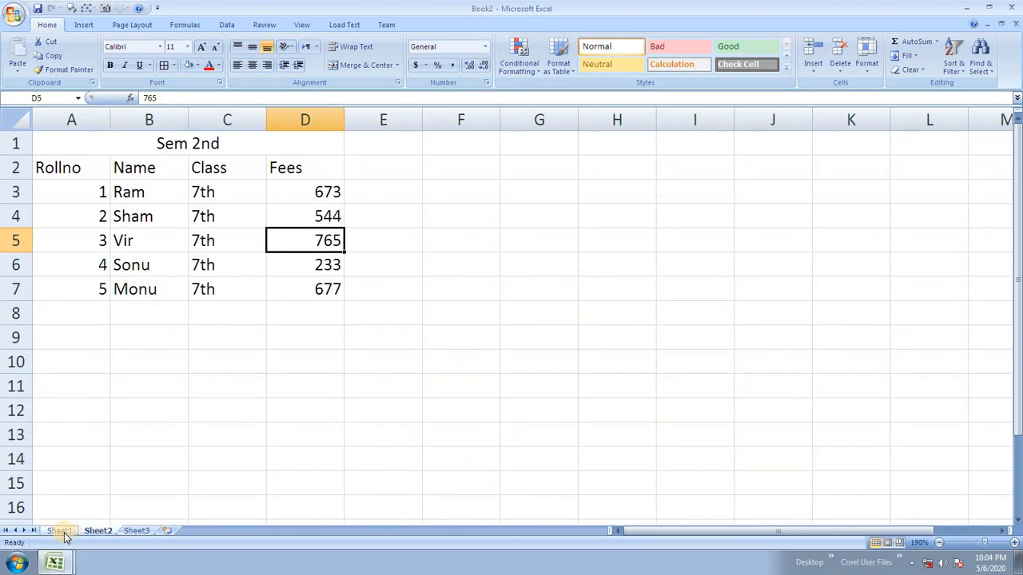
{"action": "left_click", "coordinate": [62, 531]}
{"action": "left_click_drag", "start_coordinate": [108, 141], "coordinate": [192, 272]}
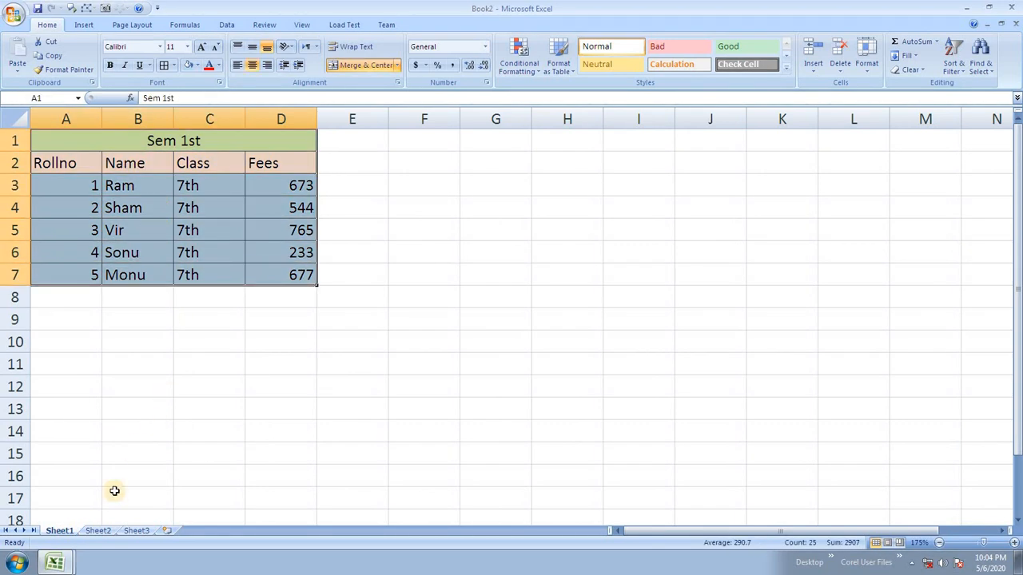
{"action": "left_click", "coordinate": [97, 530], "text": "ctrl"}
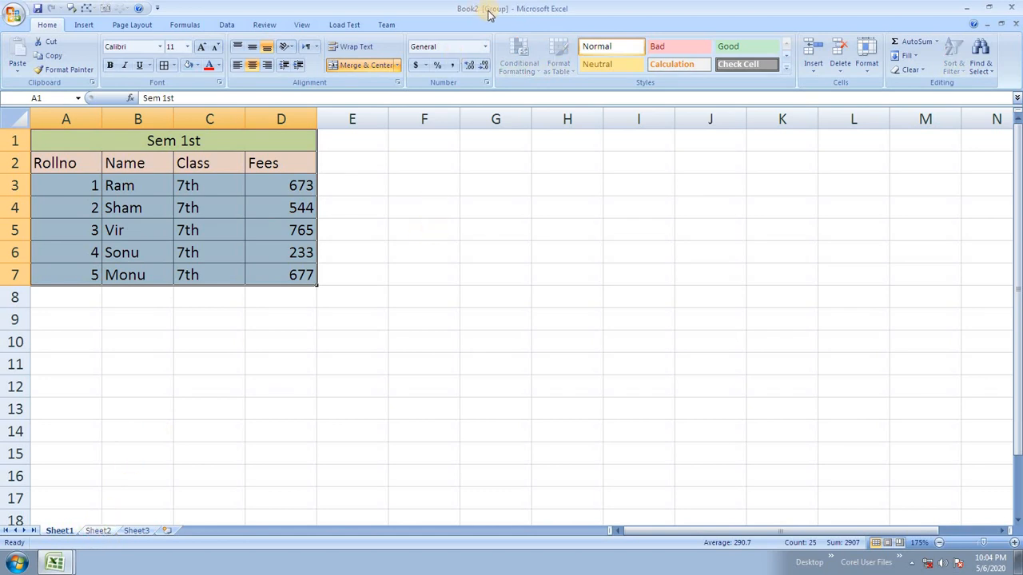
{"action": "left_click", "coordinate": [918, 58]}
{"action": "left_click", "coordinate": [931, 131]}
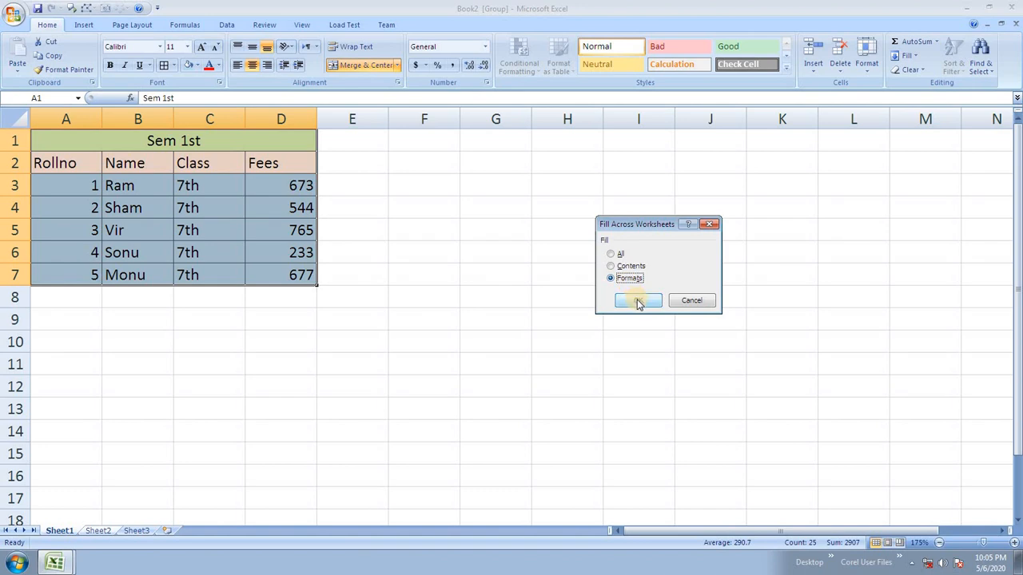
{"action": "left_click", "coordinate": [638, 301]}
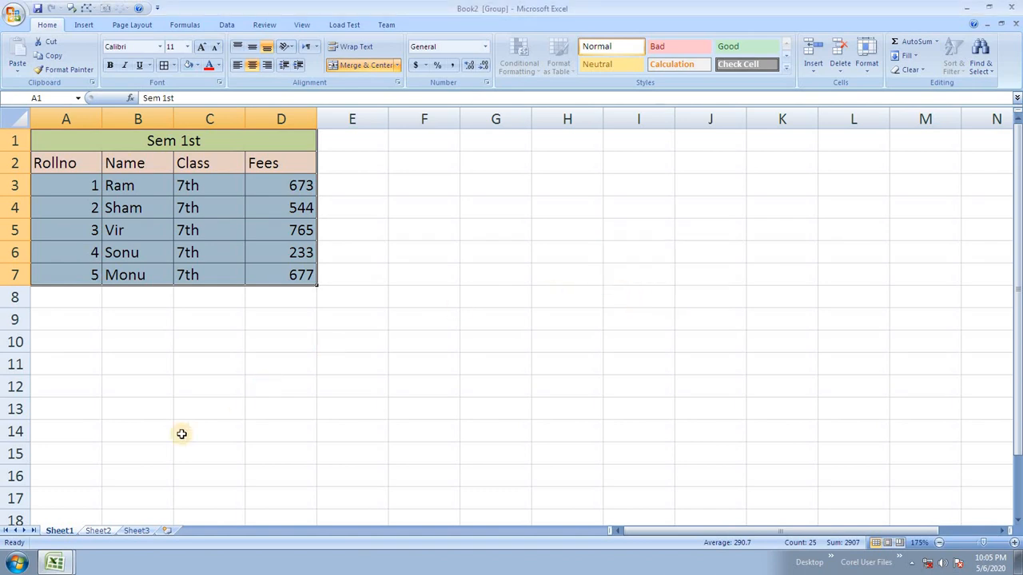
{"action": "left_click", "coordinate": [106, 532]}
{"action": "left_click", "coordinate": [239, 229]}
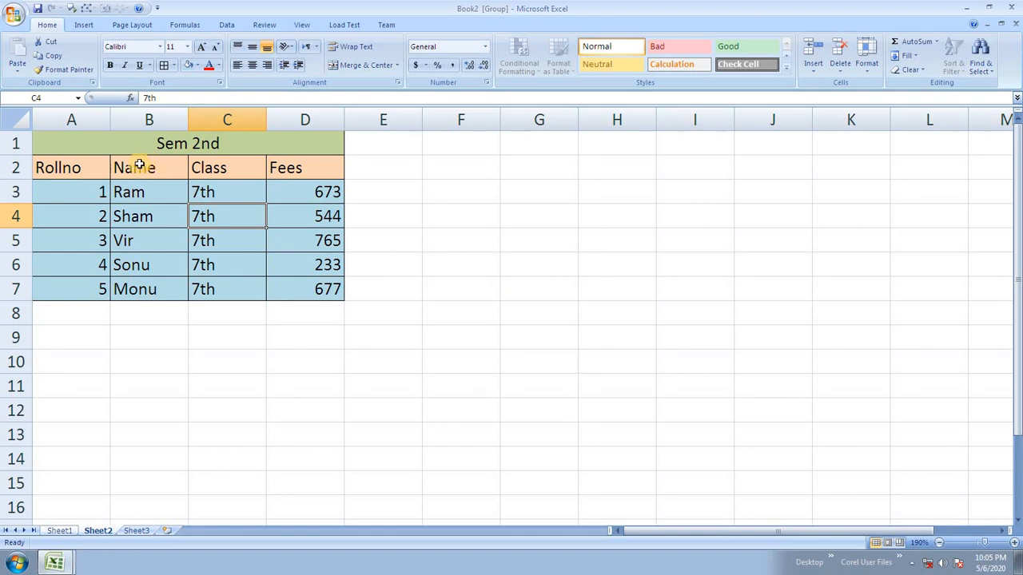
Step: With the sheets grouped, enter roll number 6 in A8 and the student's name in B8 on Sheet1
{"action": "left_click", "coordinate": [65, 532]}
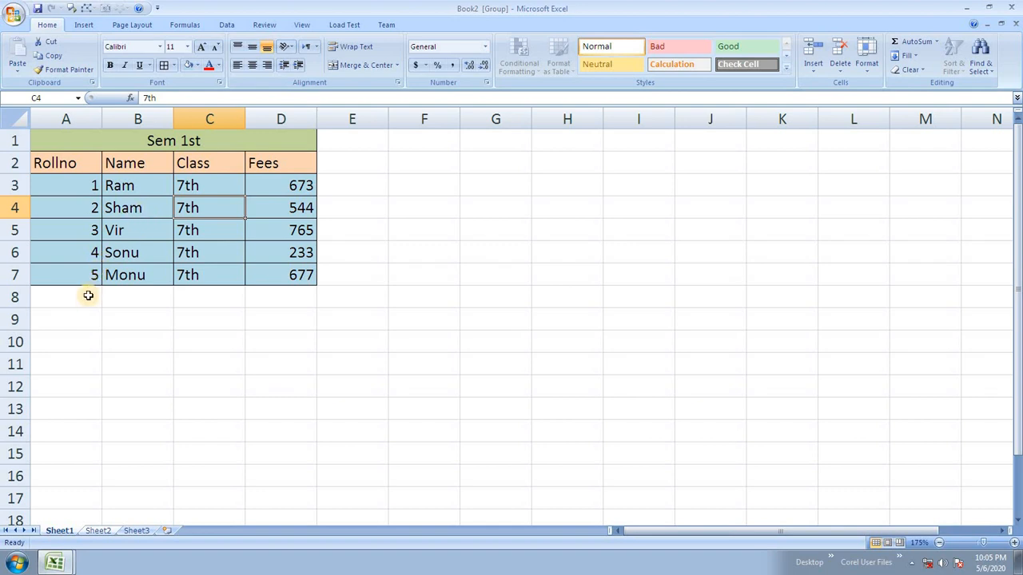
{"action": "left_click", "coordinate": [260, 278]}
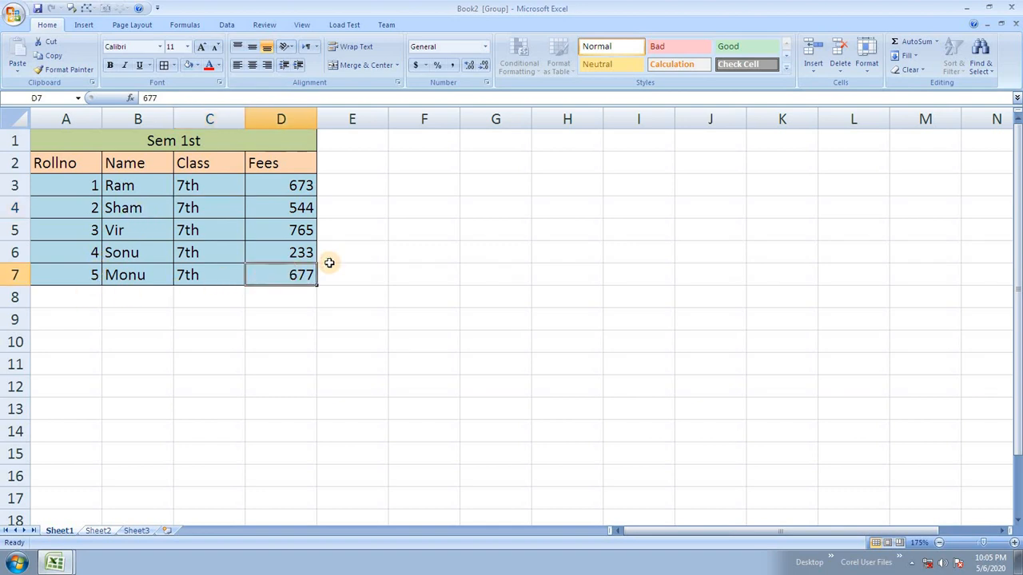
{"action": "key", "text": "Return"}
{"action": "key", "text": "Left"}
{"action": "key", "text": "Left"}
{"action": "key", "text": "Left"}
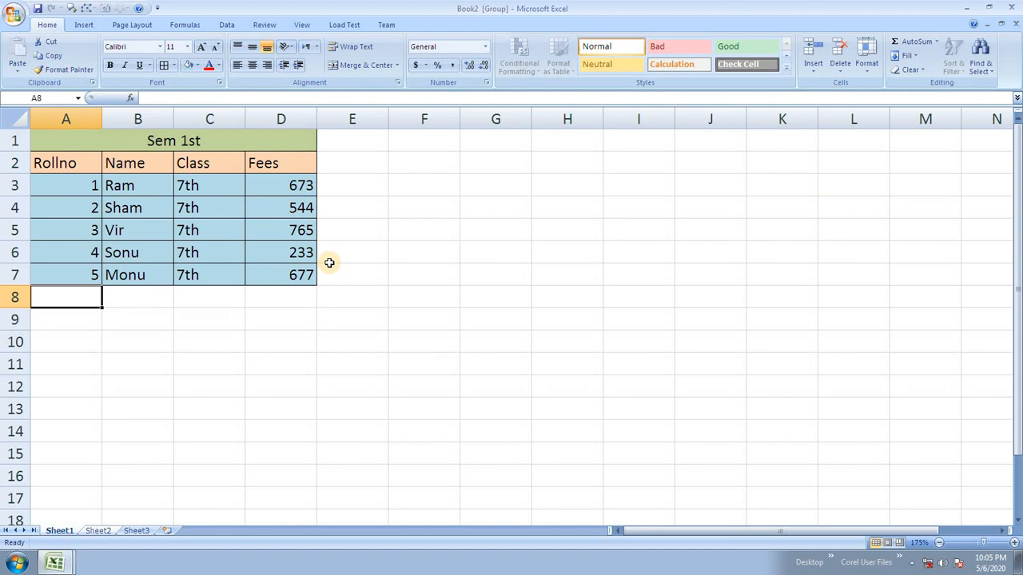
{"action": "type", "text": "6"}
{"action": "key", "text": "Tab"}
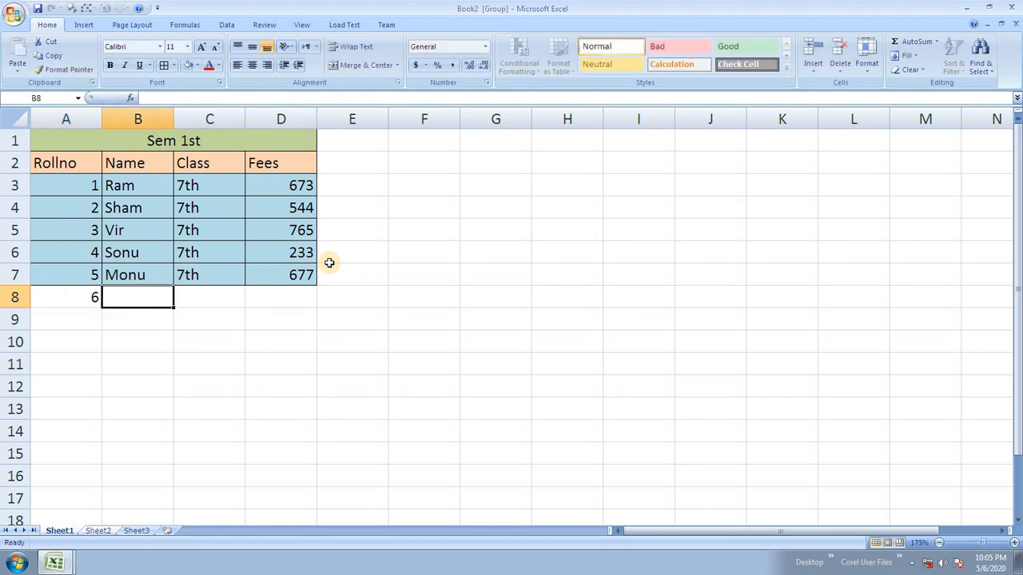
{"action": "type", "text": "Sh"}
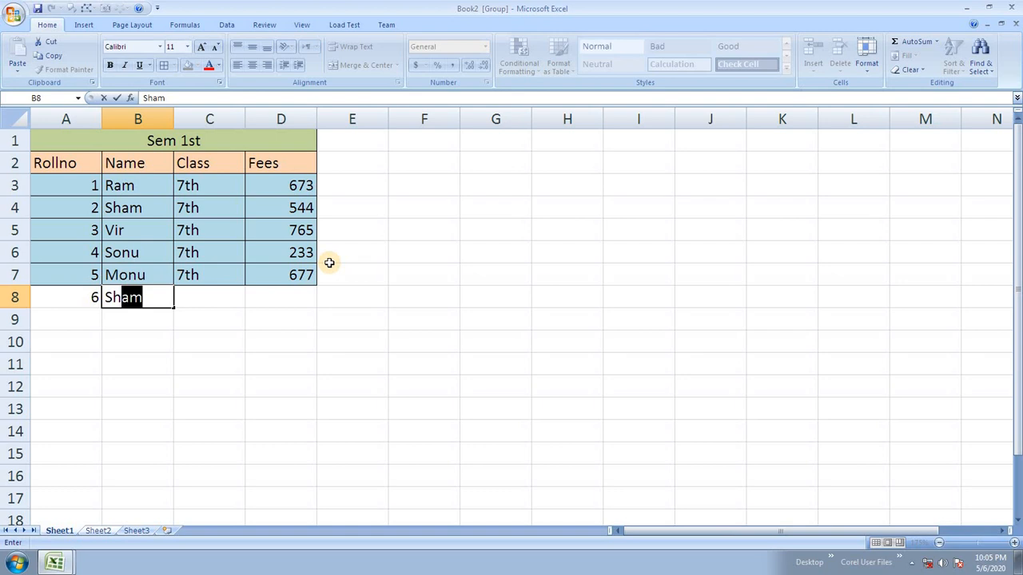
{"action": "key", "text": "BackSpace"}
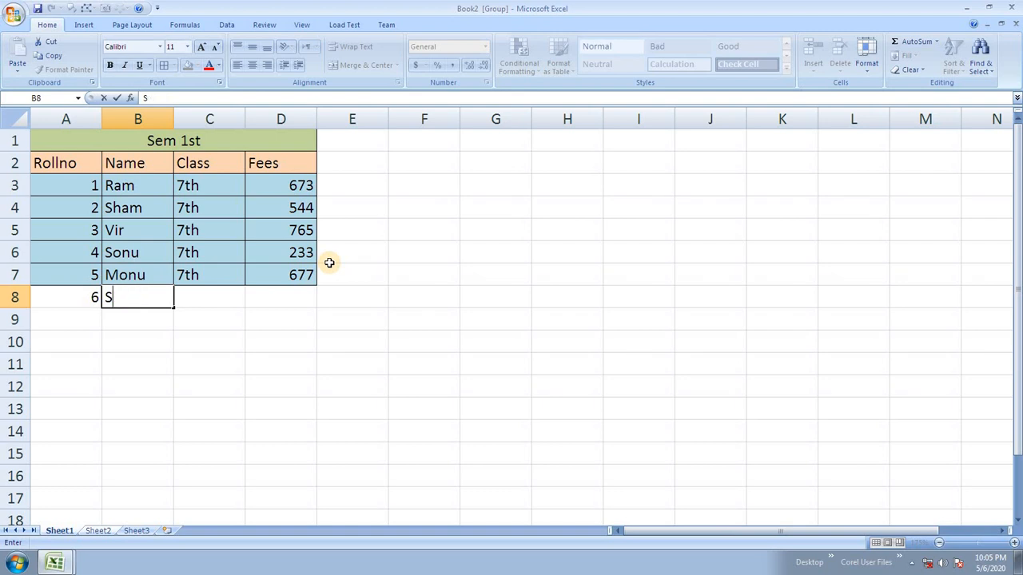
{"action": "key", "text": "Tab"}
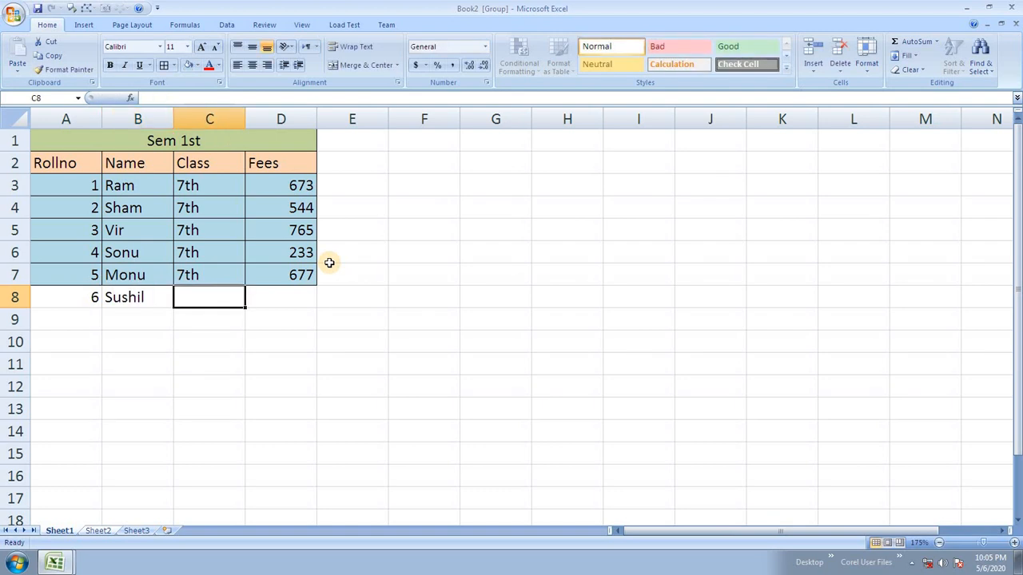
Step: Complete the row 8 record with class 7th and fees 988
{"action": "type", "text": "7th"}
{"action": "key", "text": "Tab"}
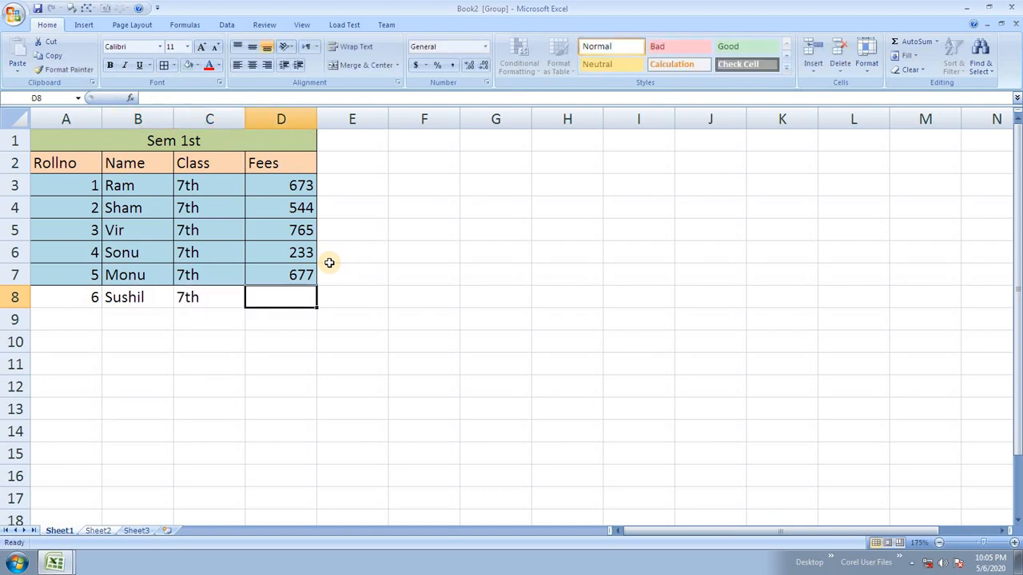
{"action": "type", "text": "988"}
{"action": "key", "text": "Return"}
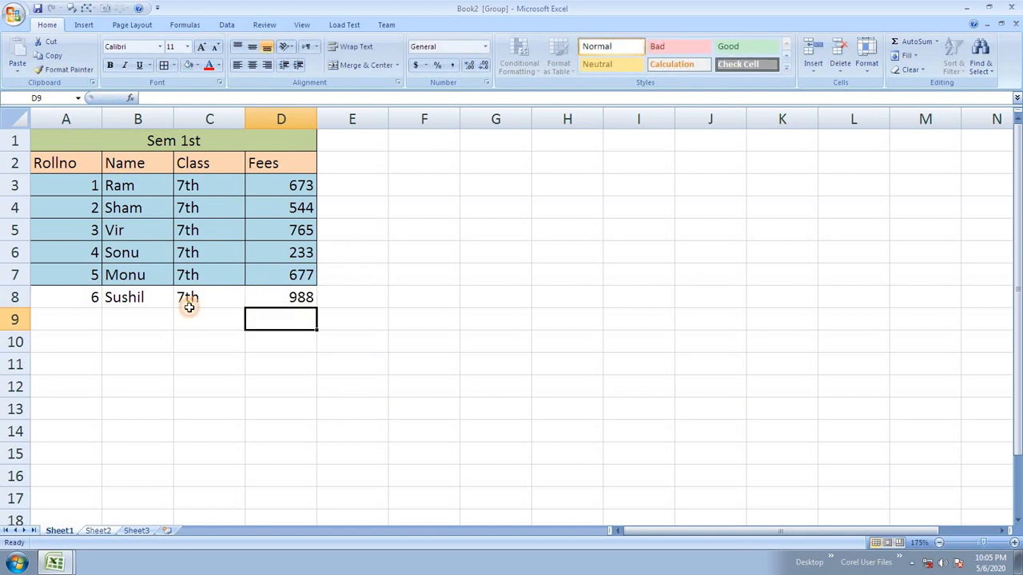
Step: Copy the formatting of A7:D7 onto the new record in A8:D8 with Format Painter
{"action": "left_click", "coordinate": [96, 293]}
{"action": "left_click_drag", "start_coordinate": [95, 274], "coordinate": [274, 279]}
{"action": "left_click", "coordinate": [72, 70]}
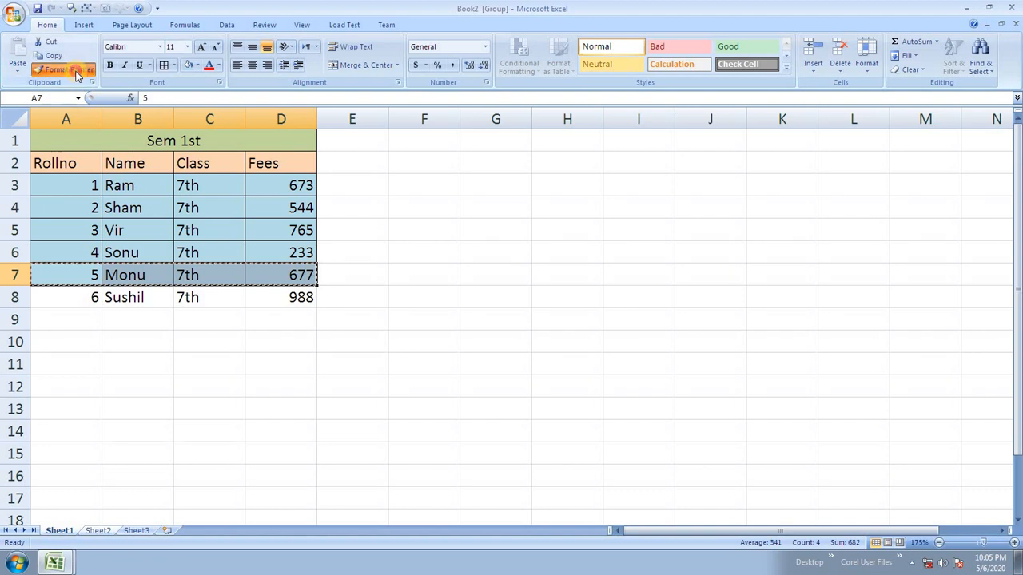
{"action": "left_click_drag", "start_coordinate": [65, 294], "coordinate": [276, 289]}
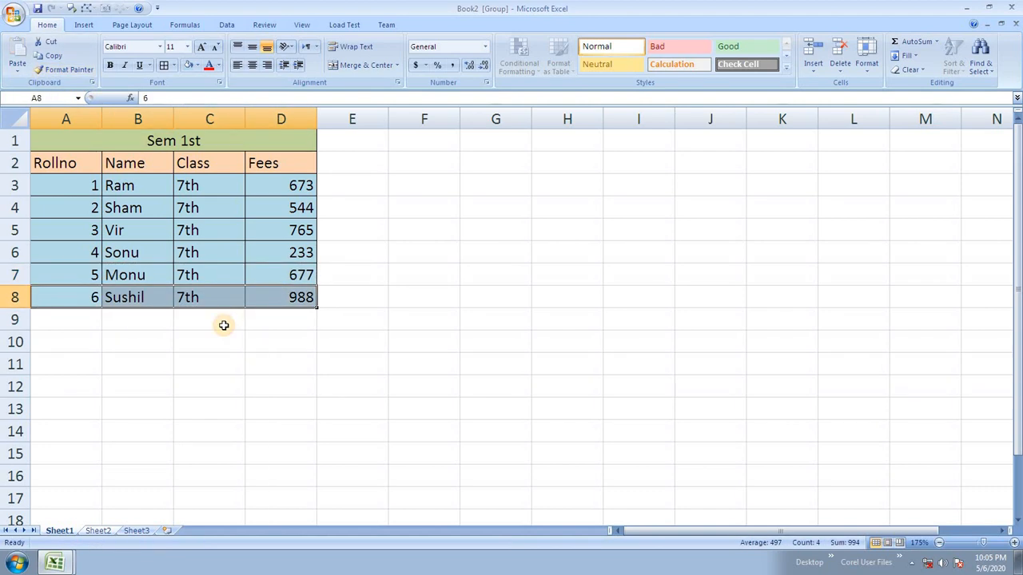
{"action": "left_click", "coordinate": [221, 326]}
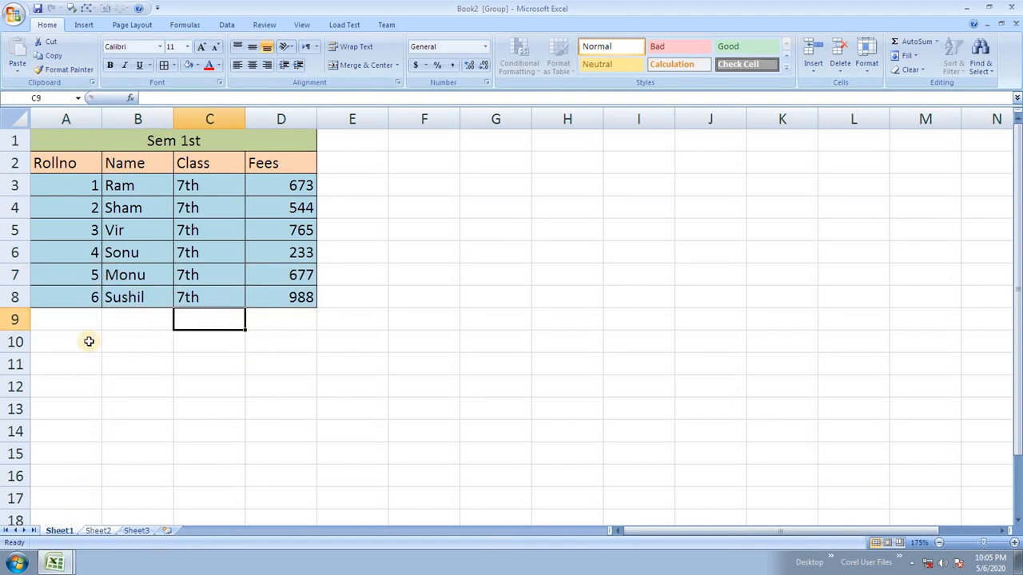
Step: Compare the row 8 record on Sheet2 and Sheet1, and ungroup the worksheets
{"action": "left_click", "coordinate": [98, 531]}
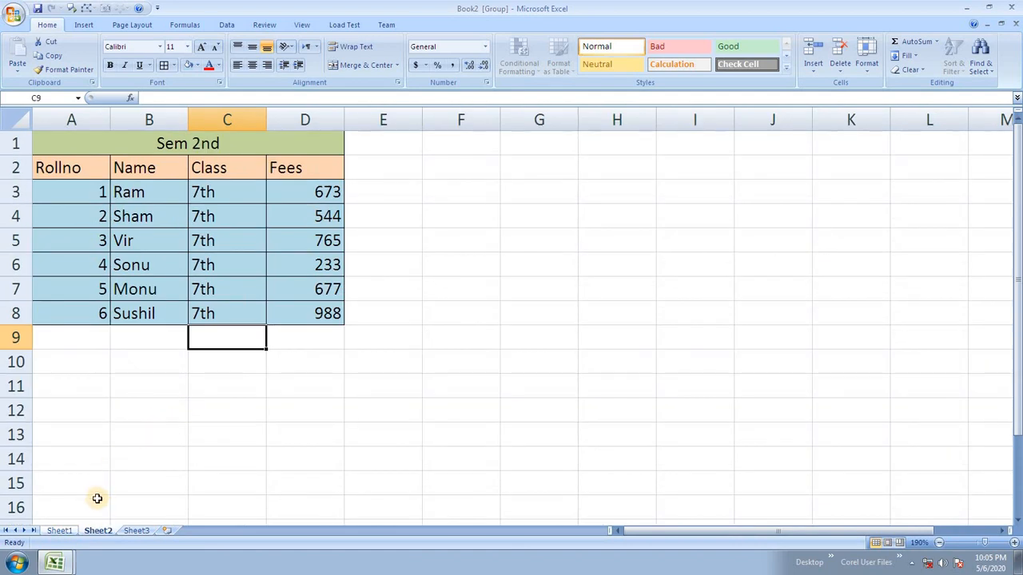
{"action": "left_click", "coordinate": [64, 531]}
{"action": "left_click", "coordinate": [96, 532]}
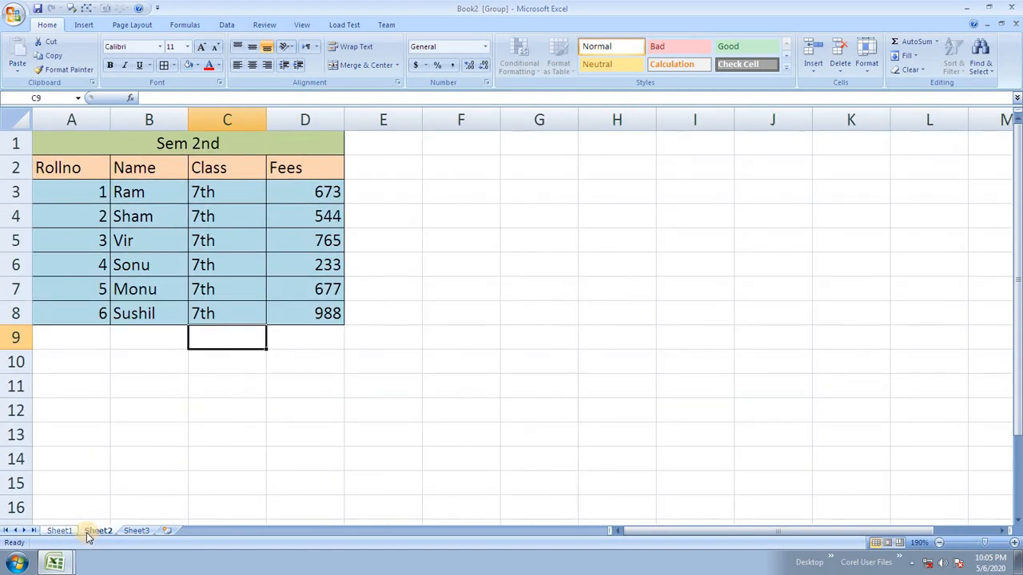
{"action": "left_click", "coordinate": [59, 531]}
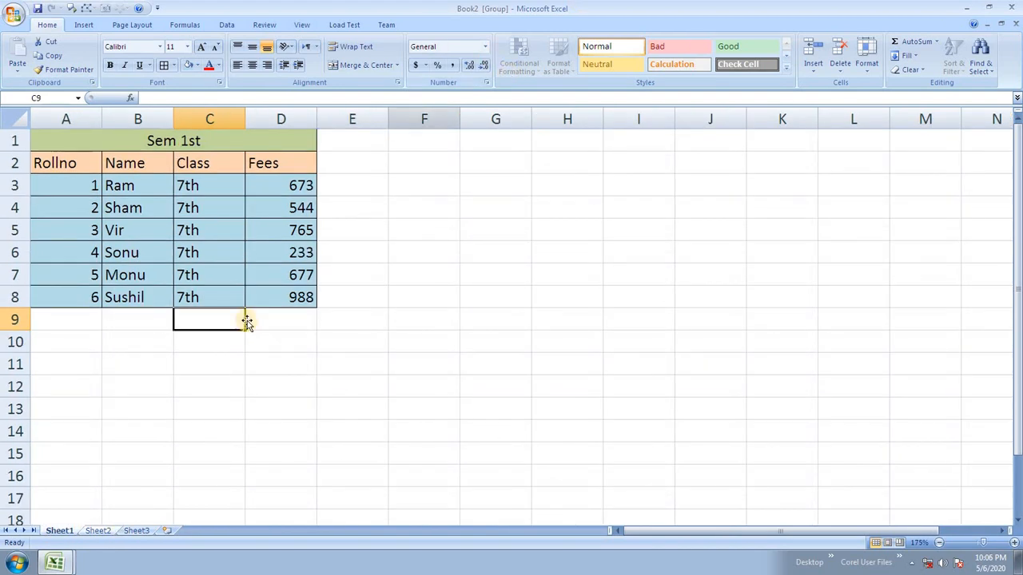
{"action": "left_click", "coordinate": [134, 531]}
{"action": "left_click", "coordinate": [97, 532]}
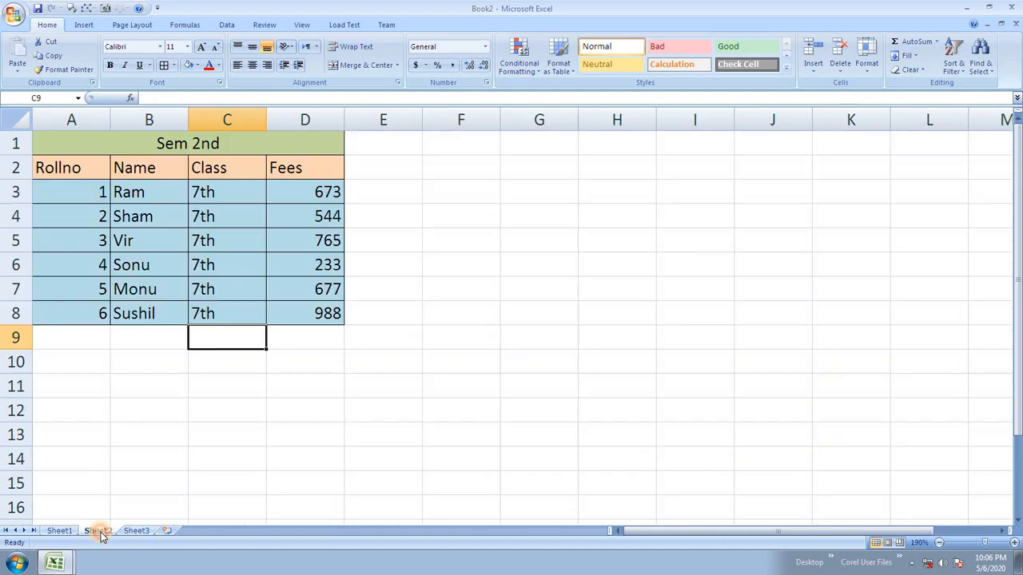
{"action": "left_click", "coordinate": [61, 532]}
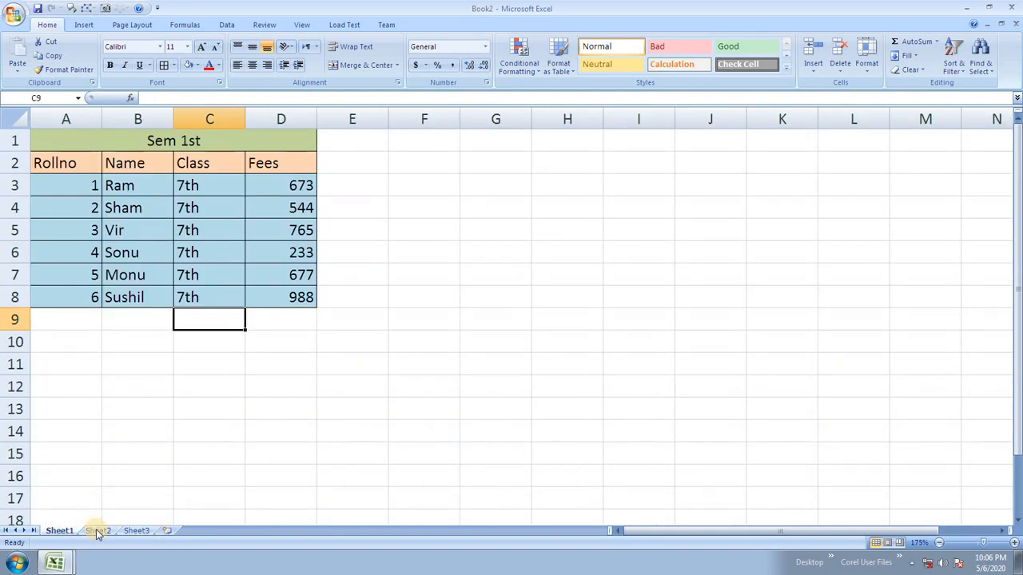
Step: Delete the row 8 record and its formatting from Sheet2 only, and compare the table with Sheet1
{"action": "left_click", "coordinate": [97, 531]}
{"action": "left_click", "coordinate": [16, 313]}
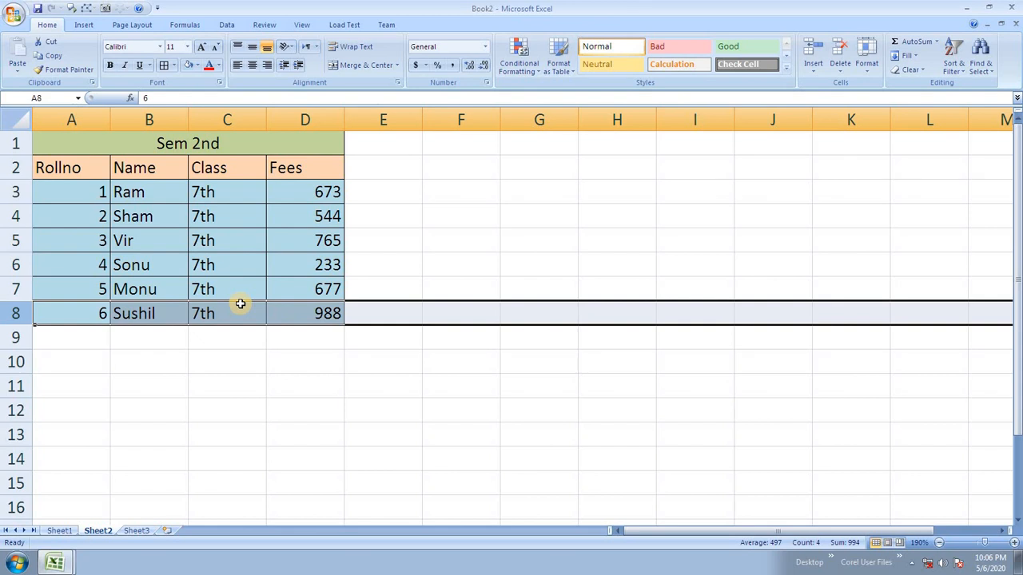
{"action": "key", "text": "Delete"}
{"action": "left_click", "coordinate": [201, 365]}
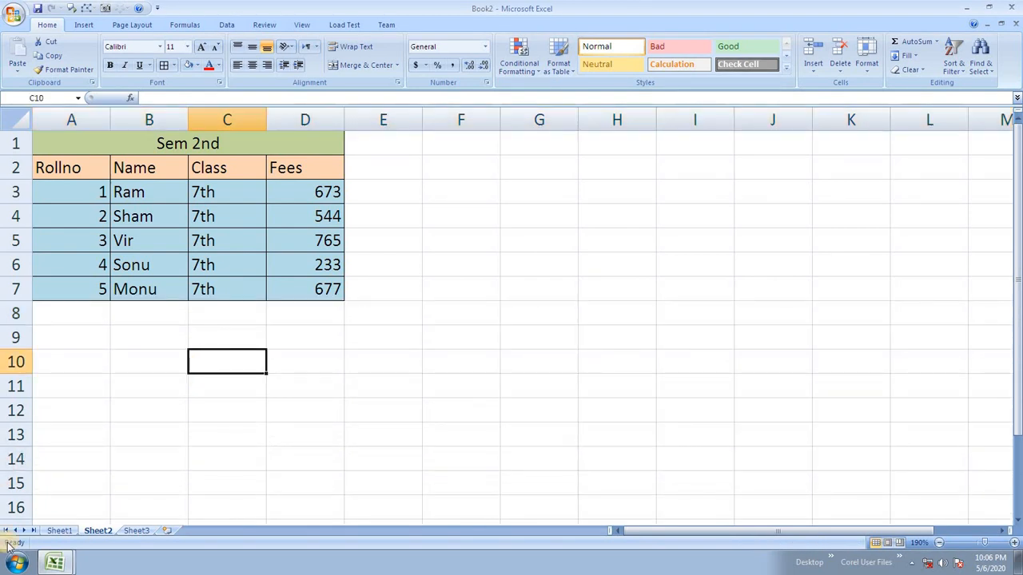
{"action": "left_click", "coordinate": [63, 531]}
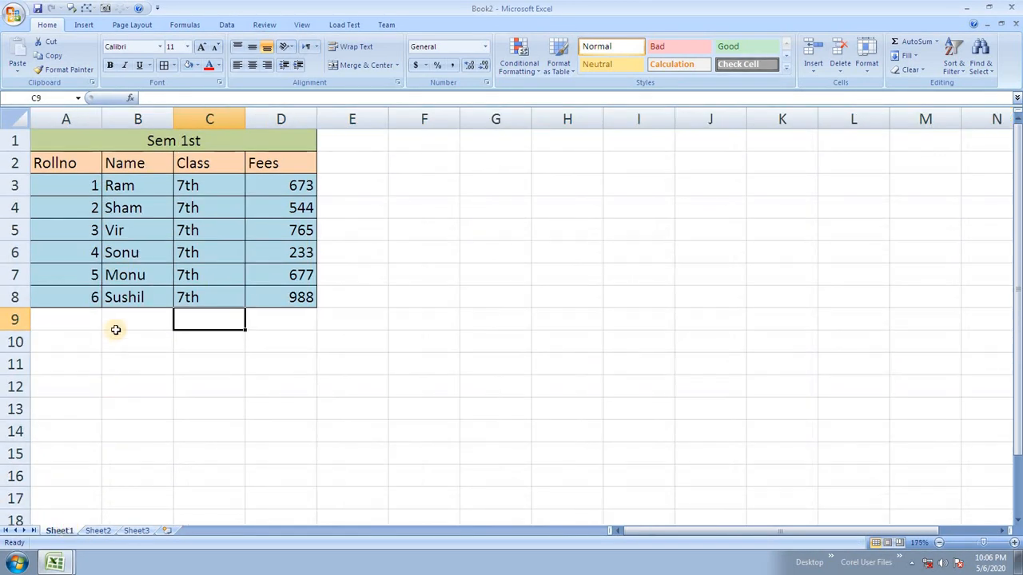
{"action": "left_click", "coordinate": [97, 531]}
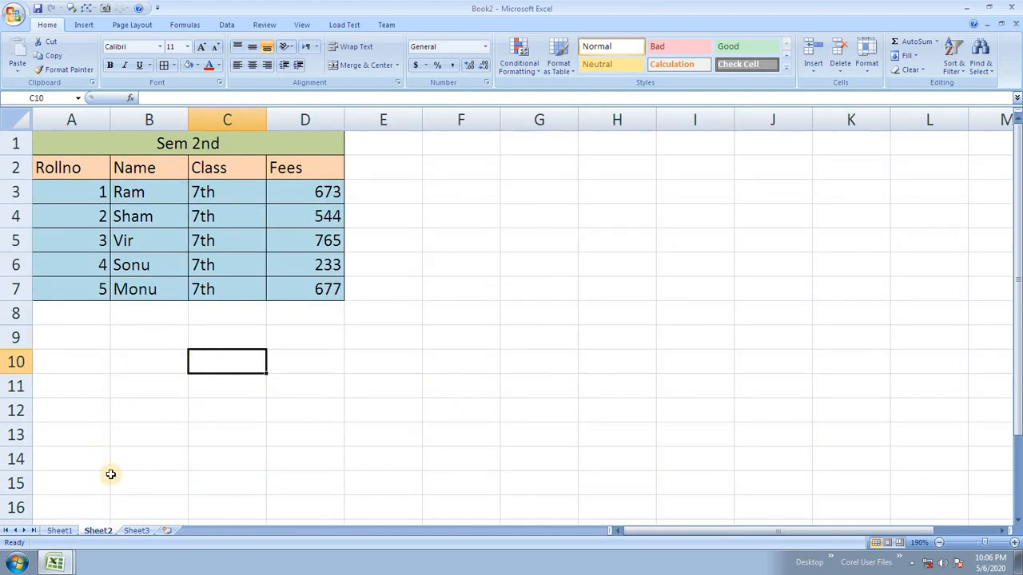
{"action": "left_click", "coordinate": [63, 531]}
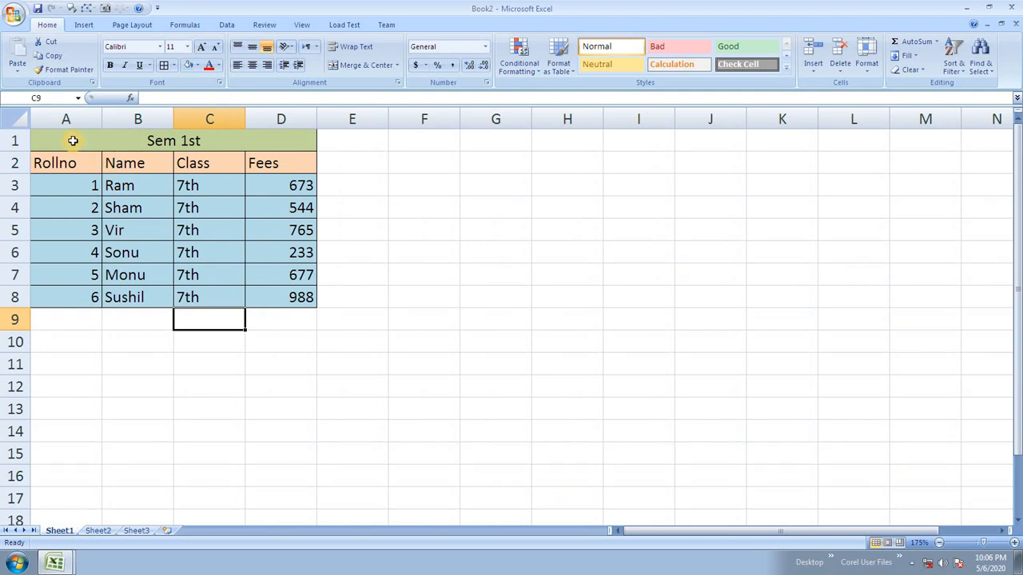
Step: Fill only the contents of Sheet1's A8:D8 record across the grouped worksheets to Sheet2, and check row 8 there
{"action": "double_click", "coordinate": [232, 143]}
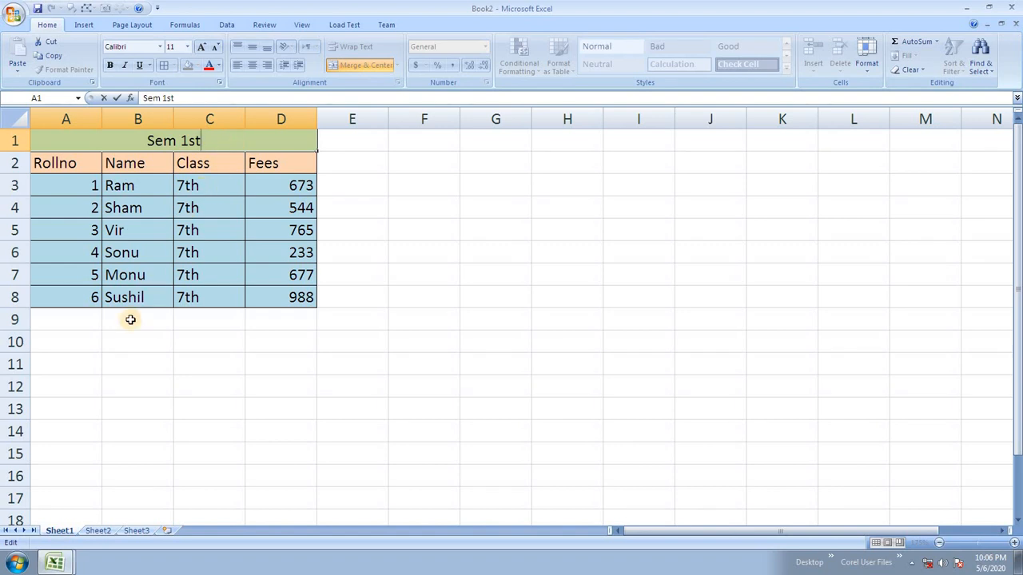
{"action": "left_click", "coordinate": [79, 297]}
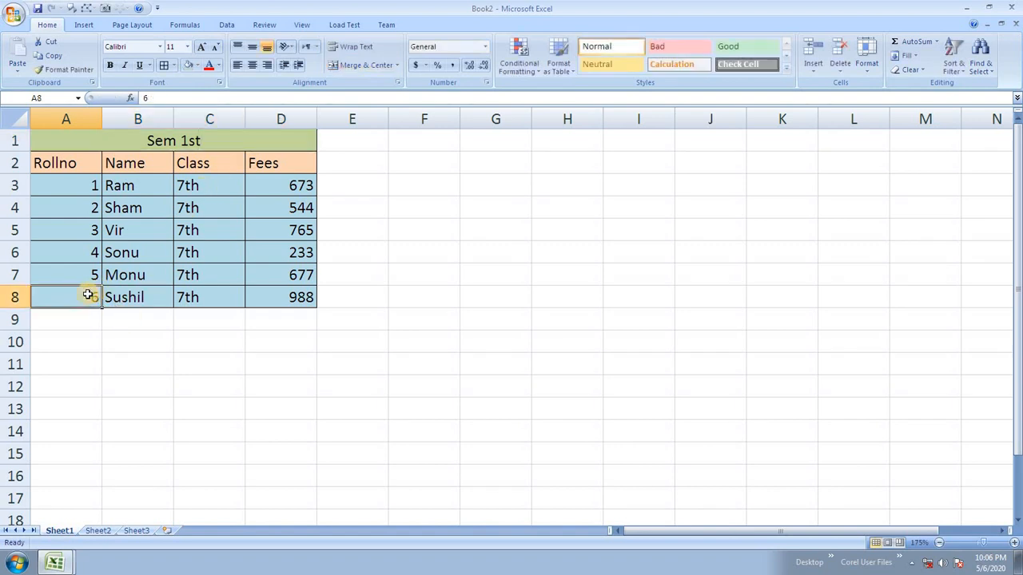
{"action": "left_click_drag", "start_coordinate": [88, 296], "coordinate": [270, 297]}
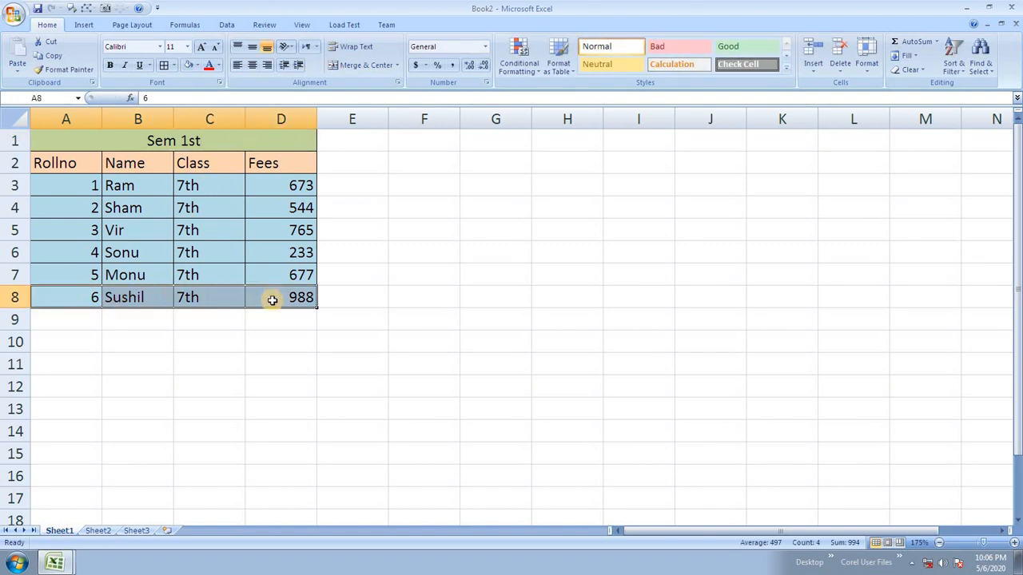
{"action": "left_click", "coordinate": [95, 532], "text": "ctrl"}
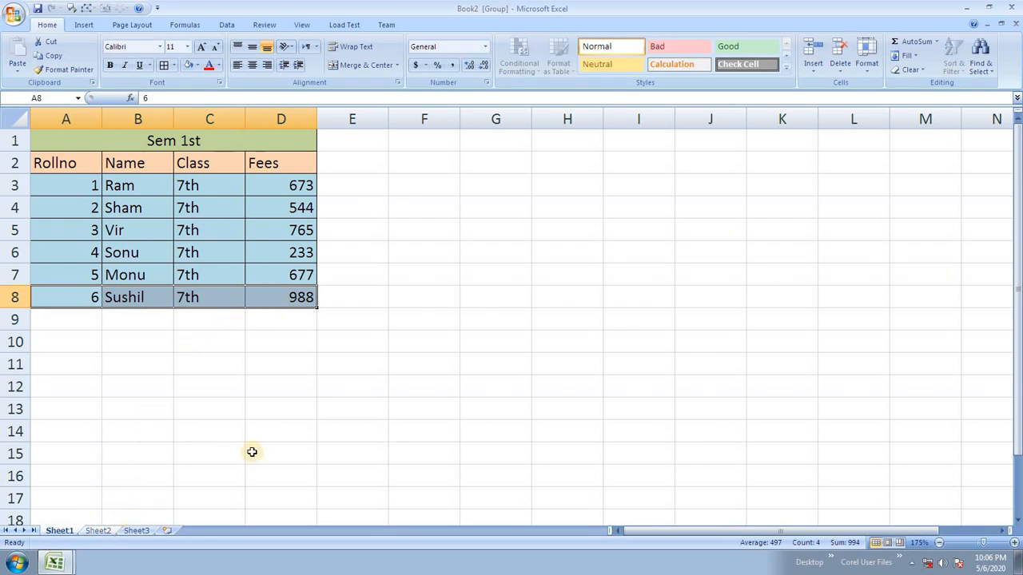
{"action": "left_click", "coordinate": [911, 56]}
{"action": "left_click", "coordinate": [935, 127]}
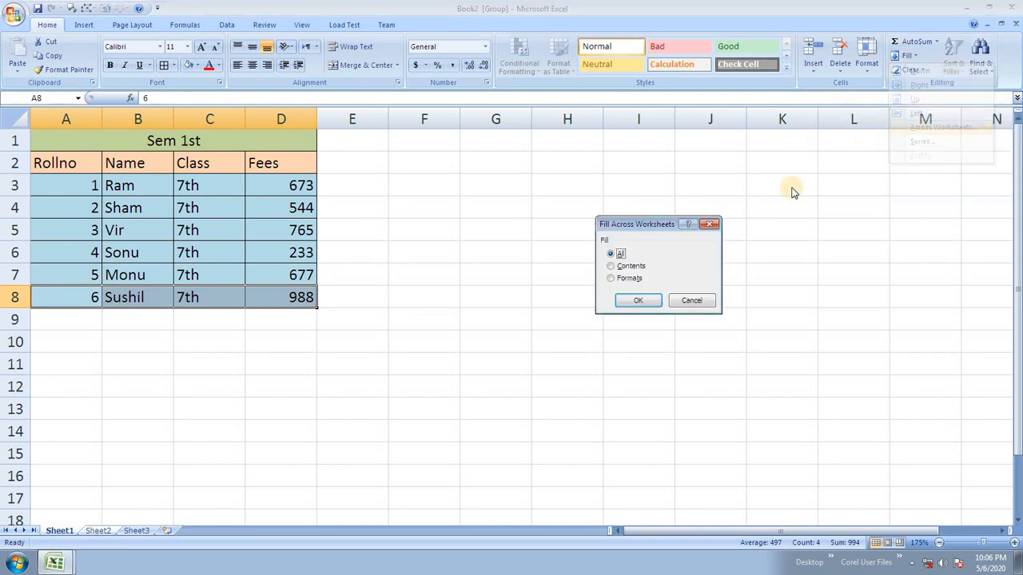
{"action": "left_click", "coordinate": [637, 270]}
{"action": "left_click", "coordinate": [638, 299]}
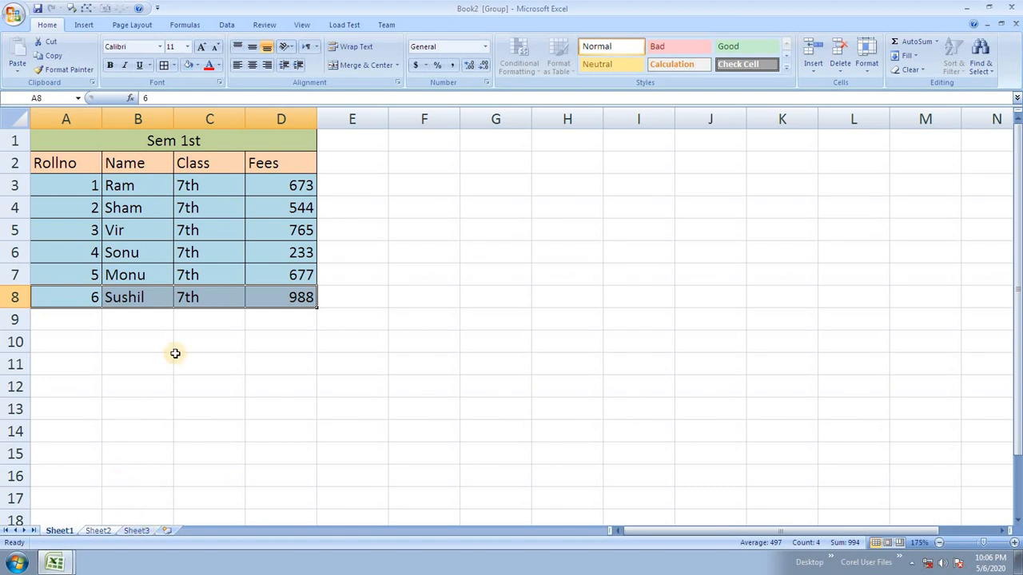
{"action": "left_click", "coordinate": [99, 530]}
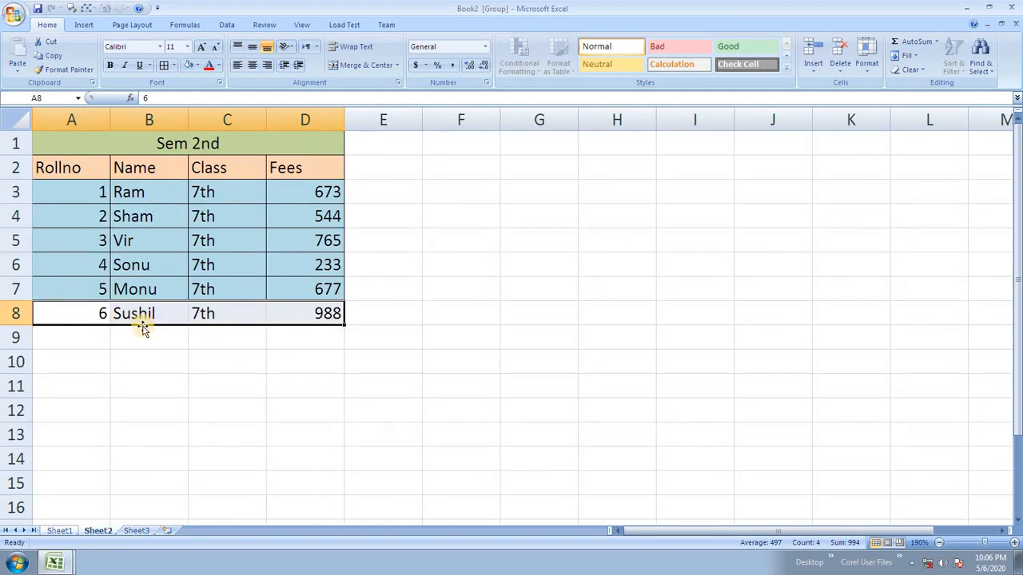
{"action": "left_click", "coordinate": [190, 321]}
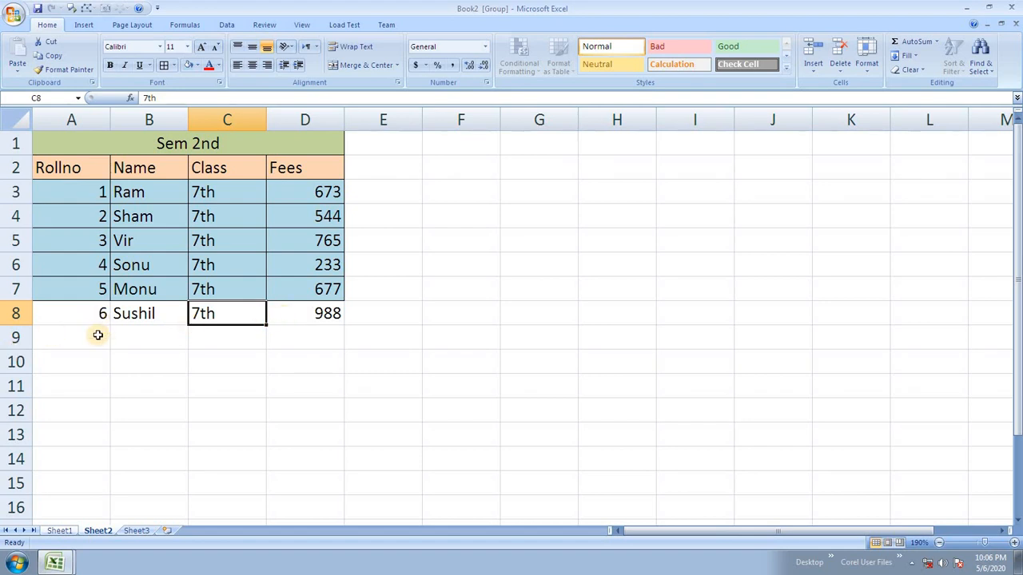
Step: Fill only the formats of Sheet1's A8:D8 record across the grouped worksheets to Sheet2, and check row 8 there
{"action": "left_click", "coordinate": [61, 533]}
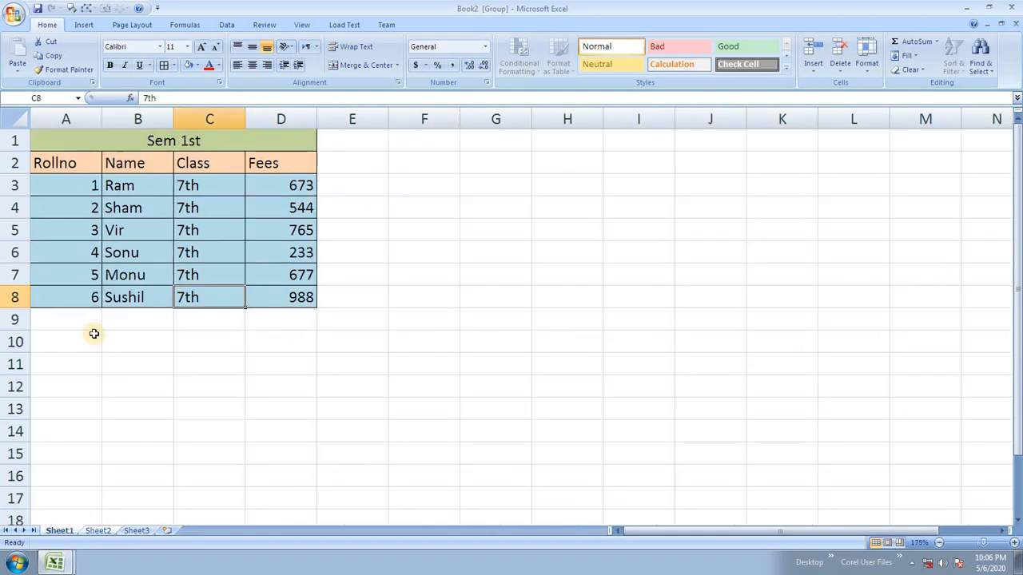
{"action": "left_click_drag", "start_coordinate": [87, 296], "coordinate": [263, 297]}
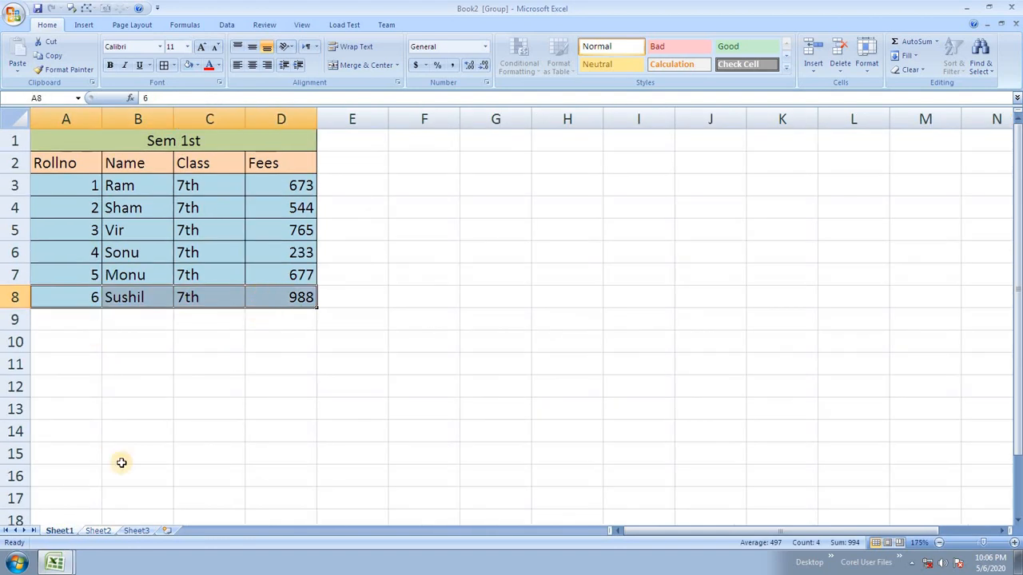
{"action": "left_click", "coordinate": [98, 532], "text": "ctrl"}
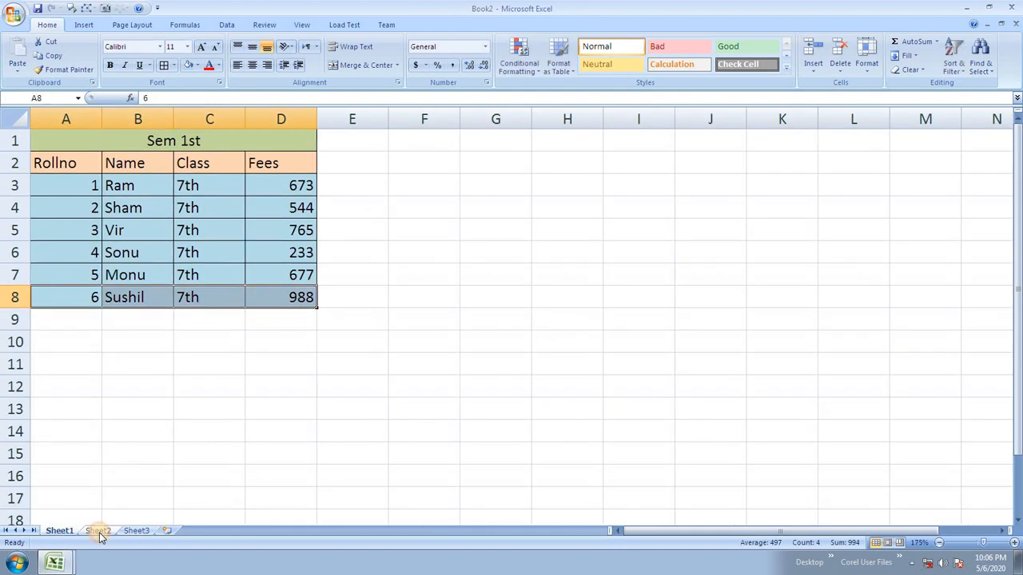
{"action": "left_click", "coordinate": [907, 55]}
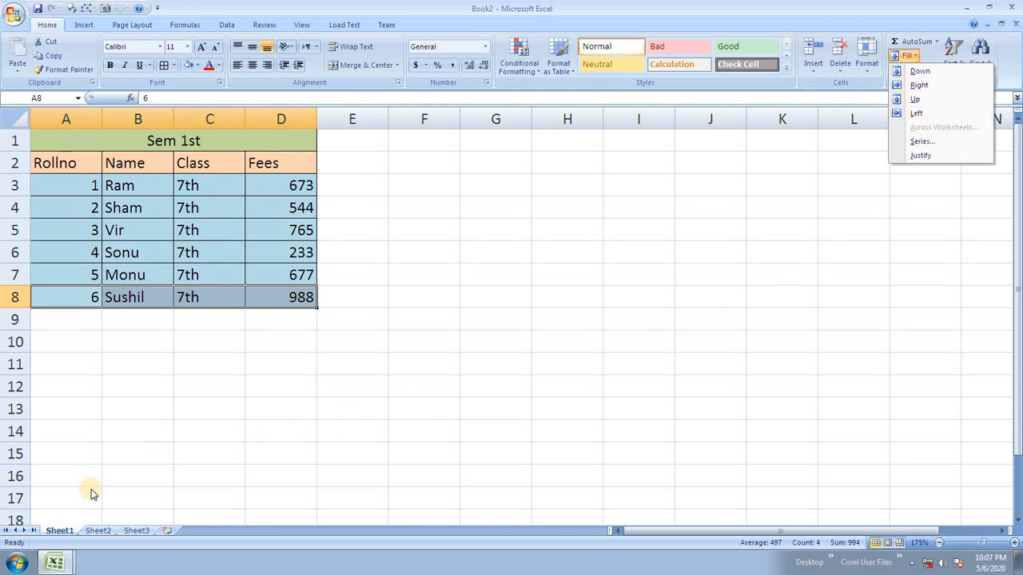
{"action": "left_click", "coordinate": [94, 531]}
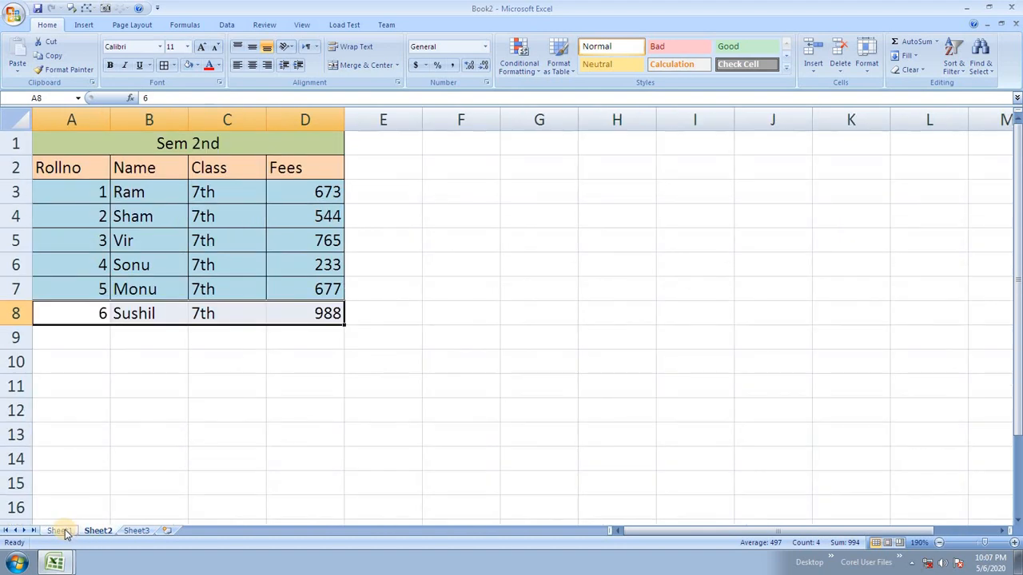
{"action": "left_click", "coordinate": [67, 532], "text": "ctrl"}
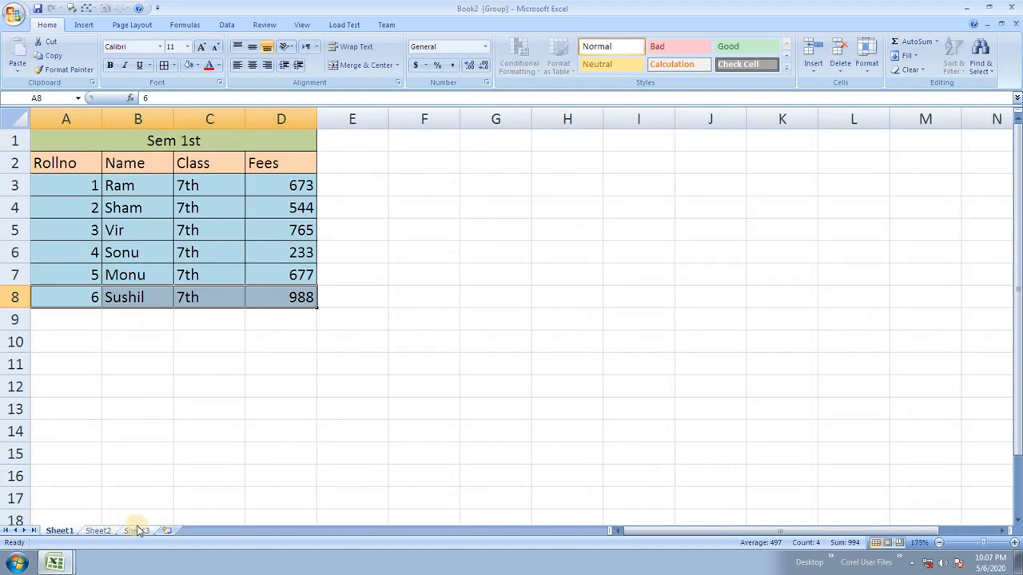
{"action": "left_click", "coordinate": [919, 54]}
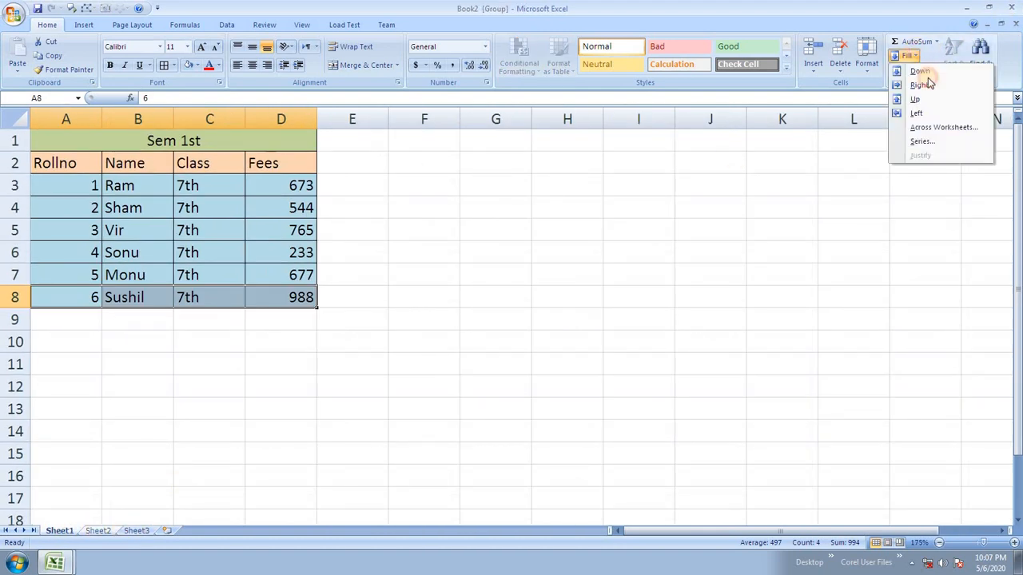
{"action": "left_click", "coordinate": [941, 125]}
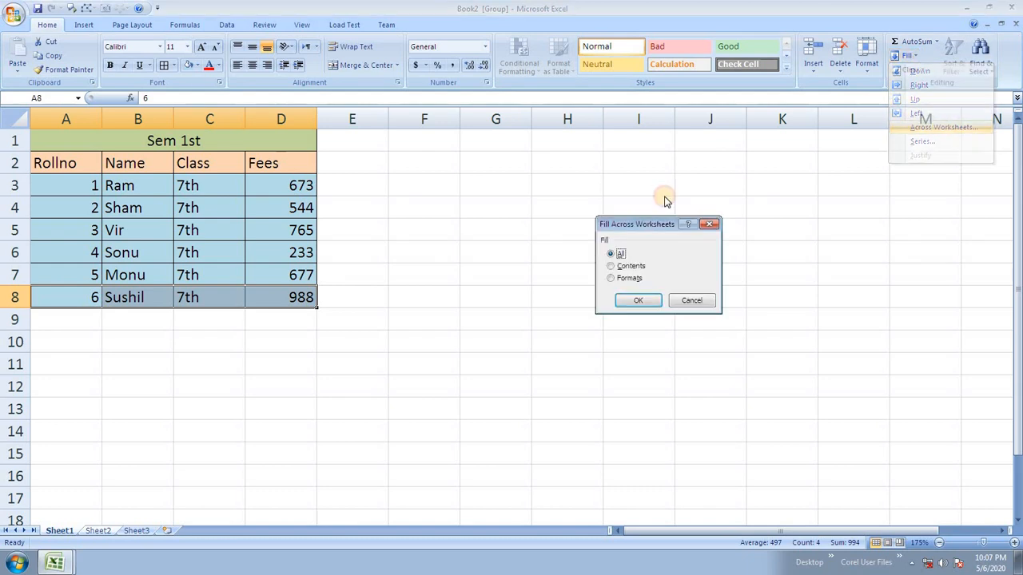
{"action": "left_click", "coordinate": [633, 277]}
{"action": "left_click", "coordinate": [645, 300]}
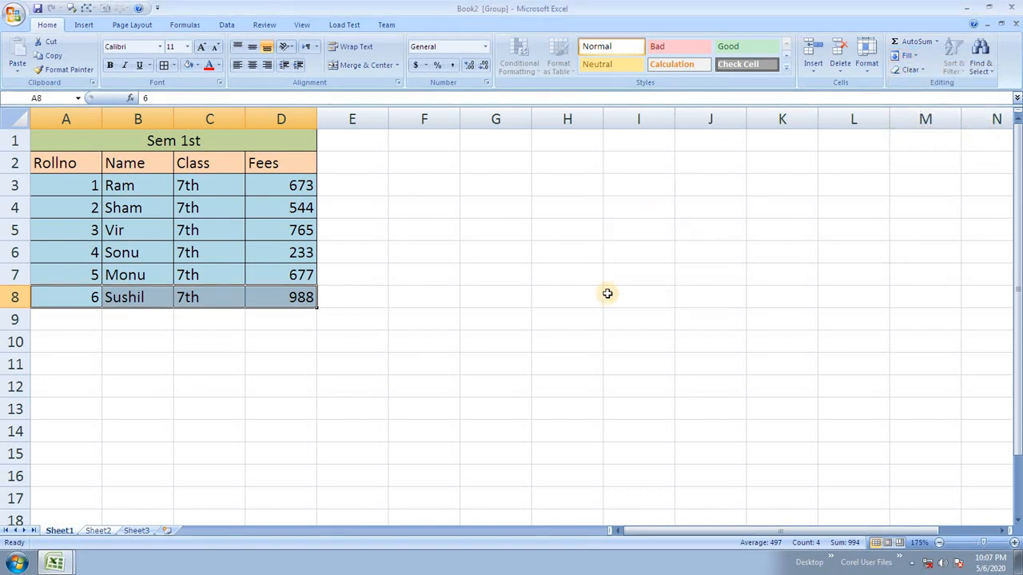
{"action": "left_click", "coordinate": [98, 530]}
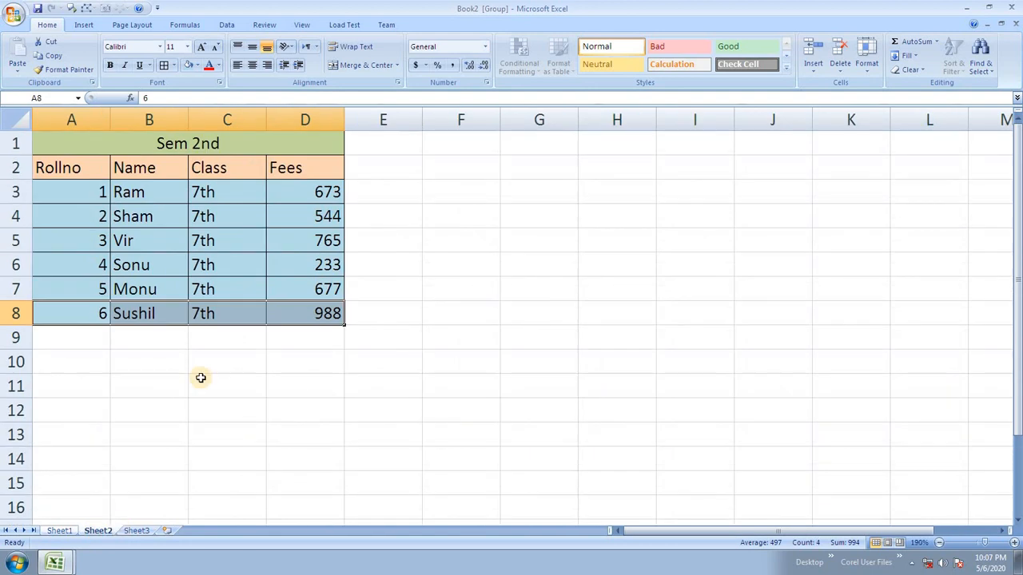
{"action": "left_click", "coordinate": [217, 305]}
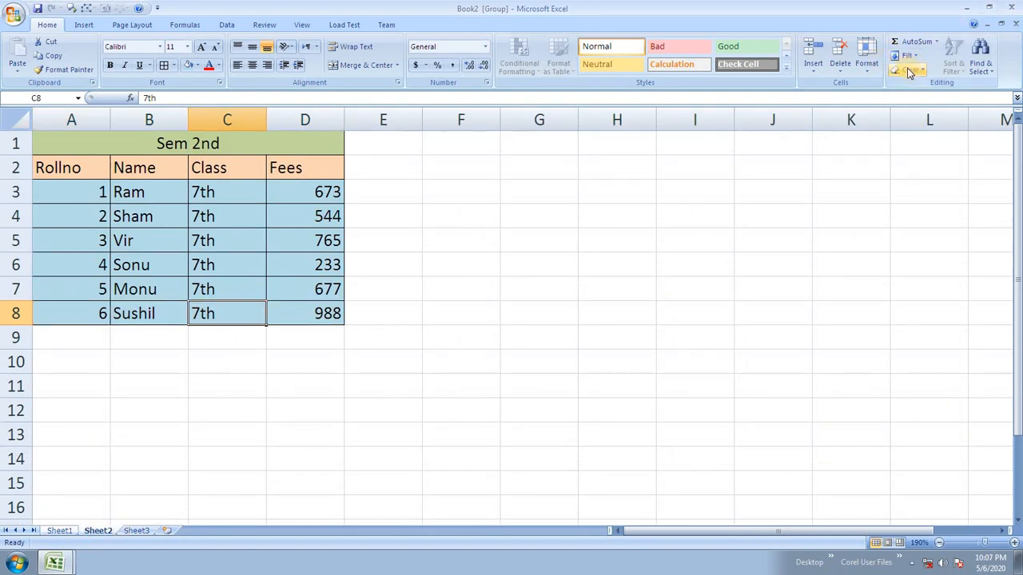
{"action": "left_click", "coordinate": [907, 55]}
{"action": "left_click", "coordinate": [935, 128]}
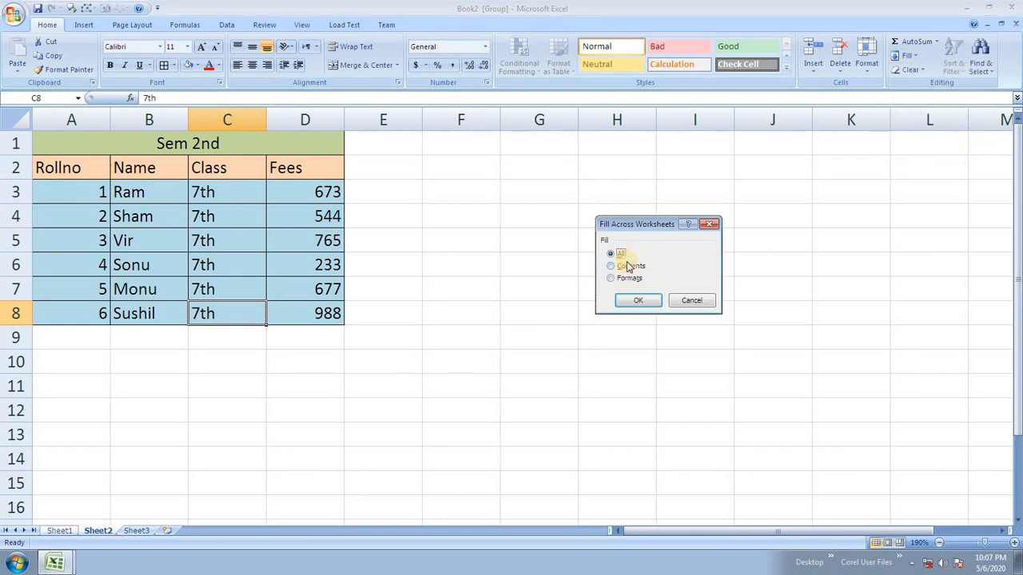
{"action": "left_click", "coordinate": [694, 302]}
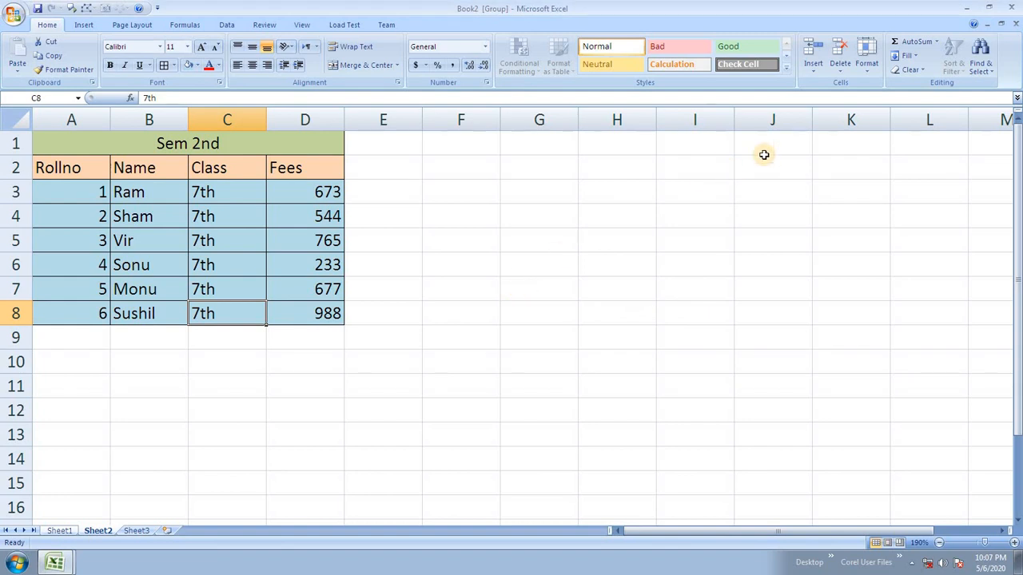
{"action": "left_click", "coordinate": [907, 56]}
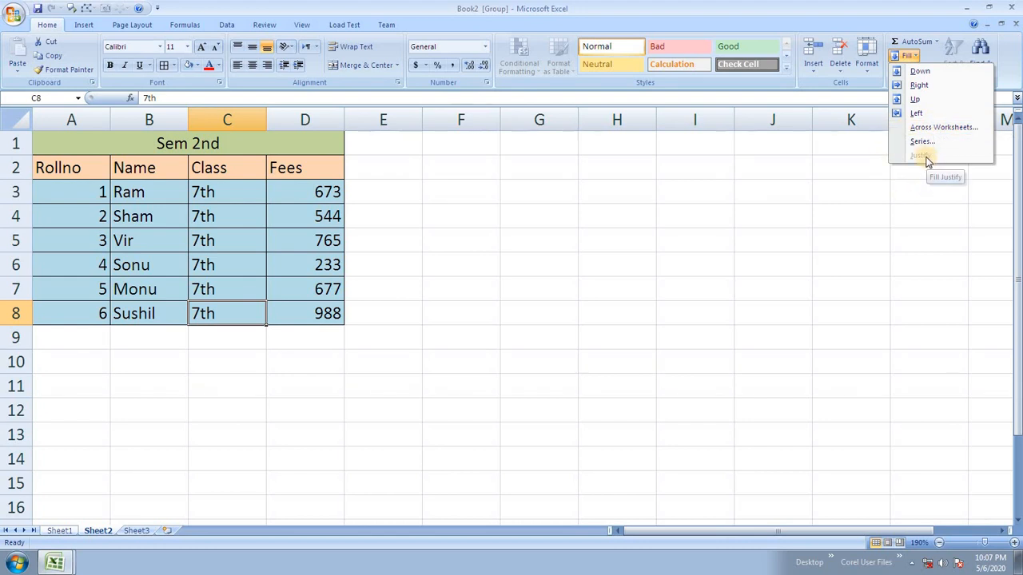
Step: Enter the text "red blue green orange pink yellow" in cell E16 of Sheet3
{"action": "left_click", "coordinate": [137, 534]}
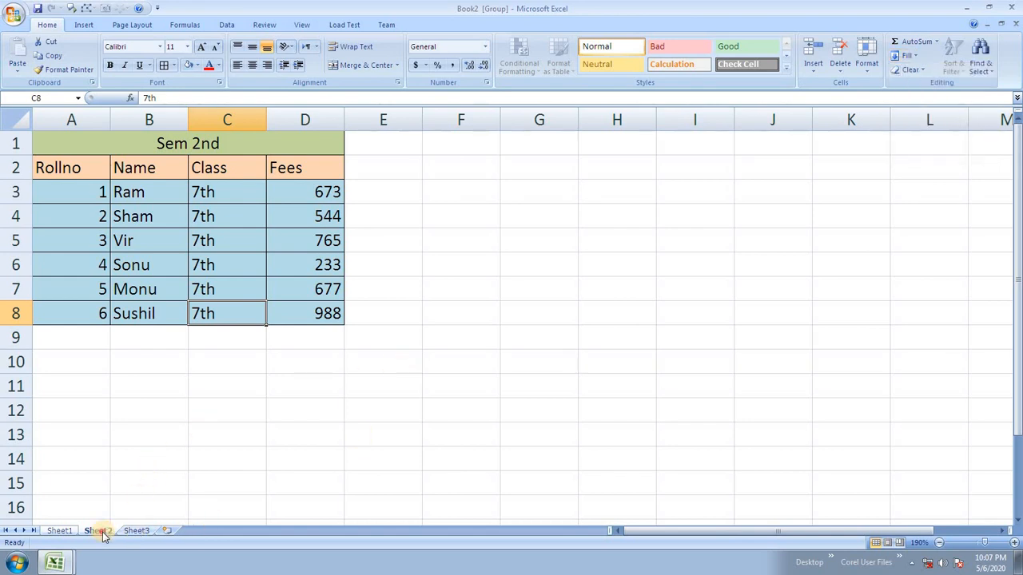
{"action": "left_click", "coordinate": [127, 532]}
{"action": "left_click", "coordinate": [396, 382]}
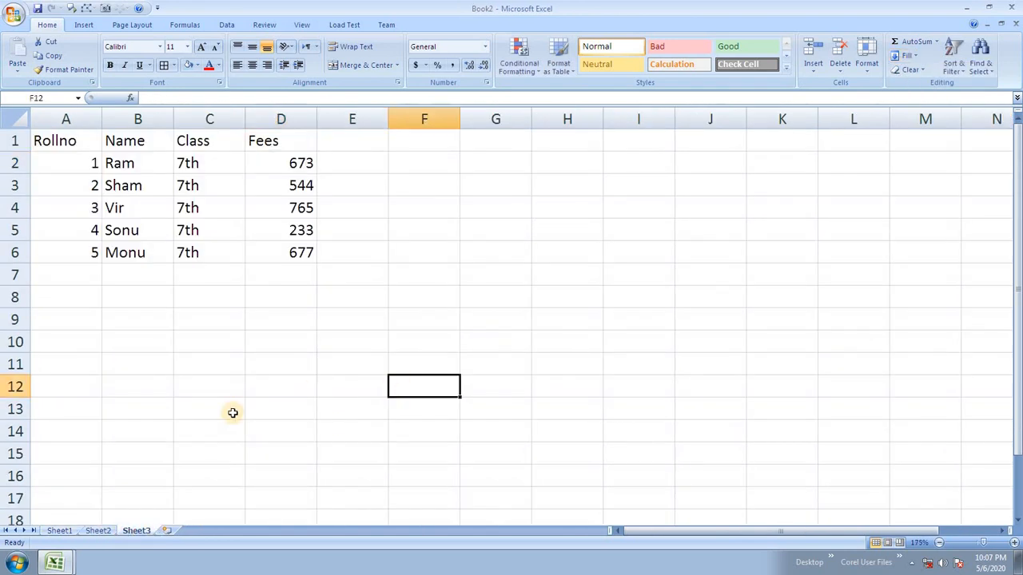
{"action": "scroll", "coordinate": [448, 294], "scroll_direction": "down", "scroll_amount": 3}
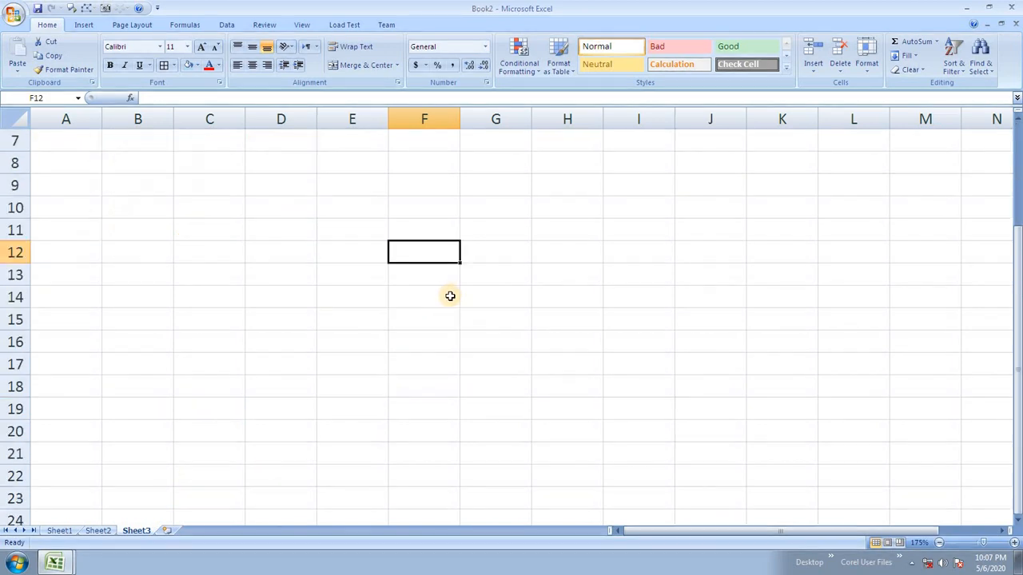
{"action": "left_click", "coordinate": [375, 278]}
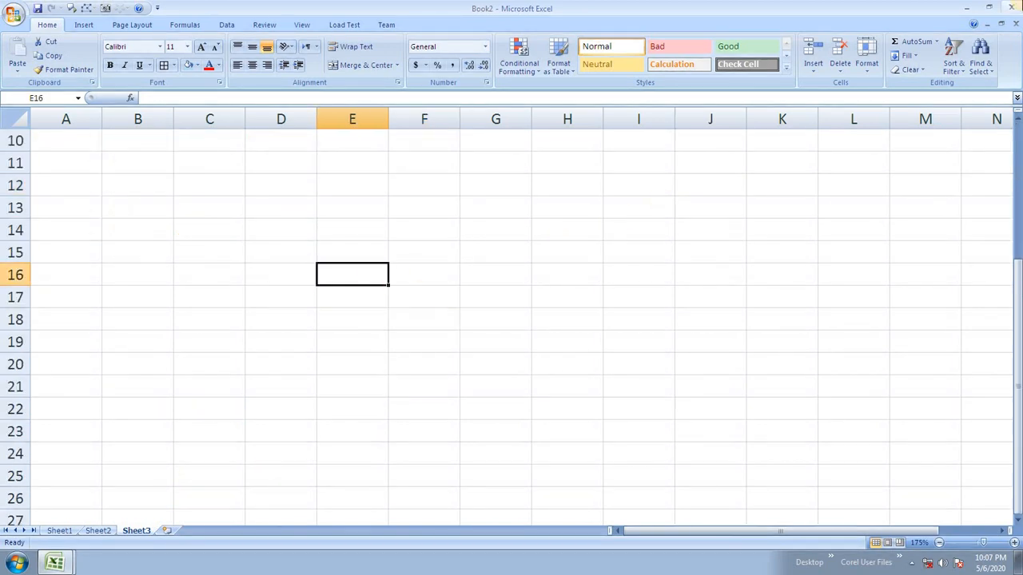
{"action": "type", "text": "red"}
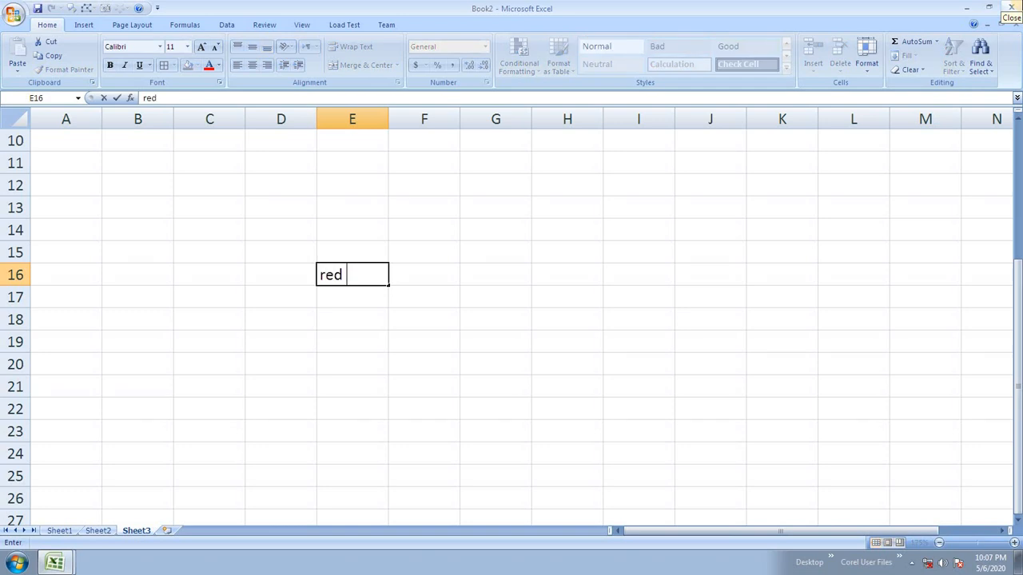
{"action": "type", "text": " blue gre"}
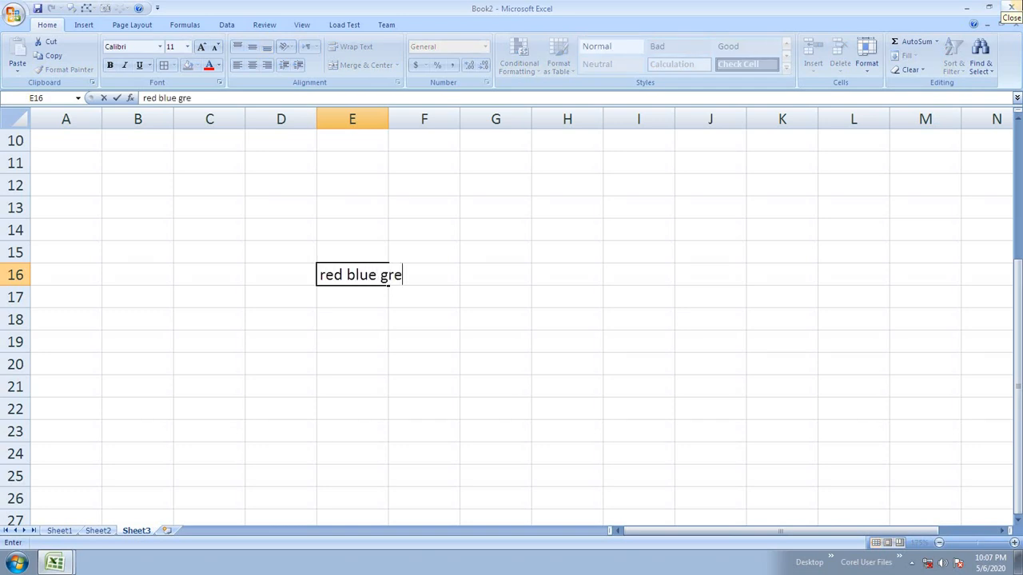
{"action": "type", "text": "en orange pink yellow"}
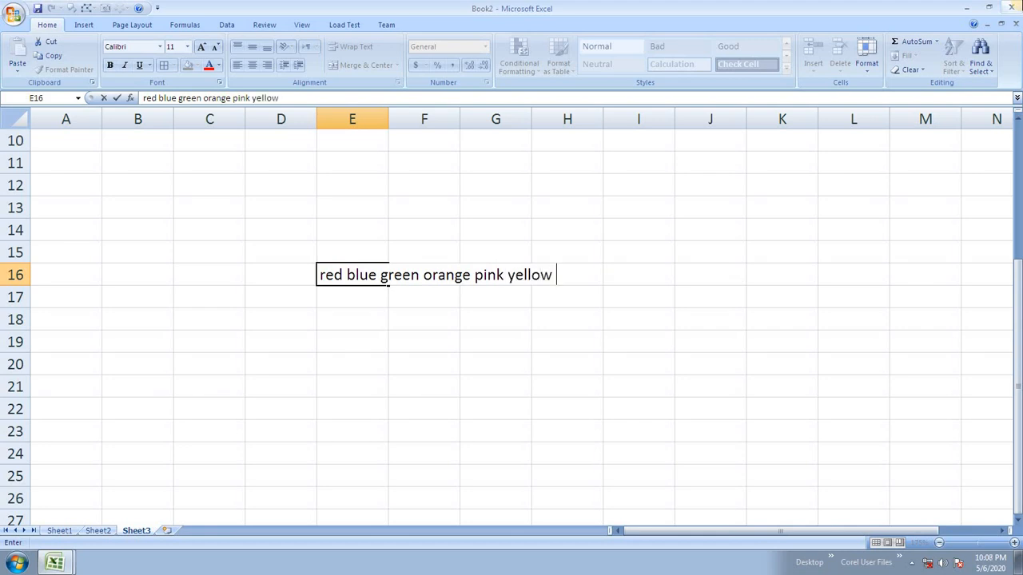
{"action": "left_click", "coordinate": [468, 315]}
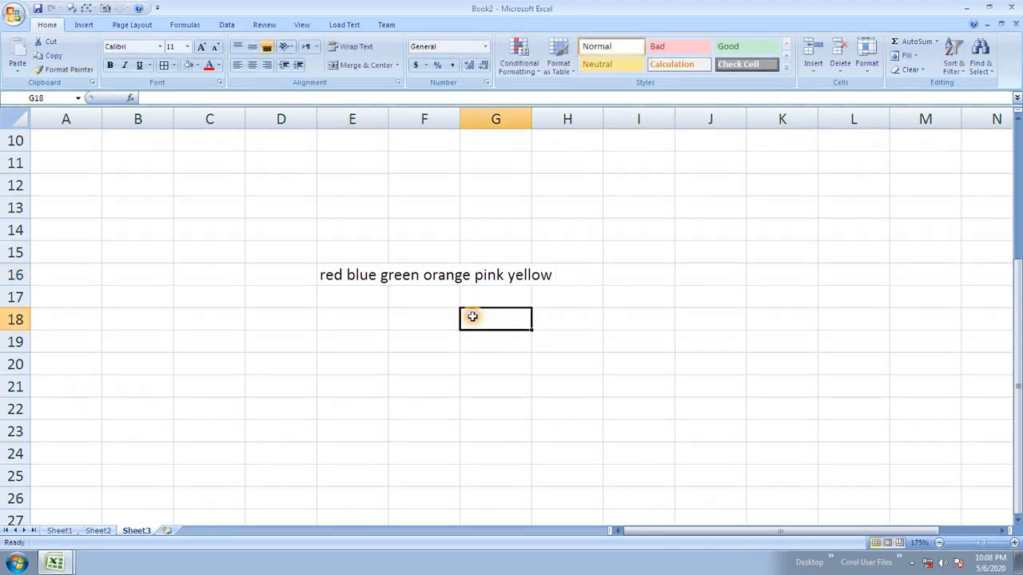
Step: Distribute the colour text in E16 down the range E16:E23 with Fill Justify
{"action": "scroll", "coordinate": [391, 283], "scroll_direction": "down", "scroll_amount": 1}
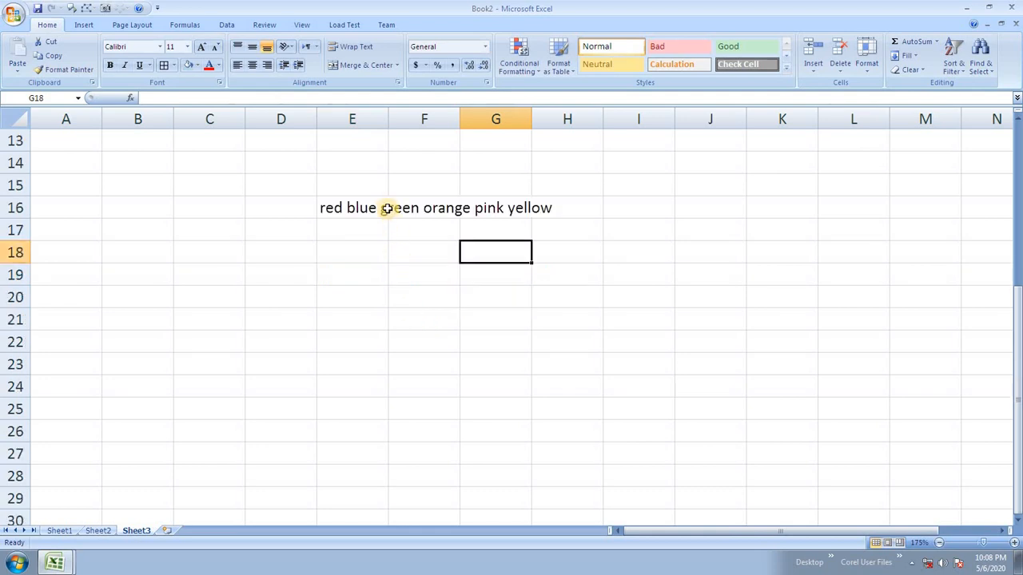
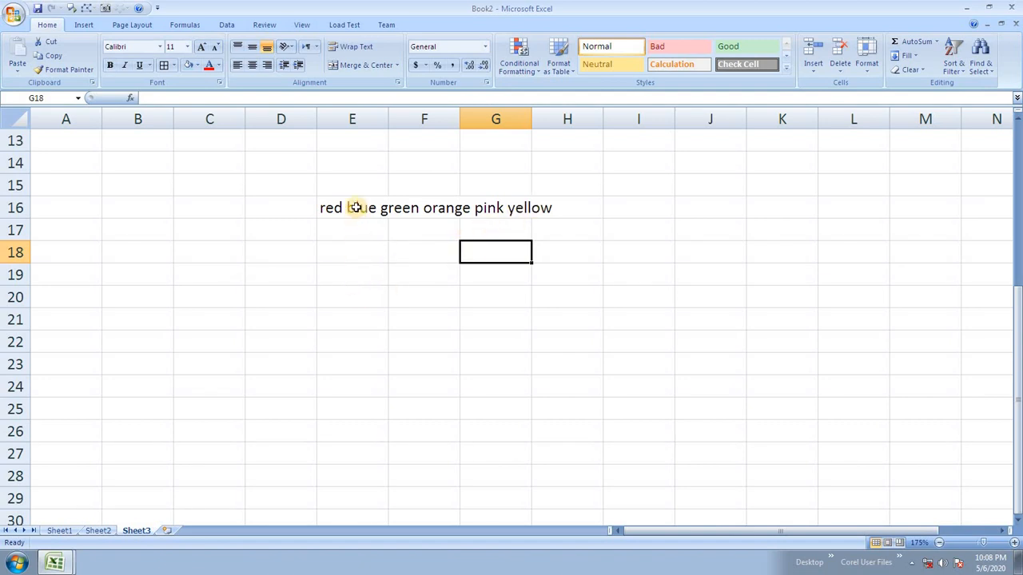
{"action": "left_click_drag", "start_coordinate": [356, 207], "coordinate": [360, 365]}
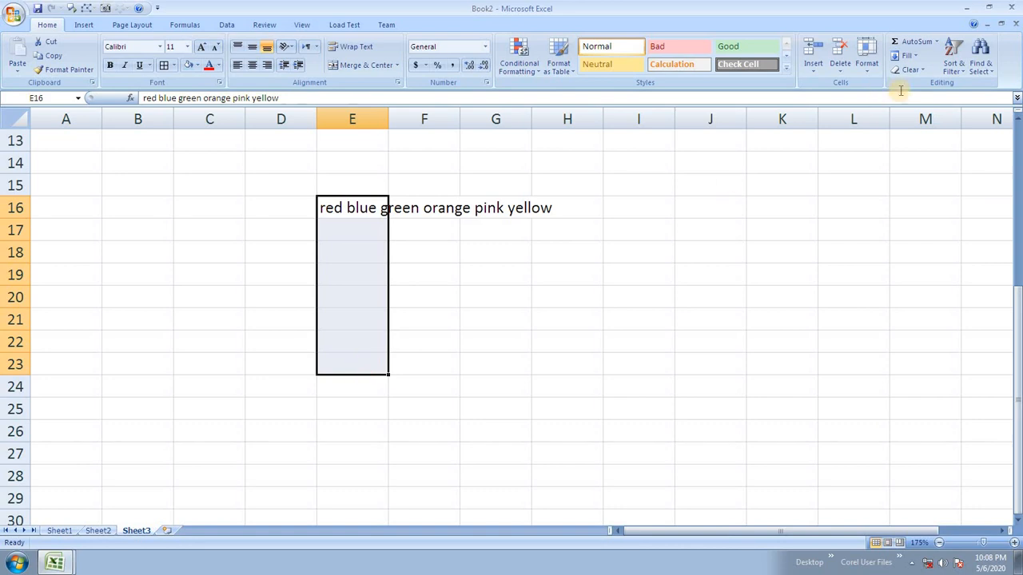
{"action": "left_click", "coordinate": [908, 55]}
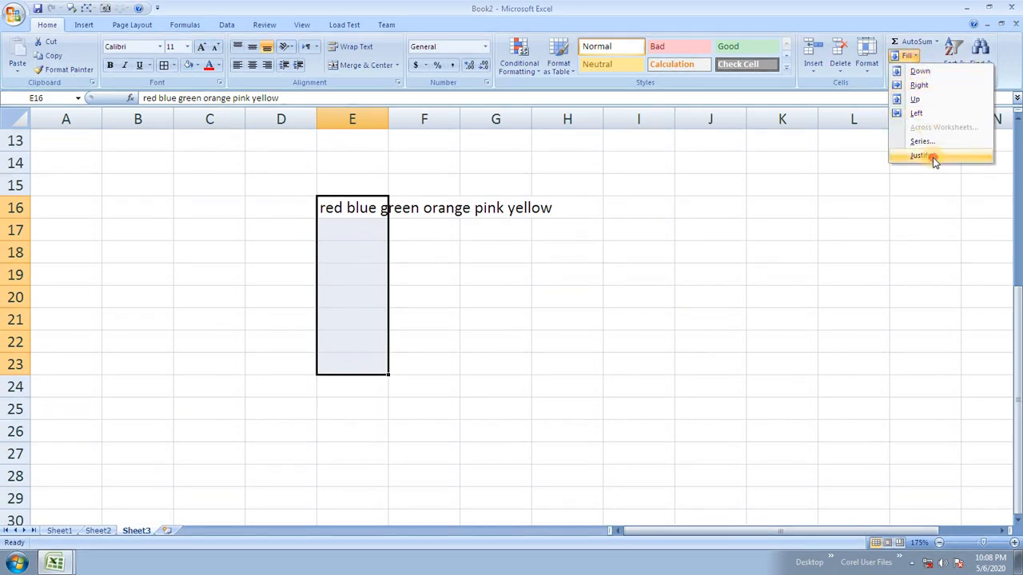
{"action": "left_click", "coordinate": [933, 157]}
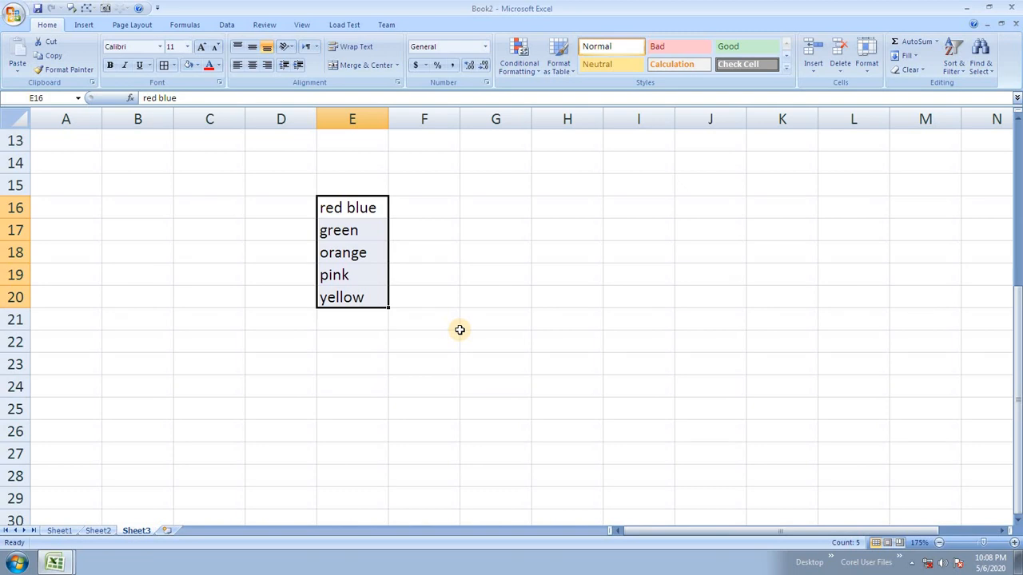
Step: Clear the colour words from E16:E20 and enter the number words "one" through "ten" in cells E16:E25
{"action": "key", "text": "Delete"}
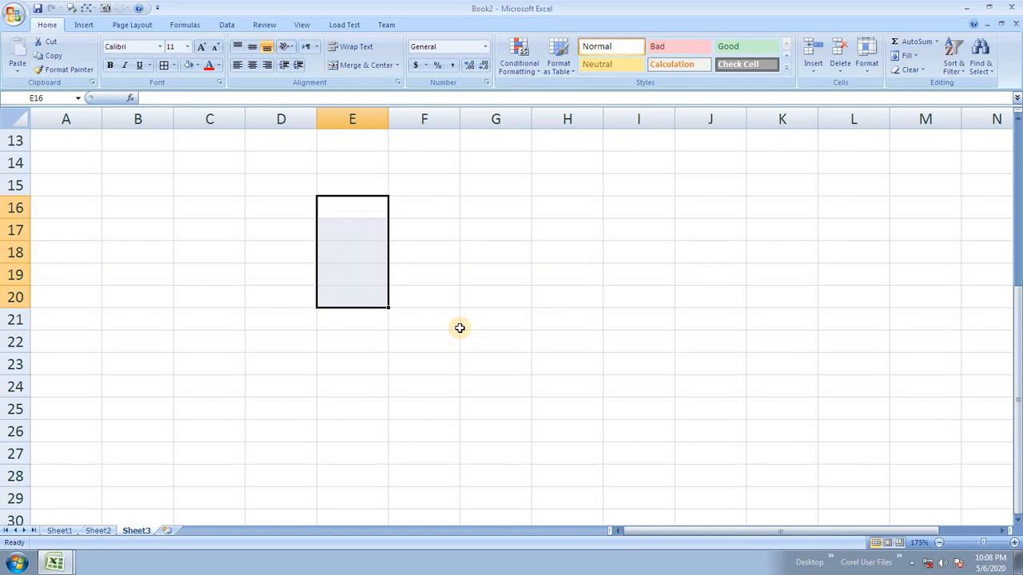
{"action": "left_click", "coordinate": [359, 210]}
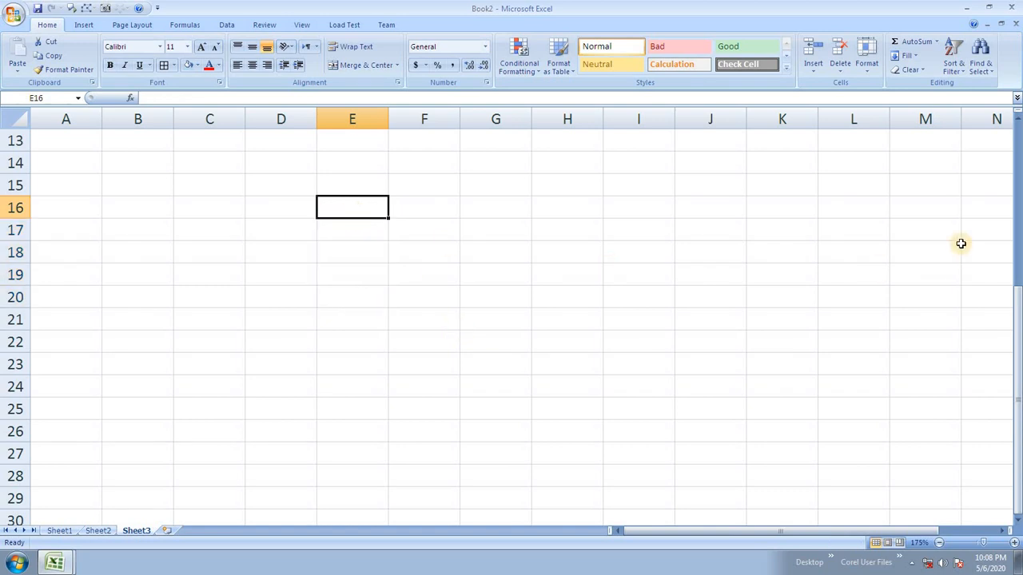
{"action": "type", "text": "one"}
{"action": "key", "text": "Return"}
{"action": "type", "text": "two"}
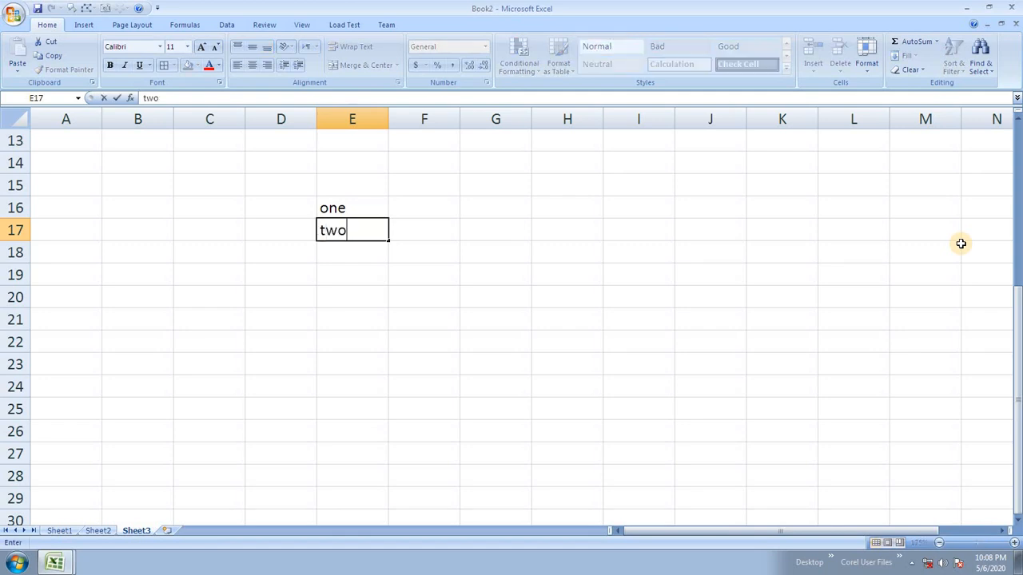
{"action": "key", "text": "Return"}
{"action": "type", "text": "three"}
{"action": "key", "text": "Return"}
{"action": "type", "text": "four"}
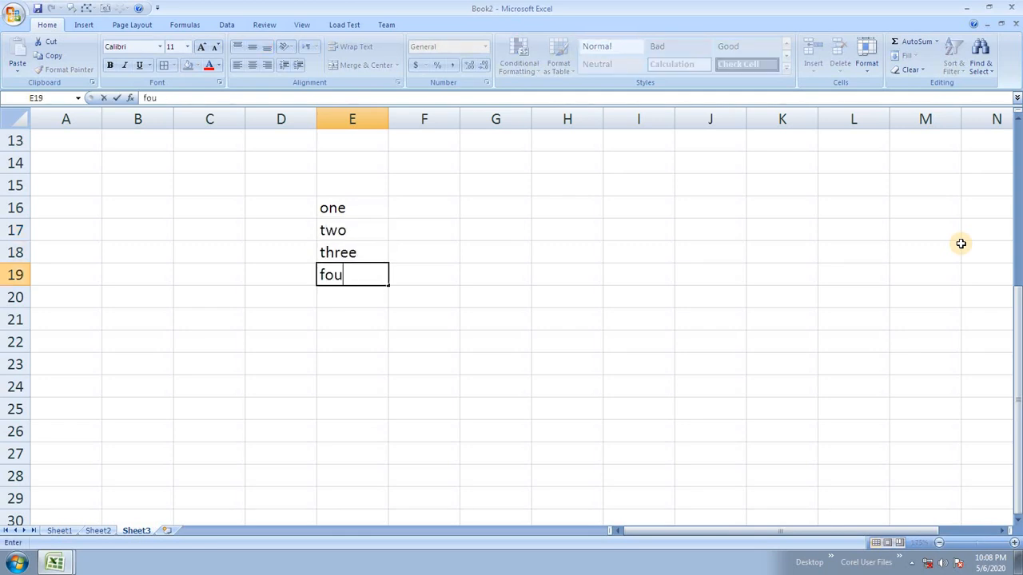
{"action": "key", "text": "Return"}
{"action": "type", "text": "five"}
{"action": "key", "text": "Return"}
{"action": "type", "text": "six"}
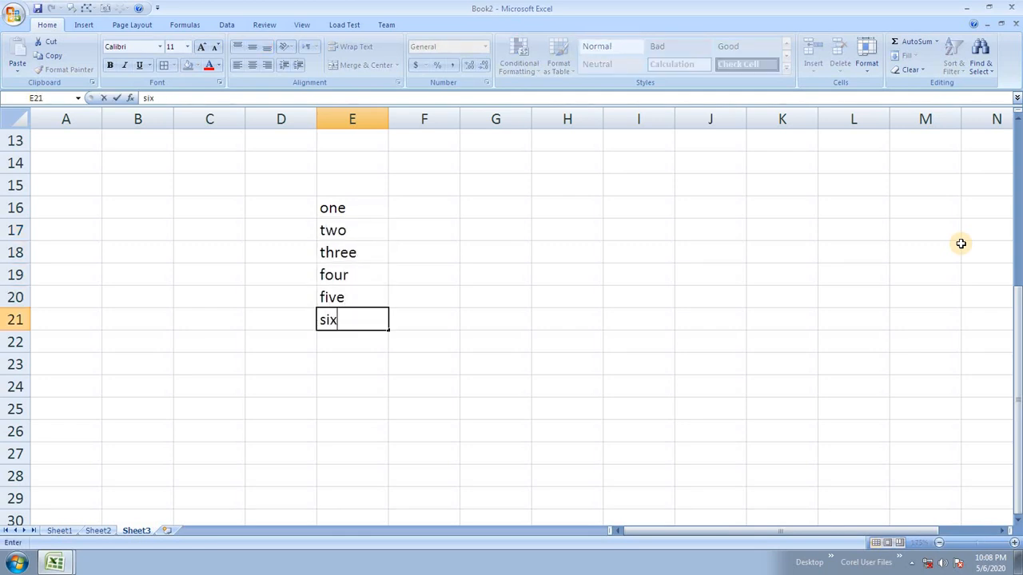
{"action": "key", "text": "Return"}
{"action": "type", "text": "seven"}
{"action": "key", "text": "Return"}
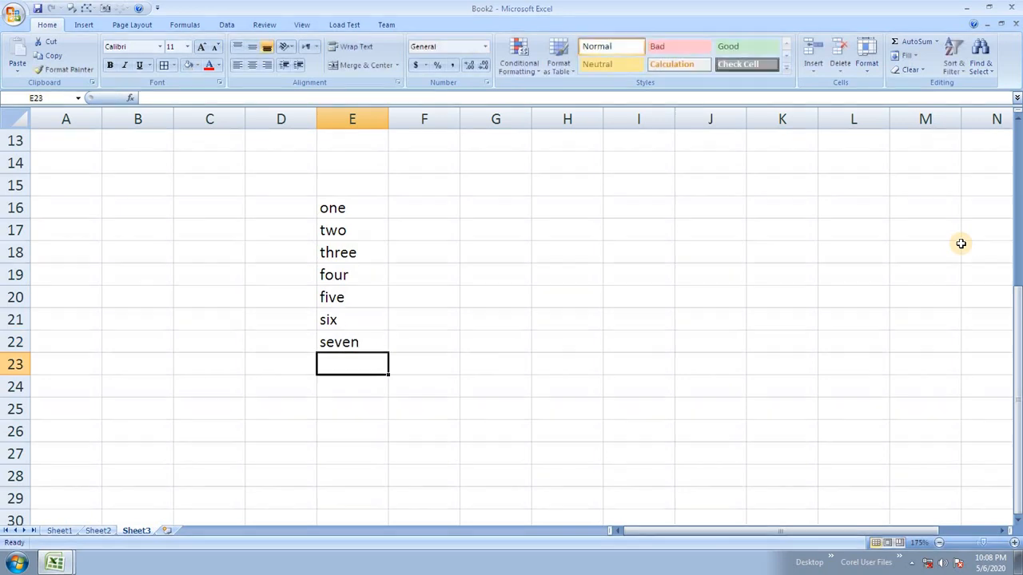
{"action": "type", "text": "eight"}
{"action": "key", "text": "Return"}
{"action": "type", "text": "nine"}
{"action": "key", "text": "Return"}
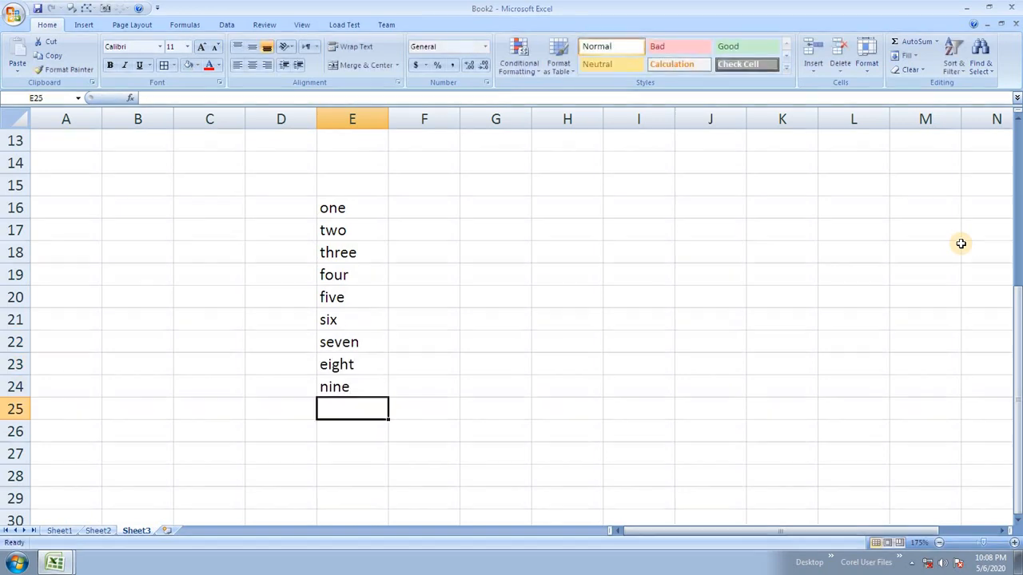
{"action": "type", "text": "ten"}
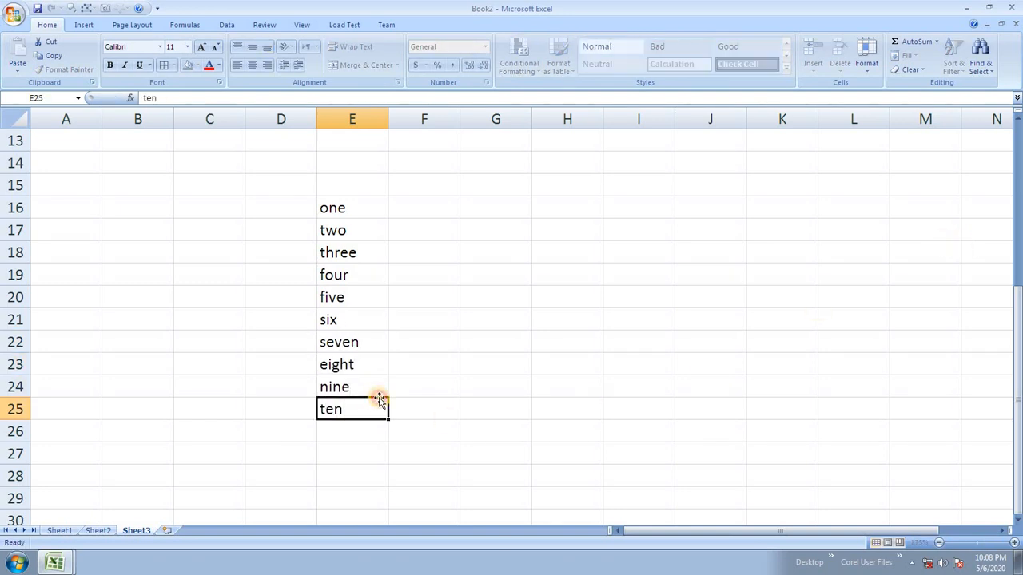
{"action": "left_click", "coordinate": [432, 400]}
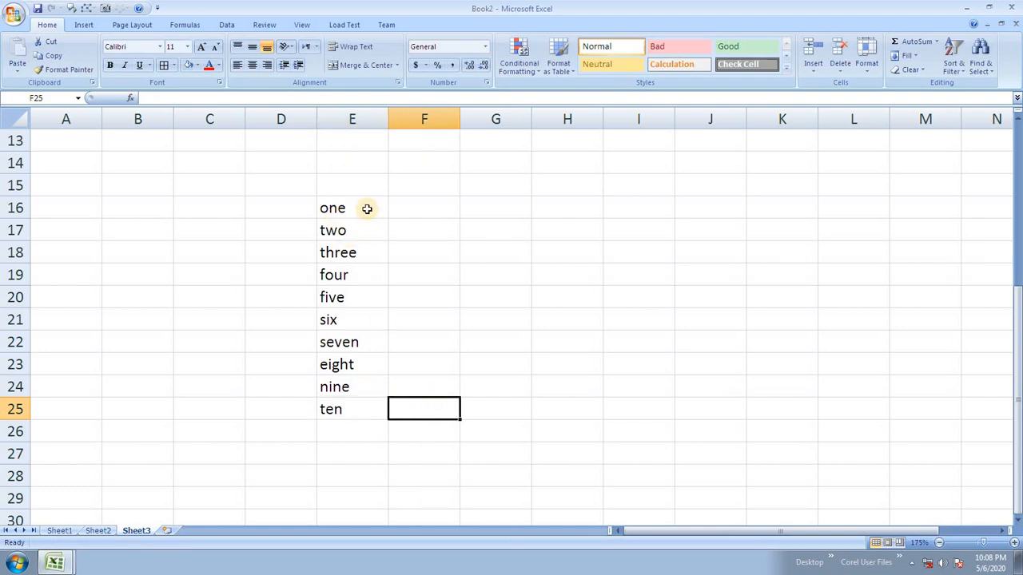
Step: Combine the words in E16:E25 into a single line of text using Fill Justify across the range E16:L25
{"action": "left_click_drag", "start_coordinate": [354, 408], "coordinate": [837, 211]}
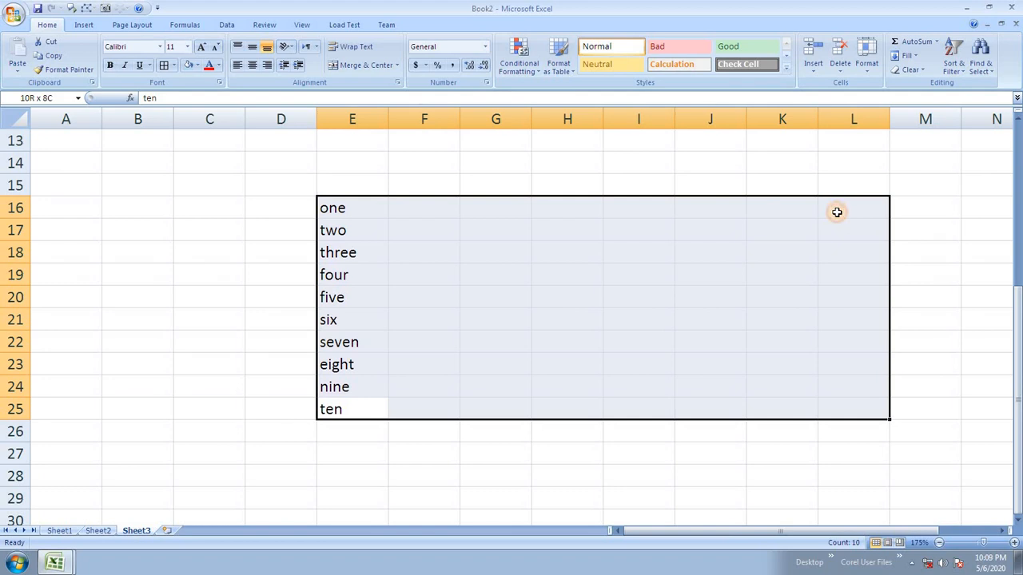
{"action": "left_click", "coordinate": [907, 55]}
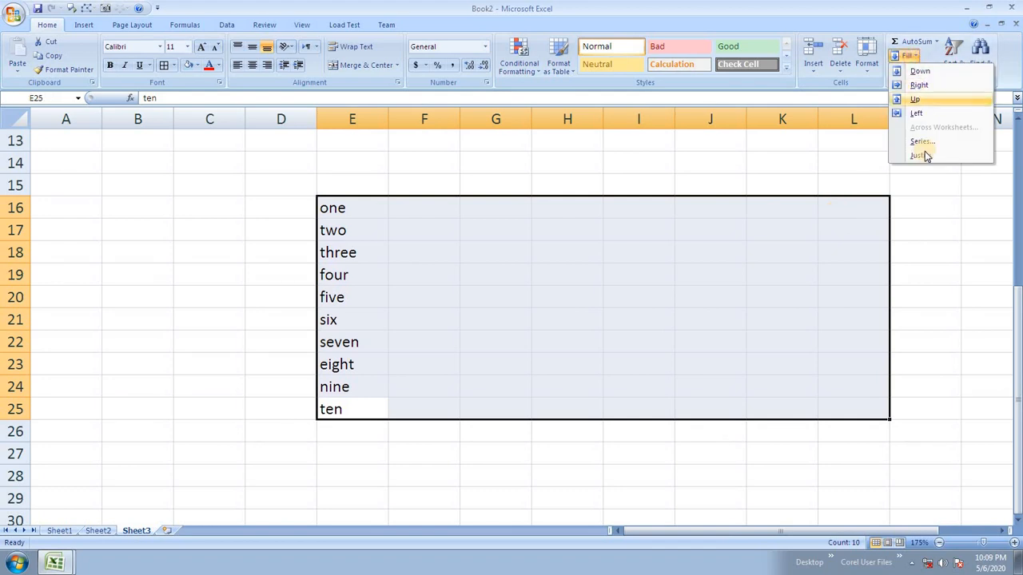
{"action": "left_click", "coordinate": [921, 155]}
{"action": "left_click", "coordinate": [496, 272]}
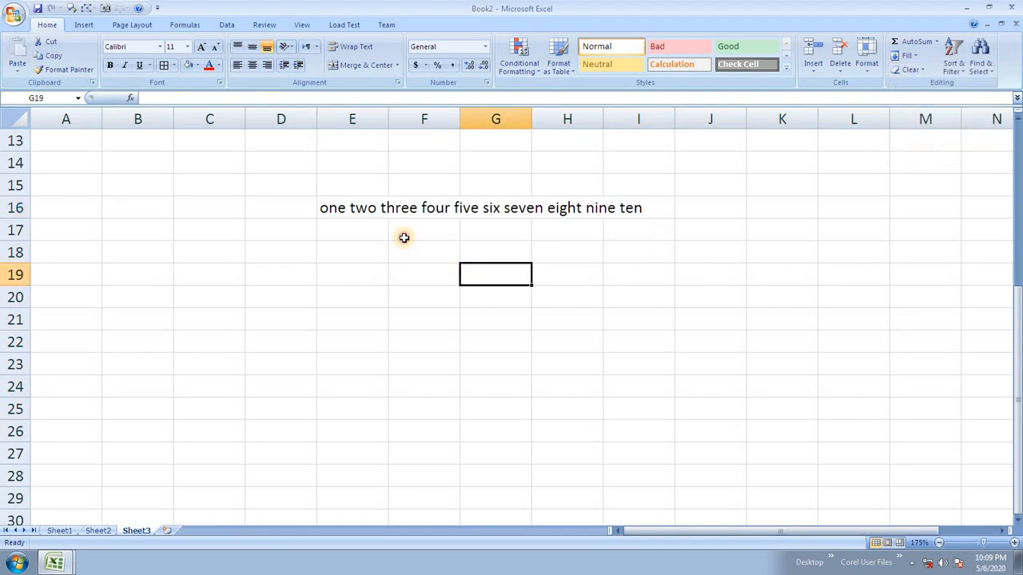
Step: Examine the combined number-word text in E16 to check which cell holds it
{"action": "double_click", "coordinate": [346, 207]}
{"action": "left_click_drag", "start_coordinate": [347, 207], "coordinate": [687, 194]}
{"action": "left_click", "coordinate": [380, 247]}
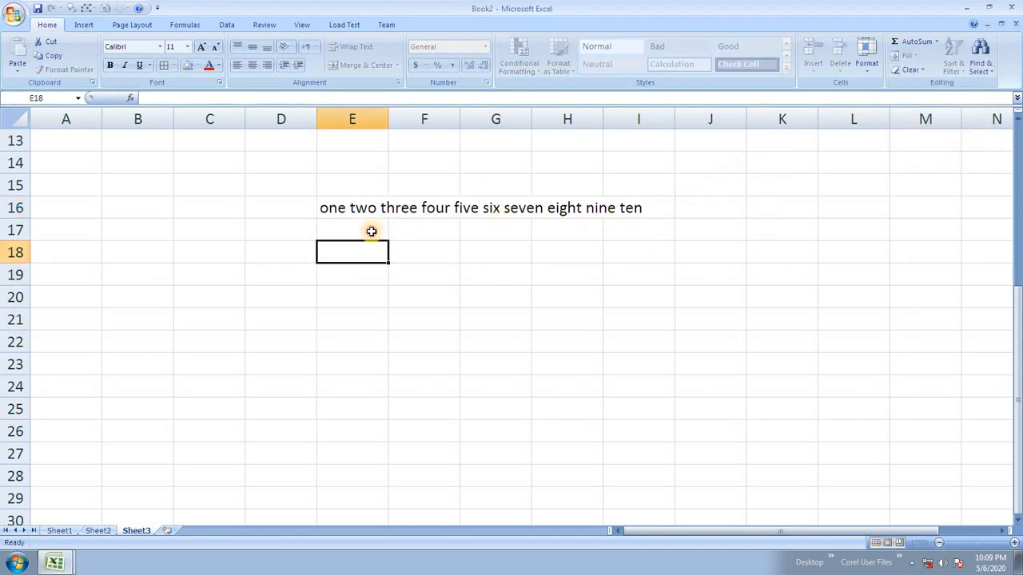
{"action": "double_click", "coordinate": [347, 207]}
{"action": "left_click_drag", "start_coordinate": [347, 207], "coordinate": [636, 196]}
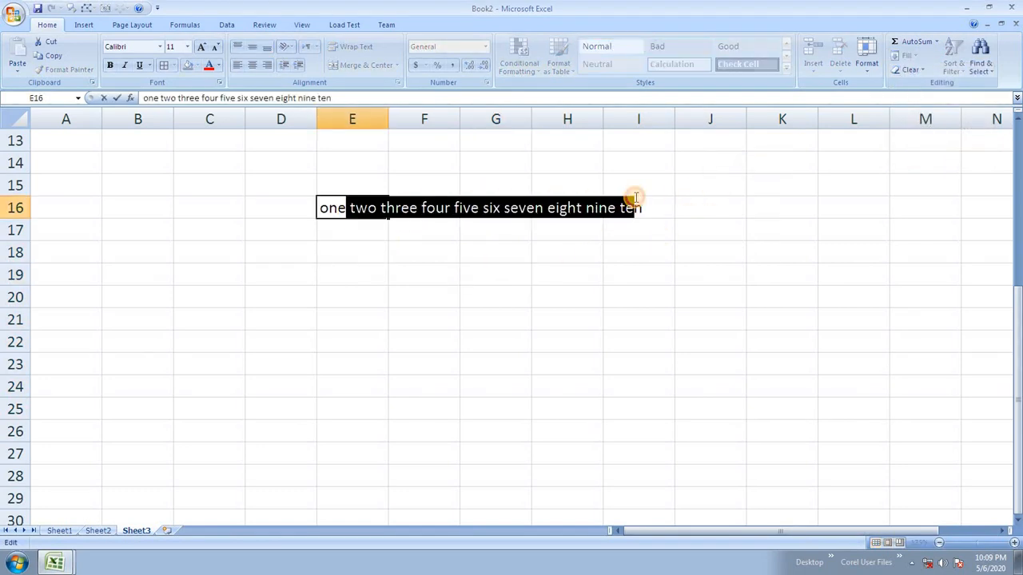
{"action": "left_click", "coordinate": [341, 297]}
{"action": "double_click", "coordinate": [337, 209]}
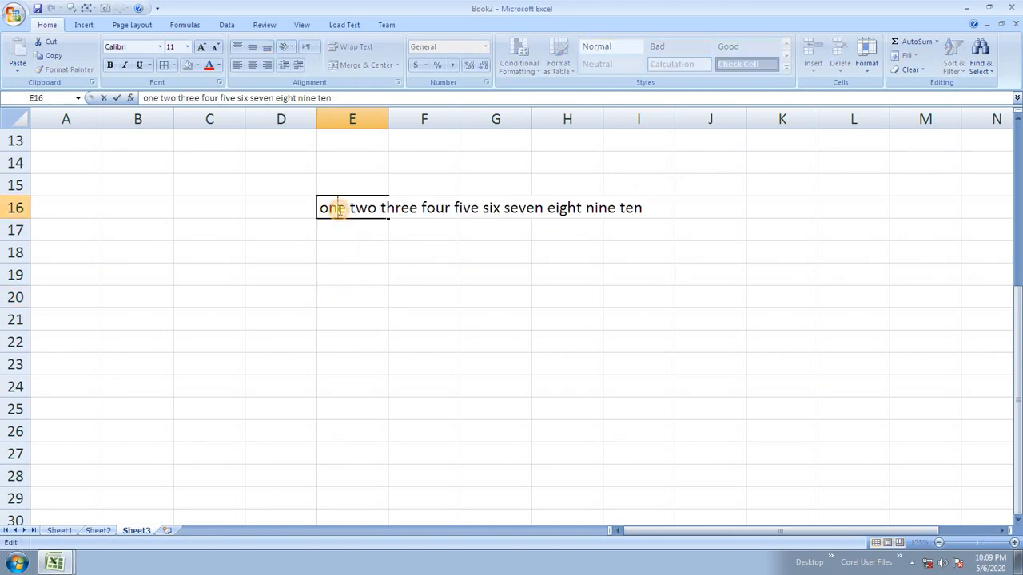
{"action": "left_click_drag", "start_coordinate": [339, 210], "coordinate": [434, 307]}
{"action": "left_click", "coordinate": [425, 319]}
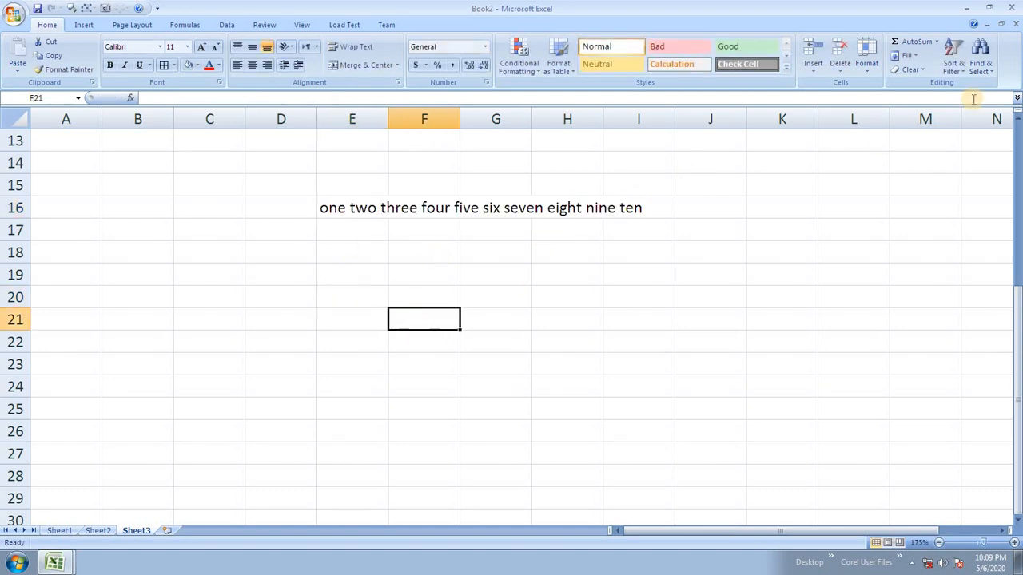
{"action": "left_click", "coordinate": [909, 56]}
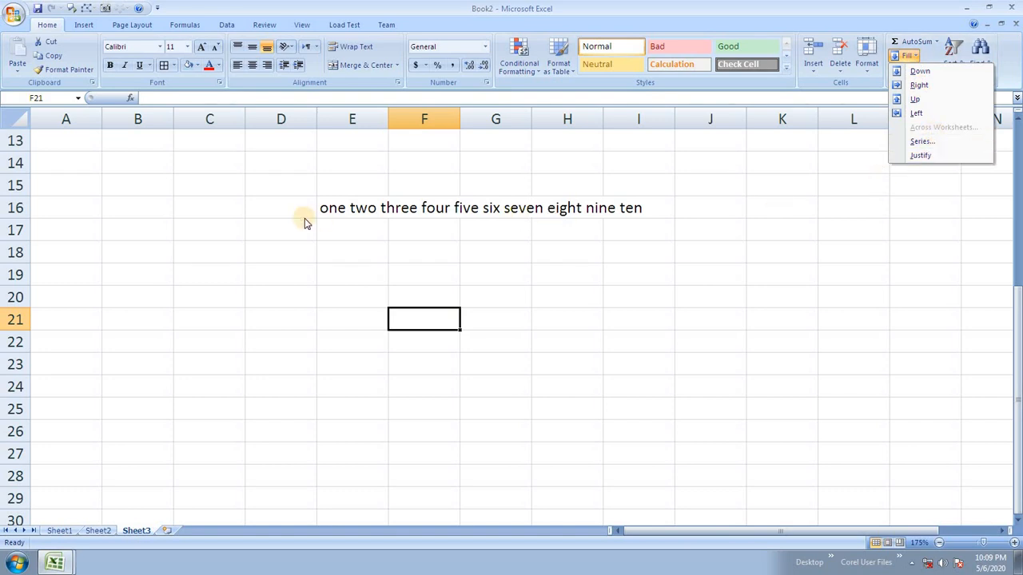
{"action": "left_click", "coordinate": [329, 201]}
{"action": "left_click", "coordinate": [333, 205]}
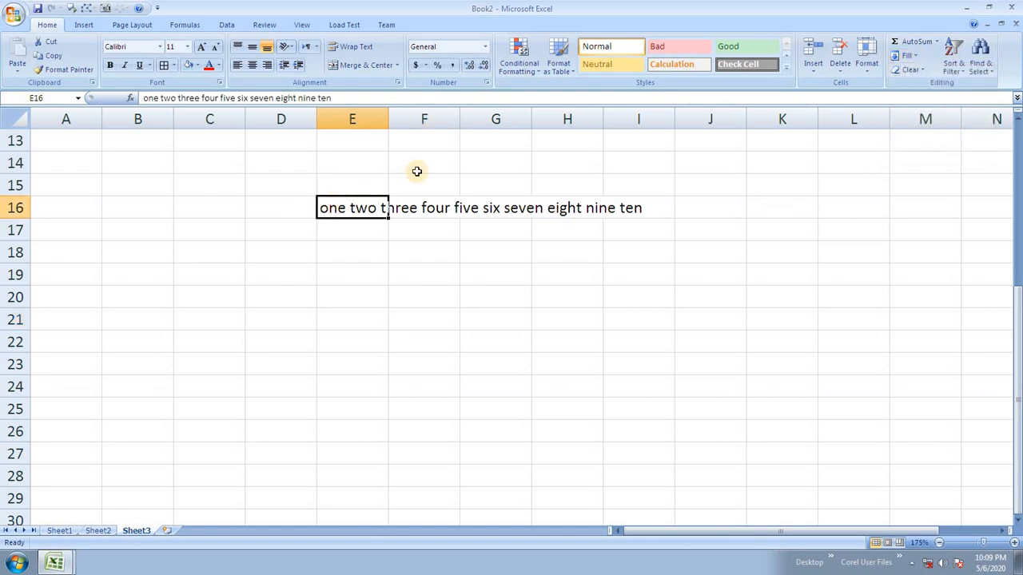
Step: Add a new worksheet after Sheet3 and enter 1 in its cell A1
{"action": "left_click", "coordinate": [168, 531]}
{"action": "scroll", "coordinate": [292, 261], "scroll_direction": "up", "scroll_amount": 3}
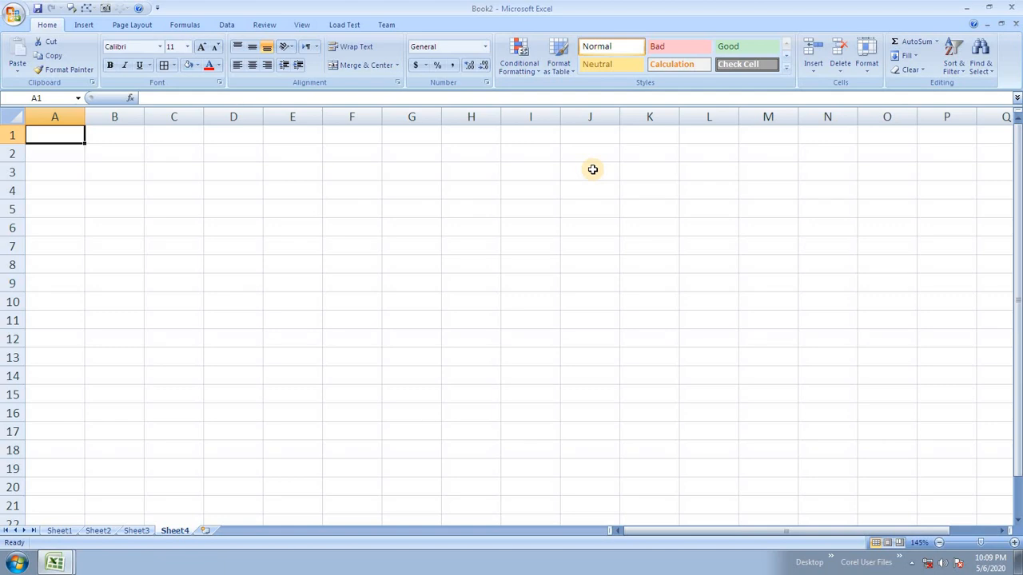
{"action": "scroll", "coordinate": [376, 263], "scroll_direction": "up", "scroll_amount": 4}
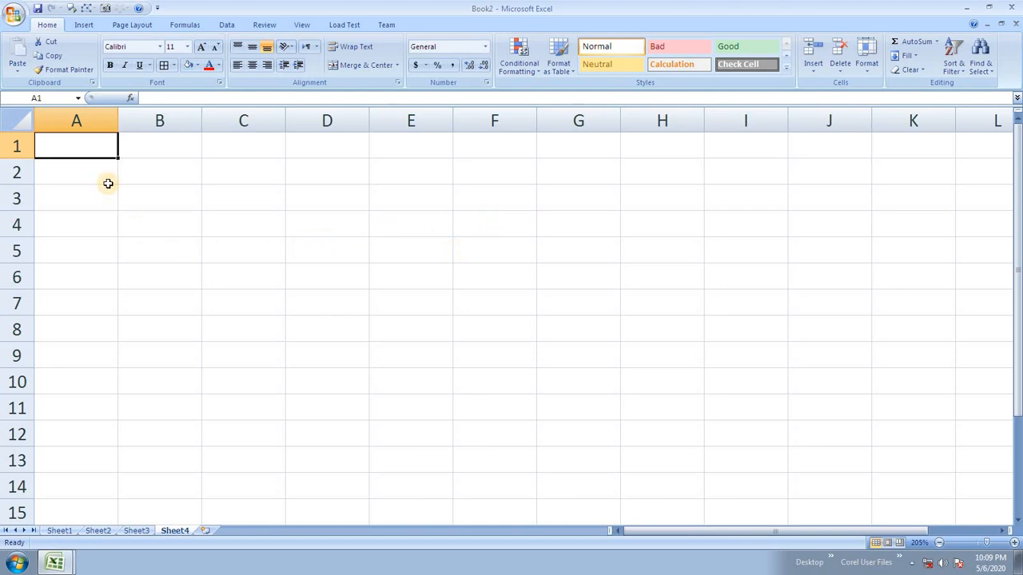
{"action": "type", "text": "1"}
{"action": "left_click", "coordinate": [105, 215]}
Step: Fill A1:A8 with a linear column series that has a stop value of 5, and undo the fill
{"action": "left_click_drag", "start_coordinate": [91, 144], "coordinate": [83, 319]}
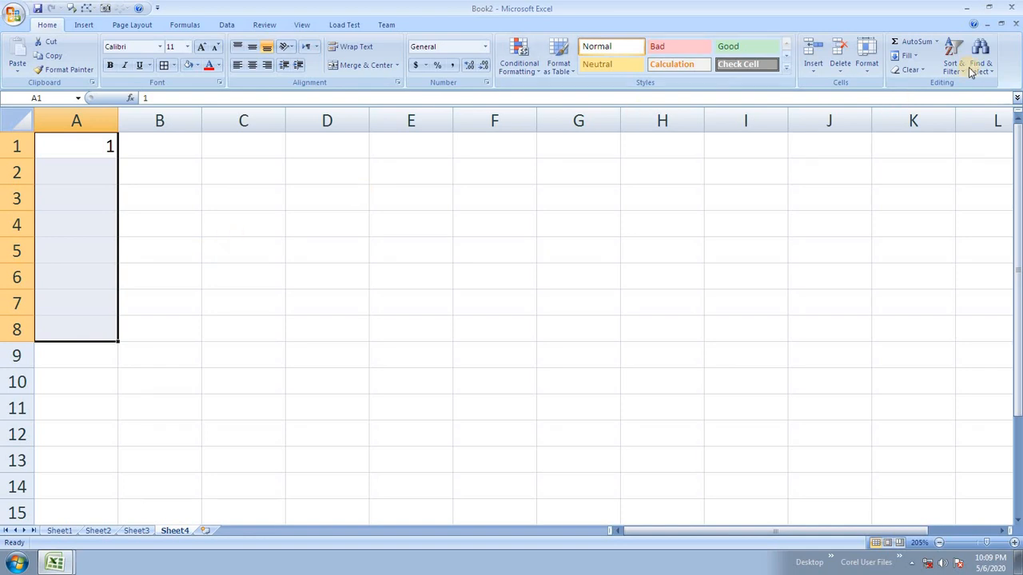
{"action": "left_click", "coordinate": [911, 56]}
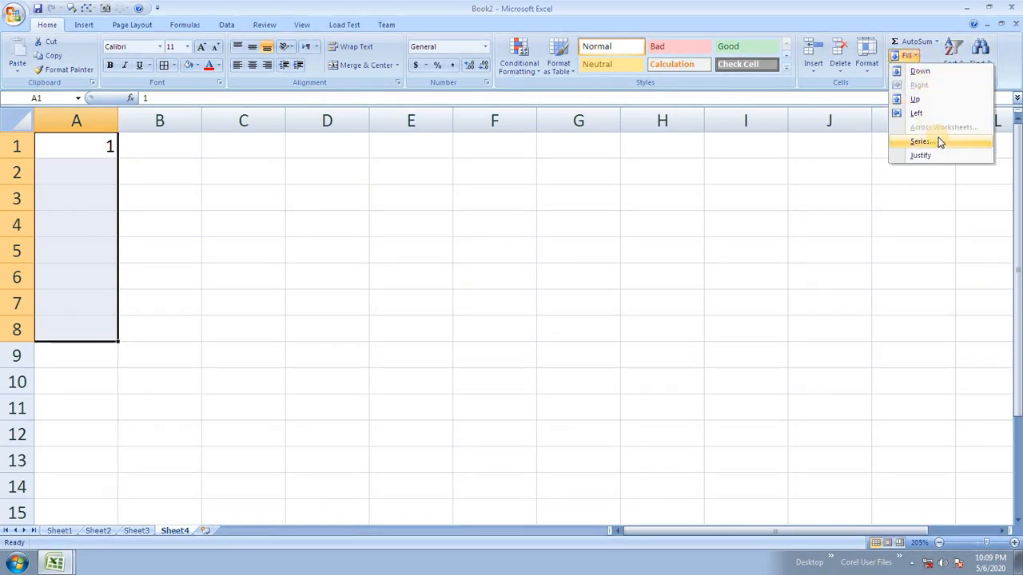
{"action": "left_click", "coordinate": [938, 139]}
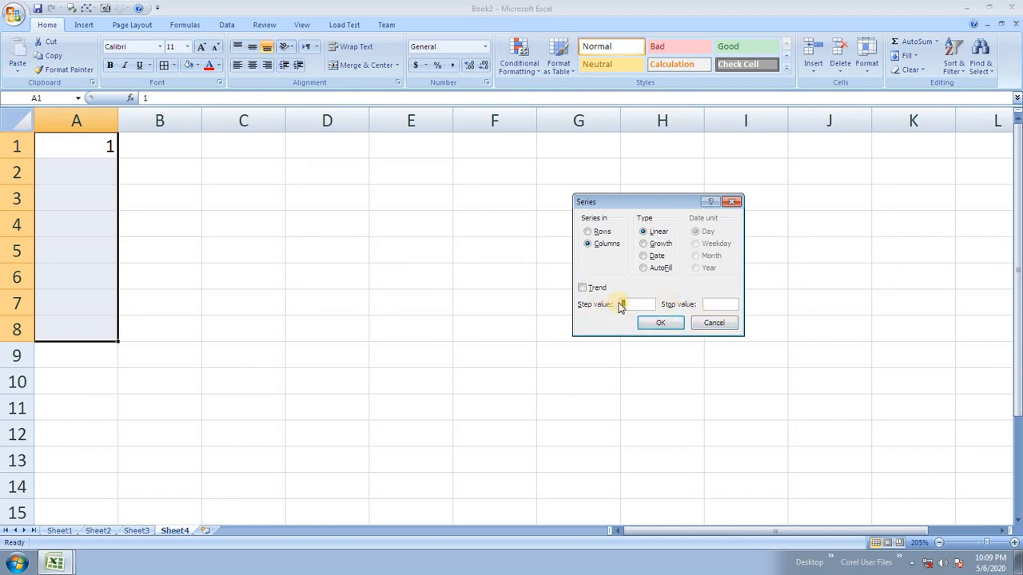
{"action": "left_click", "coordinate": [711, 304]}
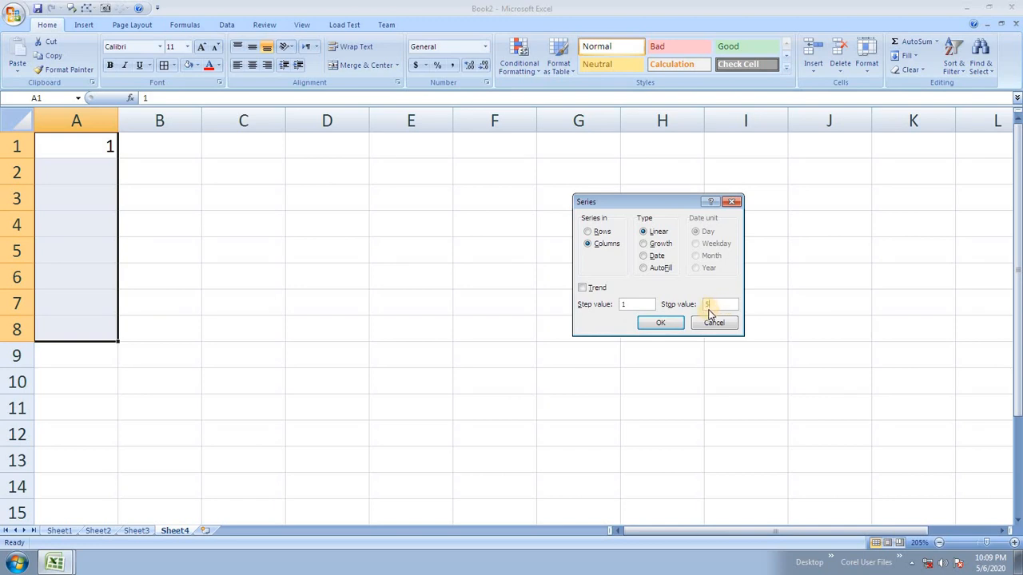
{"action": "left_click", "coordinate": [665, 326]}
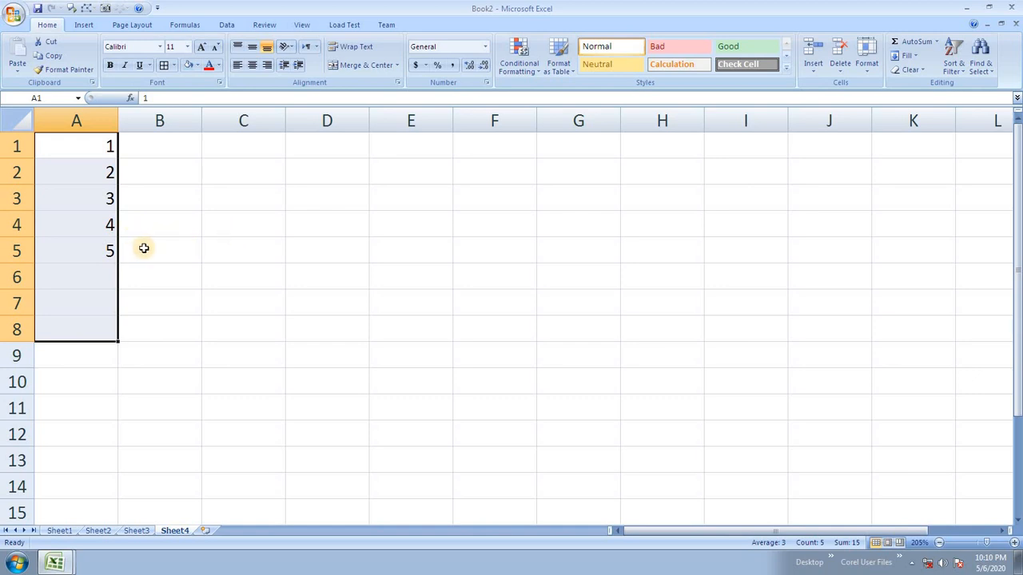
{"action": "key", "text": "ctrl+z"}
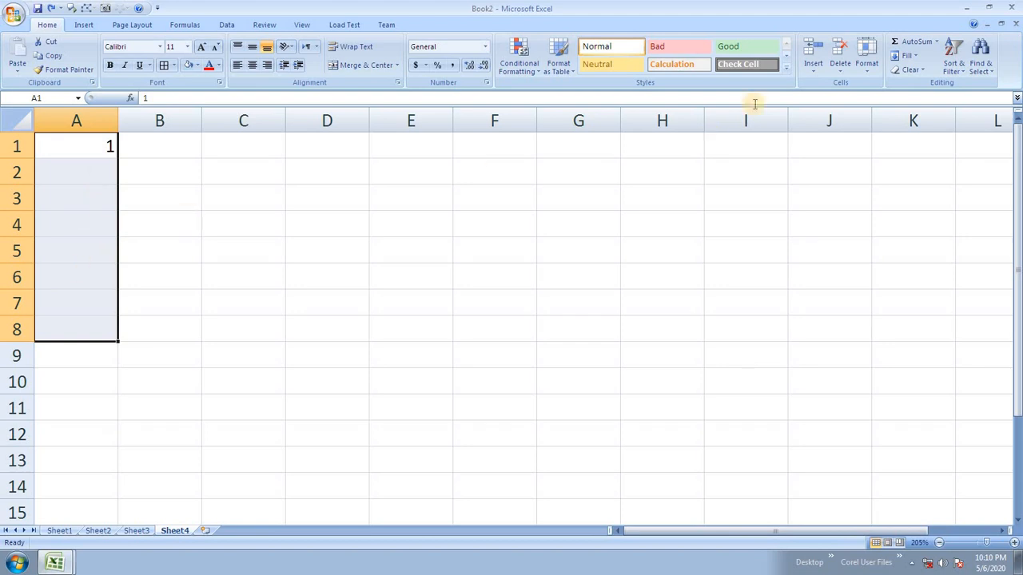
Step: Fill A1:A8 with a linear column series that has a stop value of 100, and undo the fill
{"action": "left_click", "coordinate": [909, 55]}
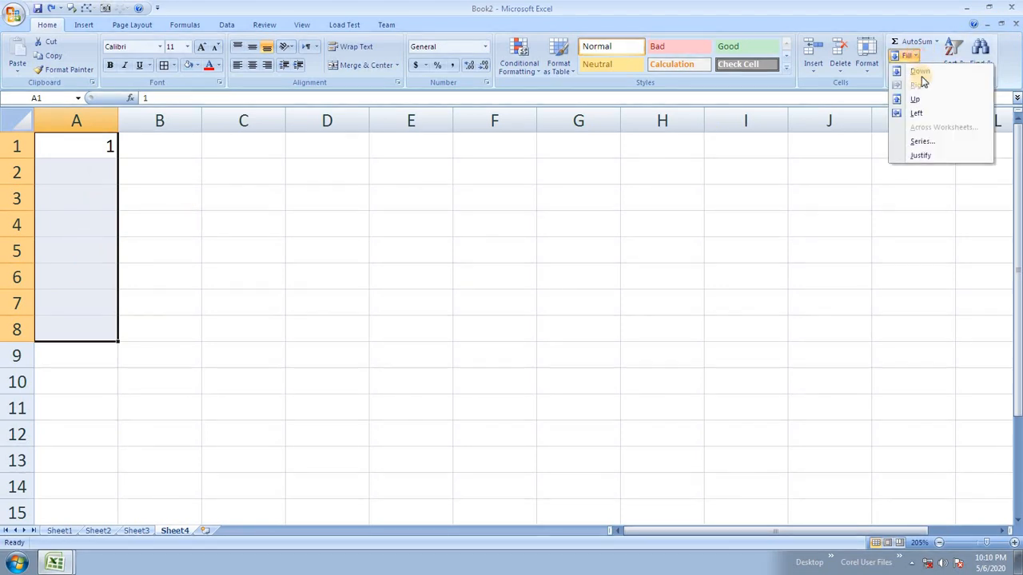
{"action": "left_click", "coordinate": [927, 141]}
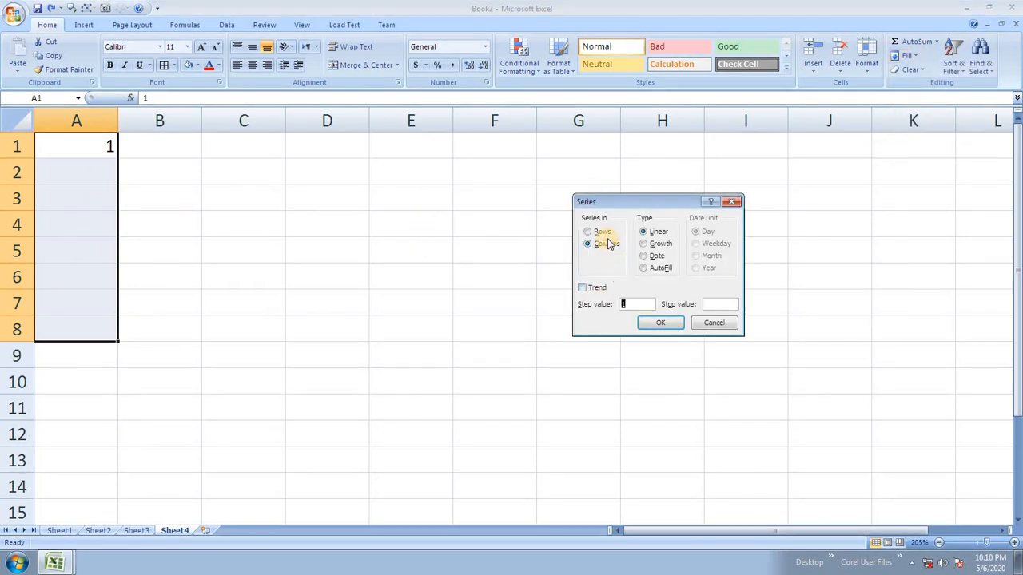
{"action": "left_click", "coordinate": [717, 305]}
{"action": "type", "text": "100"}
{"action": "left_click", "coordinate": [676, 322]}
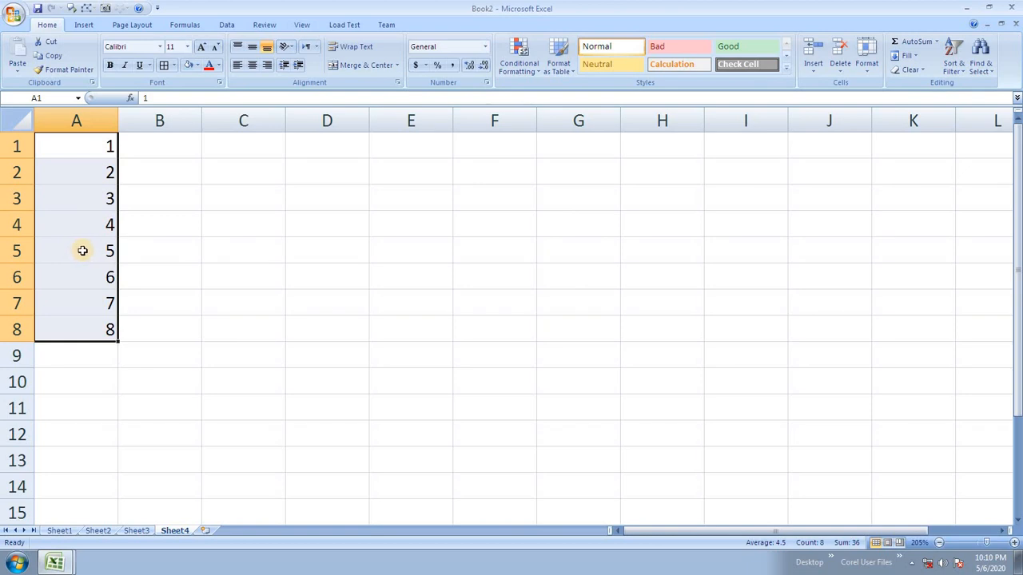
{"action": "key", "text": "ctrl+z"}
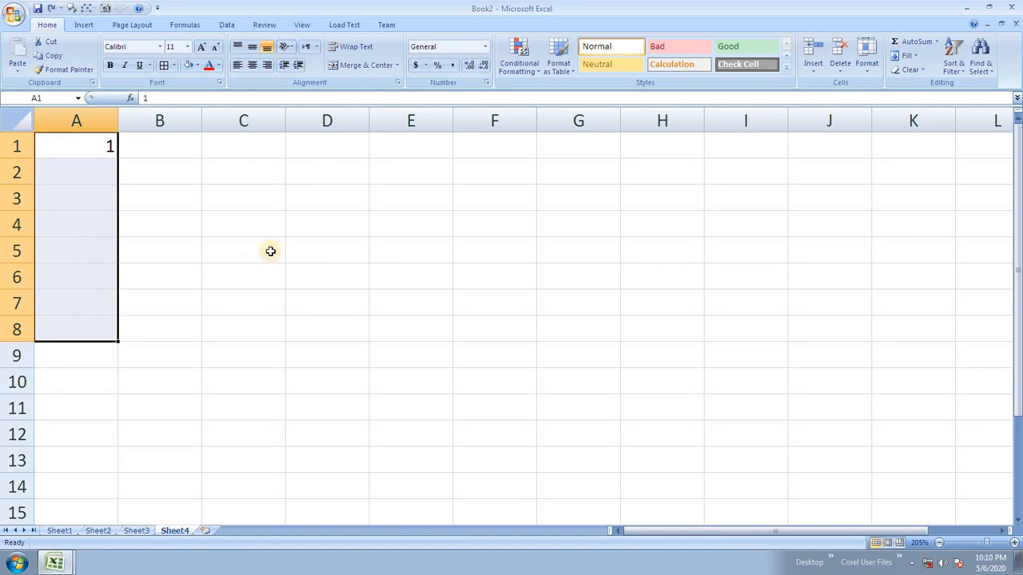
Step: Fill down column A from the single cell A1 with a linear series that has a stop value of 100
{"action": "left_click", "coordinate": [275, 233]}
{"action": "left_click", "coordinate": [103, 145]}
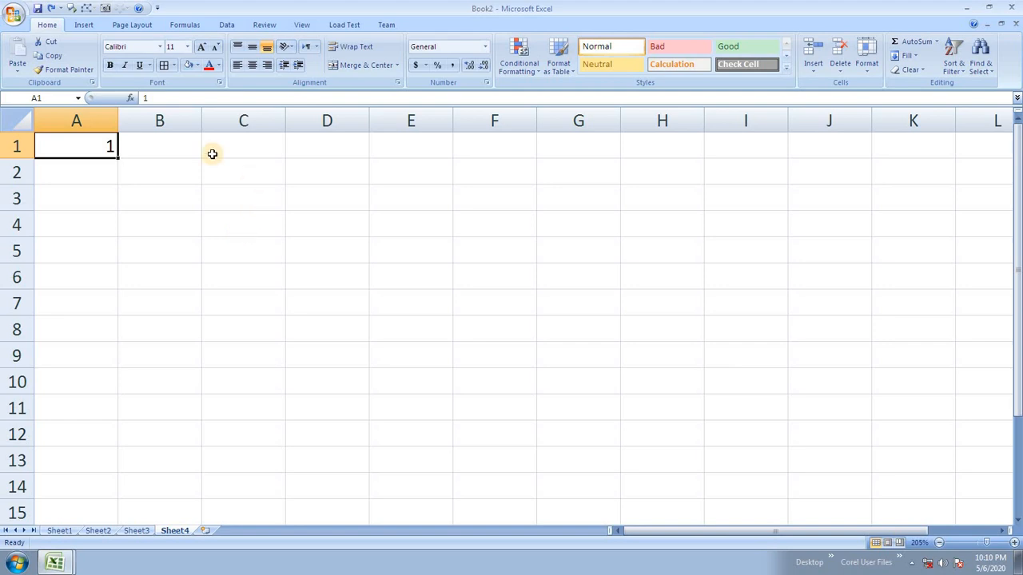
{"action": "left_click", "coordinate": [91, 192]}
{"action": "left_click", "coordinate": [94, 151]}
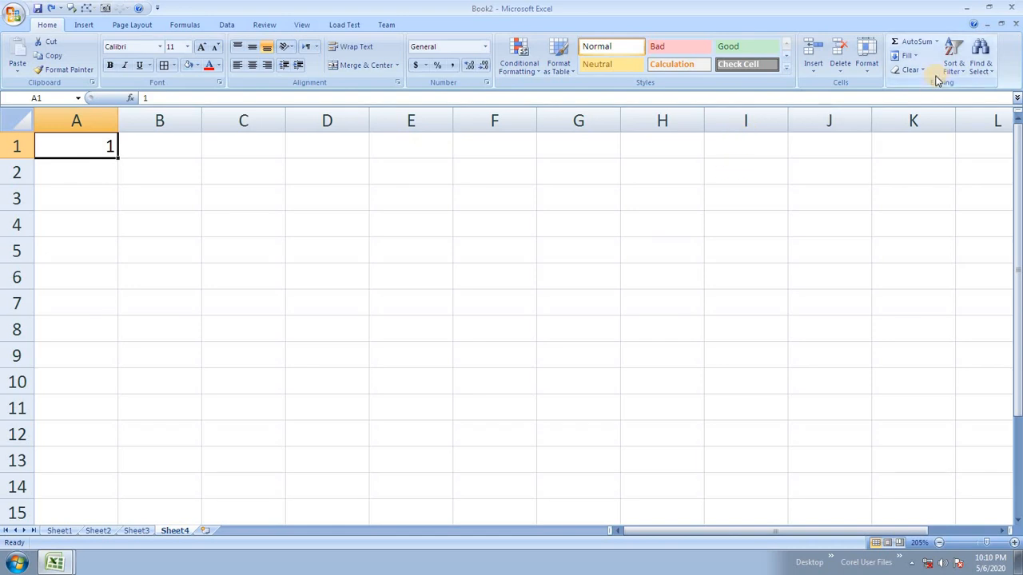
{"action": "left_click", "coordinate": [911, 56]}
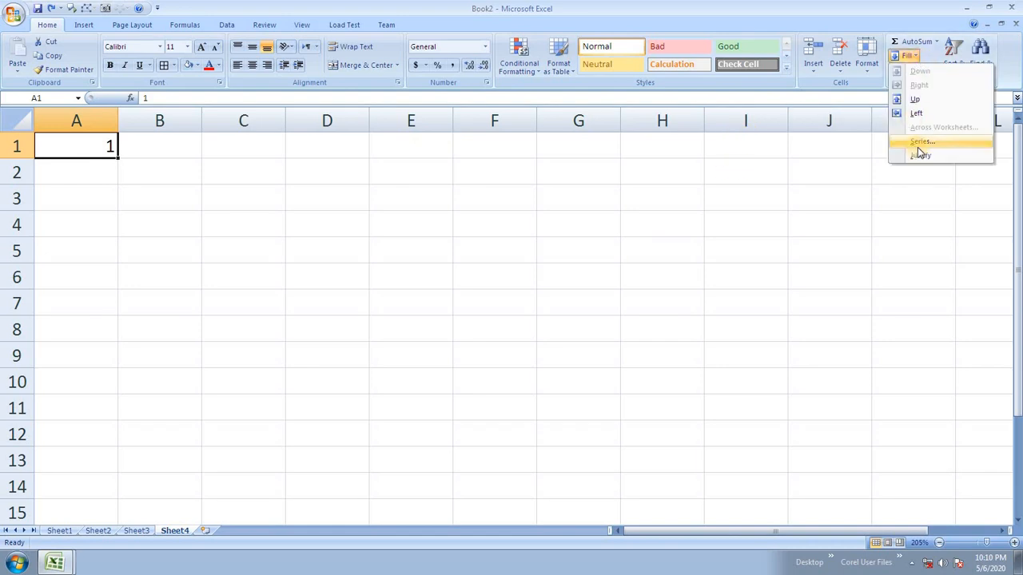
{"action": "left_click", "coordinate": [917, 147]}
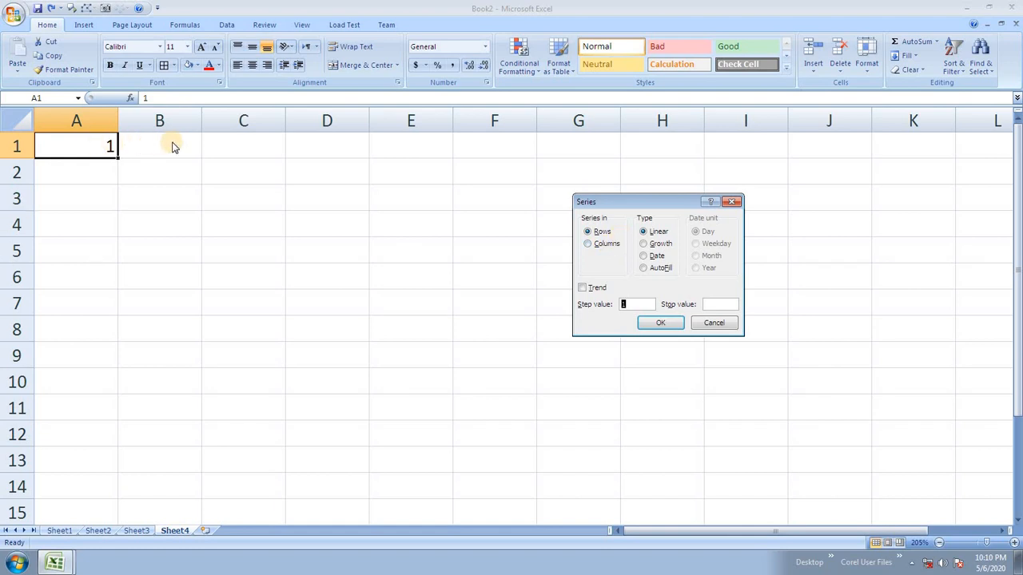
{"action": "left_click", "coordinate": [595, 243]}
{"action": "left_click", "coordinate": [719, 305]}
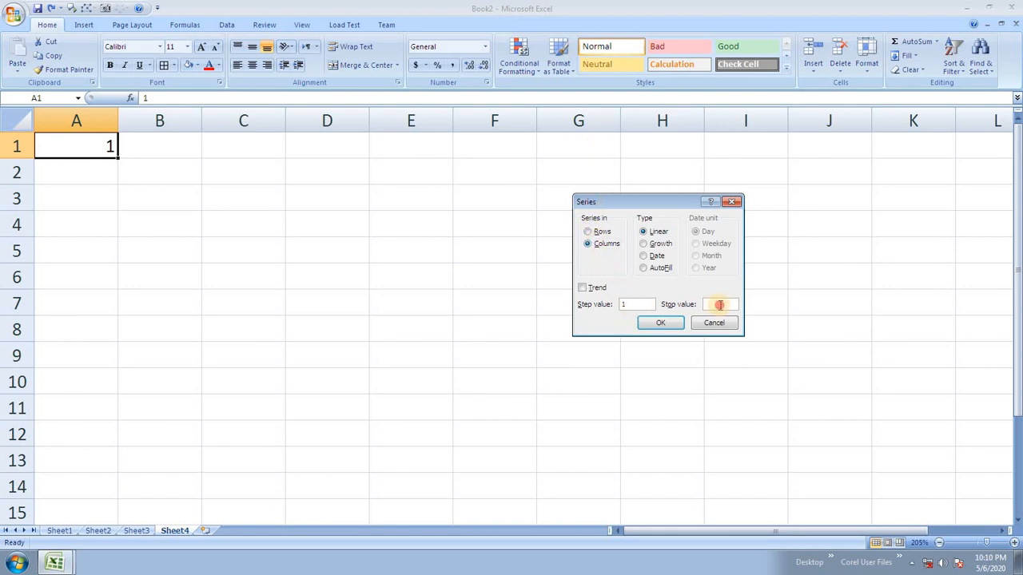
{"action": "type", "text": "100"}
{"action": "left_click", "coordinate": [663, 323]}
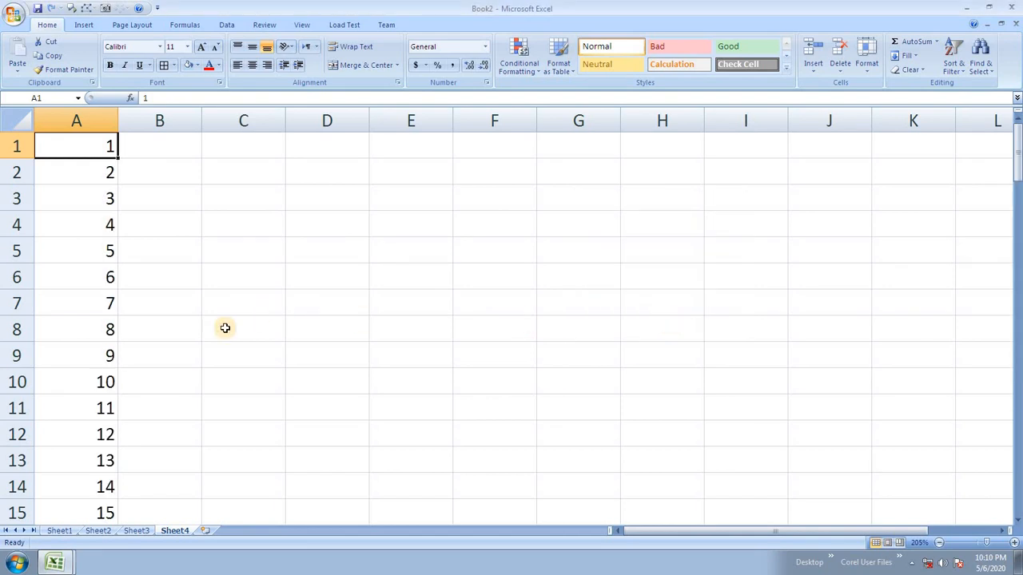
Step: Review the filled series in column A down to its last number, and undo the fill
{"action": "scroll", "coordinate": [160, 366], "scroll_direction": "down", "scroll_amount": 12}
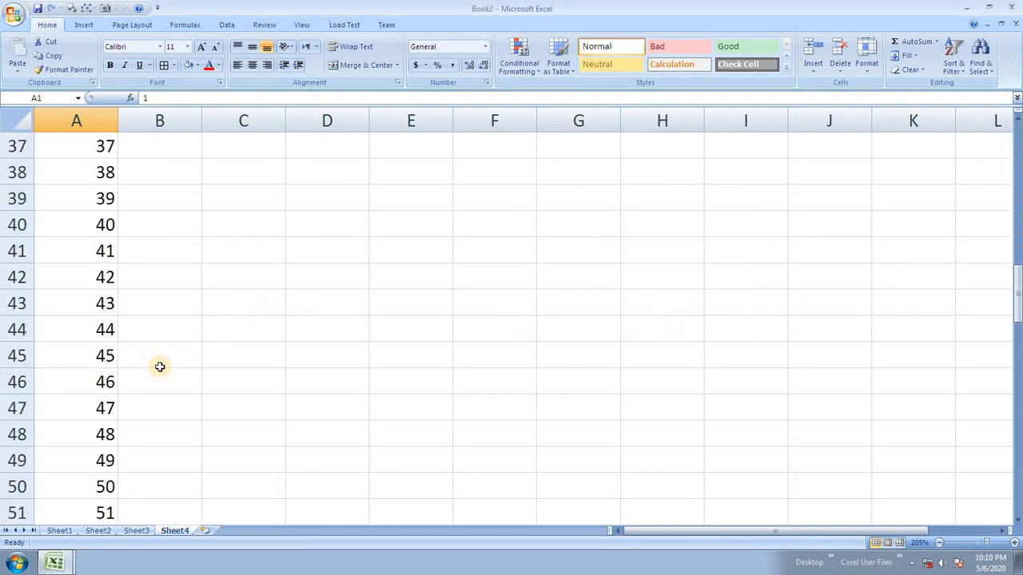
{"action": "scroll", "coordinate": [160, 367], "scroll_direction": "down", "scroll_amount": 18}
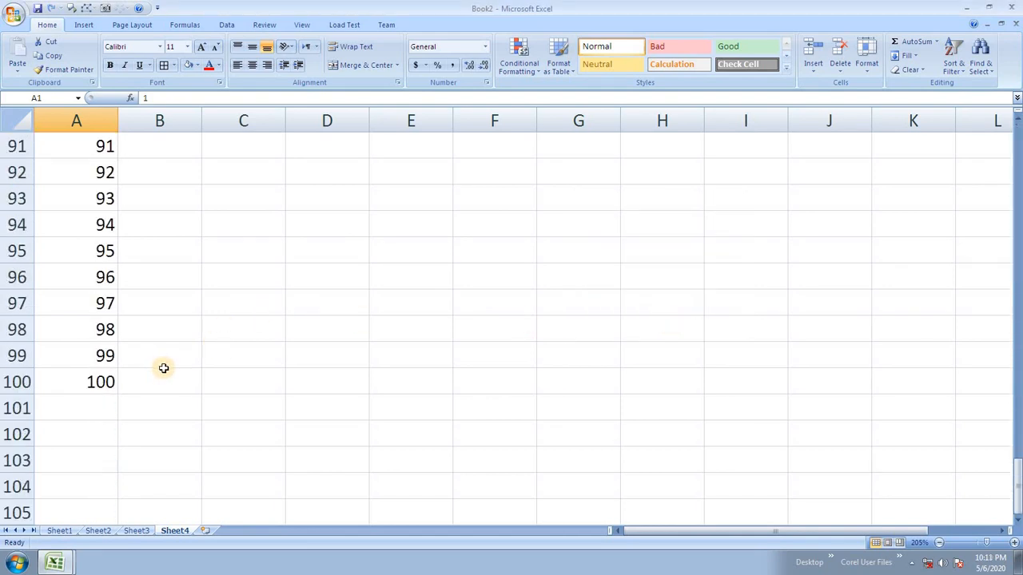
{"action": "scroll", "coordinate": [163, 365], "scroll_direction": "up", "scroll_amount": 20}
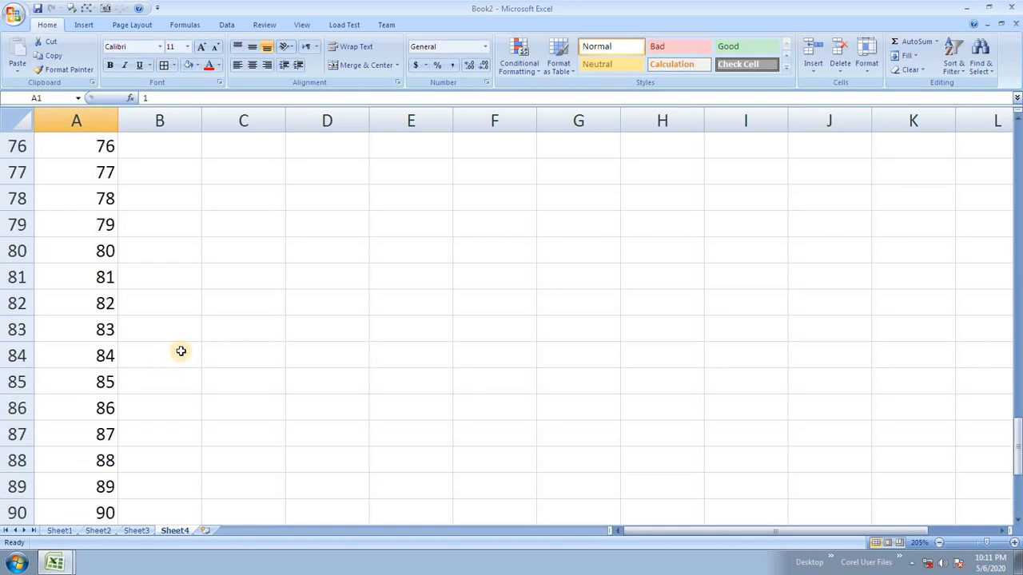
{"action": "scroll", "coordinate": [177, 353], "scroll_direction": "up", "scroll_amount": 7}
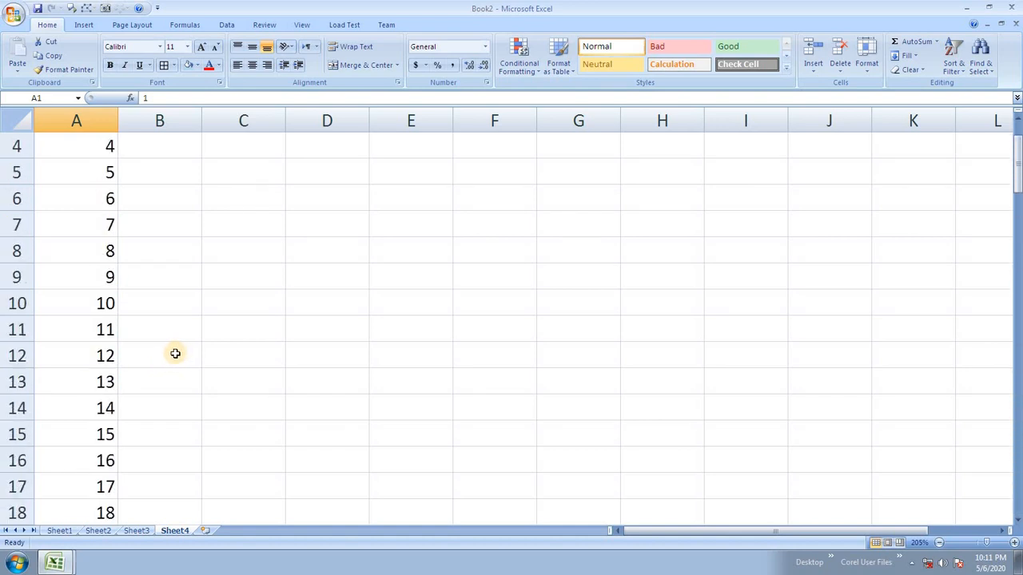
{"action": "left_click", "coordinate": [176, 141]}
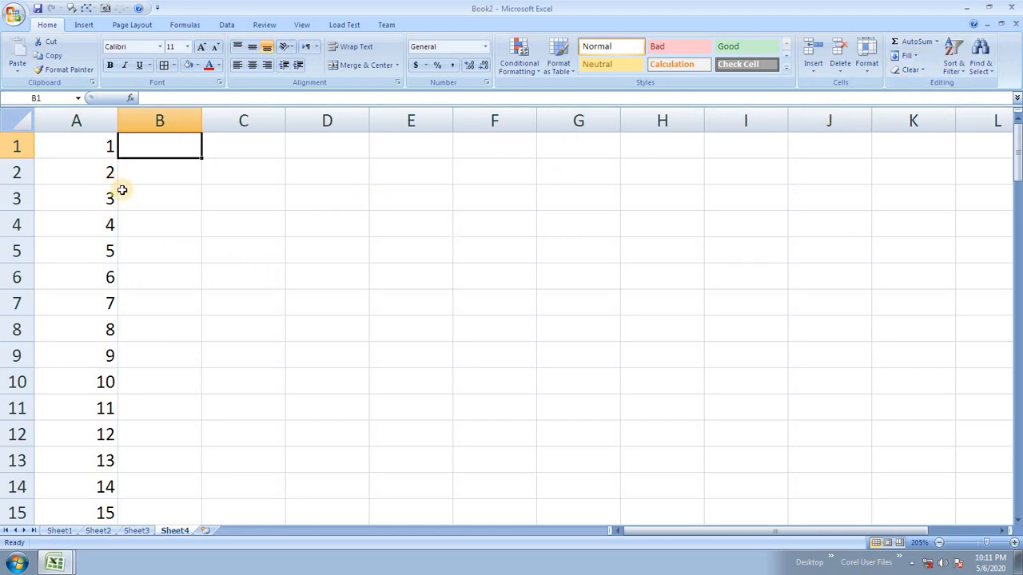
{"action": "key", "text": "ctrl+z"}
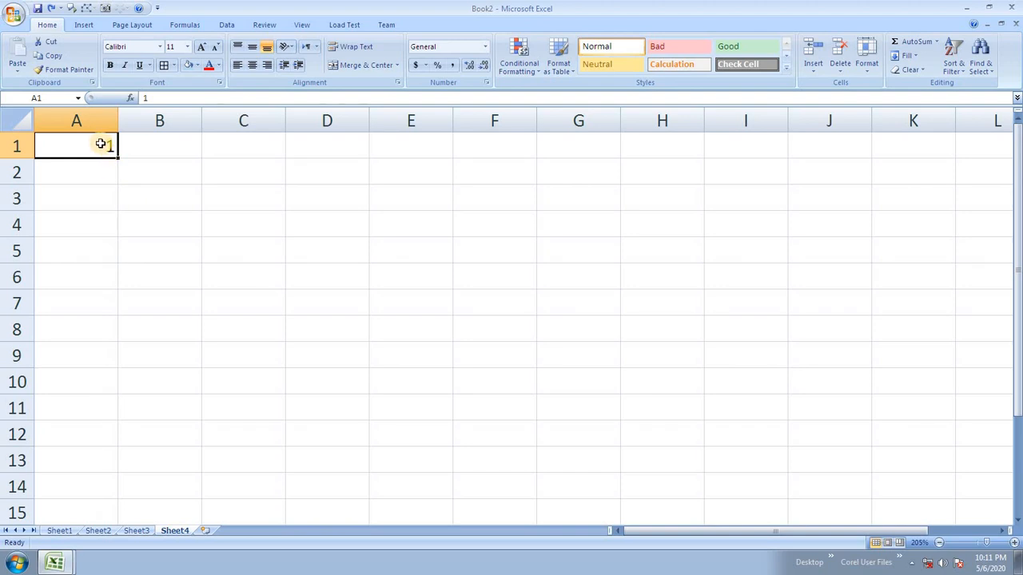
{"action": "left_click_drag", "start_coordinate": [104, 150], "coordinate": [91, 376]}
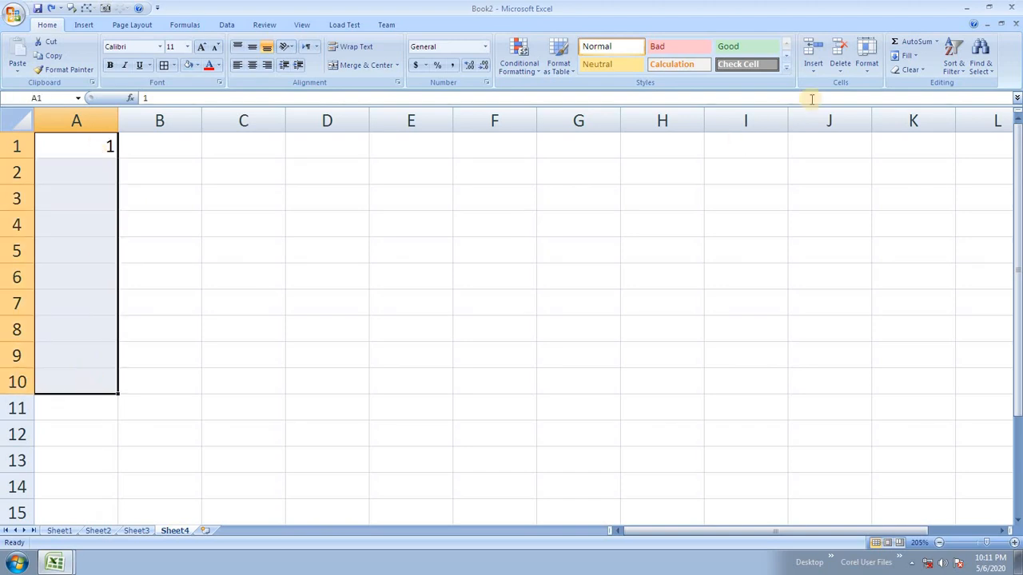
{"action": "left_click", "coordinate": [907, 55]}
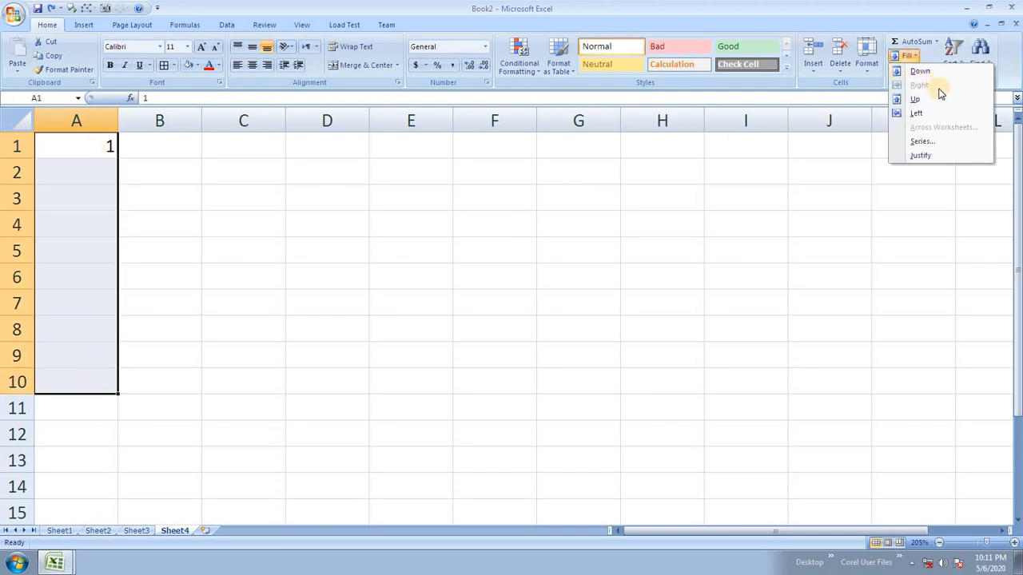
{"action": "left_click", "coordinate": [921, 142]}
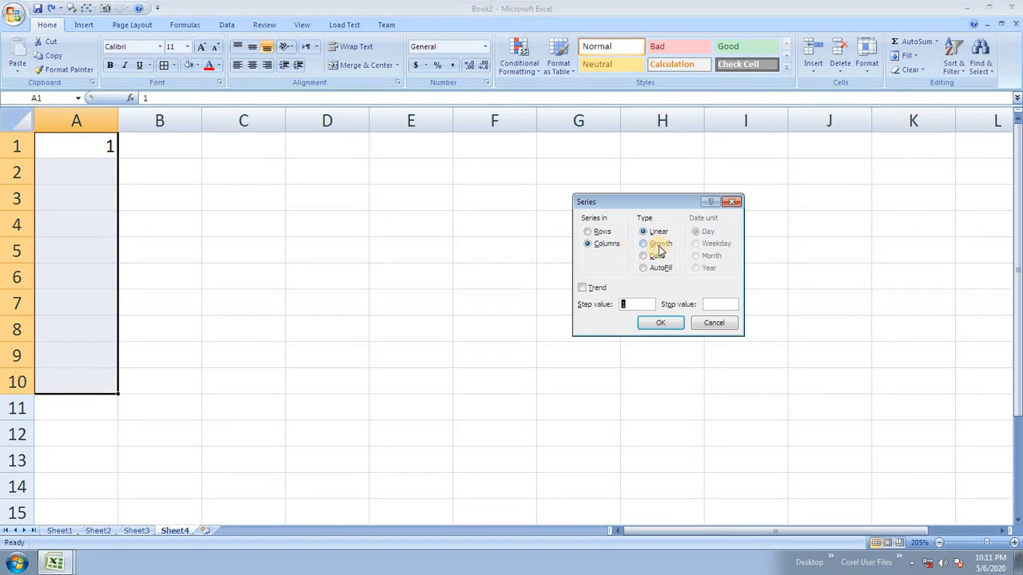
{"action": "left_click", "coordinate": [660, 244]}
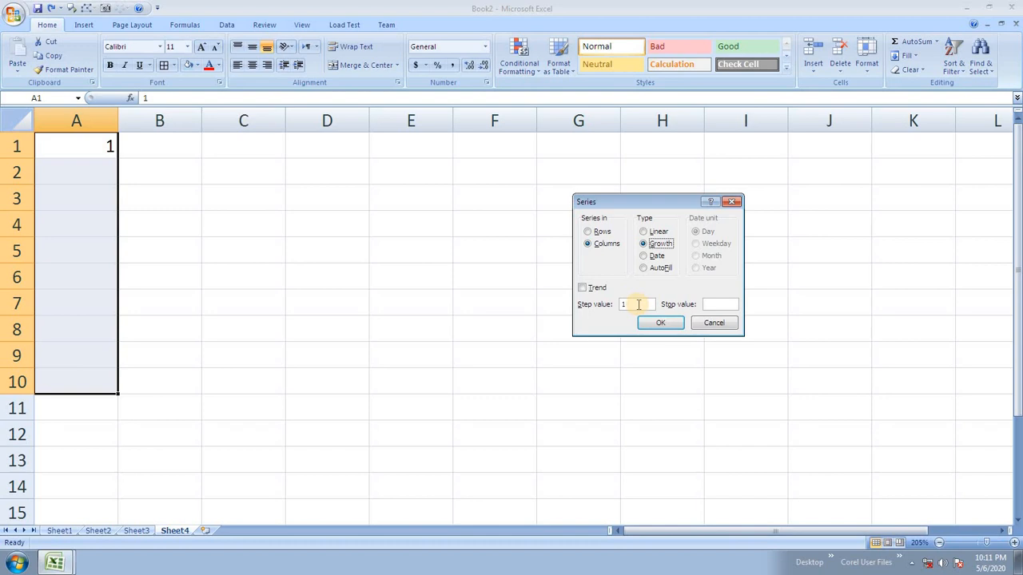
{"action": "left_click_drag", "start_coordinate": [639, 305], "coordinate": [567, 304]}
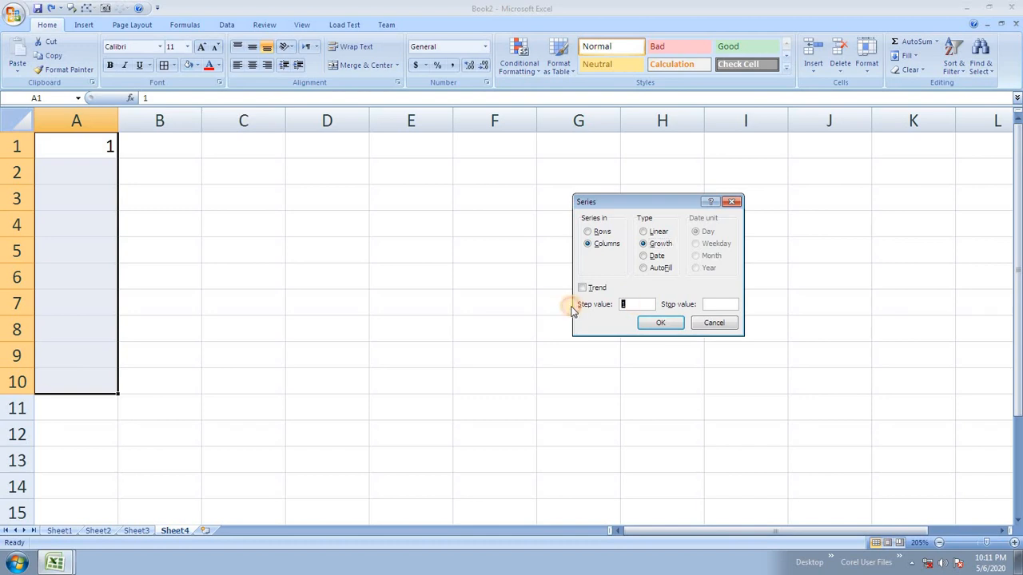
{"action": "left_click", "coordinate": [714, 322]}
Step: Enter 5 in A1 and fill A1:A9 with a growth column series that has a step value of 3 and a stop value
{"action": "left_click", "coordinate": [104, 146]}
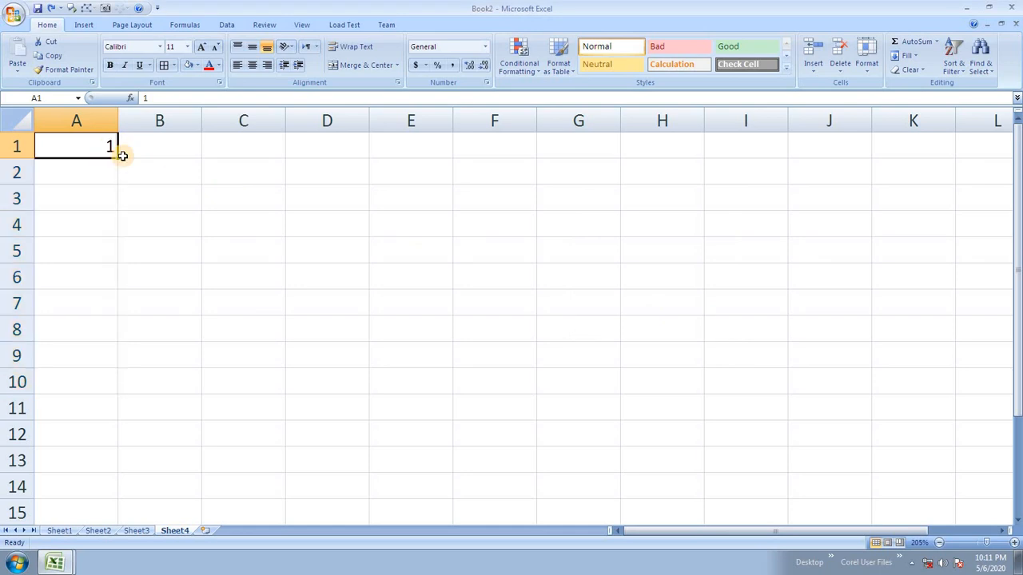
{"action": "type", "text": "5"}
{"action": "left_click", "coordinate": [201, 210]}
{"action": "left_click_drag", "start_coordinate": [110, 151], "coordinate": [71, 349]}
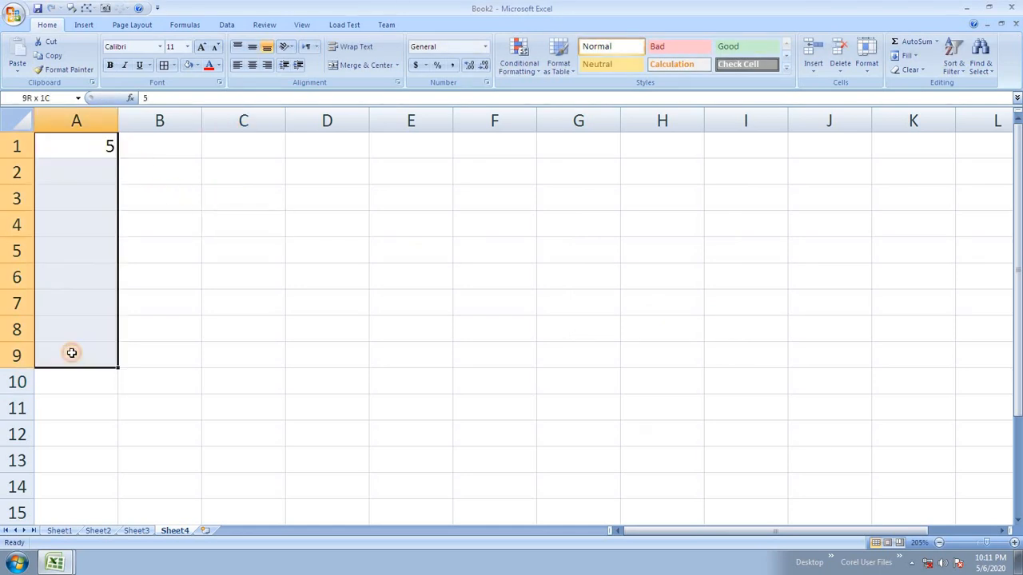
{"action": "left_click", "coordinate": [905, 56]}
{"action": "left_click", "coordinate": [920, 142]}
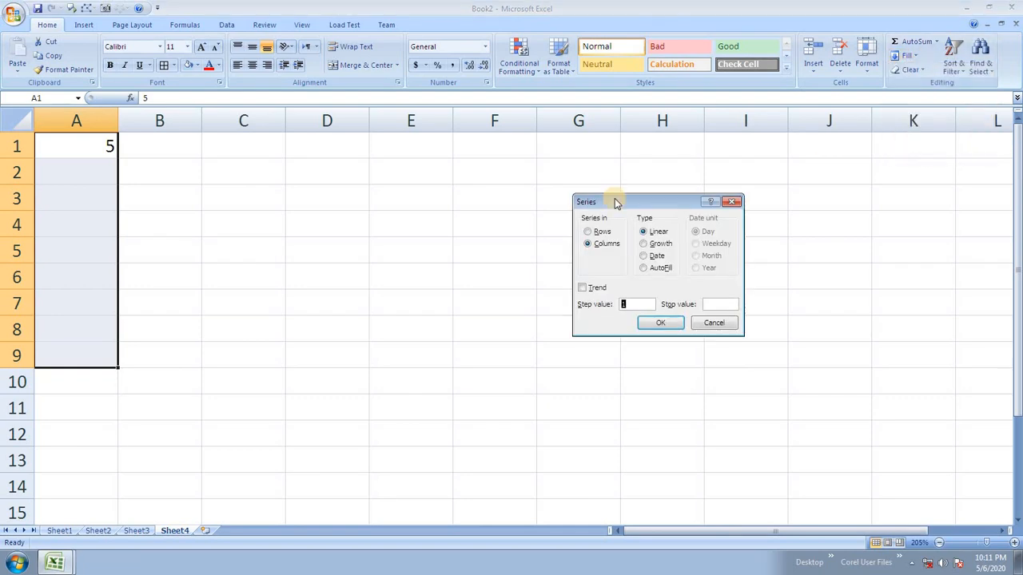
{"action": "left_click", "coordinate": [659, 243]}
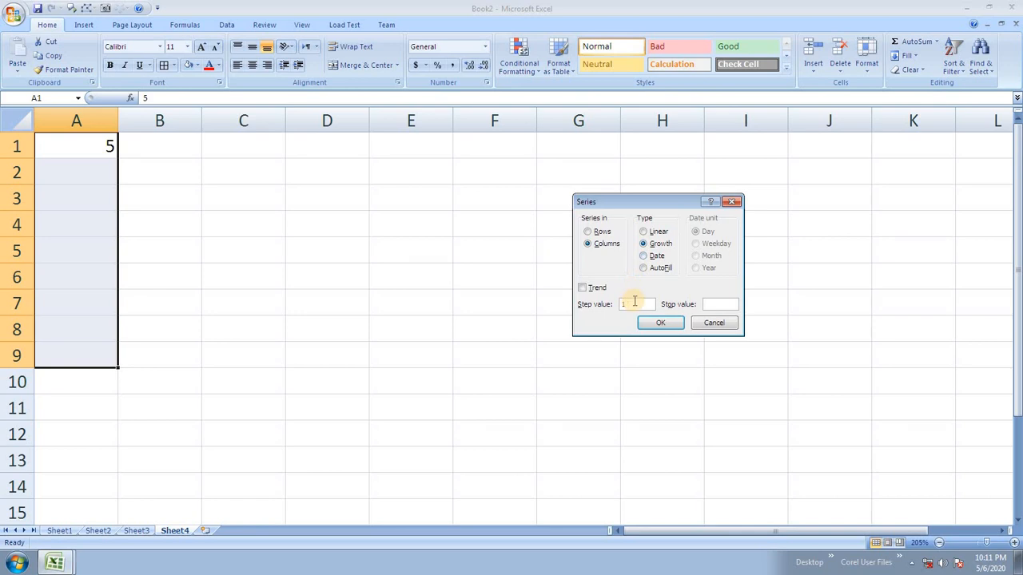
{"action": "left_click_drag", "start_coordinate": [639, 302], "coordinate": [609, 306]}
{"action": "type", "text": "3"}
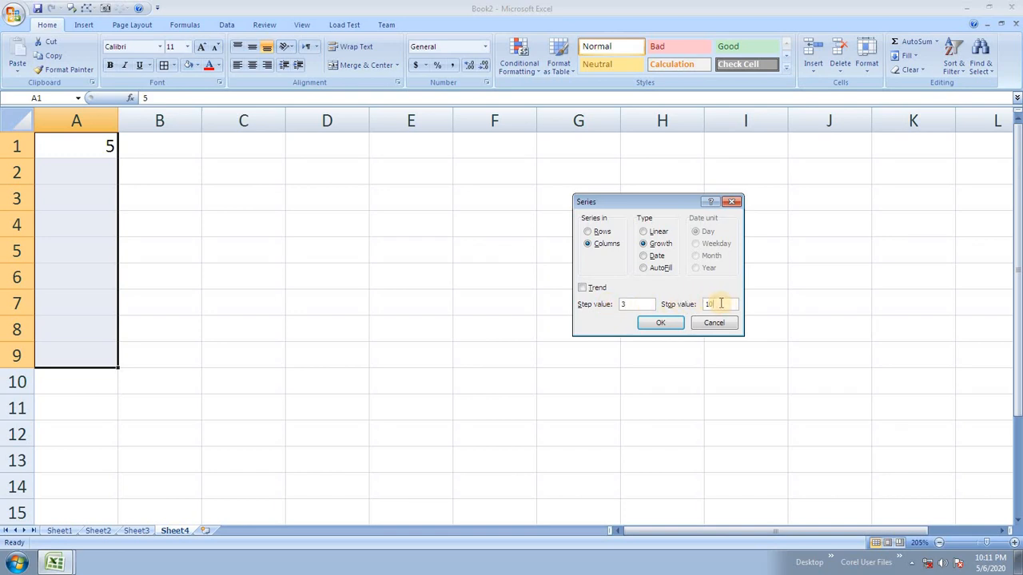
{"action": "left_click", "coordinate": [661, 324]}
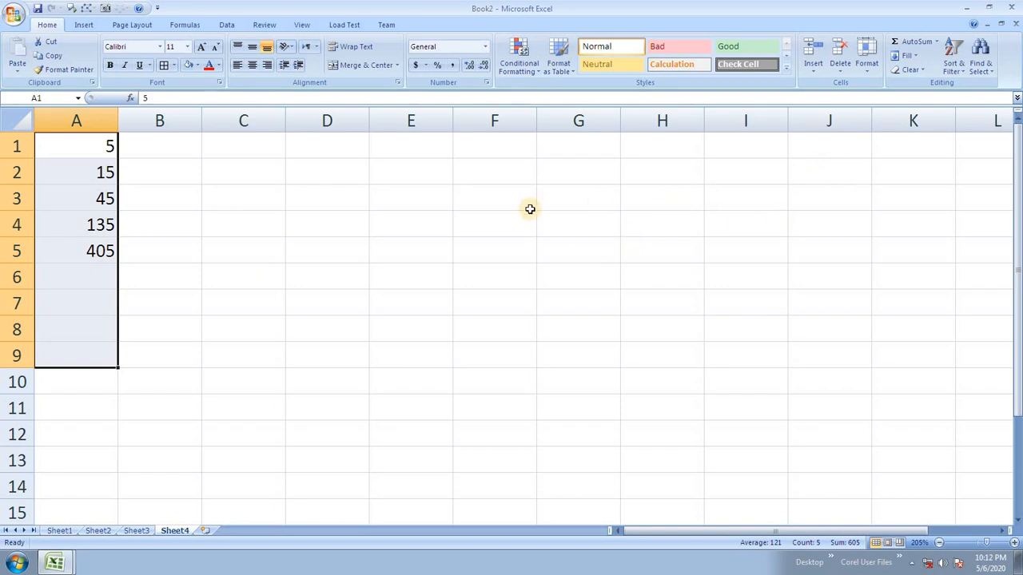
{"action": "left_click", "coordinate": [913, 57]}
{"action": "left_click", "coordinate": [922, 140]}
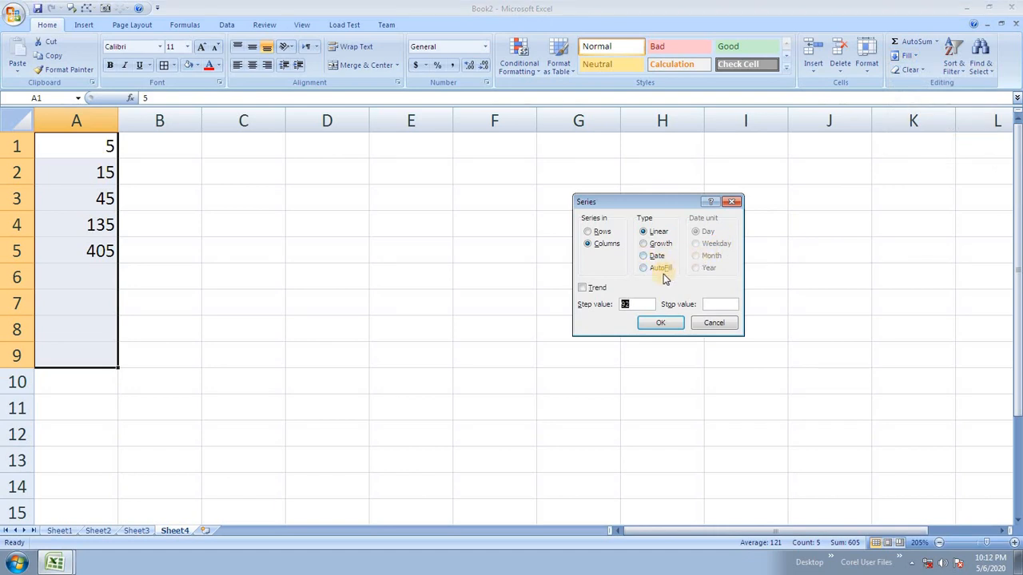
{"action": "left_click", "coordinate": [713, 323]}
{"action": "left_click", "coordinate": [404, 238]}
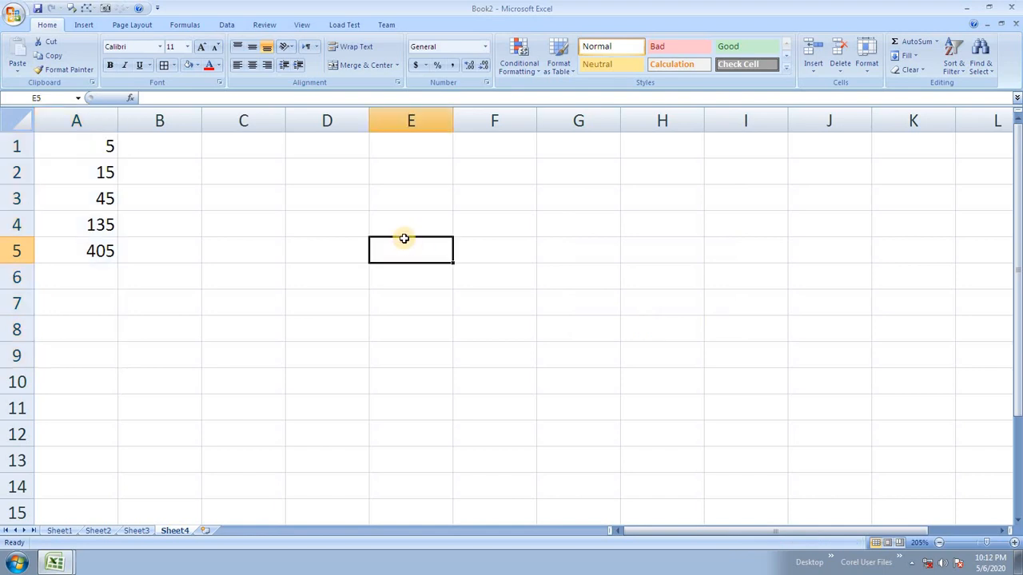
Step: Clear the growth series values below A1, in cells A2:A6
{"action": "left_click_drag", "start_coordinate": [103, 172], "coordinate": [91, 269]}
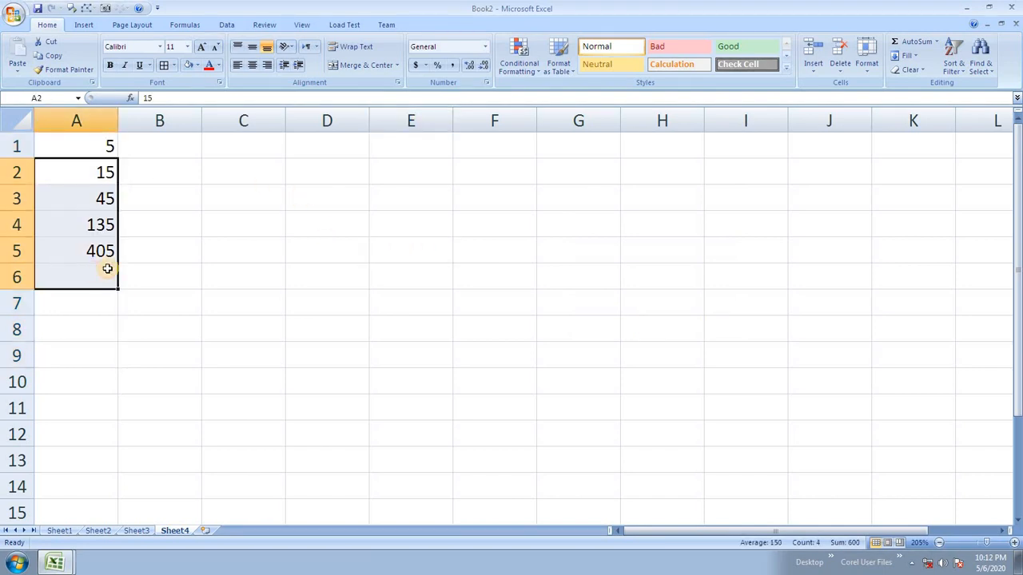
{"action": "key", "text": "Delete"}
{"action": "left_click", "coordinate": [89, 202]}
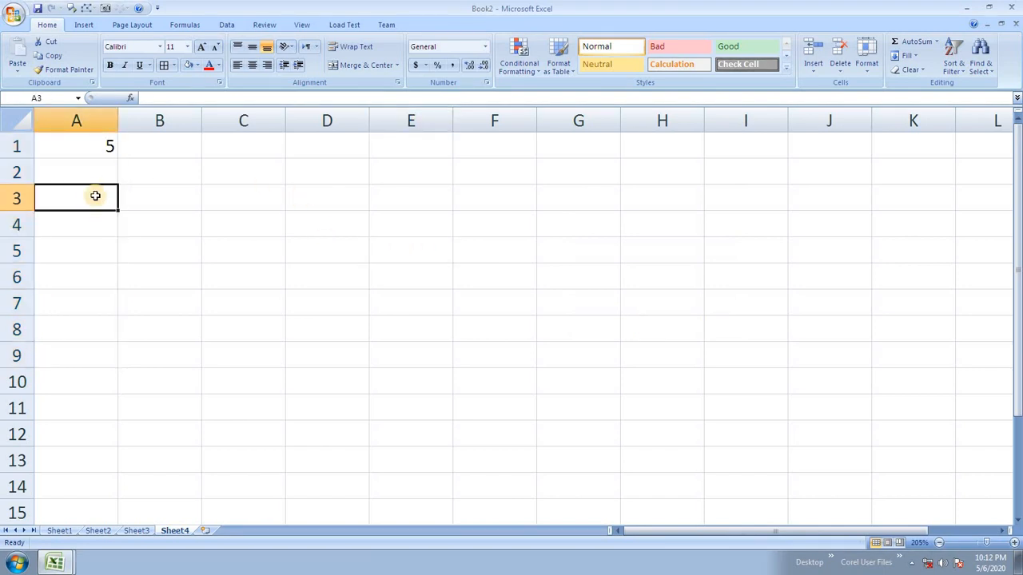
Step: Fill A1:A9 with a column series of the AutoFill type
{"action": "left_click_drag", "start_coordinate": [91, 144], "coordinate": [91, 340]}
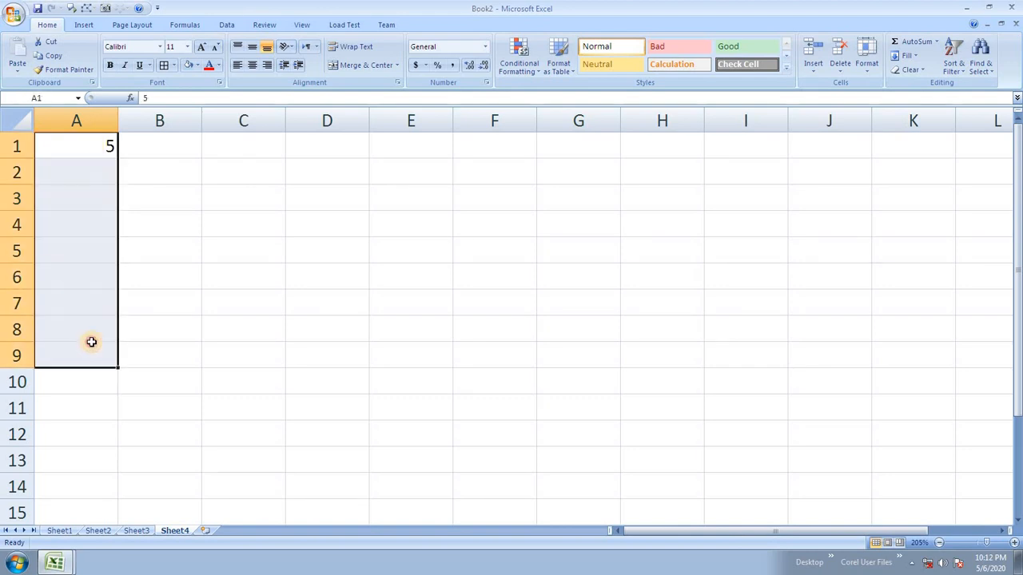
{"action": "left_click", "coordinate": [906, 55]}
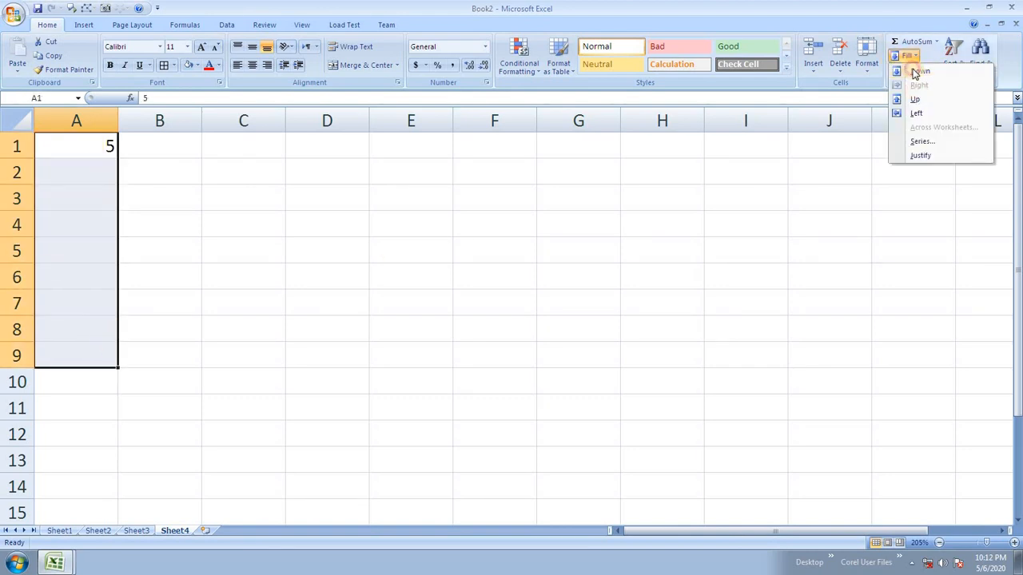
{"action": "left_click", "coordinate": [927, 142]}
{"action": "left_click", "coordinate": [644, 268]}
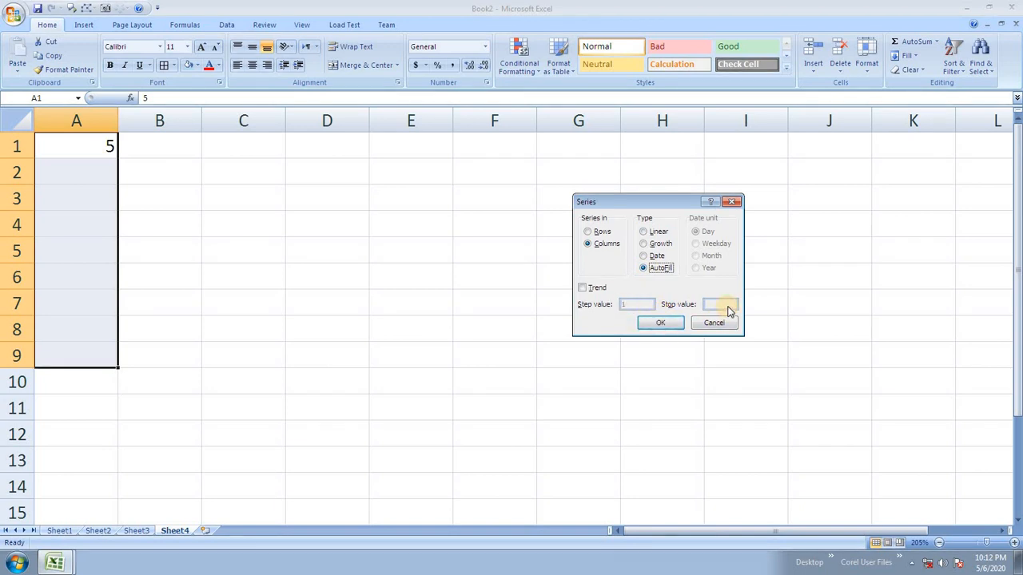
{"action": "left_click", "coordinate": [660, 323]}
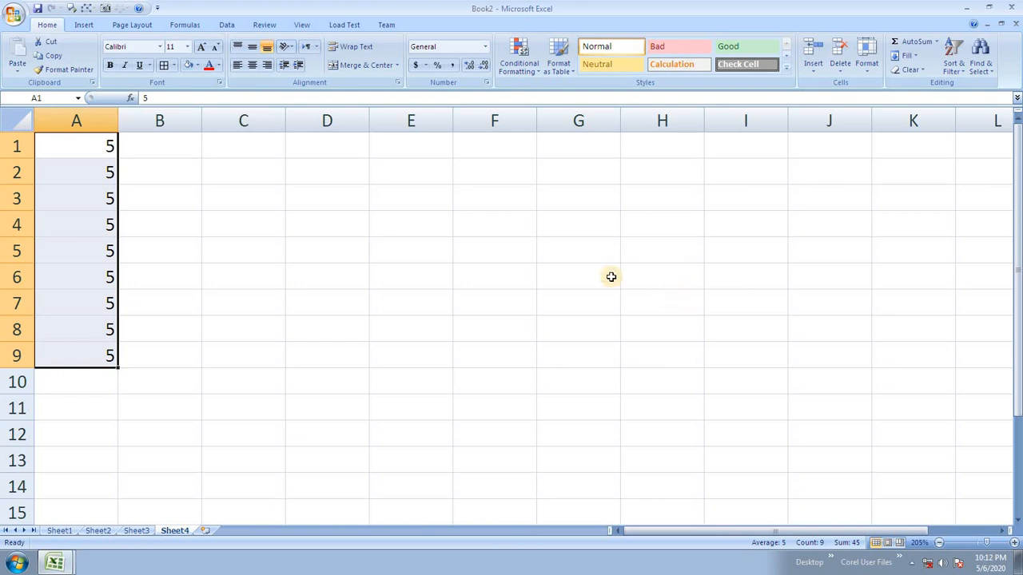
{"action": "left_click", "coordinate": [906, 55]}
{"action": "left_click", "coordinate": [920, 143]}
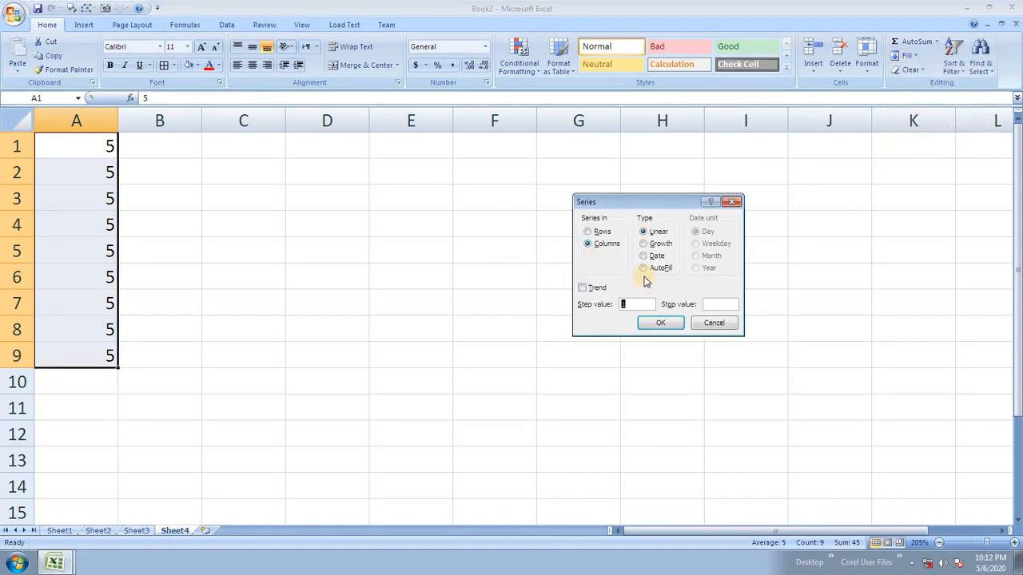
{"action": "left_click", "coordinate": [713, 323]}
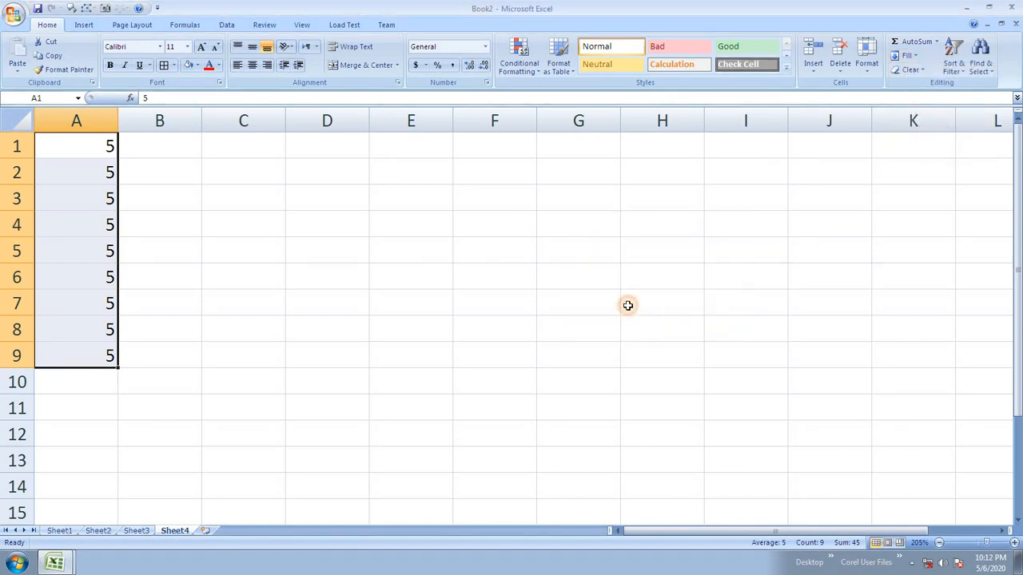
Step: Undo the AutoFill series and replace the value in A1 with 1
{"action": "key", "text": "ctrl+z"}
{"action": "left_click", "coordinate": [98, 162]}
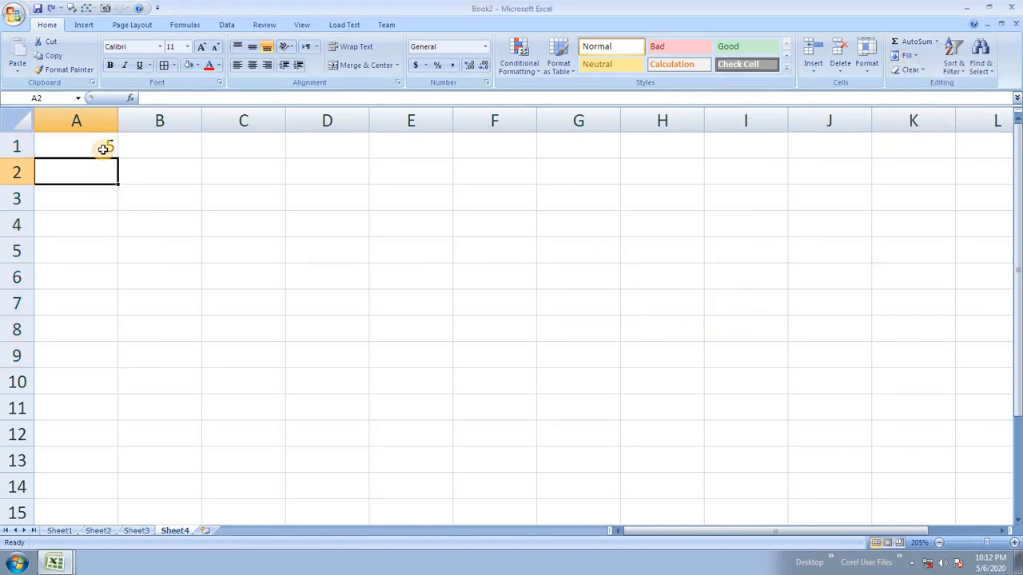
{"action": "left_click", "coordinate": [105, 147]}
{"action": "type", "text": "1"}
{"action": "left_click", "coordinate": [135, 185]}
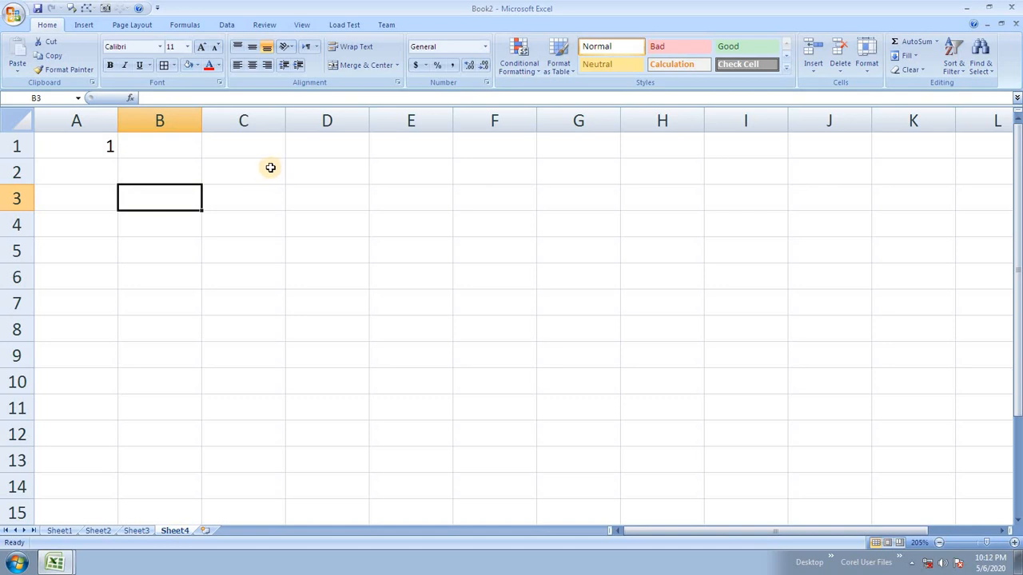
Step: Fill row 1 from A1 with a linear series in rows that has a step value of 1 and a stop value of 31
{"action": "left_click", "coordinate": [99, 142]}
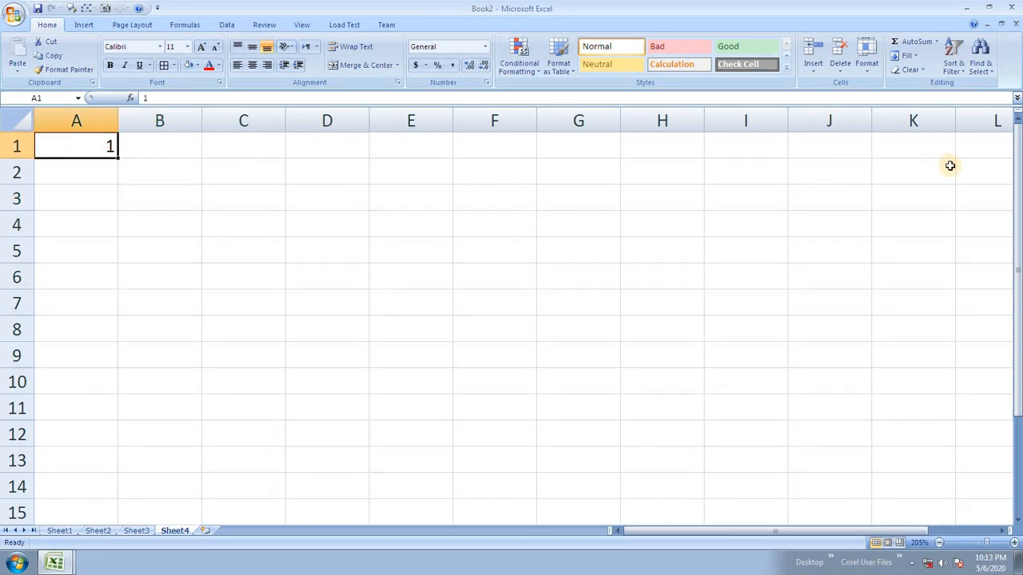
{"action": "left_click", "coordinate": [908, 55]}
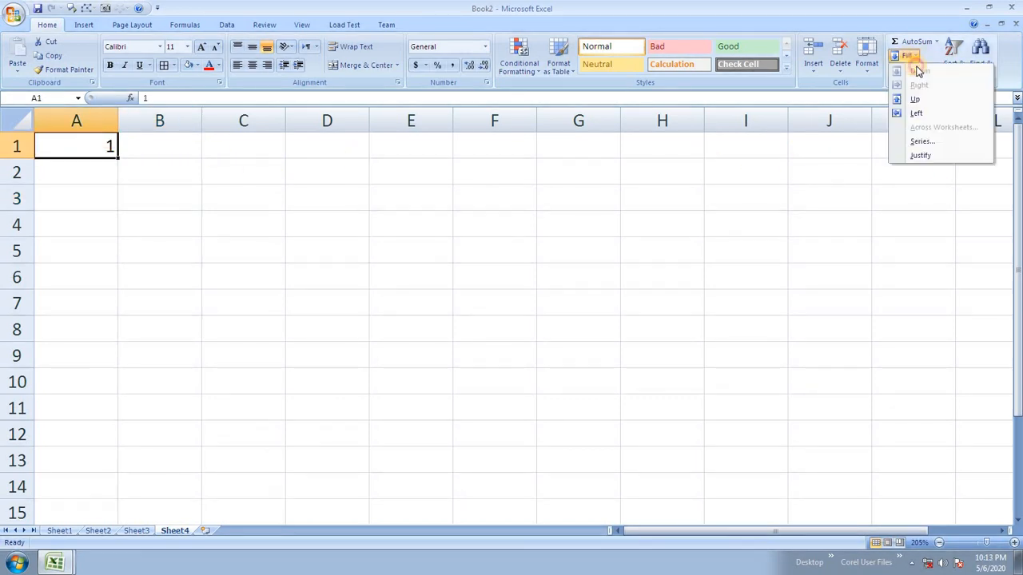
{"action": "left_click", "coordinate": [926, 141]}
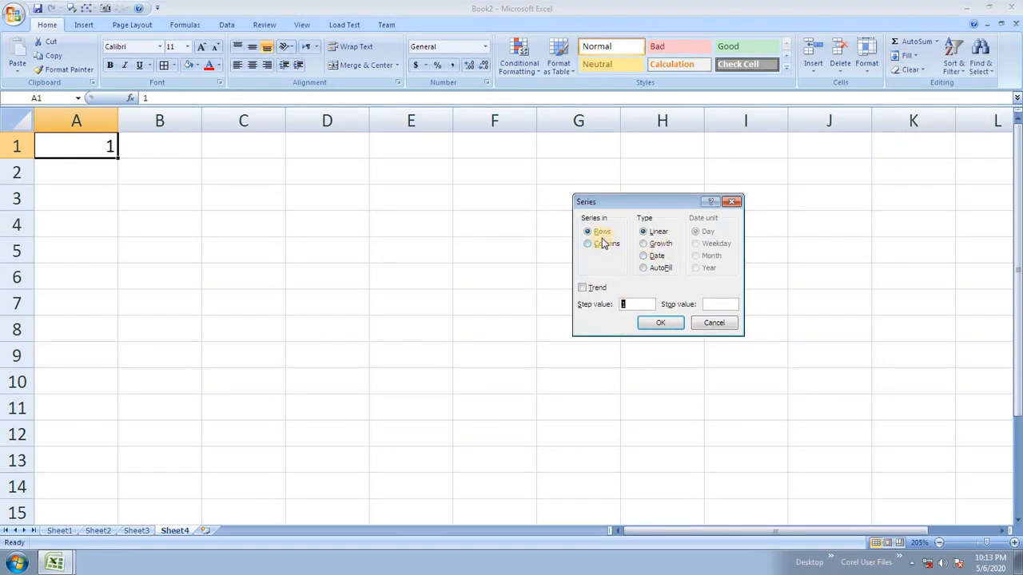
{"action": "left_click", "coordinate": [717, 304]}
{"action": "type", "text": "31"}
{"action": "left_click", "coordinate": [668, 325]}
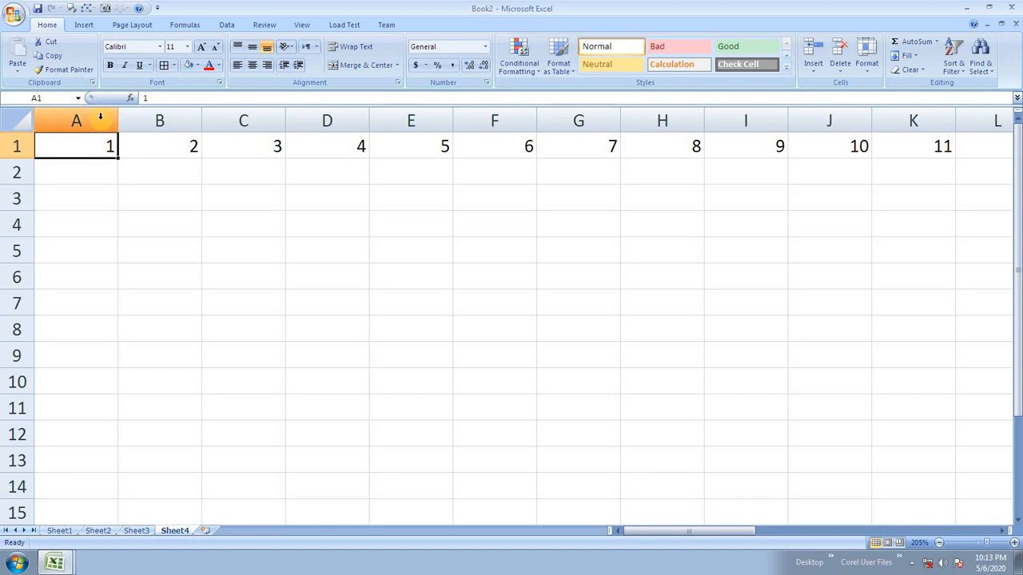
Step: Narrow columns A through AE to fit their numbers
{"action": "left_click_drag", "start_coordinate": [100, 120], "coordinate": [816, 125]}
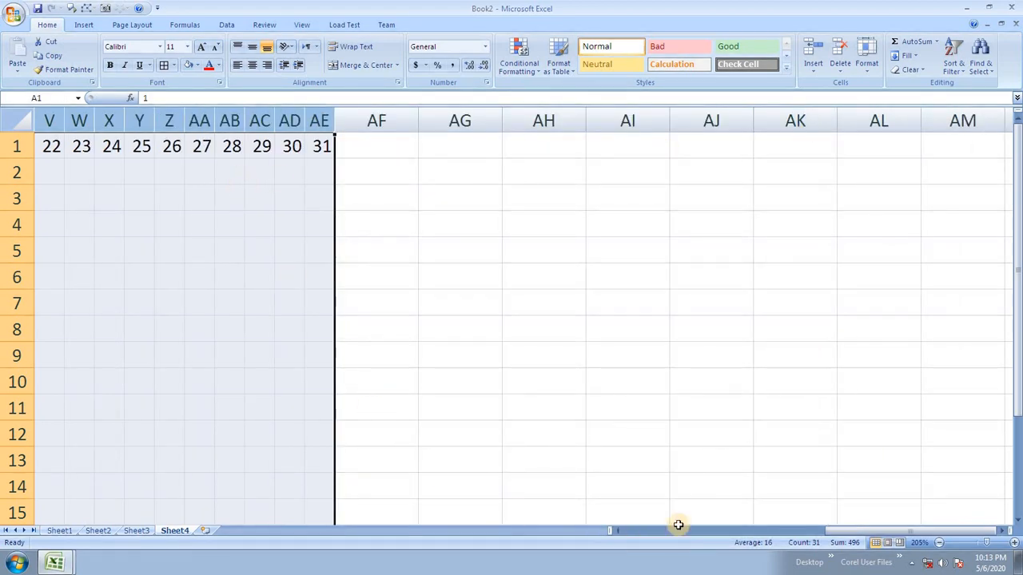
{"action": "scroll", "coordinate": [450, 440], "scroll_direction": "down", "scroll_amount": 3}
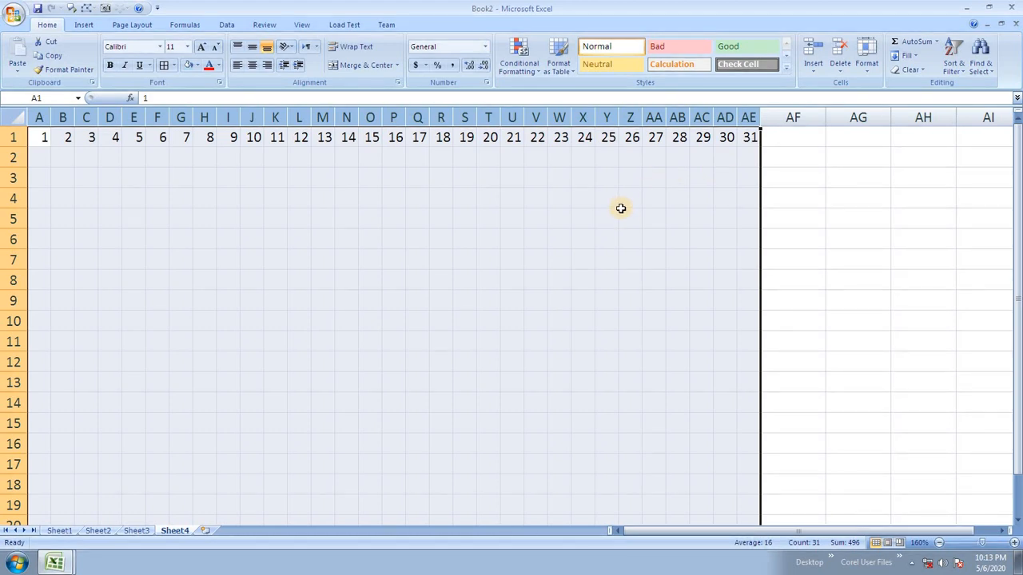
{"action": "left_click", "coordinate": [917, 56]}
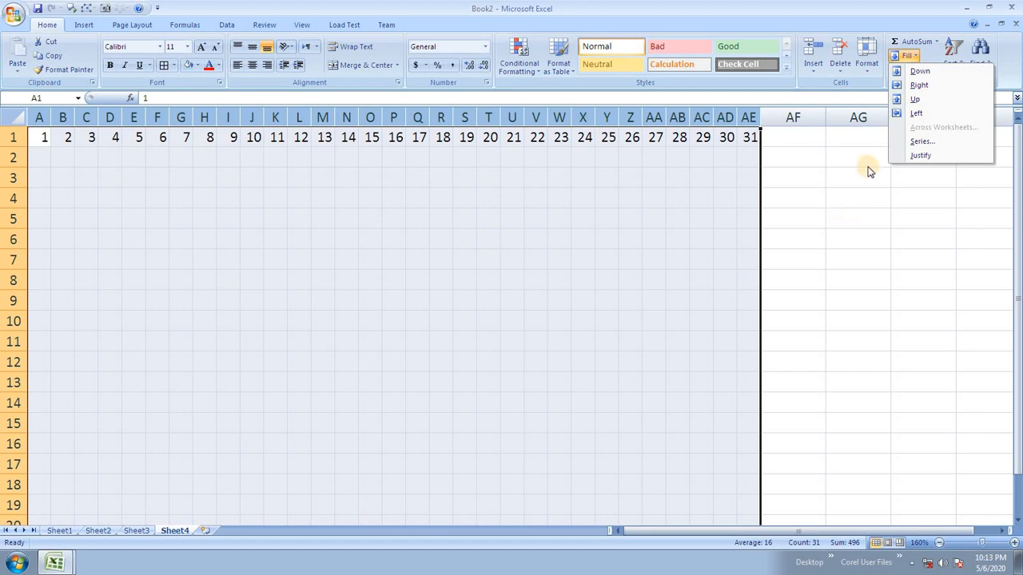
{"action": "left_click", "coordinate": [923, 141]}
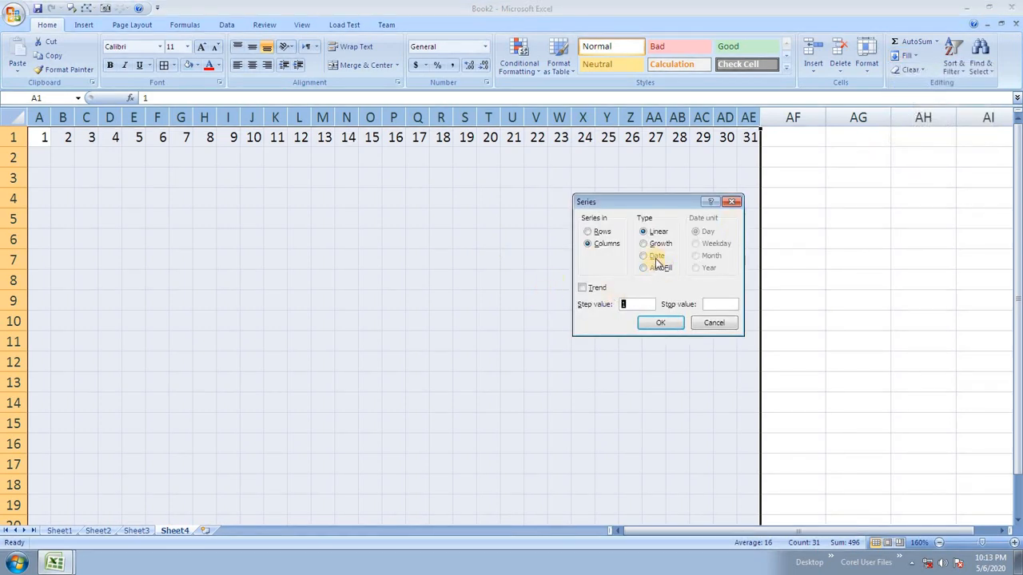
{"action": "left_click", "coordinate": [712, 322]}
{"action": "left_click", "coordinate": [419, 239]}
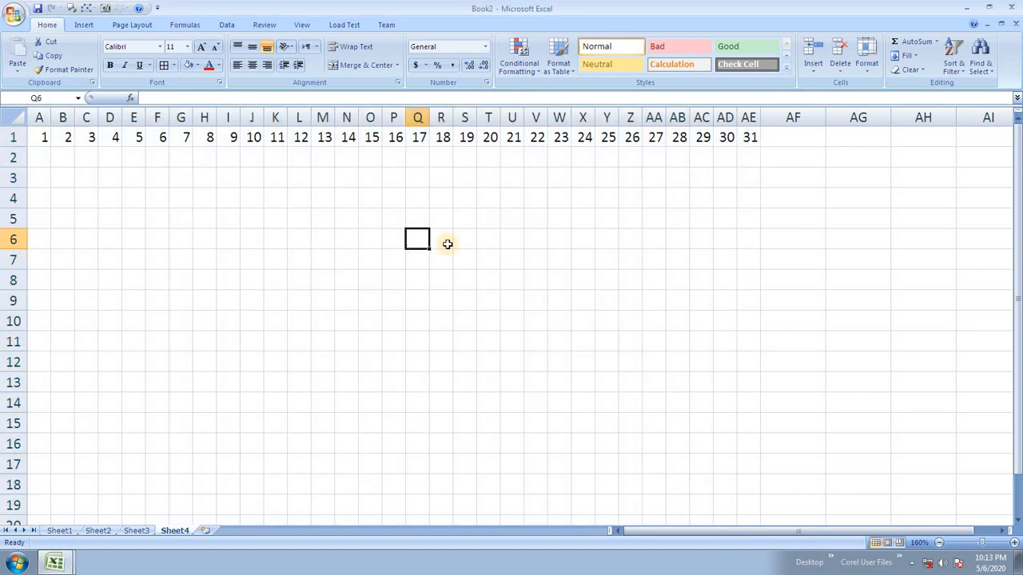
Step: Undo the column resizing and the number entries in row 1, including the 1 in A1
{"action": "left_click_drag", "start_coordinate": [750, 145], "coordinate": [37, 153]}
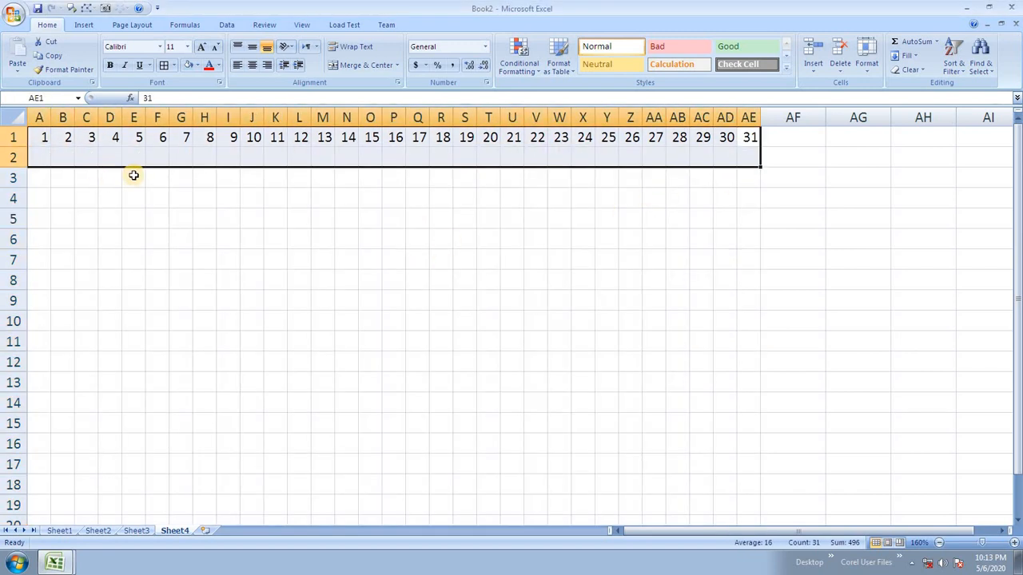
{"action": "key", "text": "ctrl+a"}
{"action": "scroll", "coordinate": [137, 177], "scroll_direction": "up", "scroll_amount": 3}
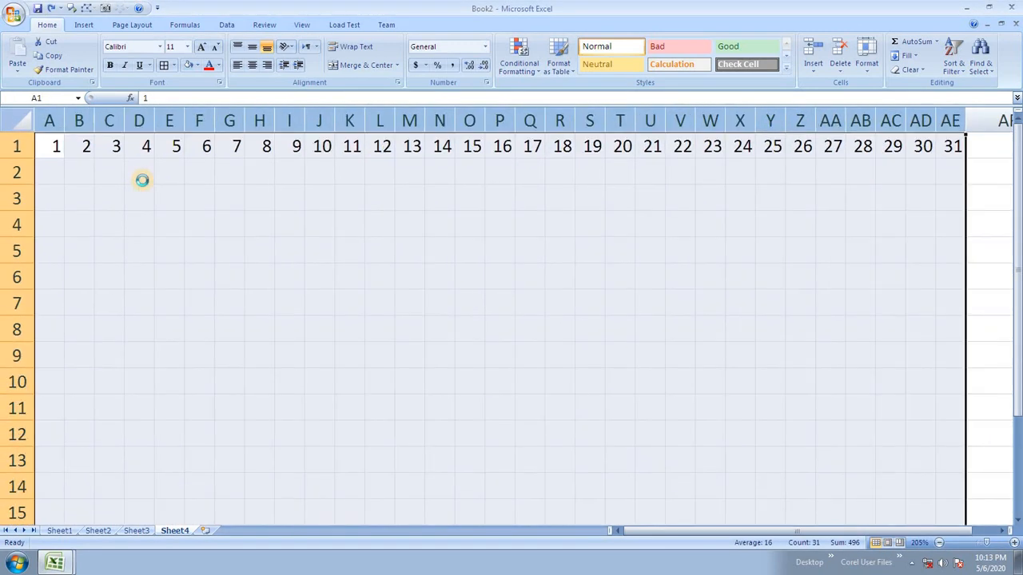
{"action": "key", "text": "ctrl+z"}
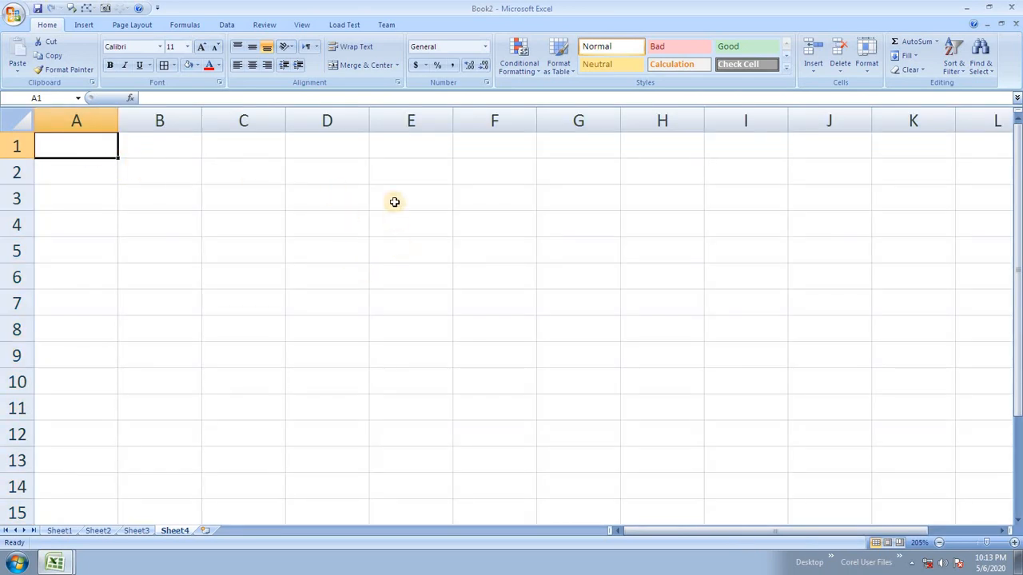
Step: Insert the current date 5/6/2020 in E2, fill it by day down to E10, and fit column E's width
{"action": "left_click", "coordinate": [391, 172]}
{"action": "key", "text": "ctrl+semicolon"}
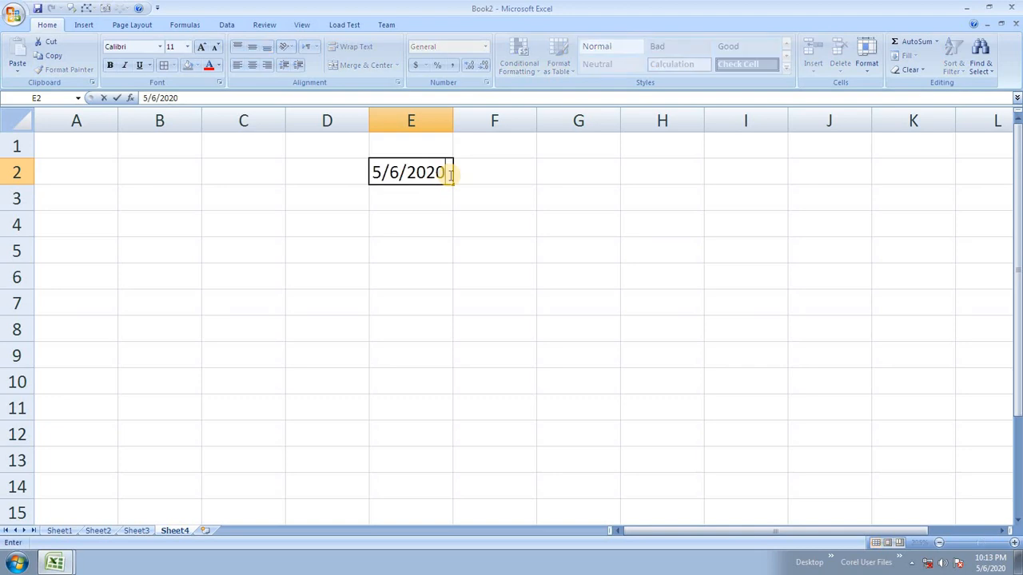
{"action": "key", "text": "Return"}
{"action": "key", "text": "Up"}
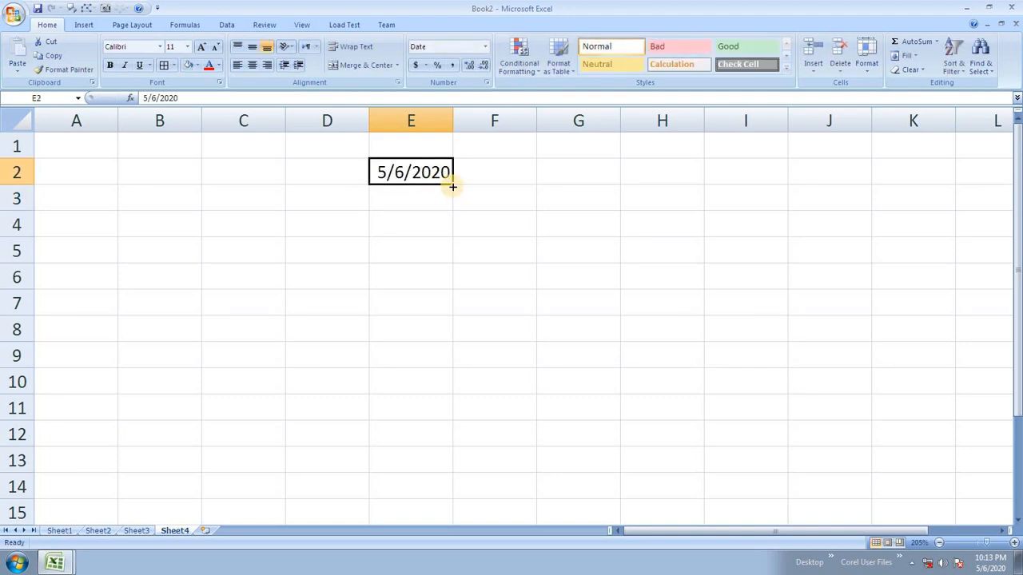
{"action": "left_click_drag", "start_coordinate": [452, 183], "coordinate": [490, 379]}
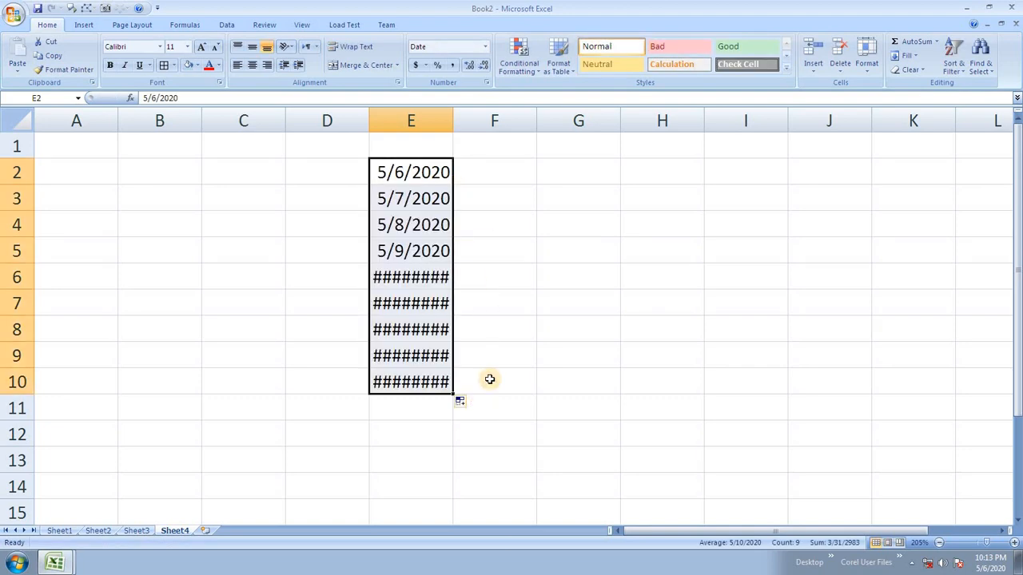
{"action": "double_click", "coordinate": [453, 118]}
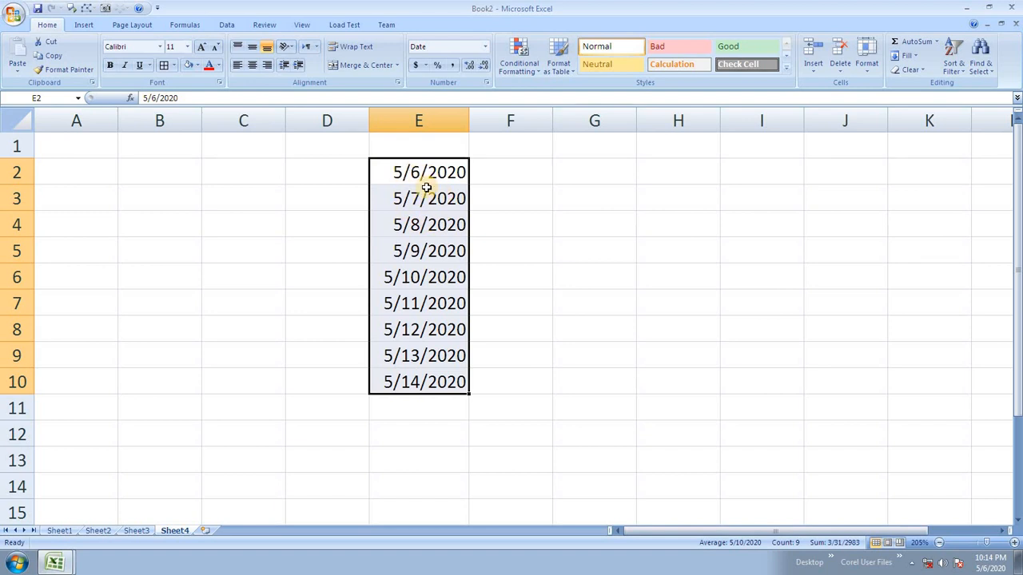
Step: Fill E2:E10 with a column date series that uses the Month unit and a step value of 1
{"action": "left_click", "coordinate": [908, 55]}
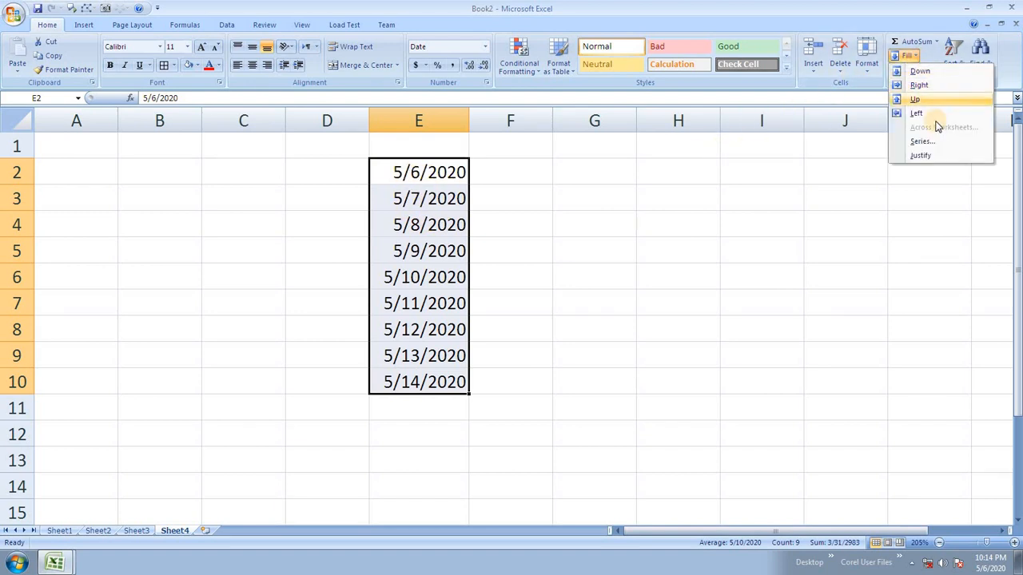
{"action": "left_click", "coordinate": [923, 140]}
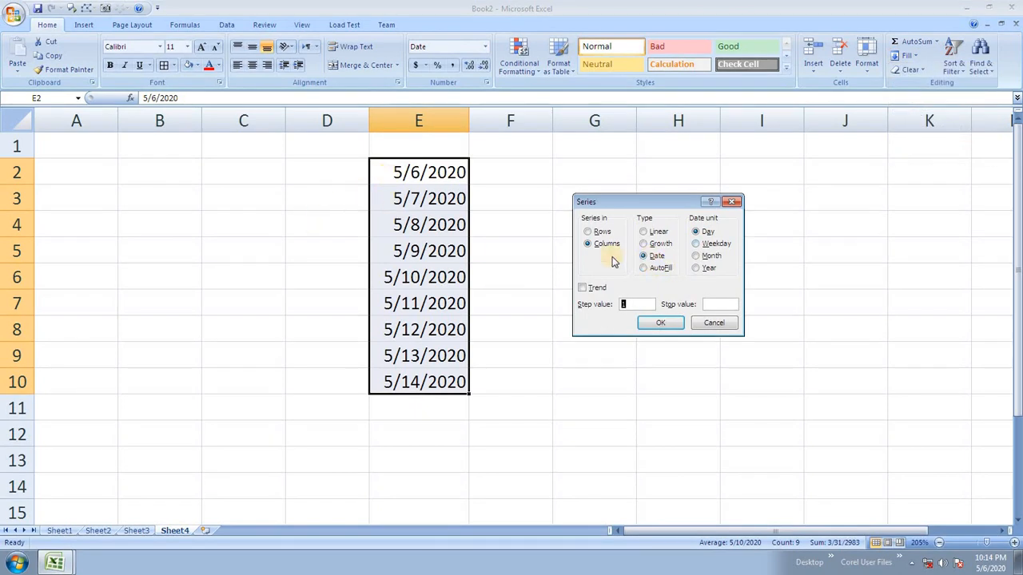
{"action": "left_click", "coordinate": [715, 260]}
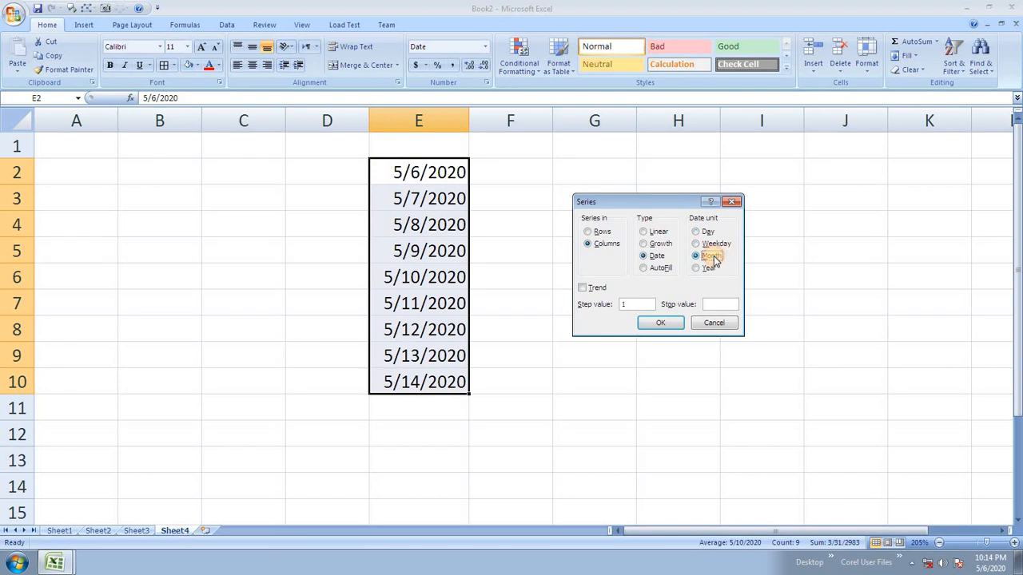
{"action": "left_click", "coordinate": [674, 323]}
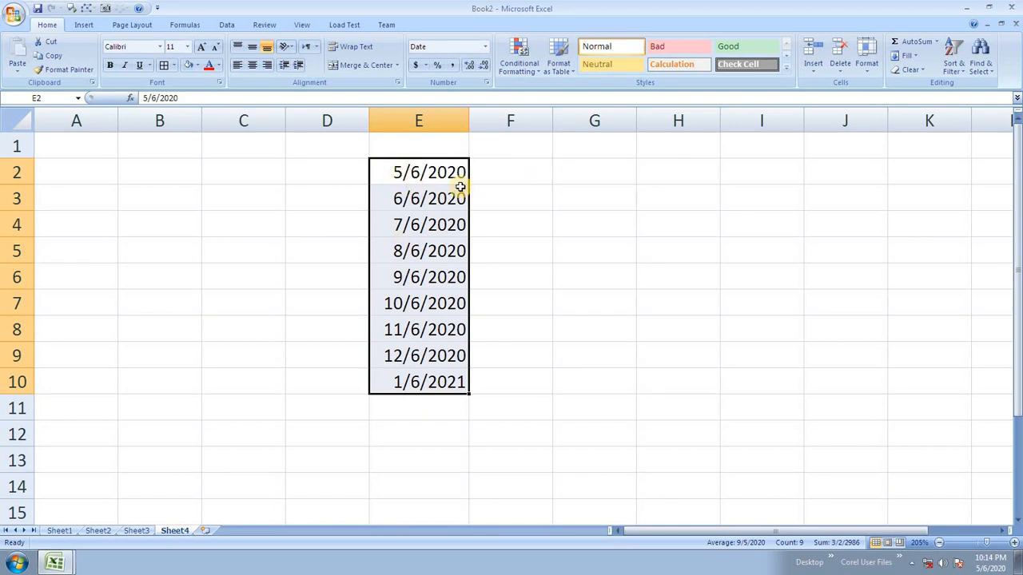
Step: Fill E2:E10 with a column date series that uses the Year unit and a step value of 1
{"action": "left_click", "coordinate": [920, 64]}
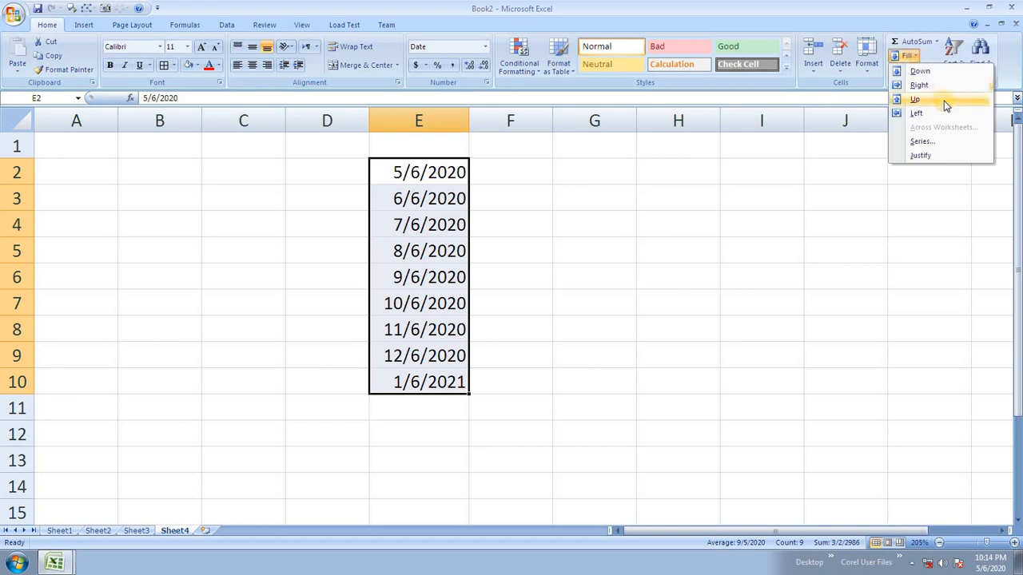
{"action": "left_click", "coordinate": [946, 137]}
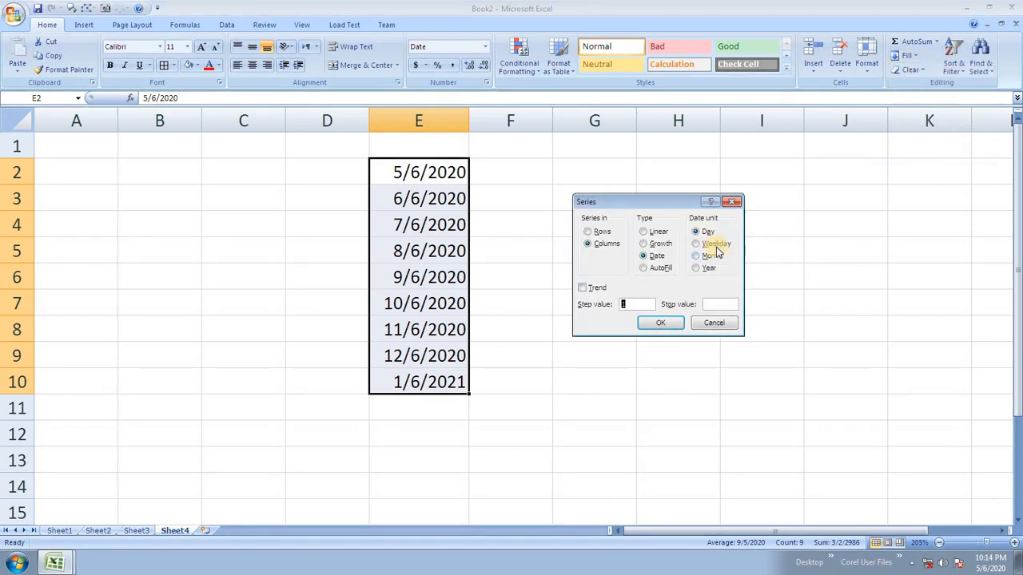
{"action": "left_click", "coordinate": [706, 268]}
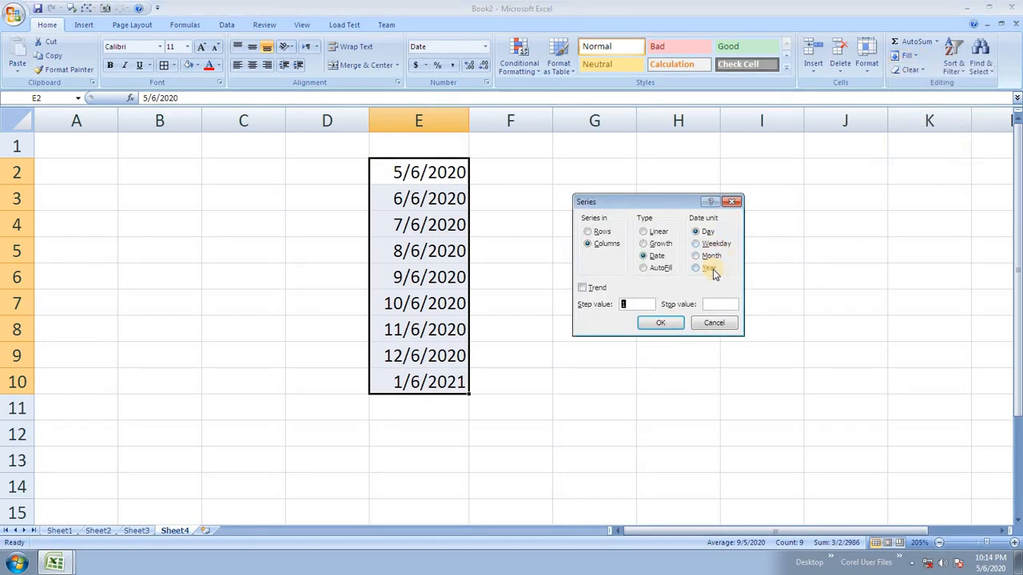
{"action": "left_click", "coordinate": [661, 323]}
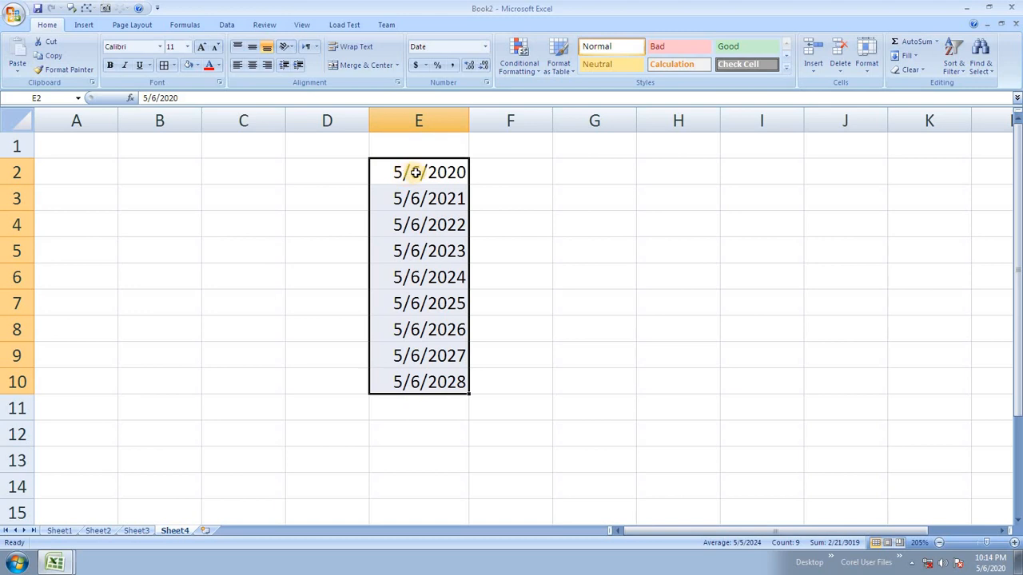
Step: Clear the dates in E2:E10, enter 1/1/2020 in E2 and fill it by day down to E12
{"action": "key", "text": "Delete"}
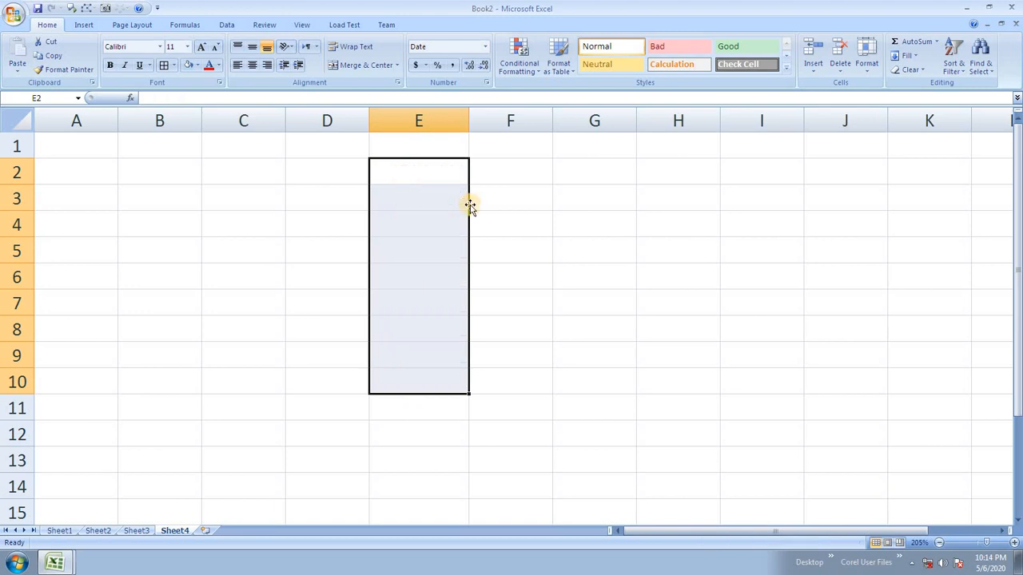
{"action": "left_click", "coordinate": [432, 175]}
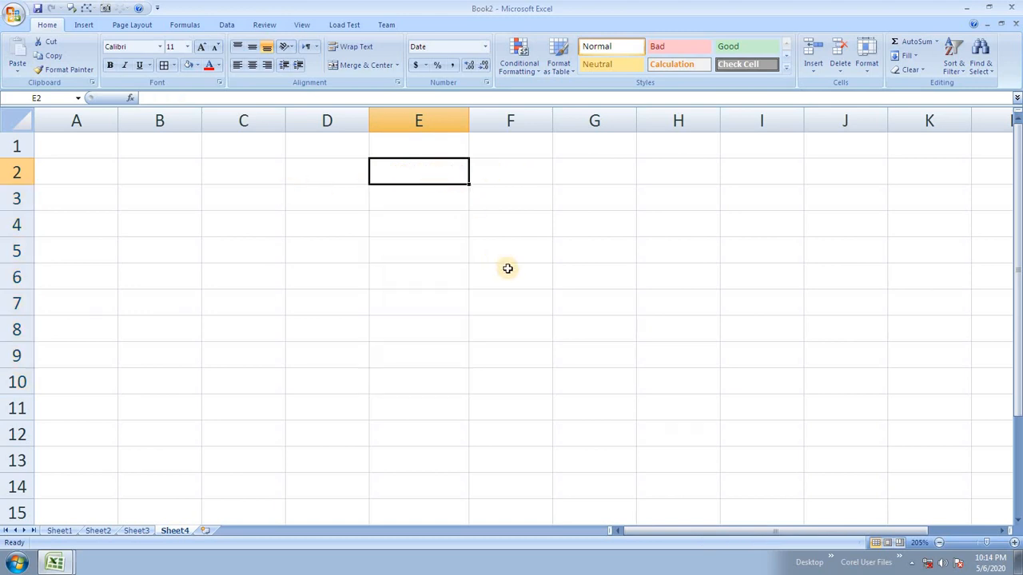
{"action": "type", "text": "1/1/"}
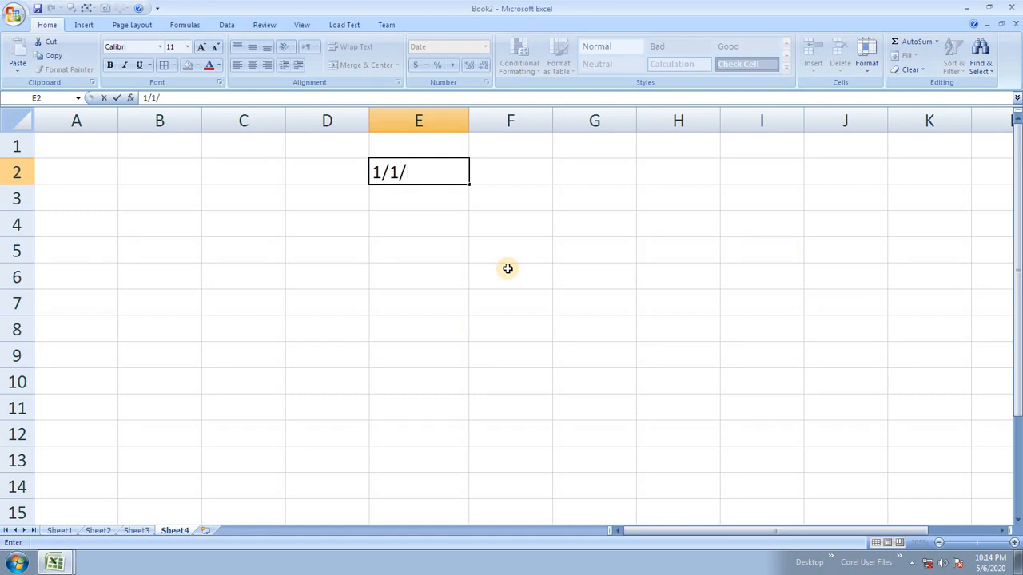
{"action": "type", "text": "2020"}
{"action": "left_click", "coordinate": [507, 269]}
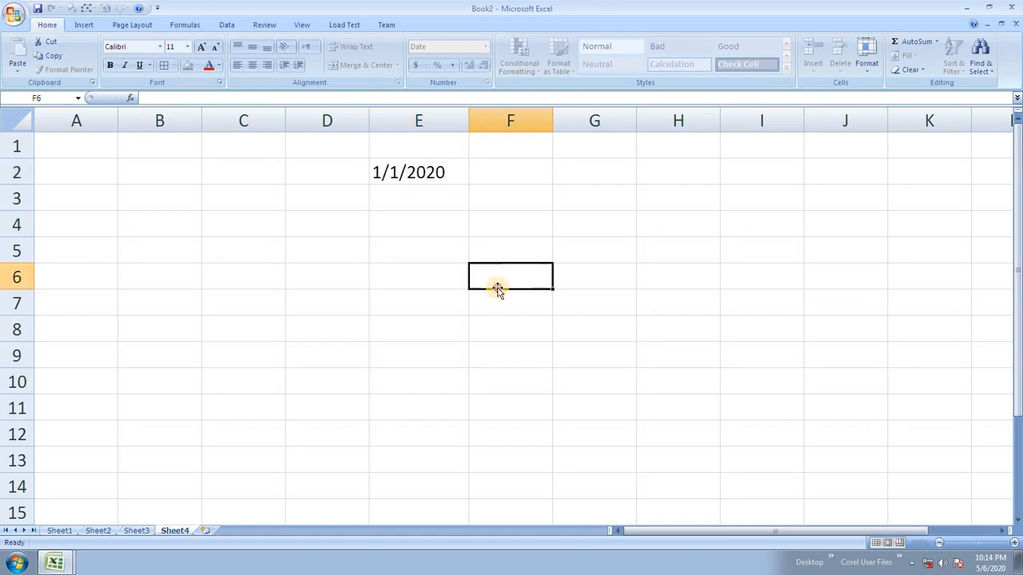
{"action": "left_click", "coordinate": [441, 172]}
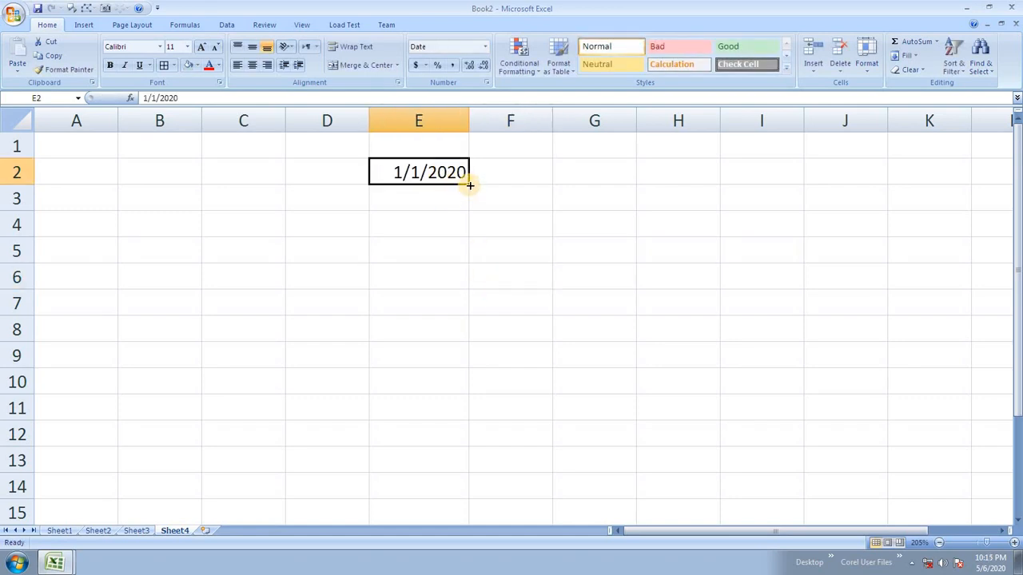
{"action": "left_click_drag", "start_coordinate": [470, 184], "coordinate": [478, 422]}
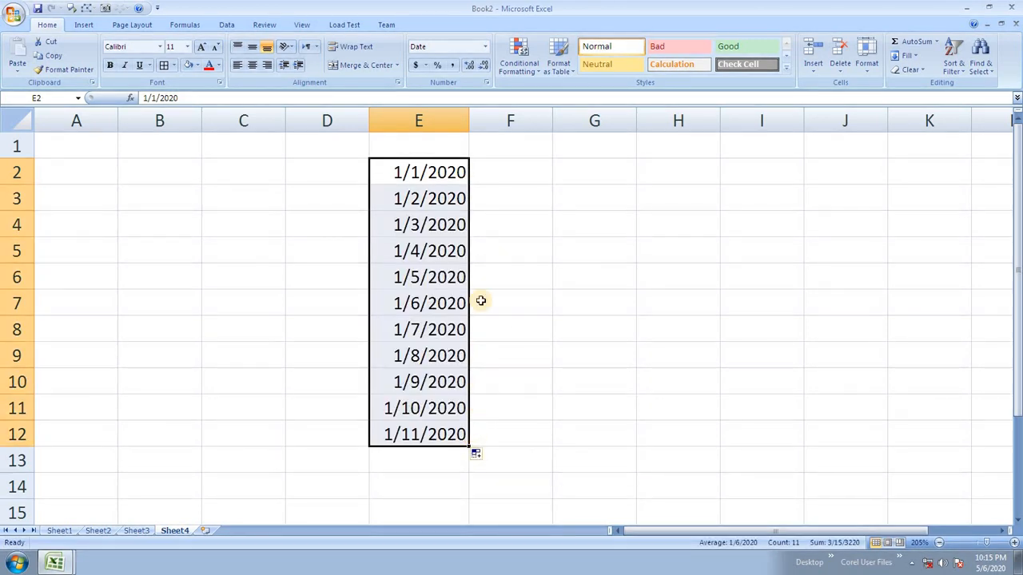
Step: Apply the Long Date format to E2:E12 and widen column E to fit the dates
{"action": "left_click", "coordinate": [485, 46]}
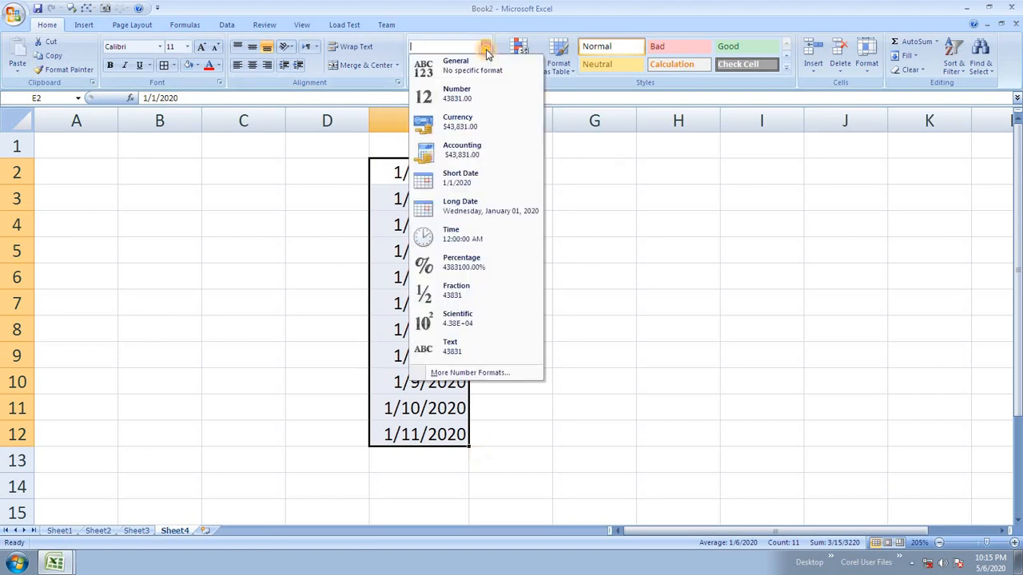
{"action": "left_click", "coordinate": [497, 211]}
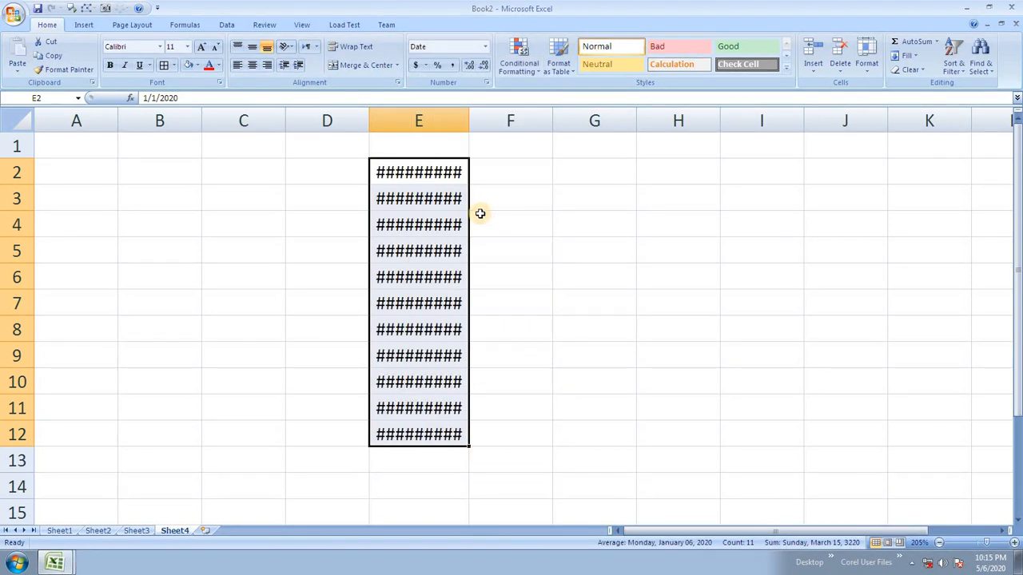
{"action": "double_click", "coordinate": [469, 122]}
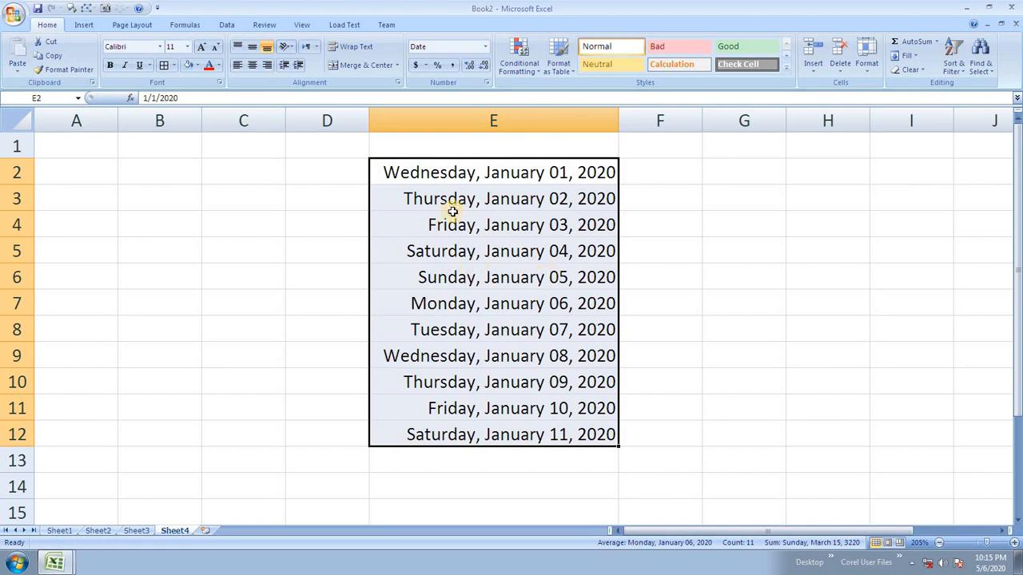
Step: Fill E2:E12 with a column date series that uses the Year unit
{"action": "left_click", "coordinate": [919, 56]}
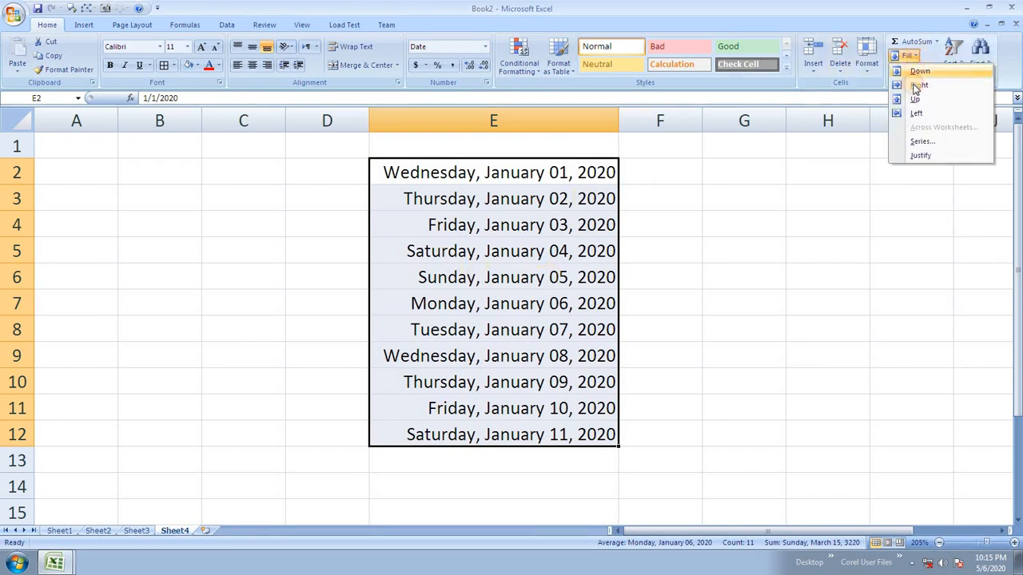
{"action": "left_click", "coordinate": [920, 141]}
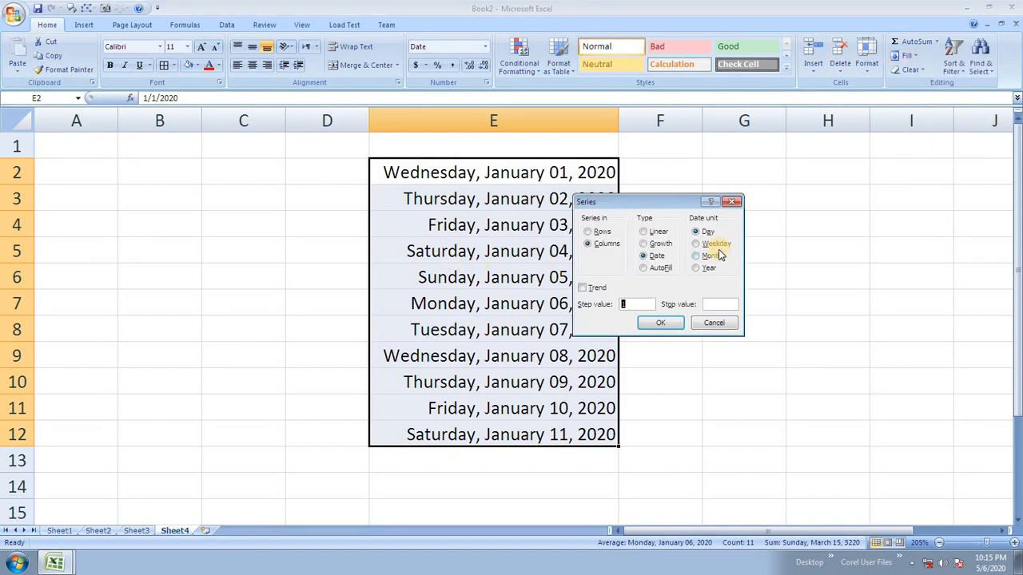
{"action": "left_click", "coordinate": [711, 270]}
{"action": "left_click", "coordinate": [660, 322]}
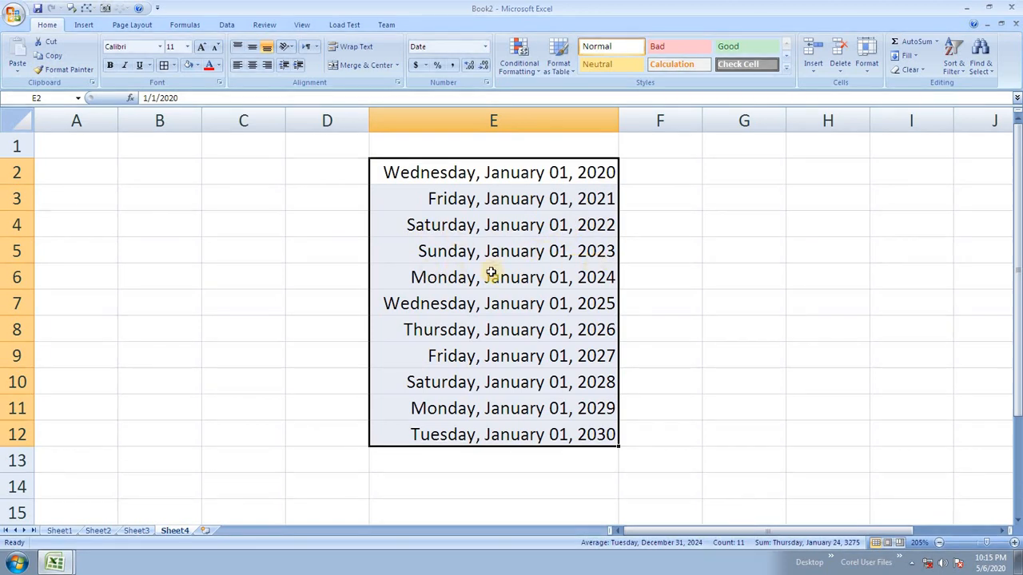
{"action": "left_click", "coordinate": [459, 284]}
{"action": "left_click", "coordinate": [451, 225]}
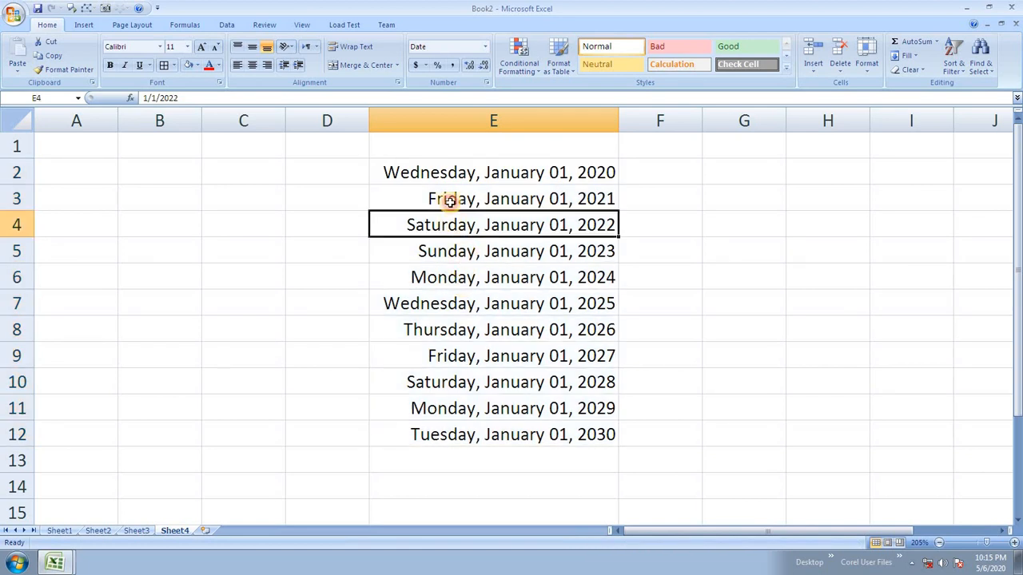
{"action": "left_click", "coordinate": [450, 175]}
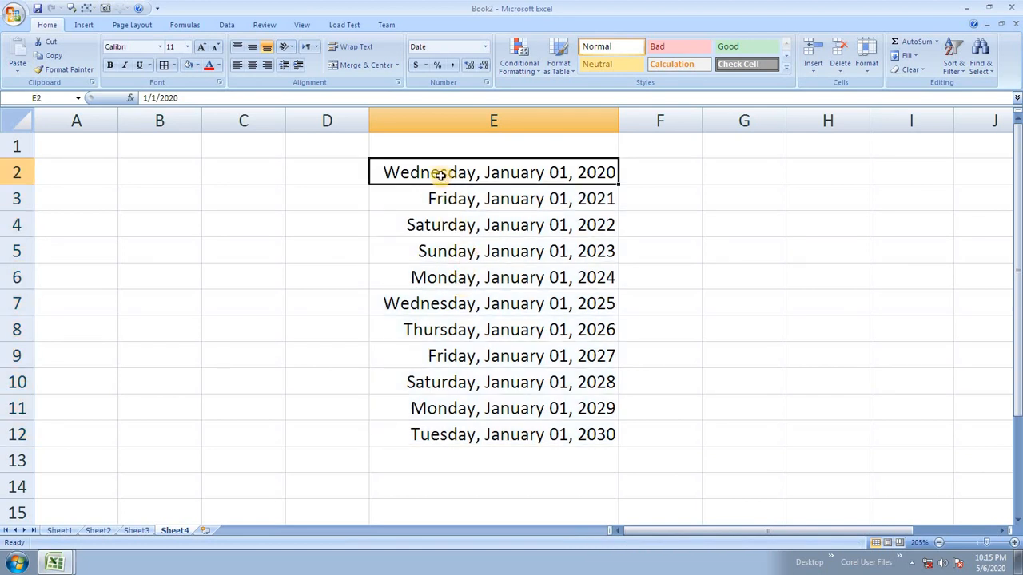
{"action": "left_click", "coordinate": [907, 55]}
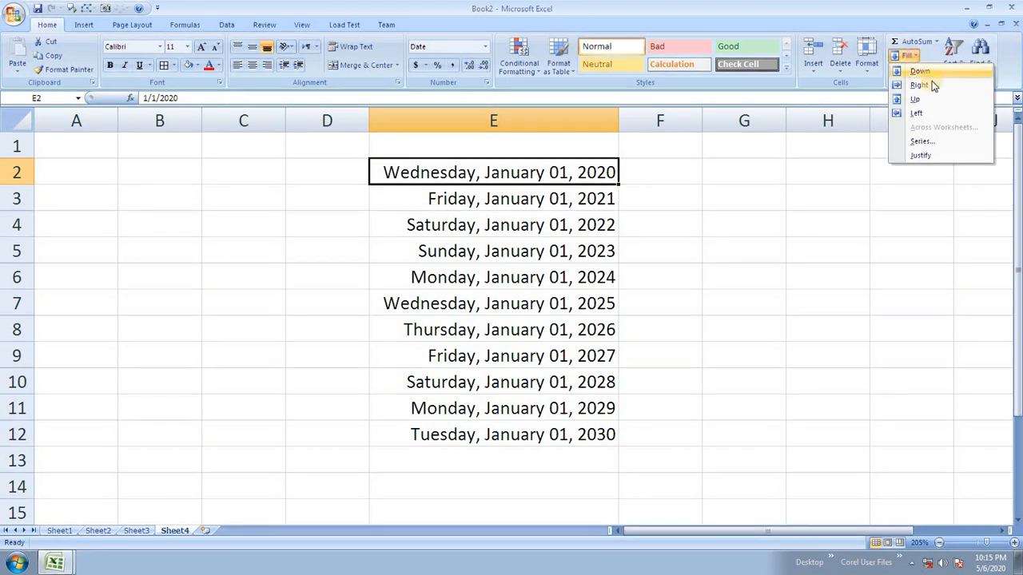
{"action": "left_click", "coordinate": [921, 141]}
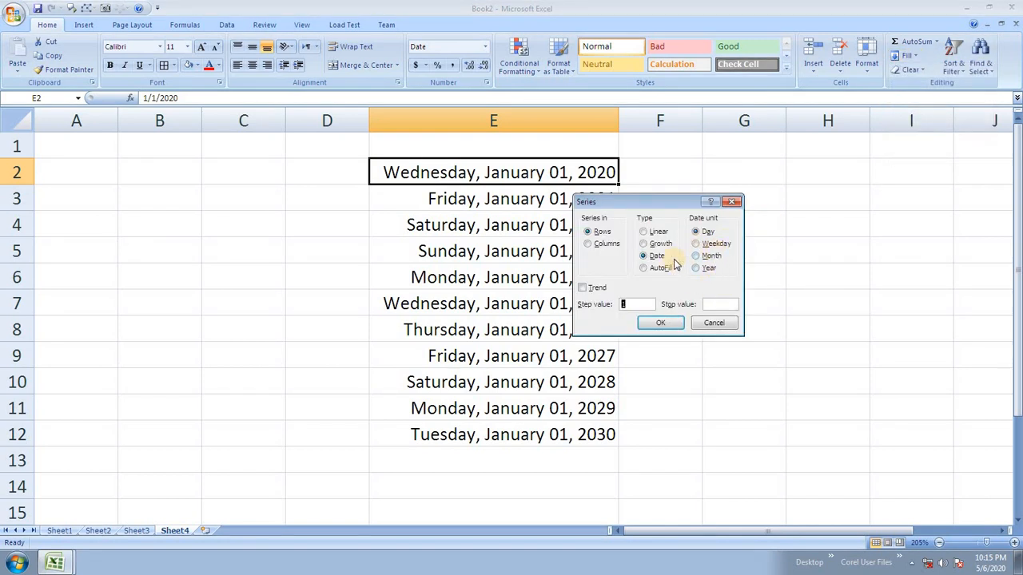
{"action": "left_click", "coordinate": [715, 324]}
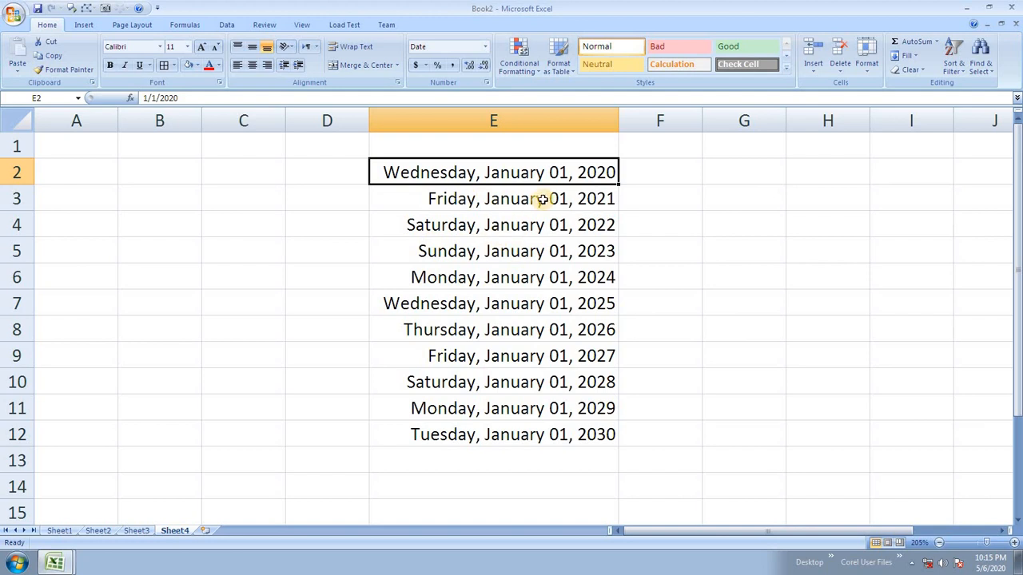
Step: Refill E2:E12 with a column date series that uses the Day unit
{"action": "left_click_drag", "start_coordinate": [456, 176], "coordinate": [489, 435]}
{"action": "left_click", "coordinate": [907, 55]}
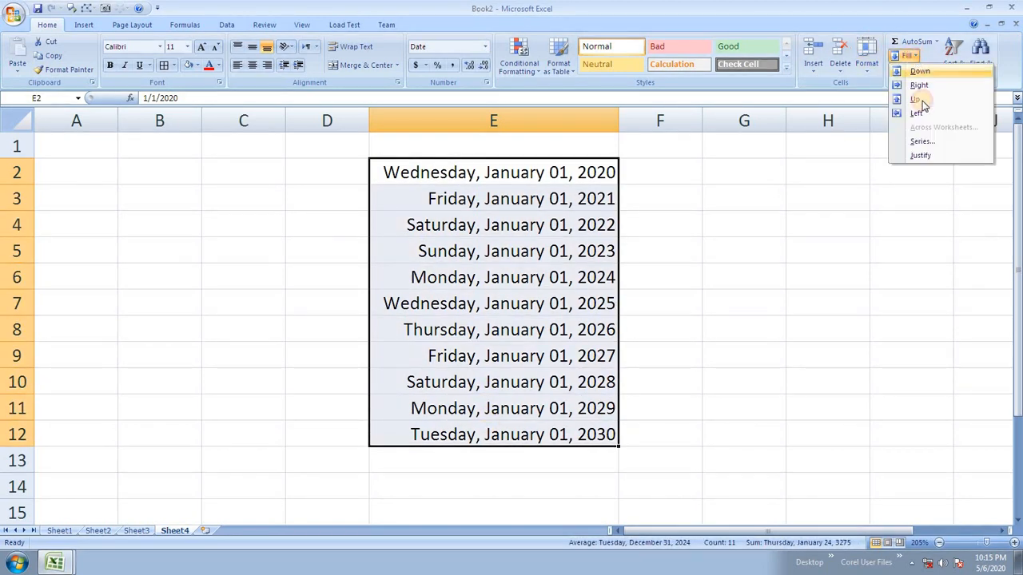
{"action": "left_click", "coordinate": [923, 142]}
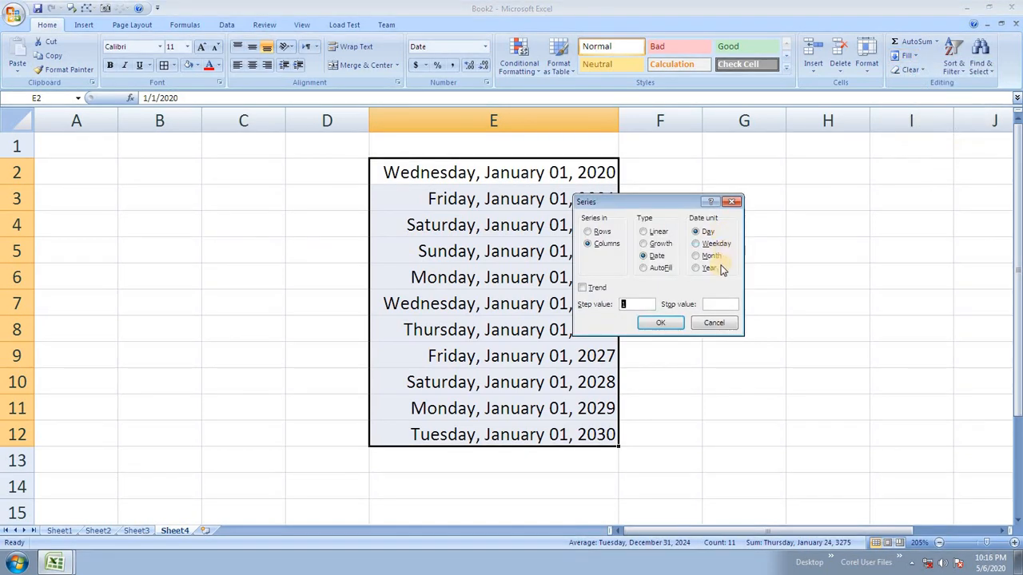
{"action": "left_click", "coordinate": [660, 322]}
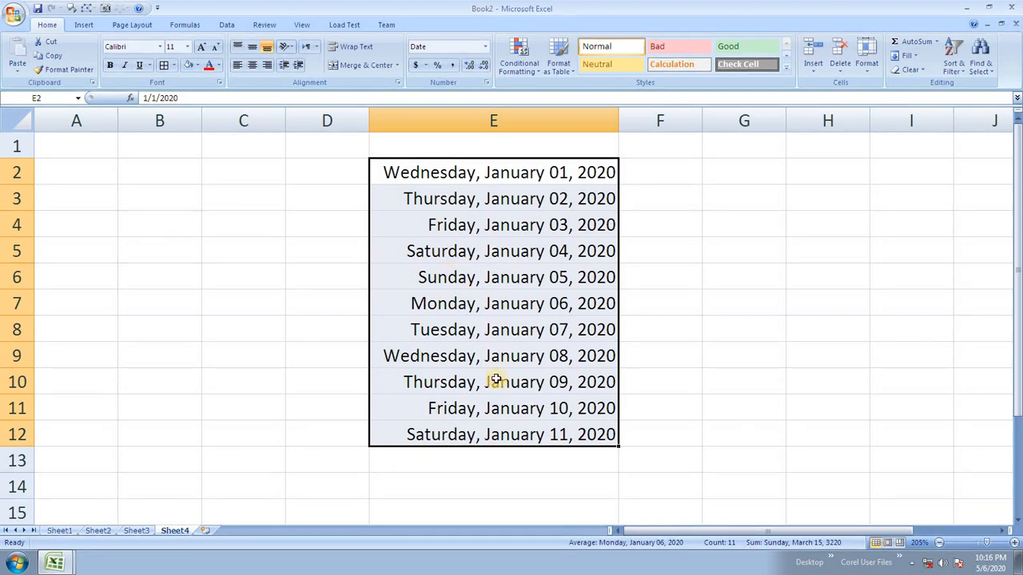
Step: Extend the daily date series in column E down to row 20
{"action": "scroll", "coordinate": [605, 438], "scroll_direction": "down", "scroll_amount": 2}
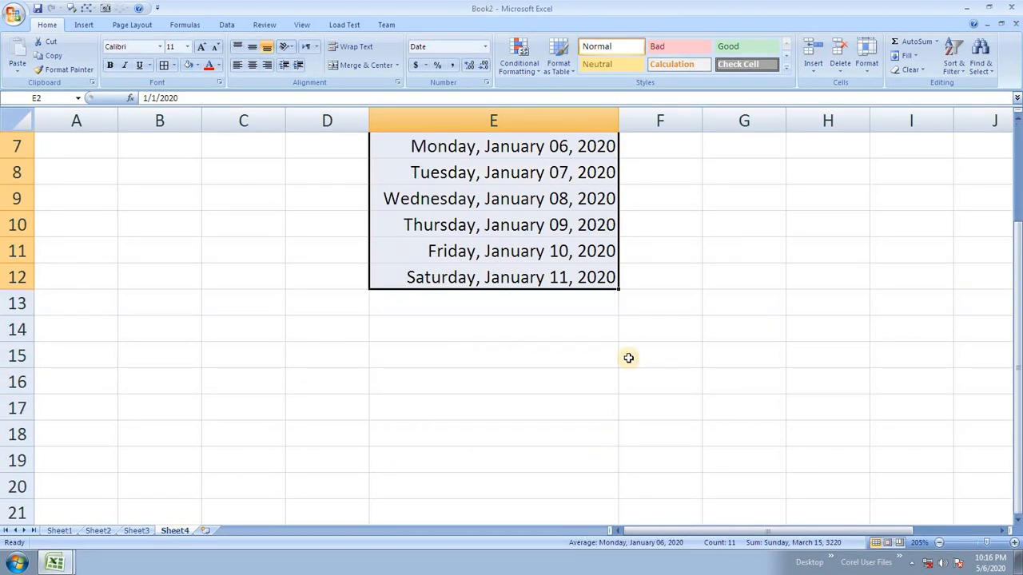
{"action": "left_click_drag", "start_coordinate": [620, 293], "coordinate": [621, 418]}
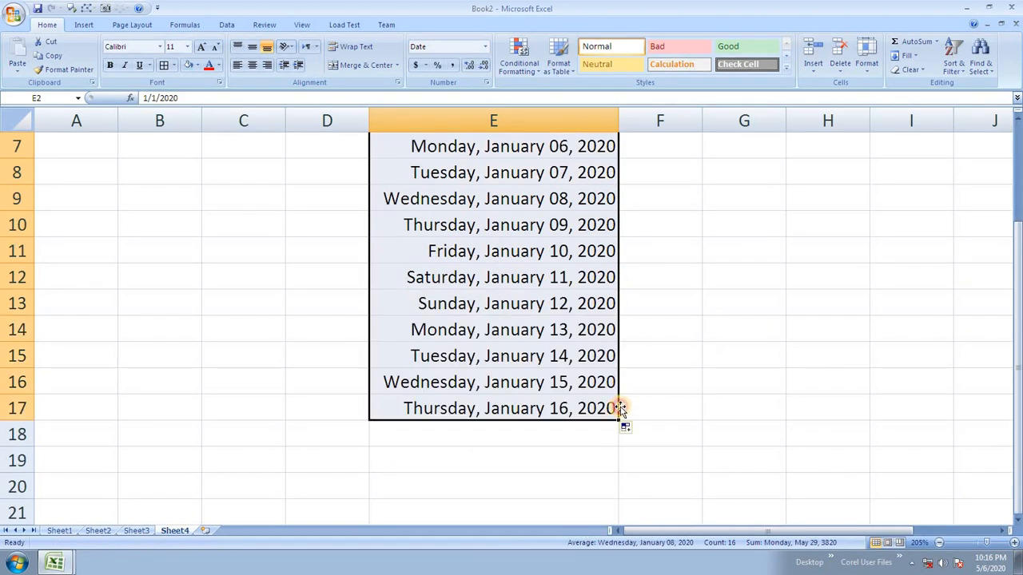
{"action": "scroll", "coordinate": [626, 417], "scroll_direction": "down", "scroll_amount": 1}
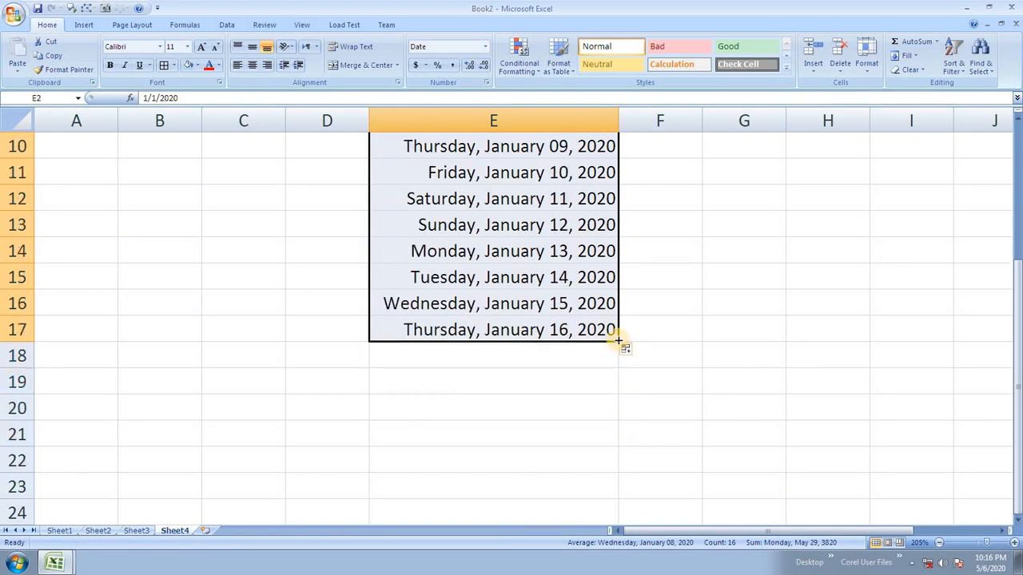
{"action": "left_click_drag", "start_coordinate": [618, 341], "coordinate": [621, 420]}
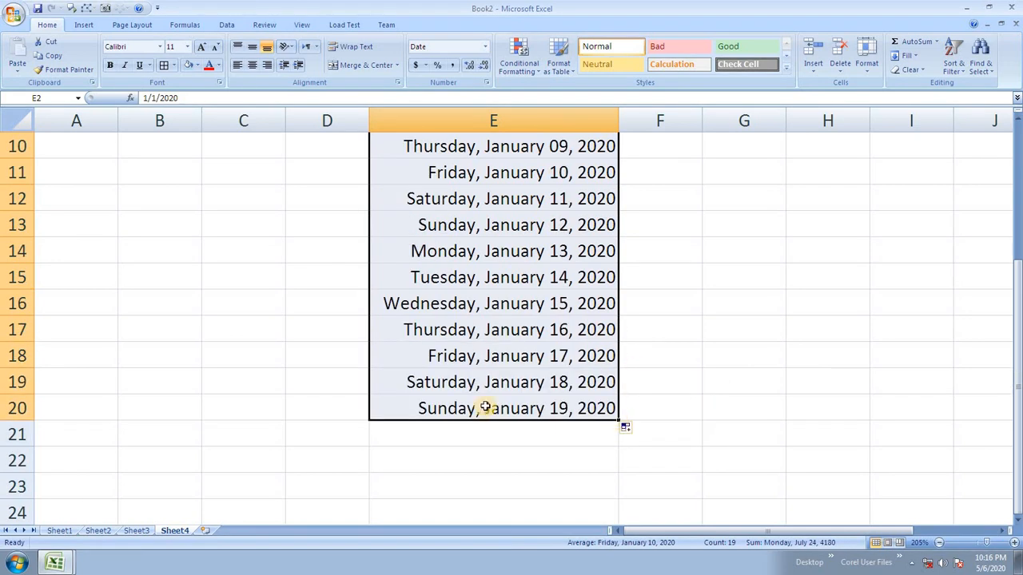
Step: Fill E2:E20 with a column date series that uses the Weekday unit and check the dates down the column
{"action": "scroll", "coordinate": [488, 406], "scroll_direction": "up", "scroll_amount": 3}
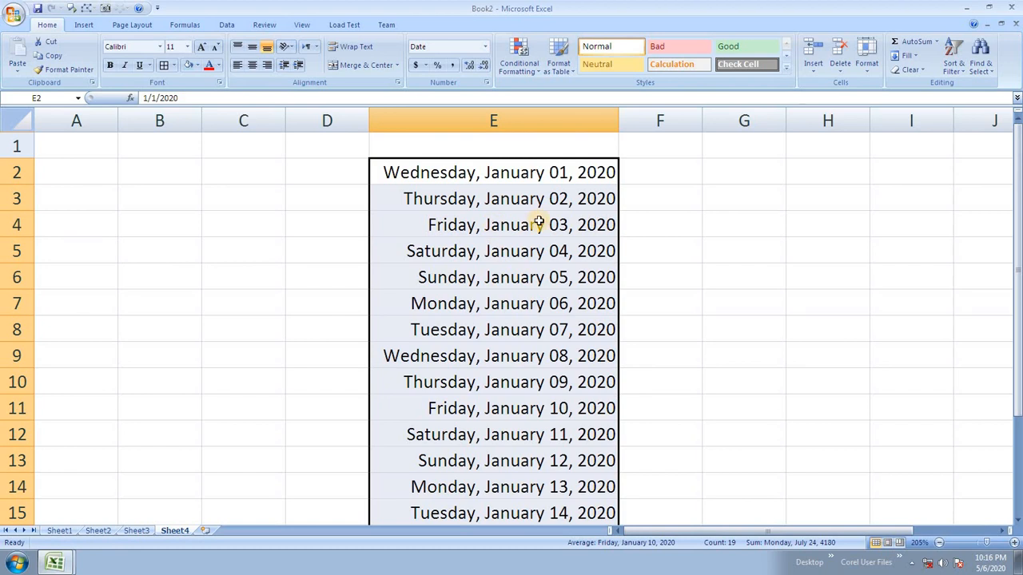
{"action": "left_click", "coordinate": [919, 60]}
{"action": "left_click", "coordinate": [927, 141]}
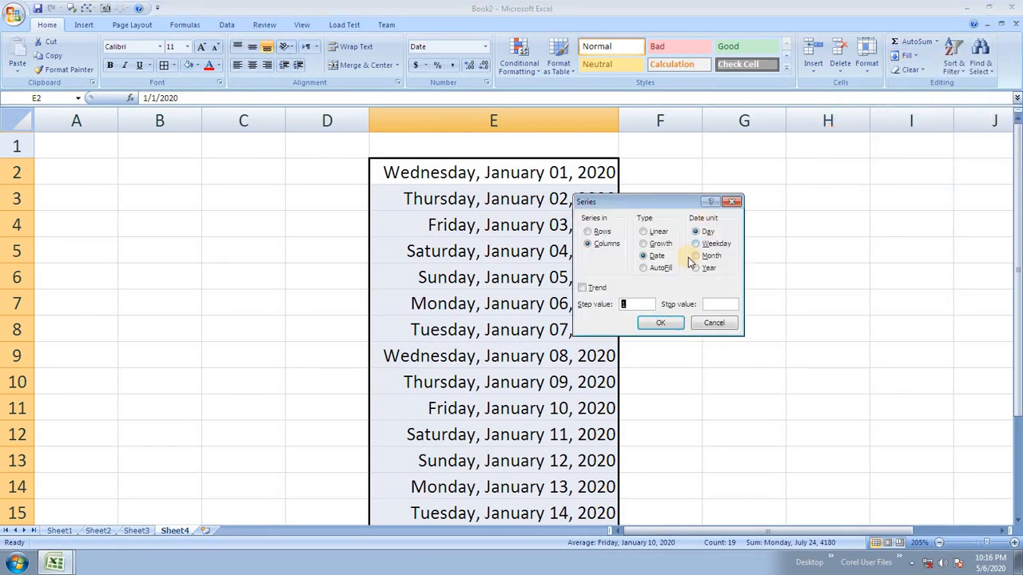
{"action": "left_click", "coordinate": [706, 243]}
{"action": "left_click", "coordinate": [662, 323]}
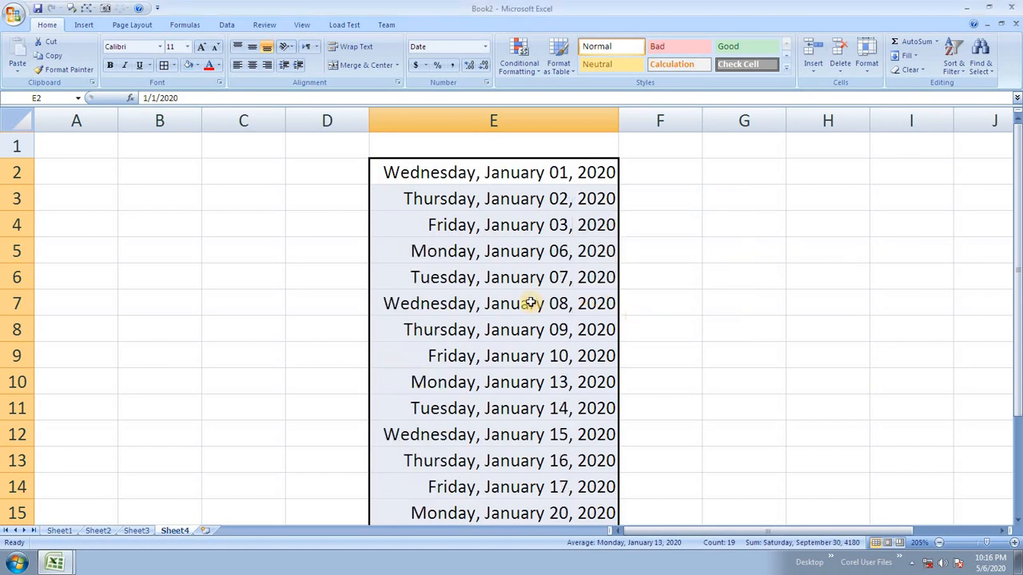
{"action": "scroll", "coordinate": [480, 212], "scroll_direction": "down", "scroll_amount": 2}
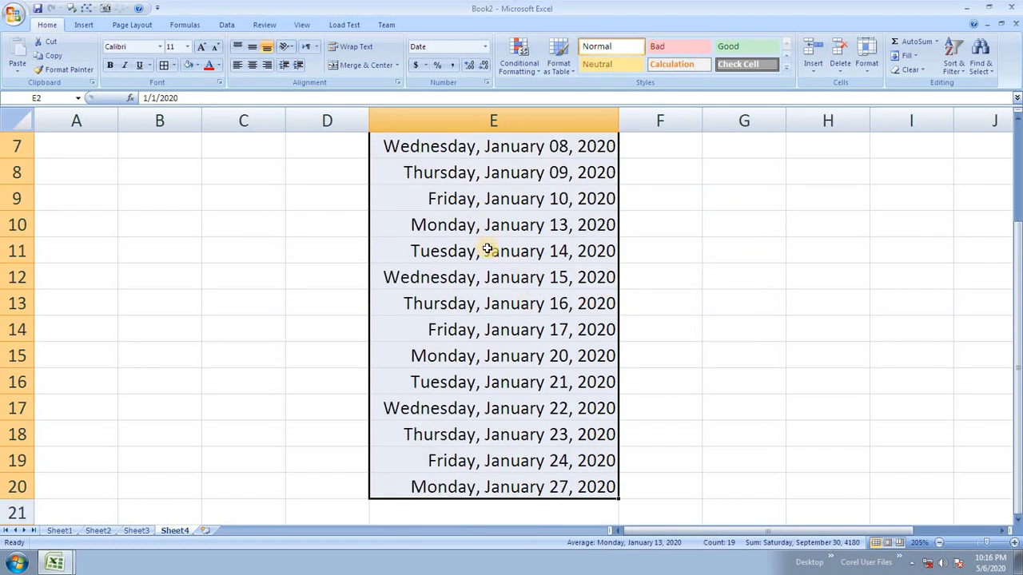
{"action": "scroll", "coordinate": [487, 249], "scroll_direction": "up", "scroll_amount": 2}
{"action": "scroll", "coordinate": [459, 271], "scroll_direction": "down", "scroll_amount": 2}
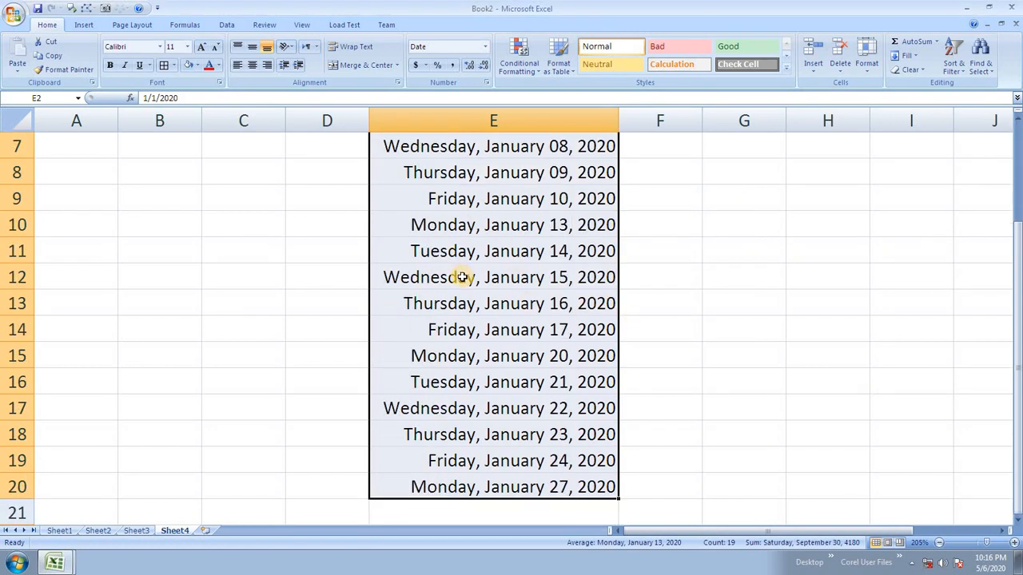
{"action": "scroll", "coordinate": [470, 264], "scroll_direction": "down", "scroll_amount": 1}
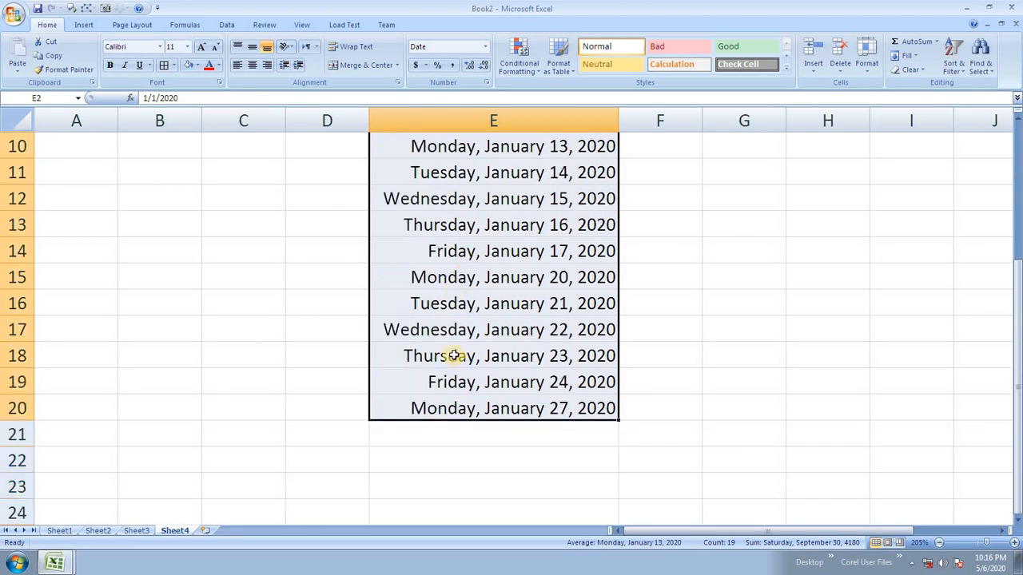
{"action": "left_click", "coordinate": [908, 55]}
{"action": "left_click", "coordinate": [929, 142]}
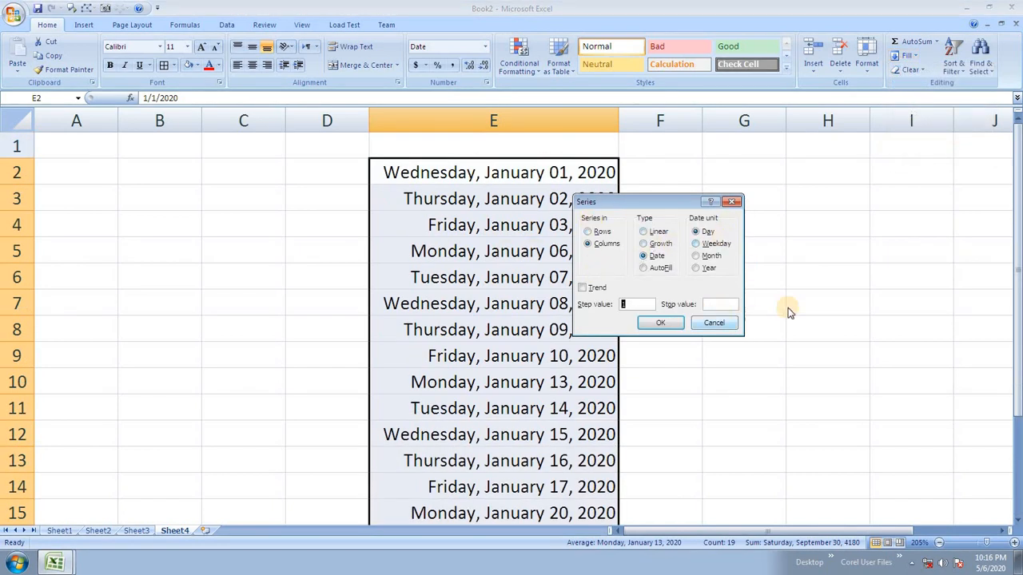
{"action": "left_click", "coordinate": [714, 323]}
{"action": "left_click", "coordinate": [907, 55]}
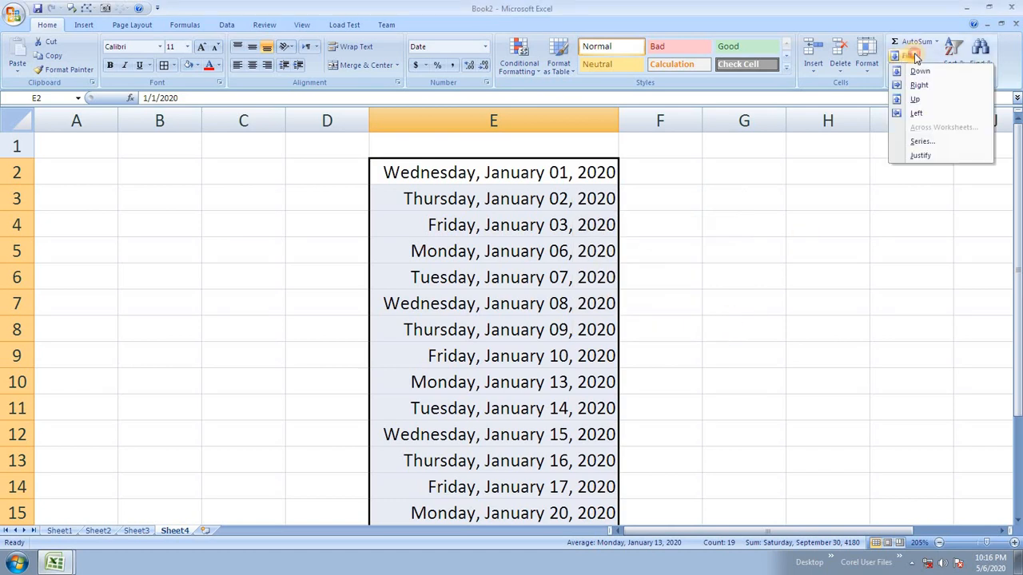
{"action": "left_click", "coordinate": [786, 237]}
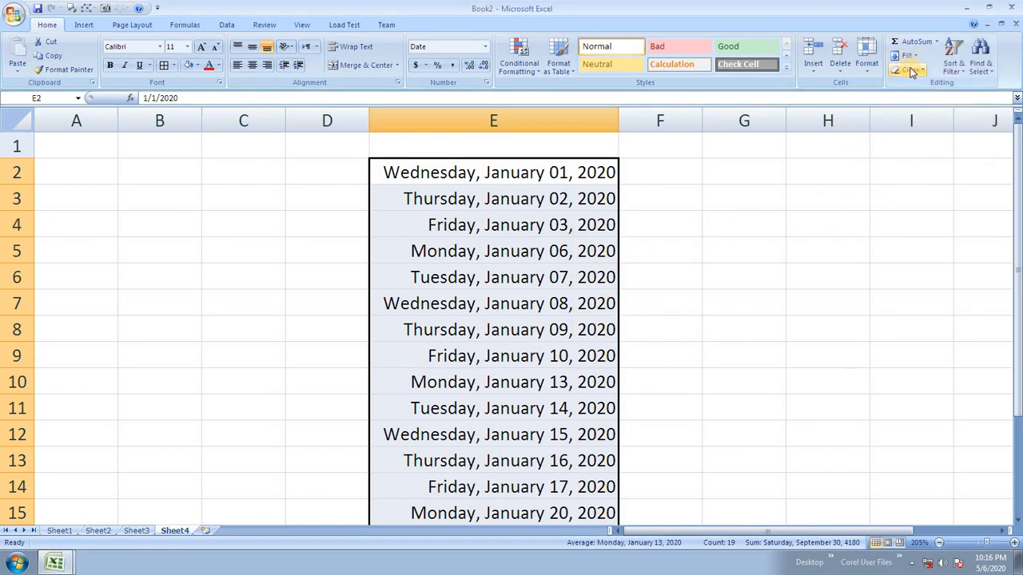
{"action": "left_click", "coordinate": [917, 70]}
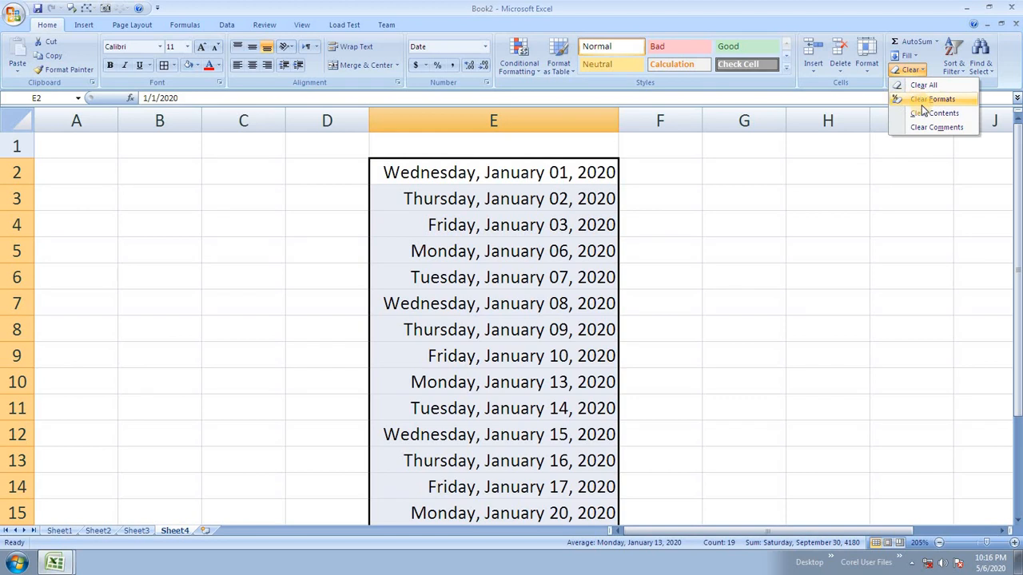
{"action": "left_click", "coordinate": [788, 220]}
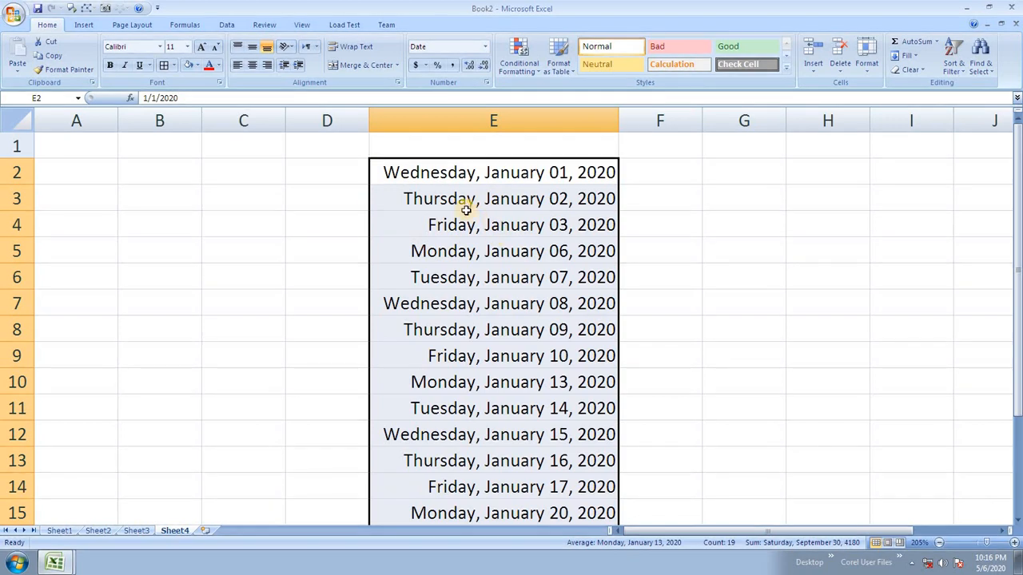
{"action": "left_click", "coordinate": [464, 202]}
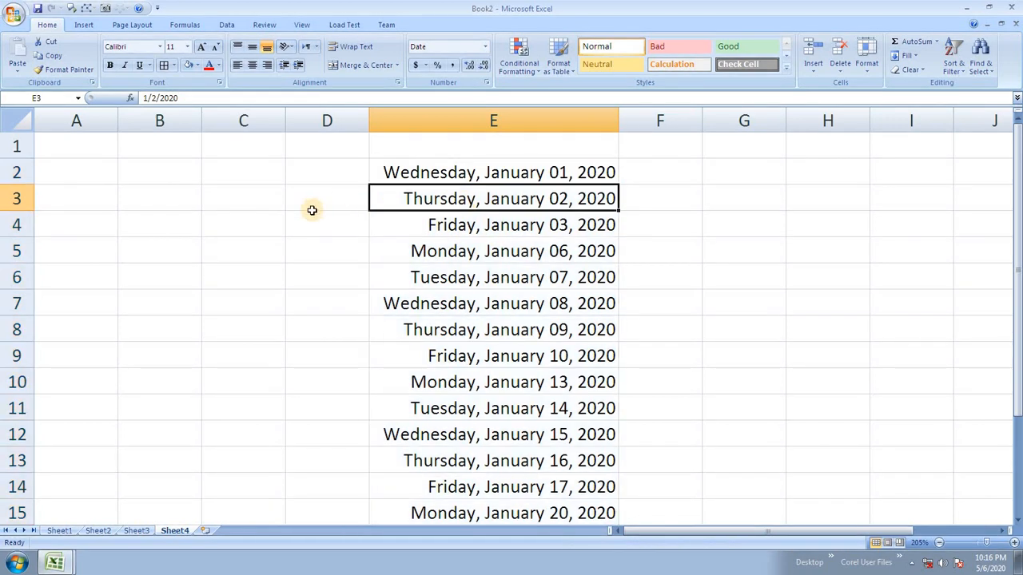
Step: Add a new worksheet and enter "ram" in every cell of G6:L14 at once
{"action": "left_click", "coordinate": [207, 533]}
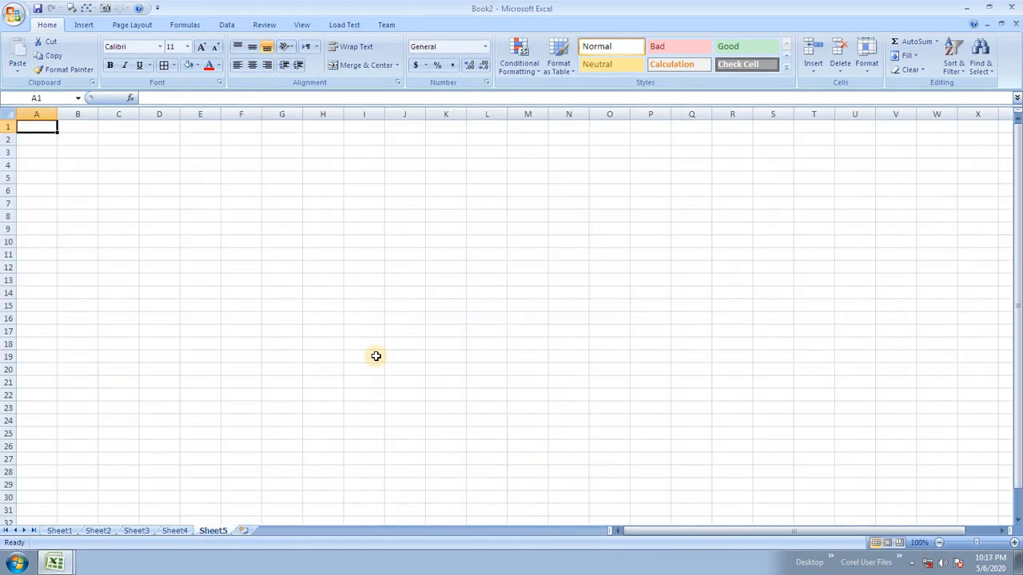
{"action": "scroll", "coordinate": [416, 312], "scroll_direction": "up", "scroll_amount": 2, "text": "ctrl"}
{"action": "left_click_drag", "start_coordinate": [372, 212], "coordinate": [625, 349]}
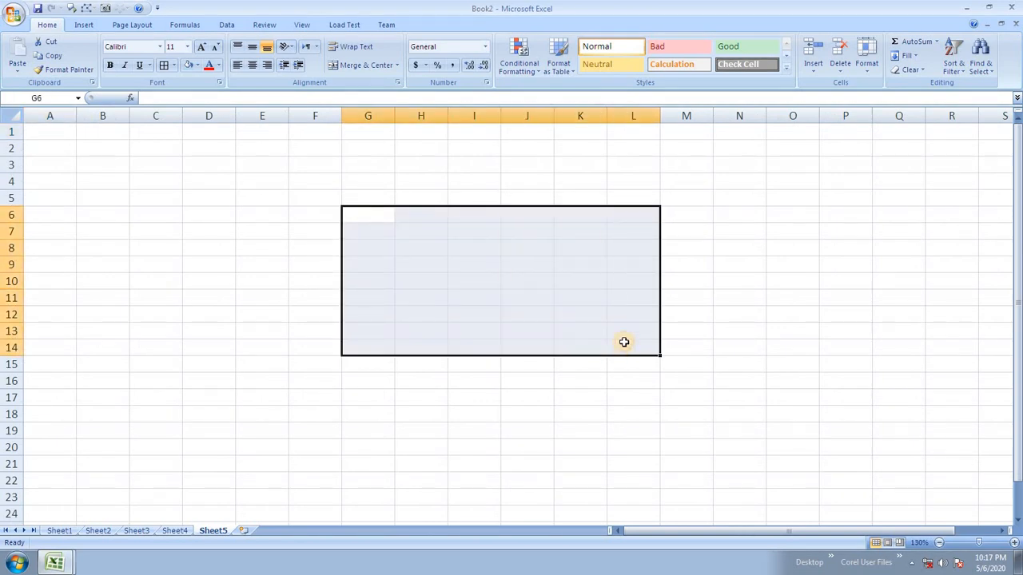
{"action": "type", "text": "ram"}
{"action": "key", "text": "ctrl+Return"}
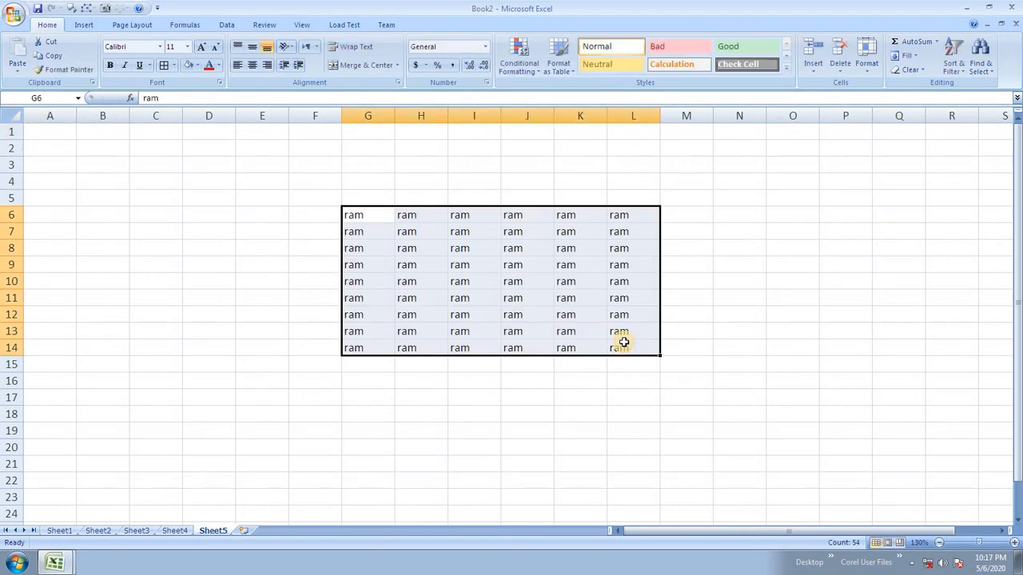
Step: Apply borders to all cells of G6:L14 and shade them light olive green
{"action": "left_click", "coordinate": [162, 65]}
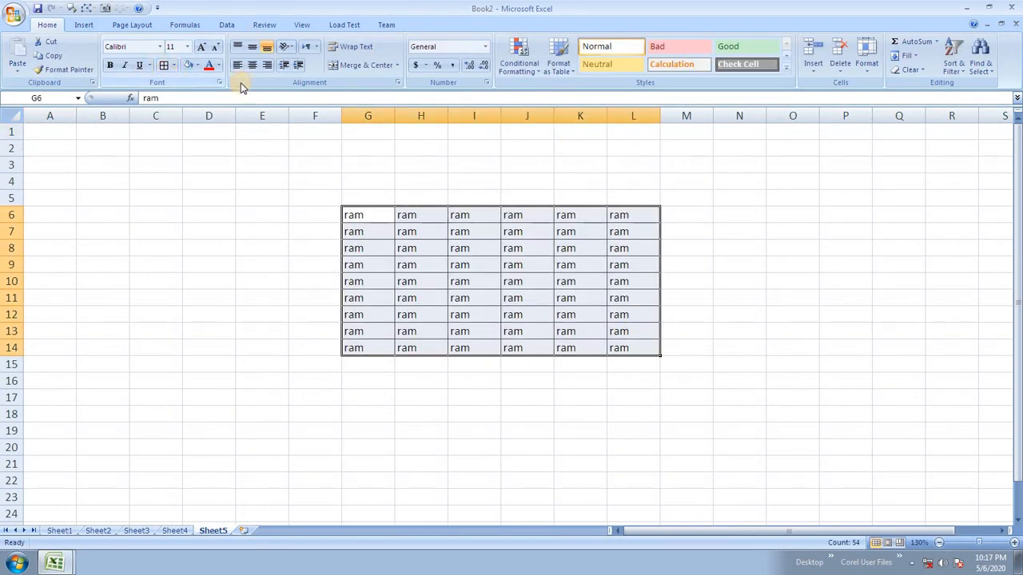
{"action": "left_click", "coordinate": [197, 66]}
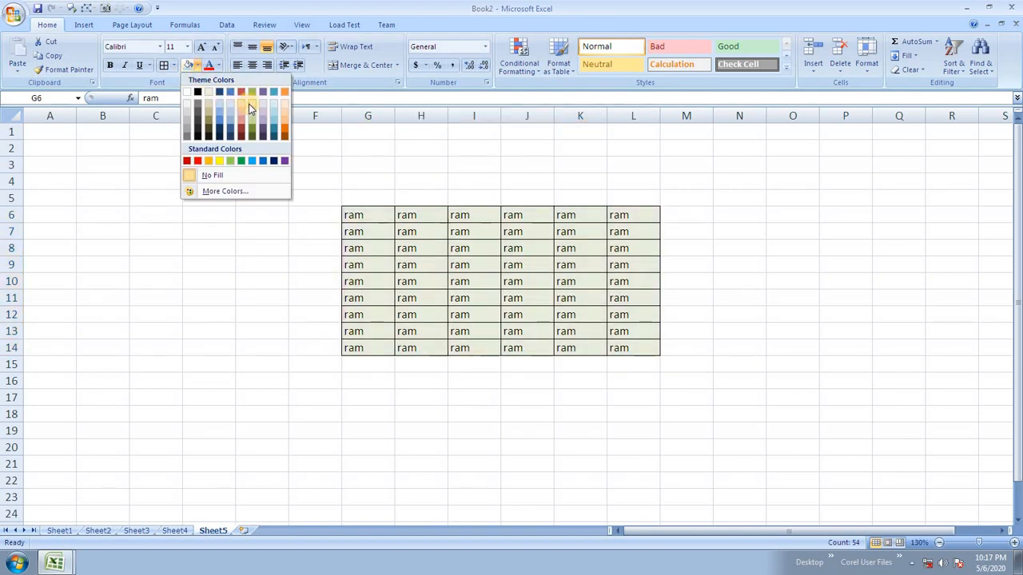
{"action": "left_click", "coordinate": [248, 107]}
{"action": "left_click", "coordinate": [403, 297]}
Step: Clear both contents and formatting from I4:I16 with Clear All
{"action": "left_click_drag", "start_coordinate": [469, 181], "coordinate": [482, 386]}
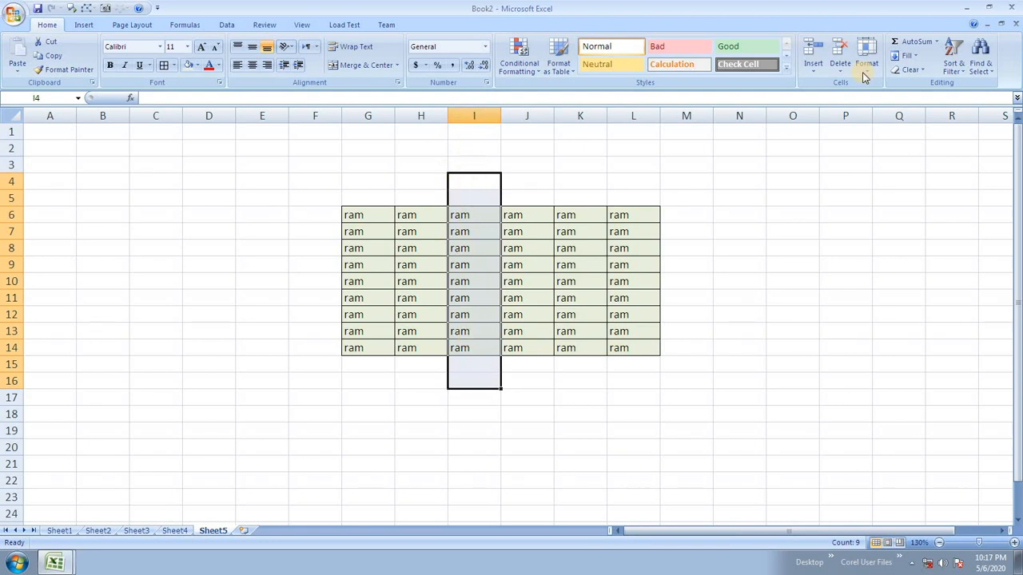
{"action": "left_click", "coordinate": [915, 70]}
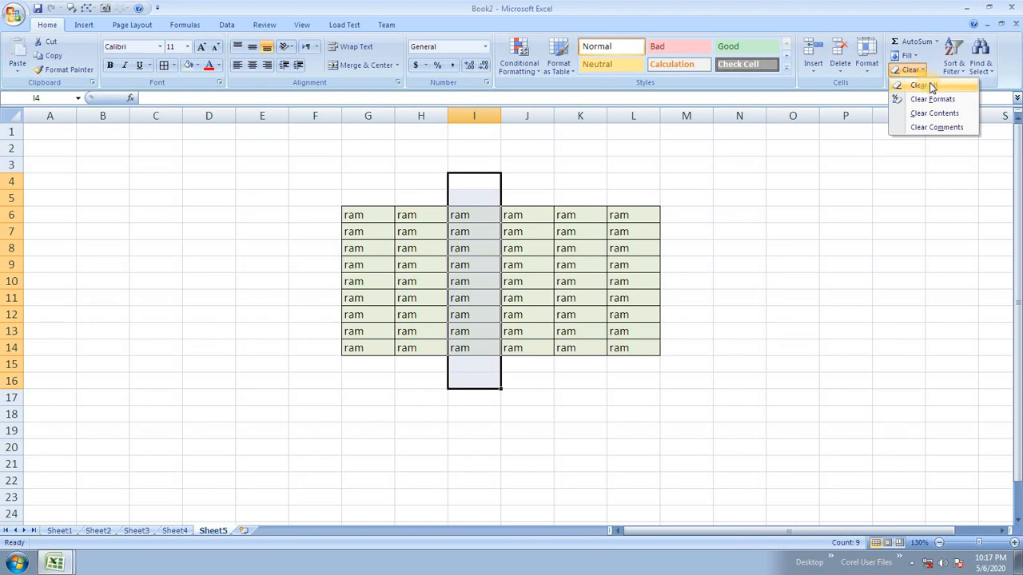
{"action": "left_click", "coordinate": [929, 84]}
{"action": "left_click", "coordinate": [634, 362]}
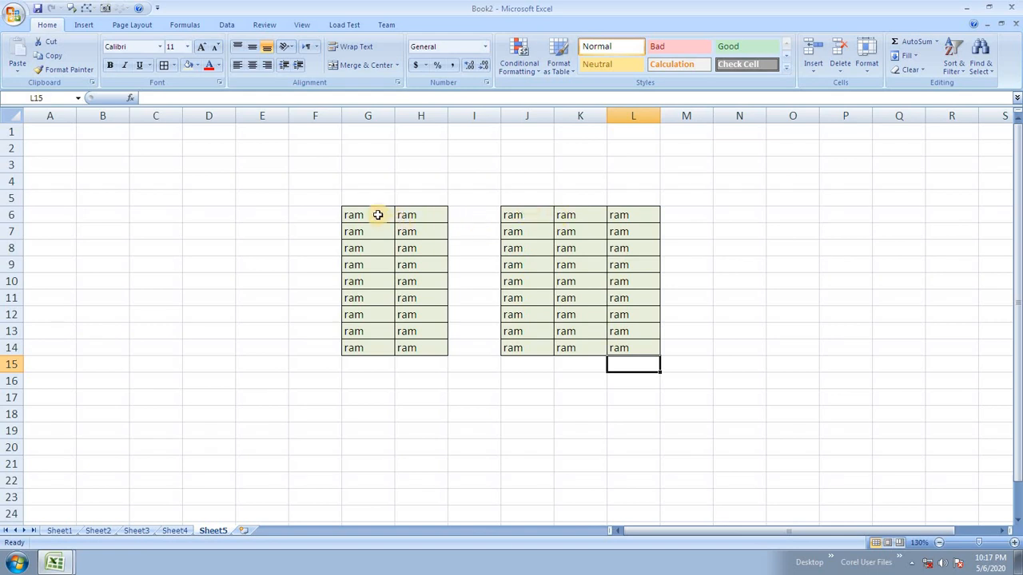
Step: Remove only the formatting from G6:H14 with Clear Formats, keeping the text
{"action": "left_click_drag", "start_coordinate": [378, 215], "coordinate": [410, 350]}
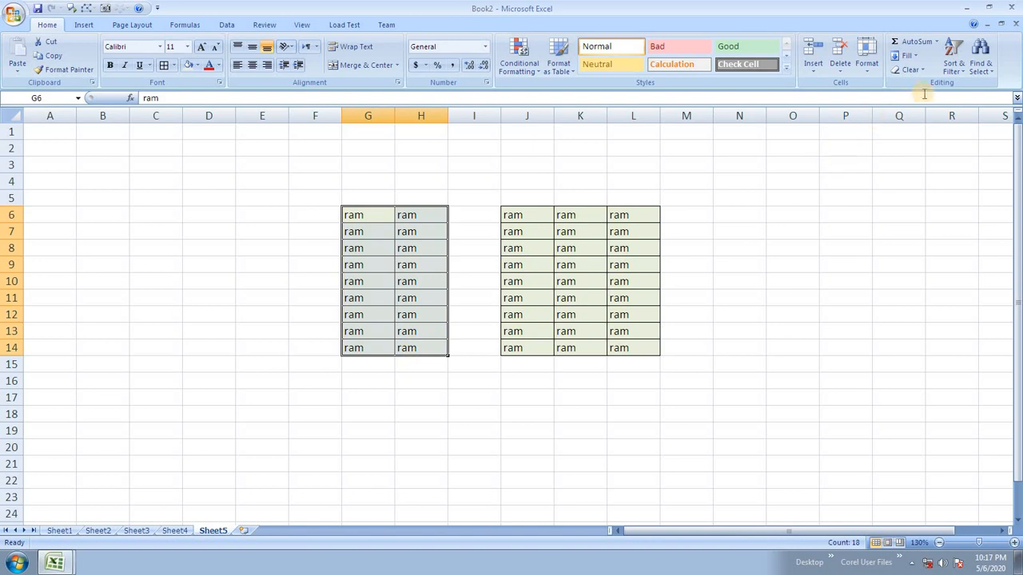
{"action": "left_click", "coordinate": [916, 70]}
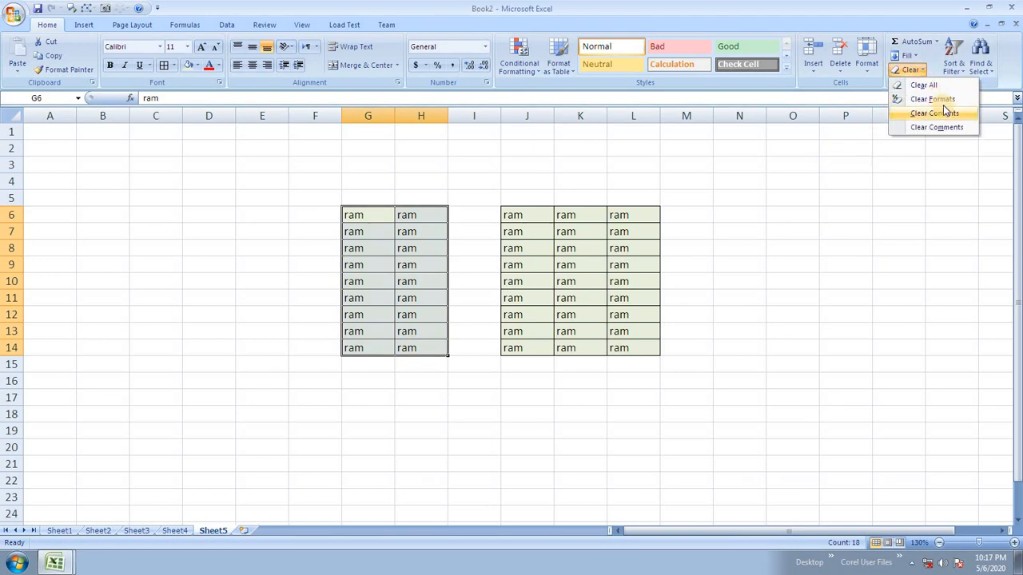
{"action": "left_click", "coordinate": [944, 99]}
{"action": "left_click", "coordinate": [411, 330]}
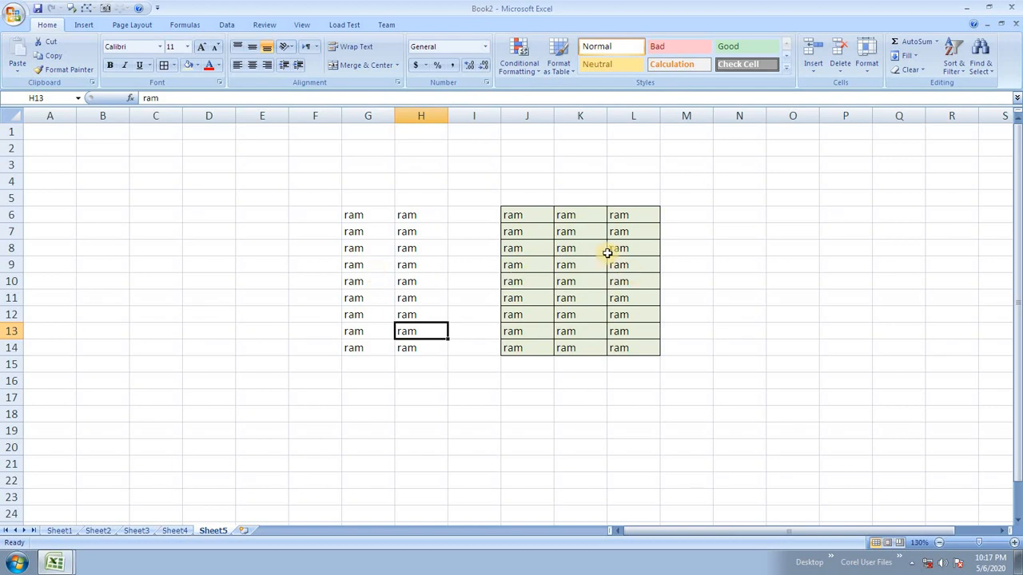
Step: Remove only the text from J6:L14 with Clear Contents, keeping the borders and shading
{"action": "left_click_drag", "start_coordinate": [538, 219], "coordinate": [627, 342]}
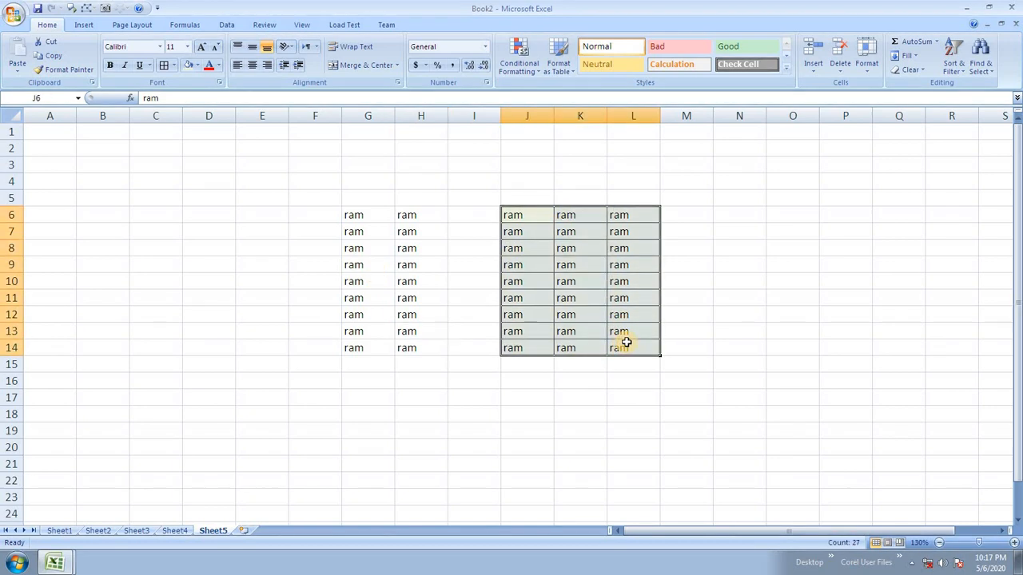
{"action": "left_click", "coordinate": [923, 71]}
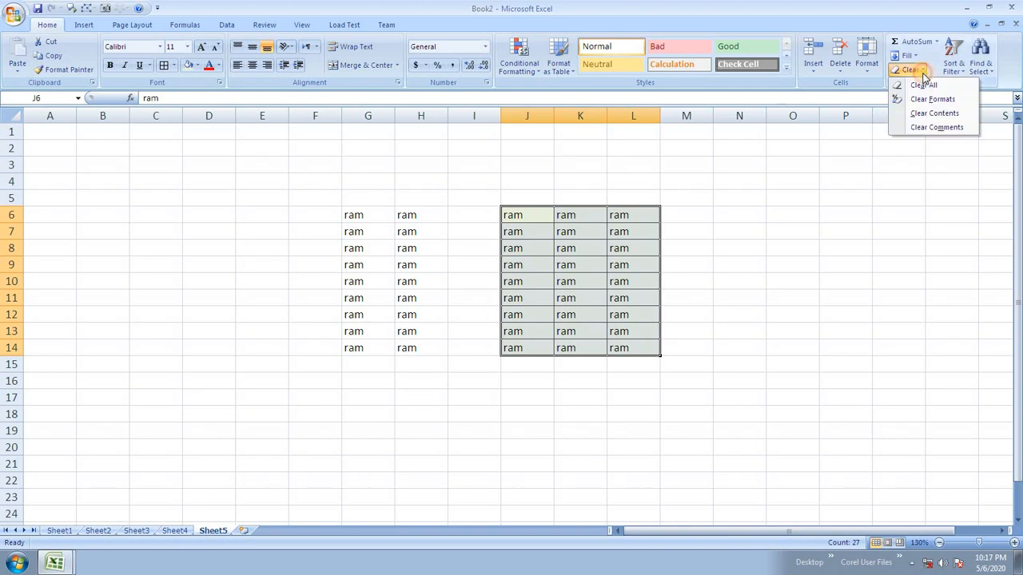
{"action": "left_click", "coordinate": [940, 113]}
{"action": "left_click", "coordinate": [670, 311]}
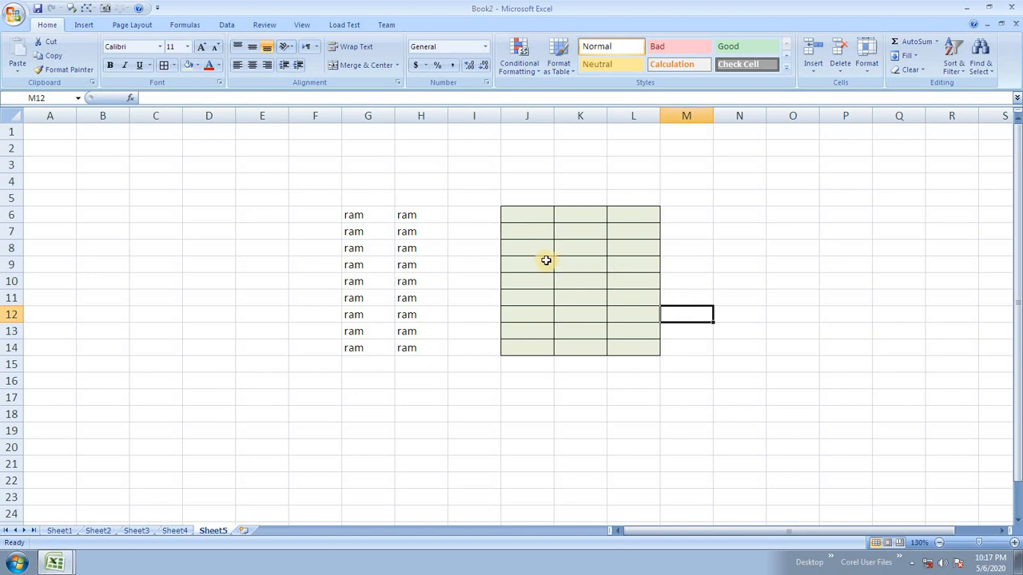
{"action": "left_click", "coordinate": [597, 230]}
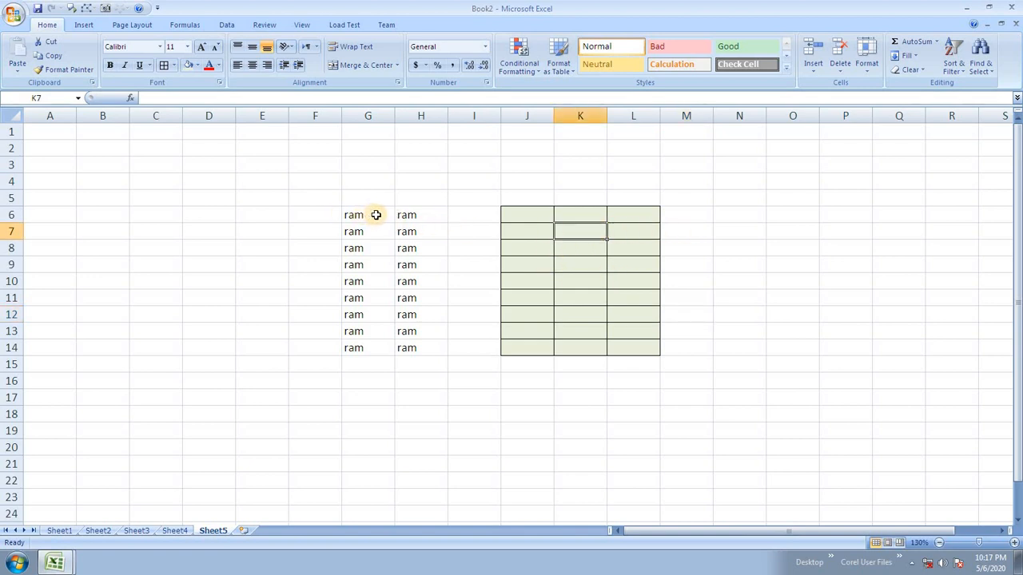
{"action": "left_click", "coordinate": [510, 232]}
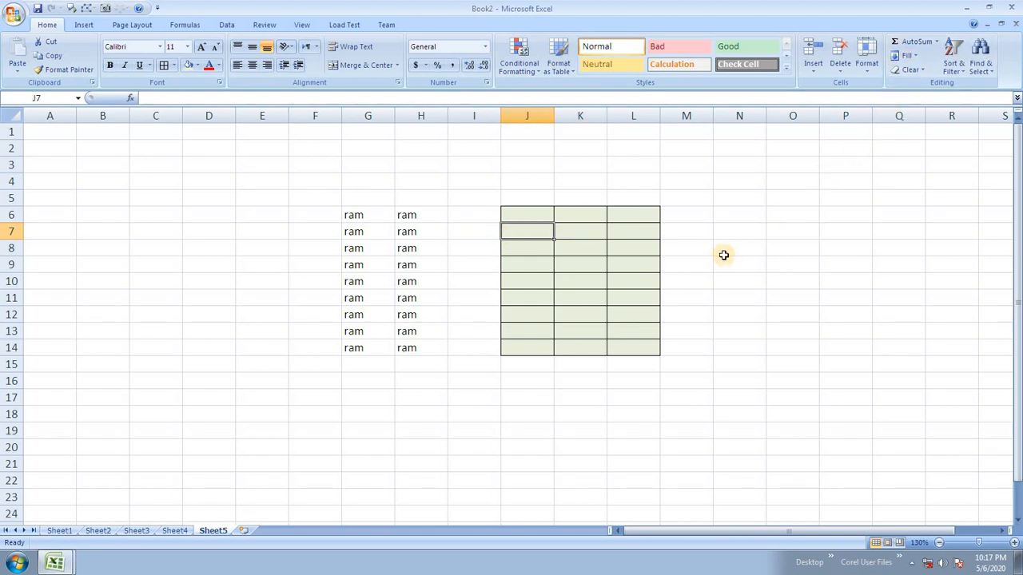
Step: Select the whole sample range G6:L14
{"action": "left_click", "coordinate": [363, 216]}
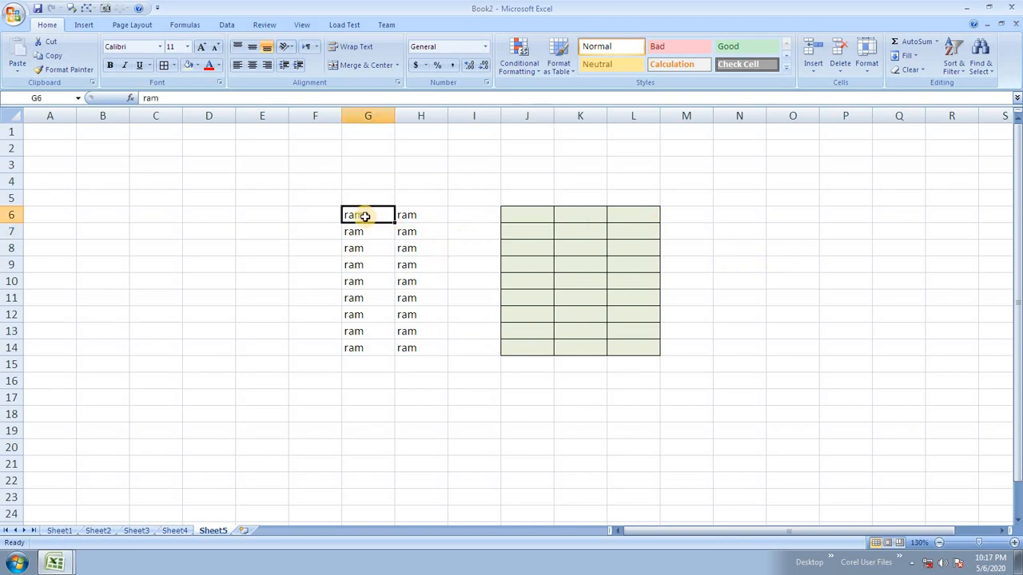
{"action": "left_click_drag", "start_coordinate": [363, 216], "coordinate": [628, 347]}
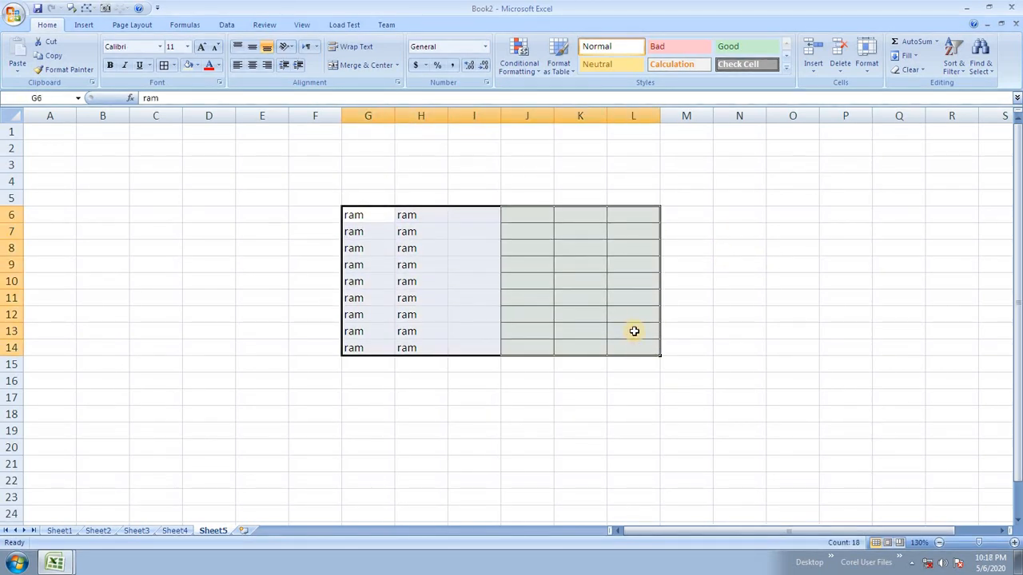